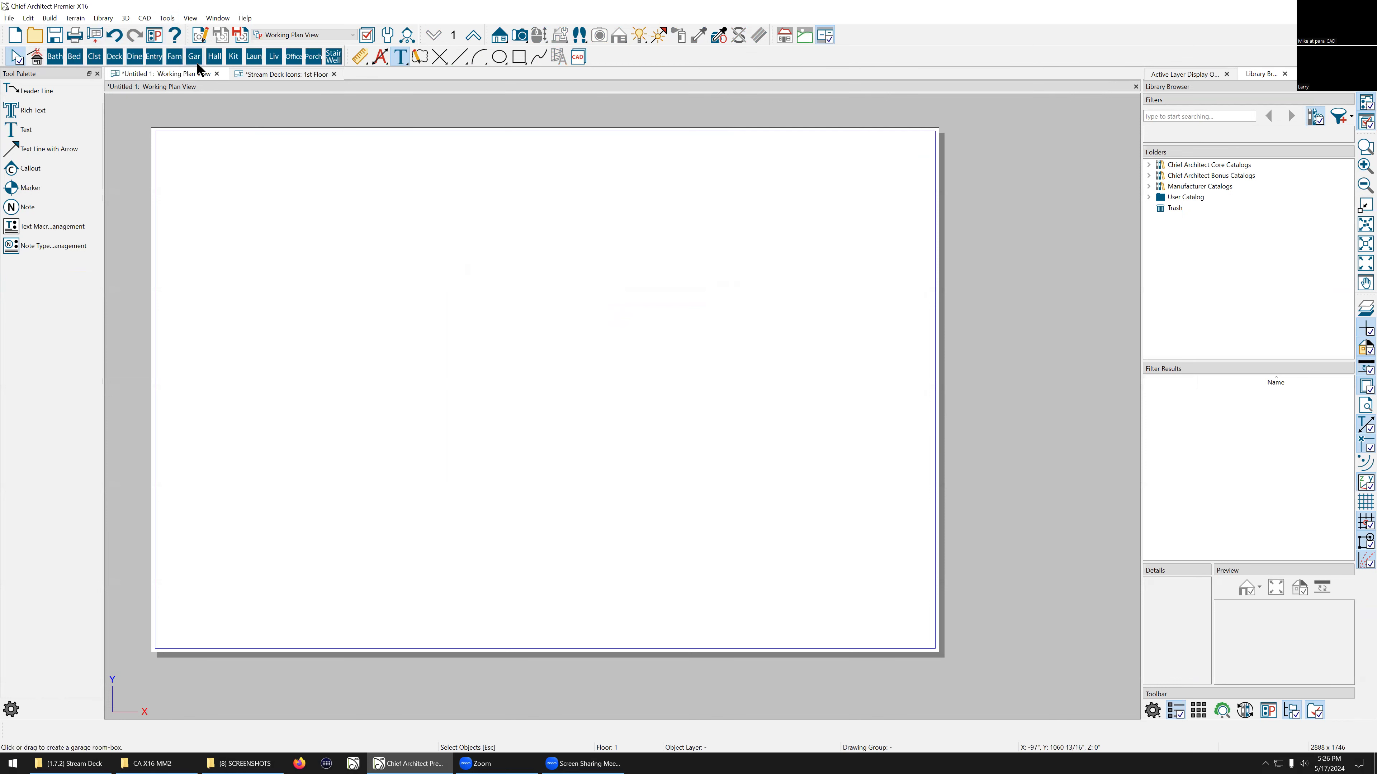
Step: Place a 12'-0" x 12'-0" bedroom room box in the plan, turning on display of the Space Planning Boxes layer
left_click(75, 56)
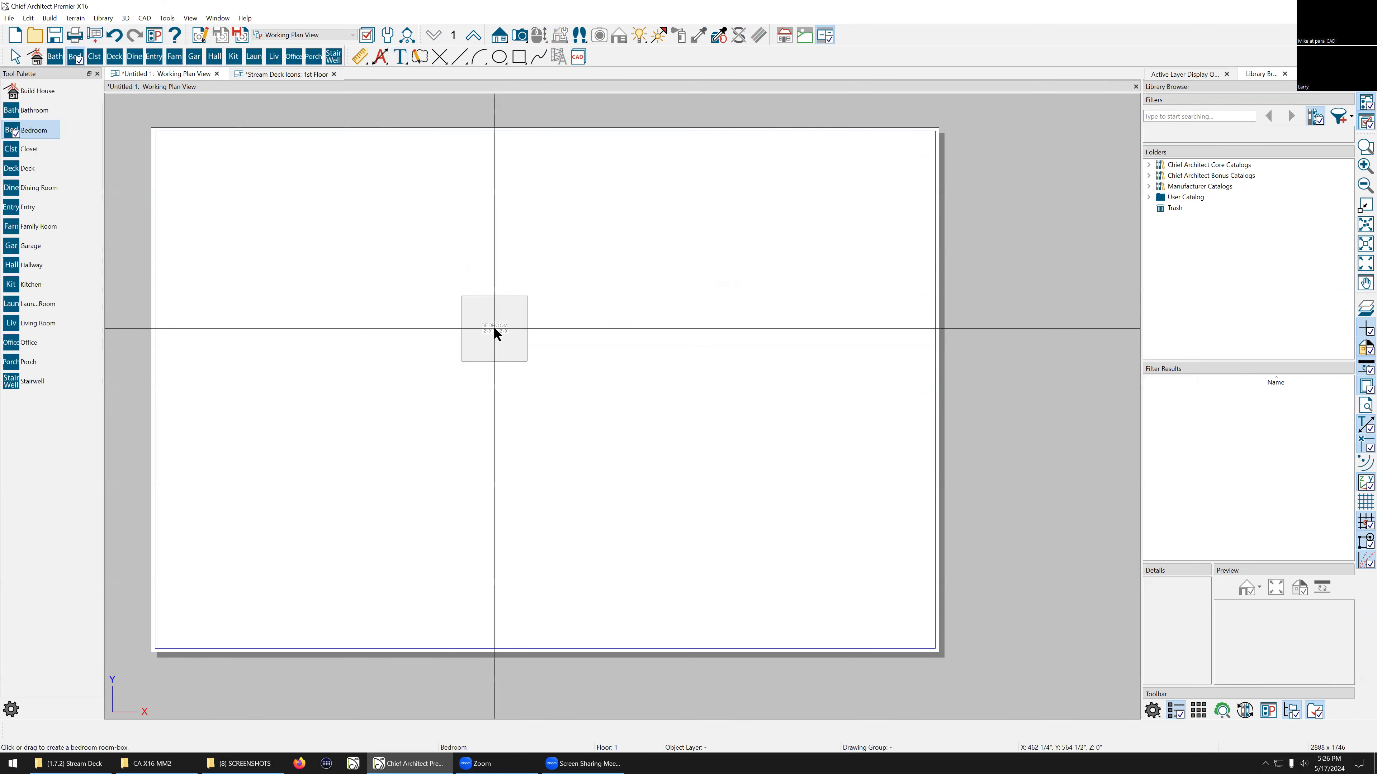
left_click(493, 329)
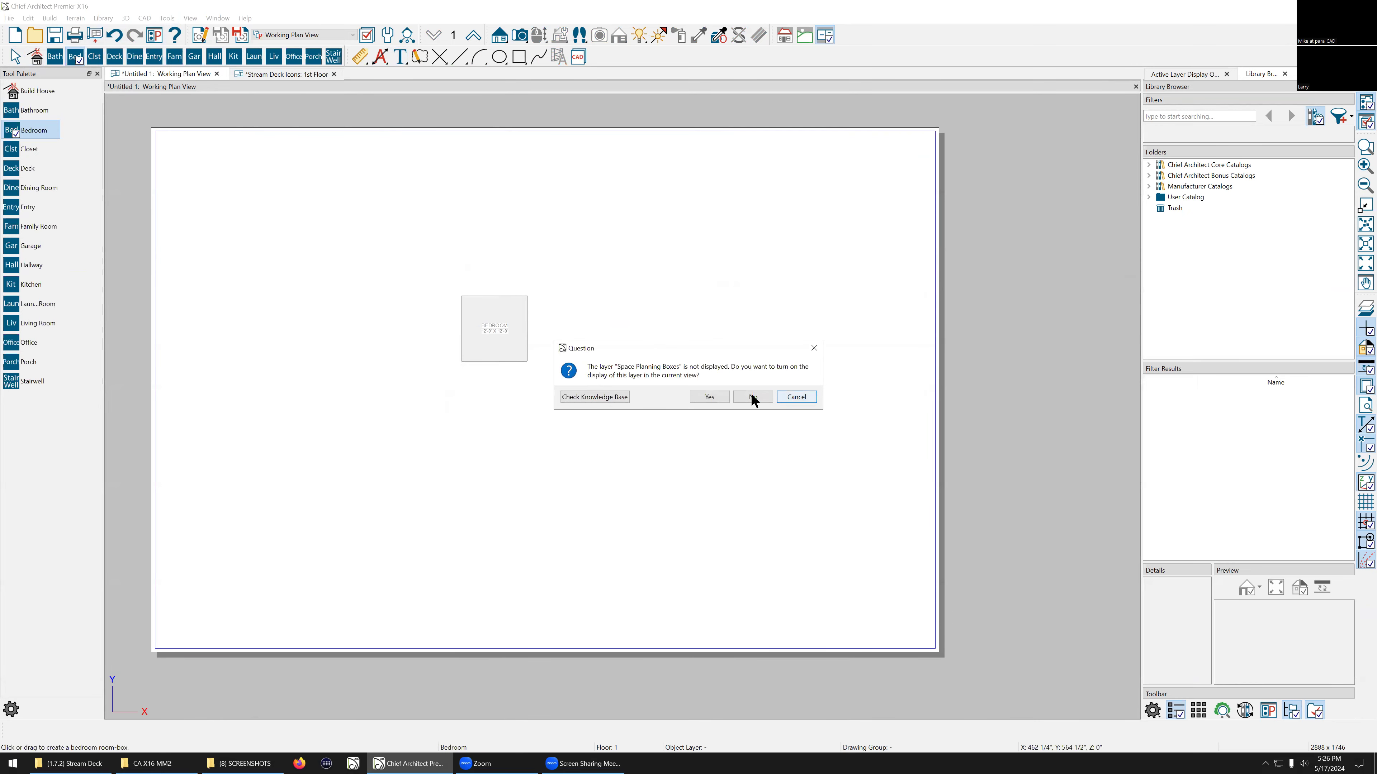
left_click(723, 394)
scroll(461, 326, "up", 4)
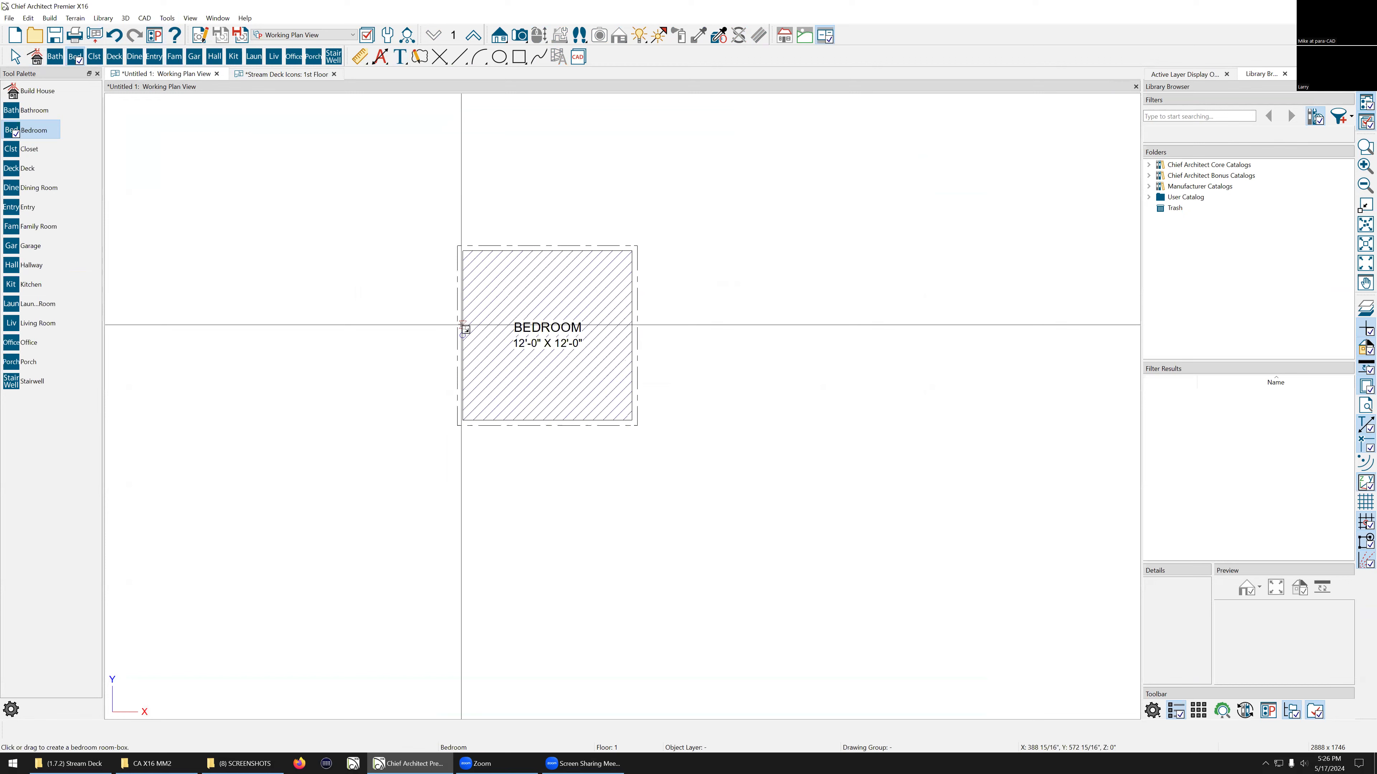
key("Escape")
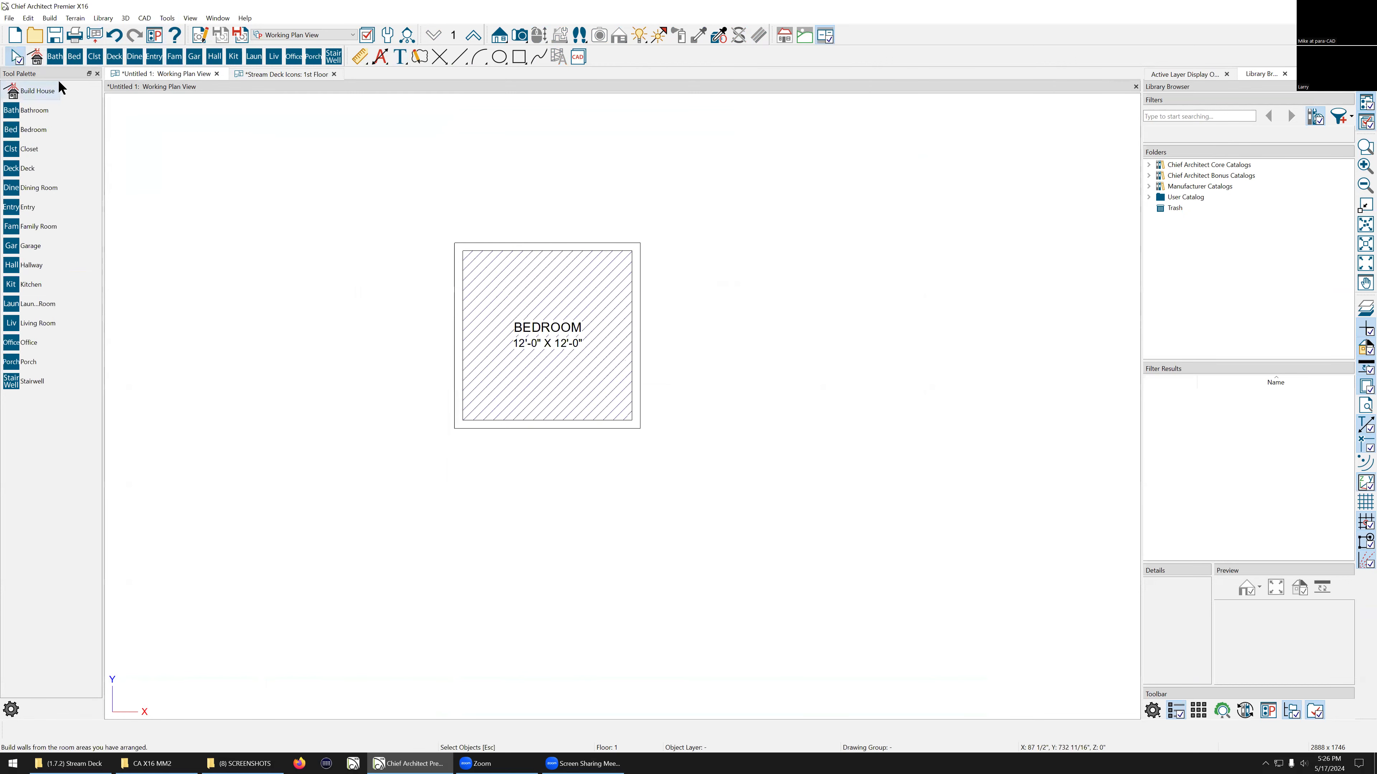
Step: Add a point-to-point dimension along the bedroom's top edge
left_click(359, 56)
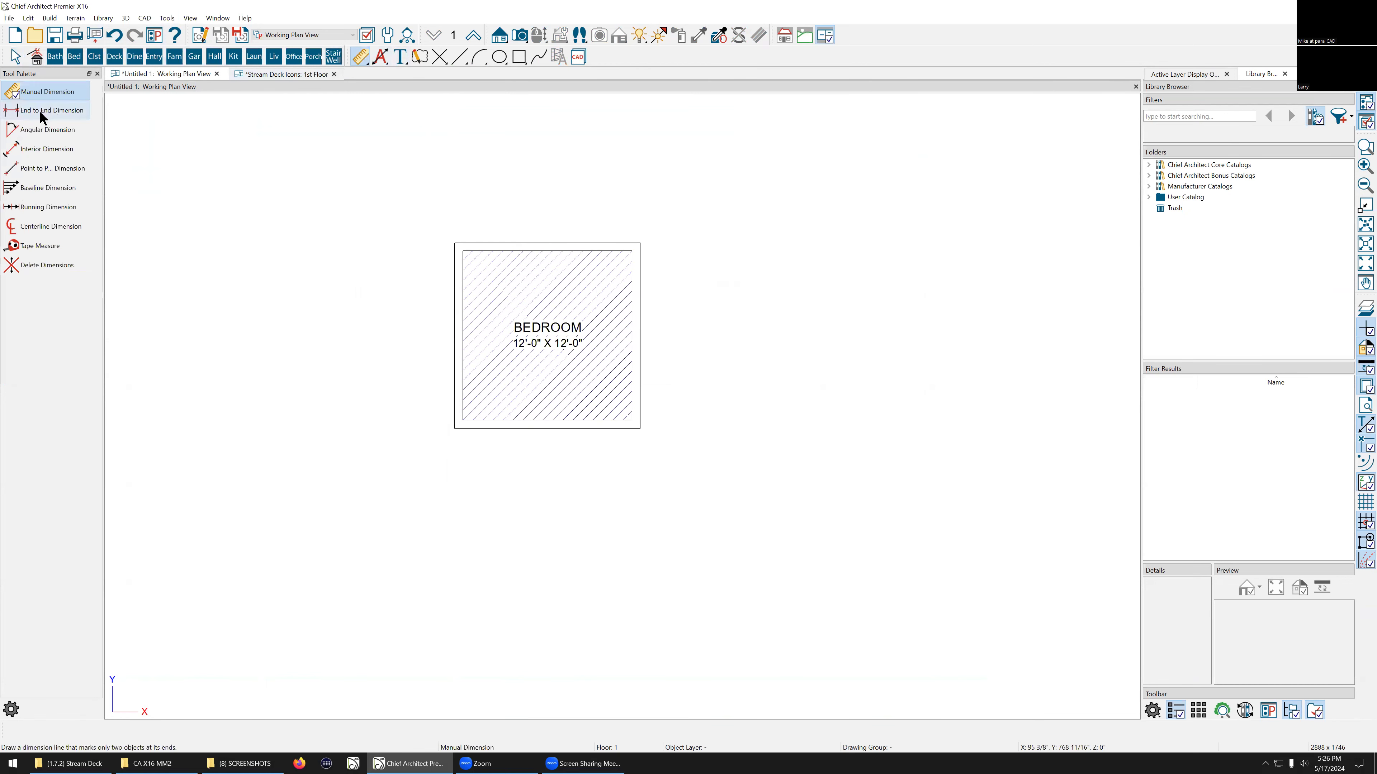
left_click(51, 169)
scroll(472, 308, "up", 2)
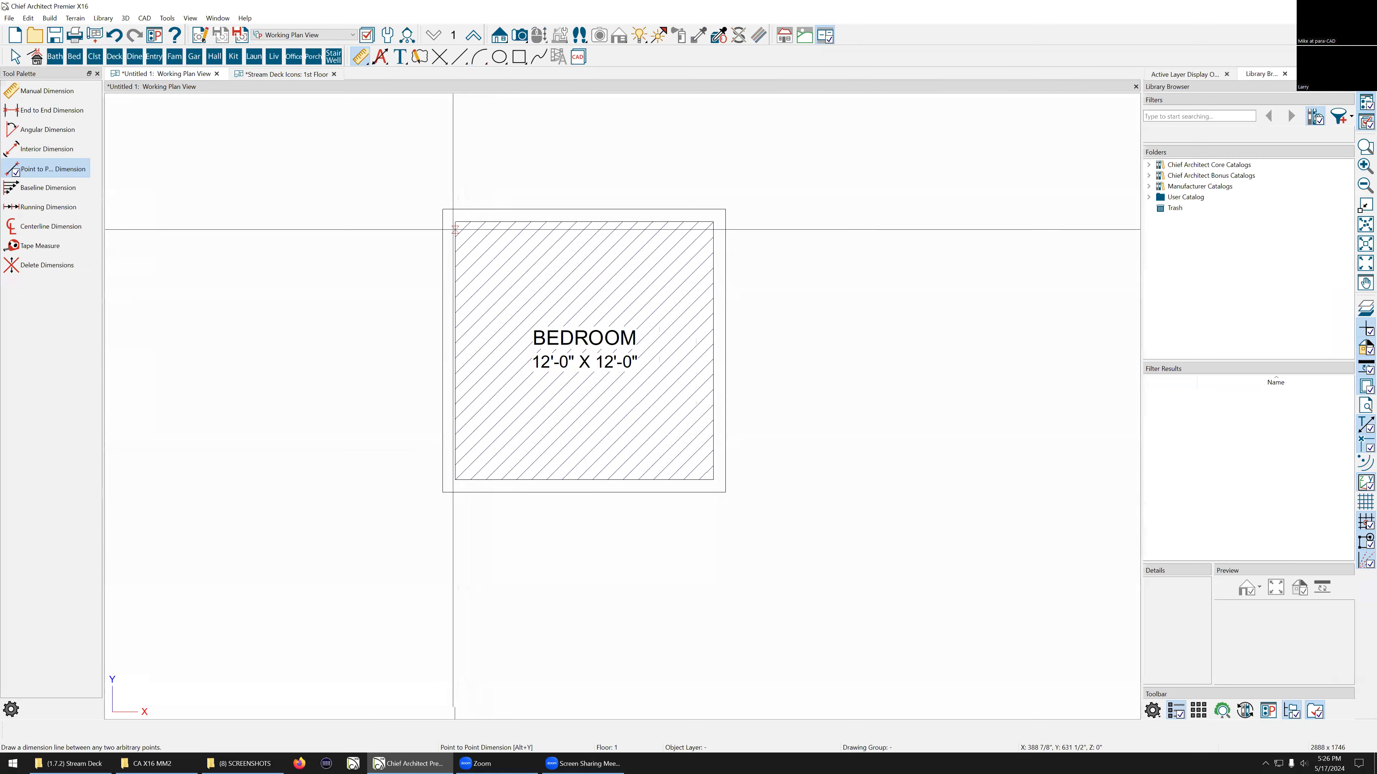
left_click_drag(455, 221, 713, 221)
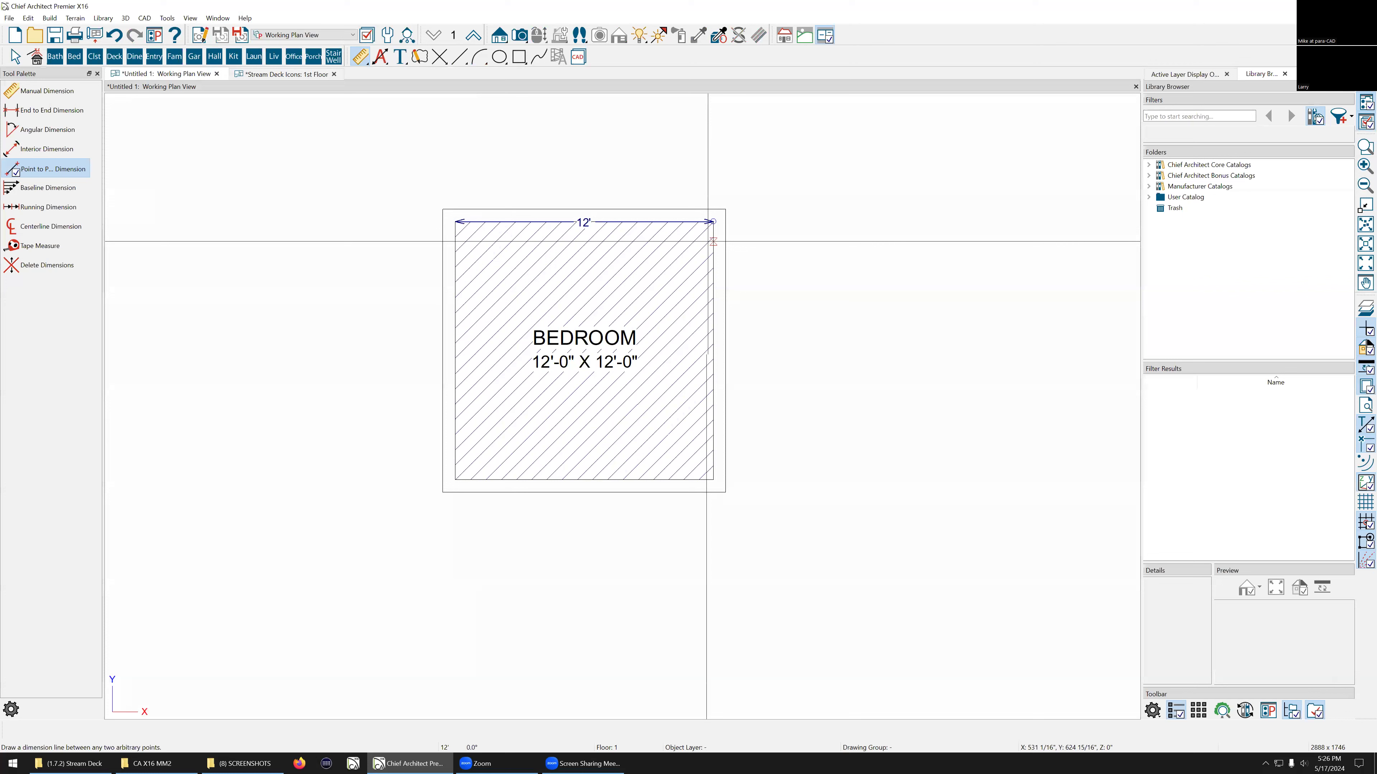
key("space")
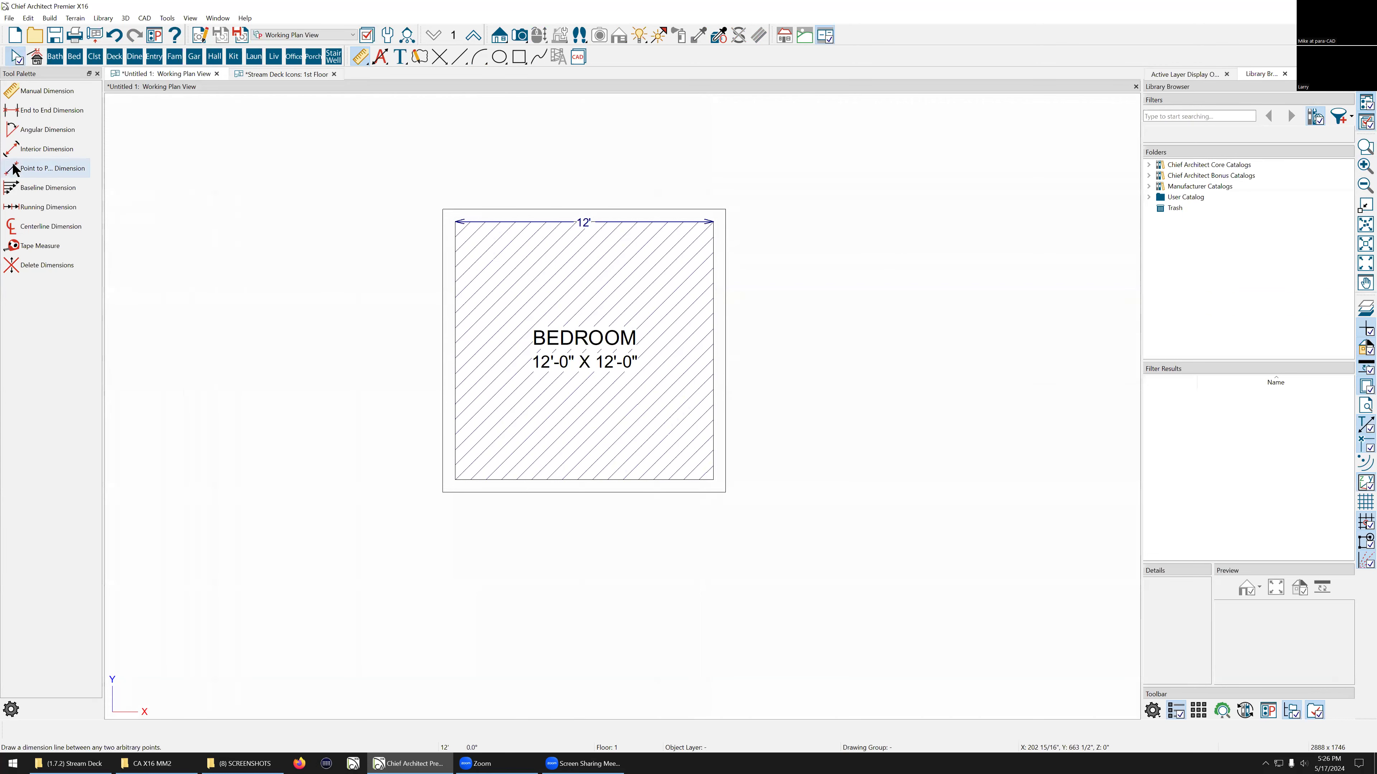
Step: Add a point-to-point dimension along the bedroom's right edge and offset it outward from the room
left_click(21, 172)
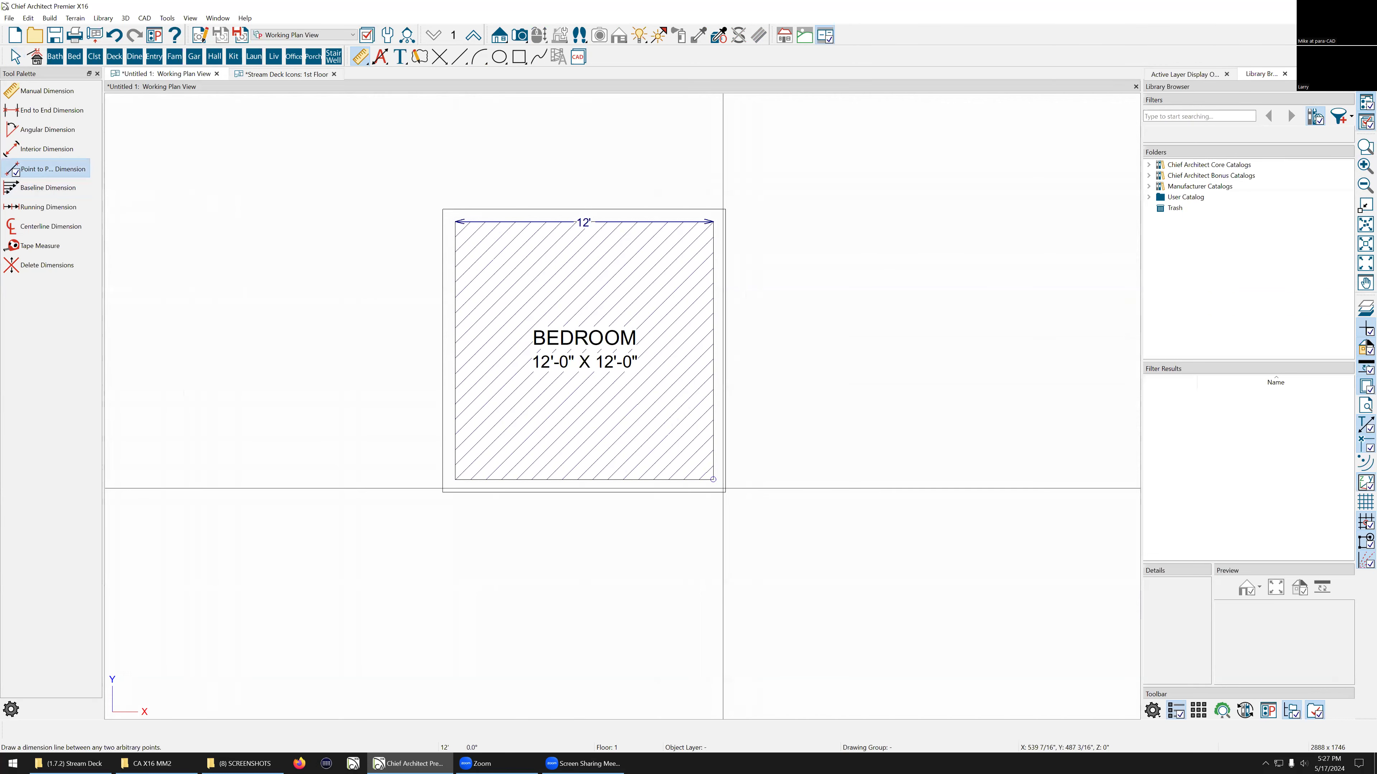
left_click_drag(712, 479, 725, 222)
key("space")
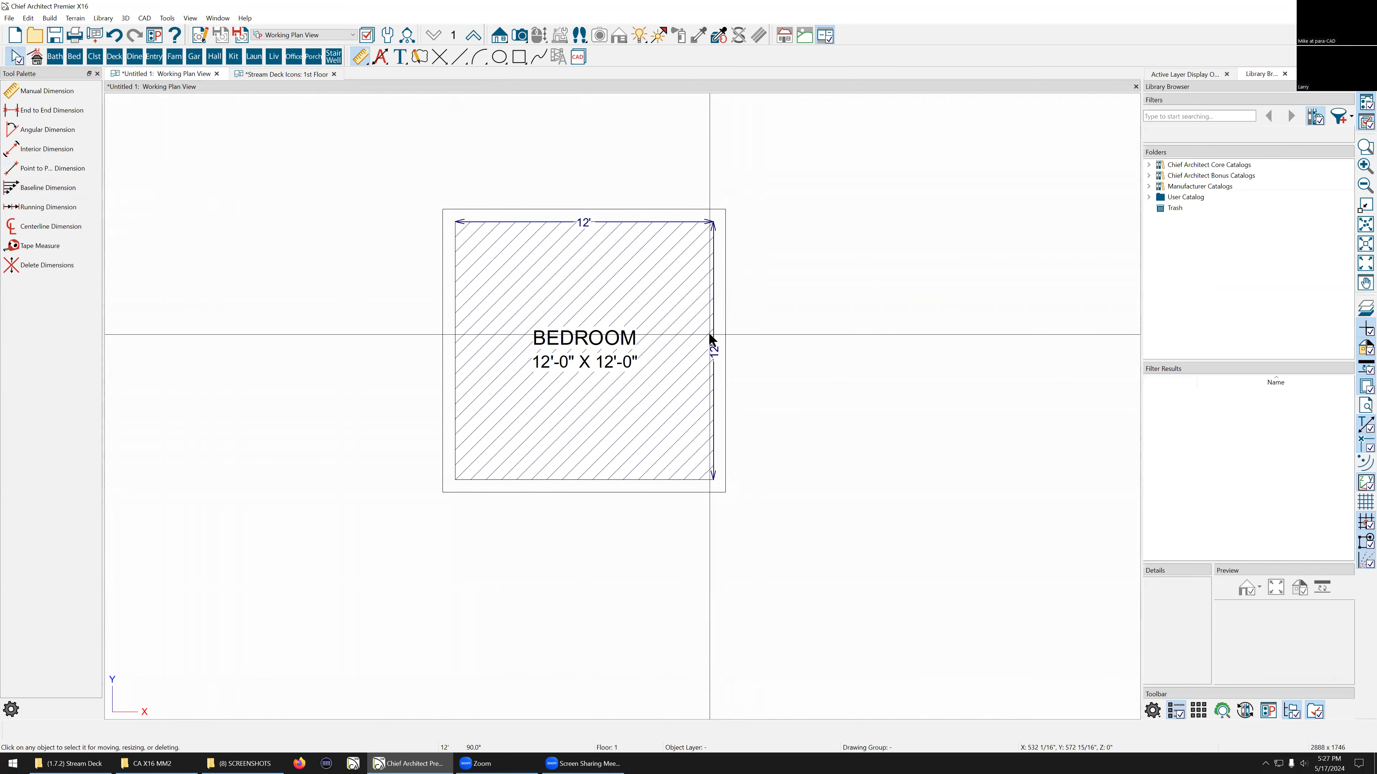
left_click_drag(715, 356, 786, 359)
Step: Move the bedroom's top dimension line upward, away from the room box
left_click(589, 222)
left_click_drag(602, 223, 611, 162)
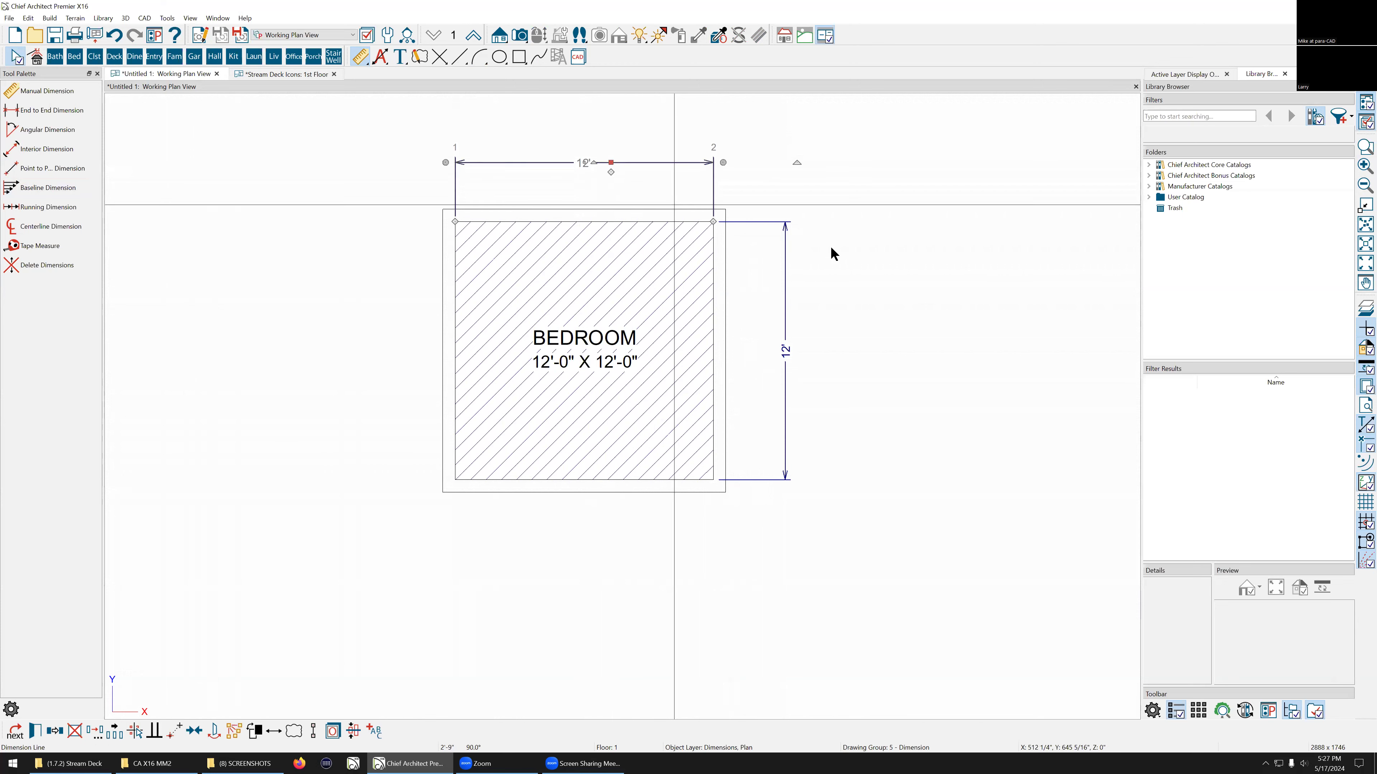
left_click(853, 253)
scroll(853, 251, "up", 1)
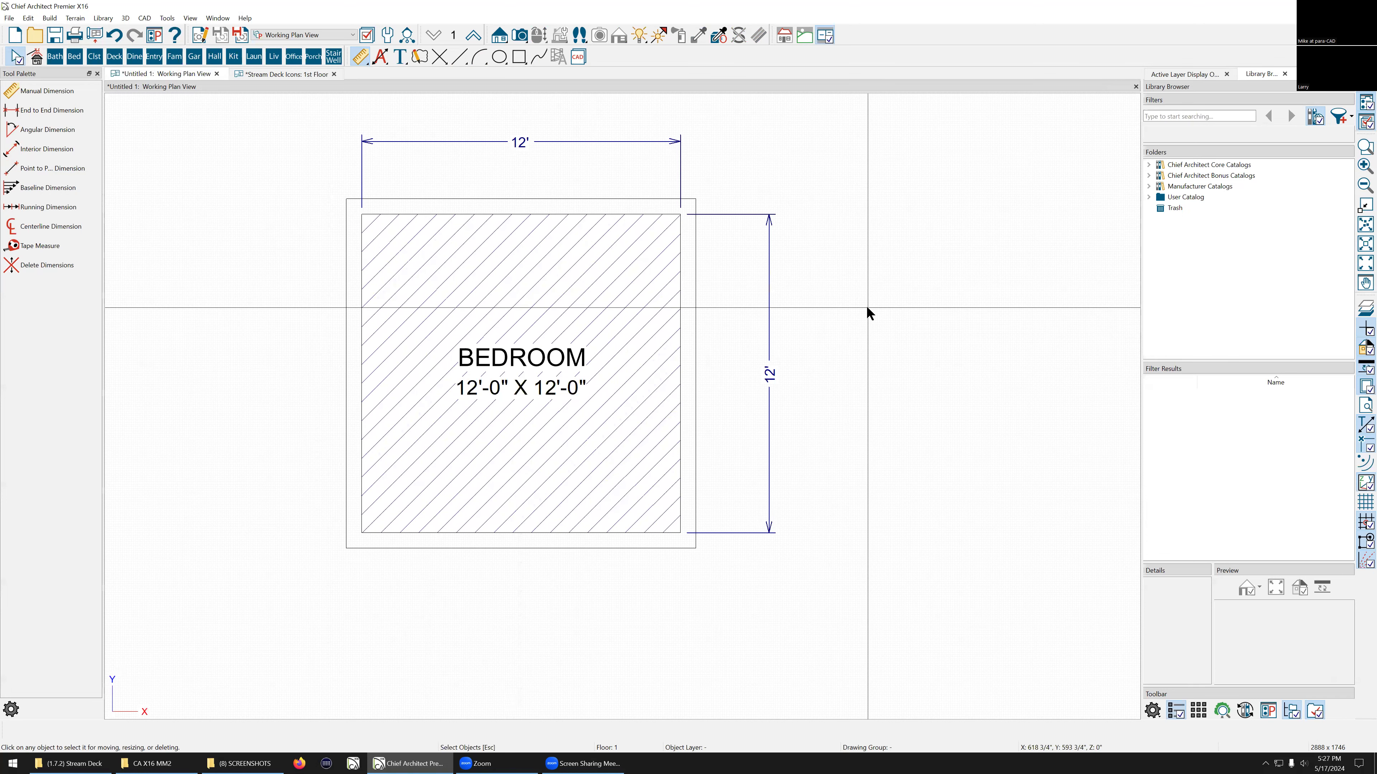
Step: Place a 22'-0" x 22'-0" garage room box to the right of the bedroom
scroll(865, 306, "down", 1)
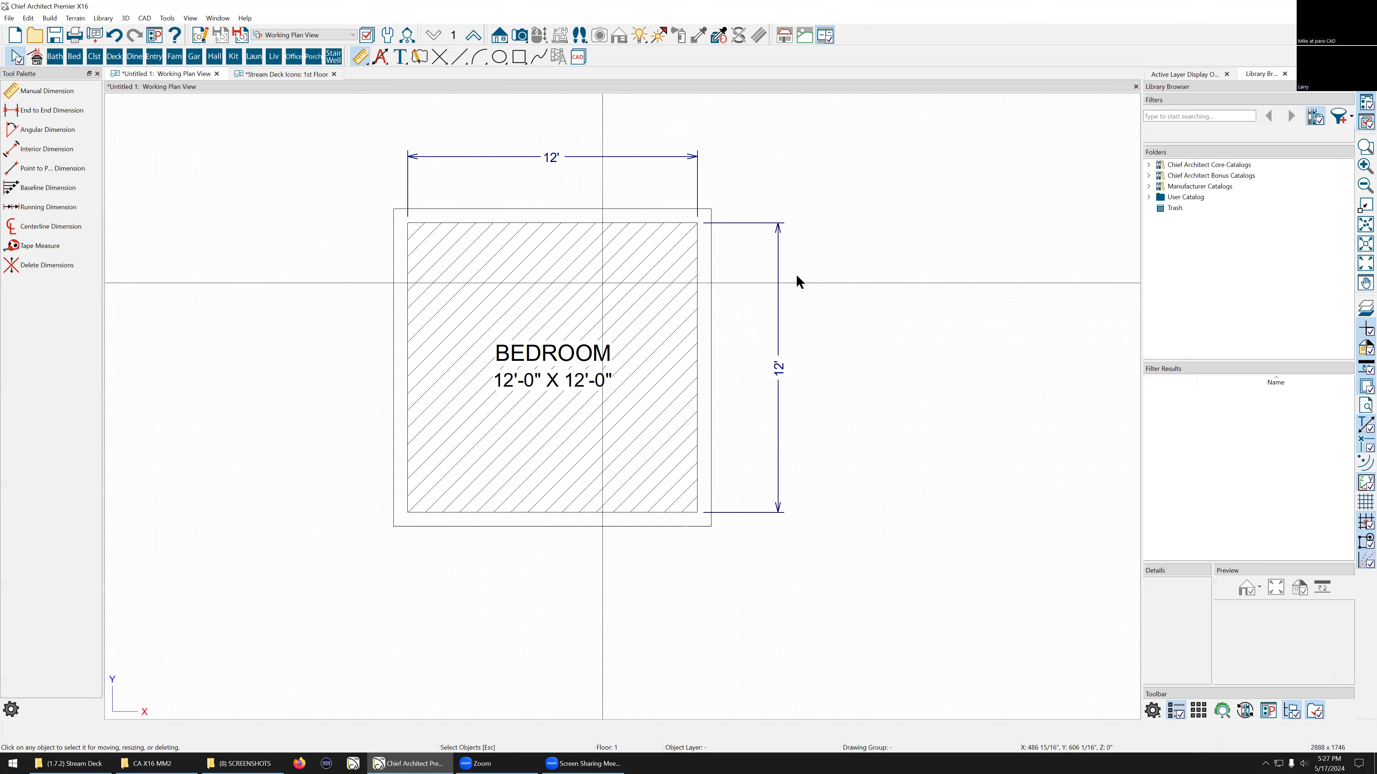
scroll(248, 264, "down", 1)
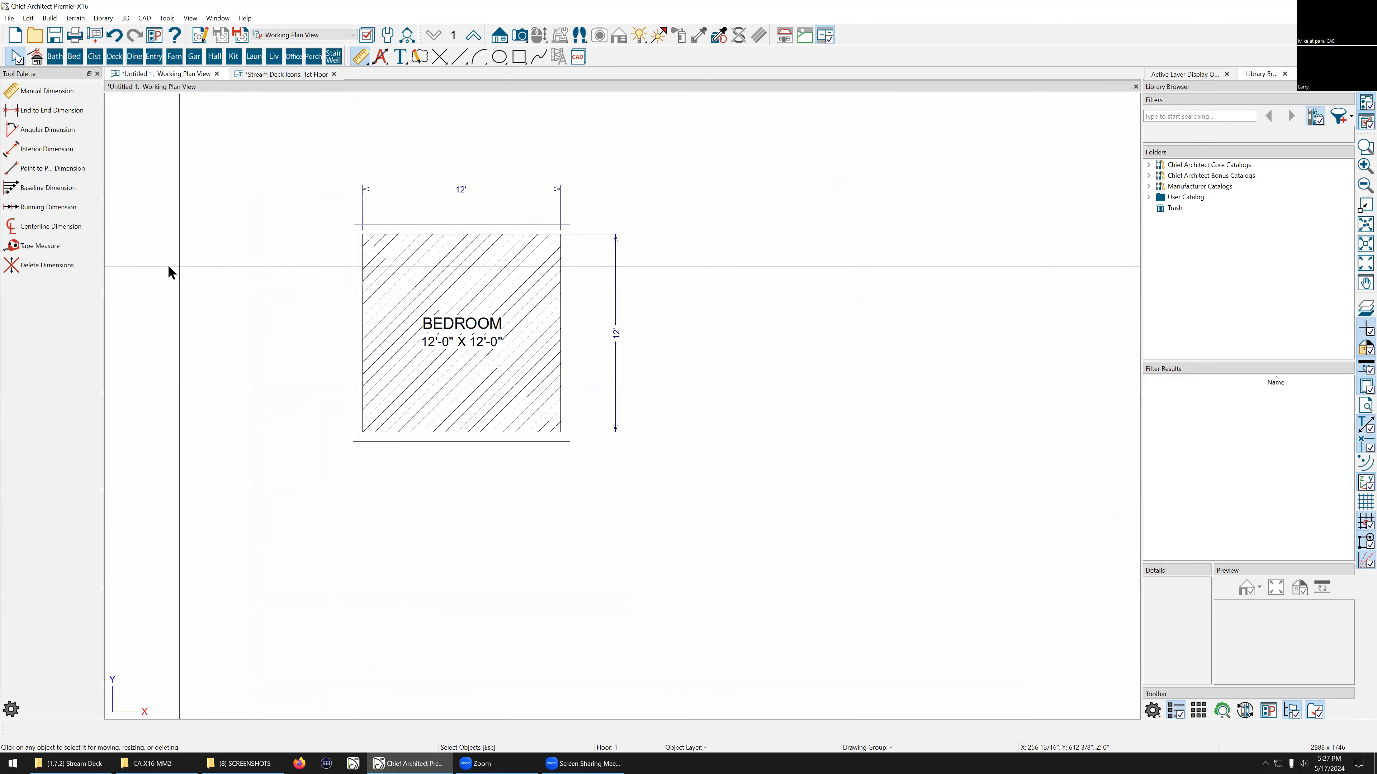
scroll(165, 269, "down", 1)
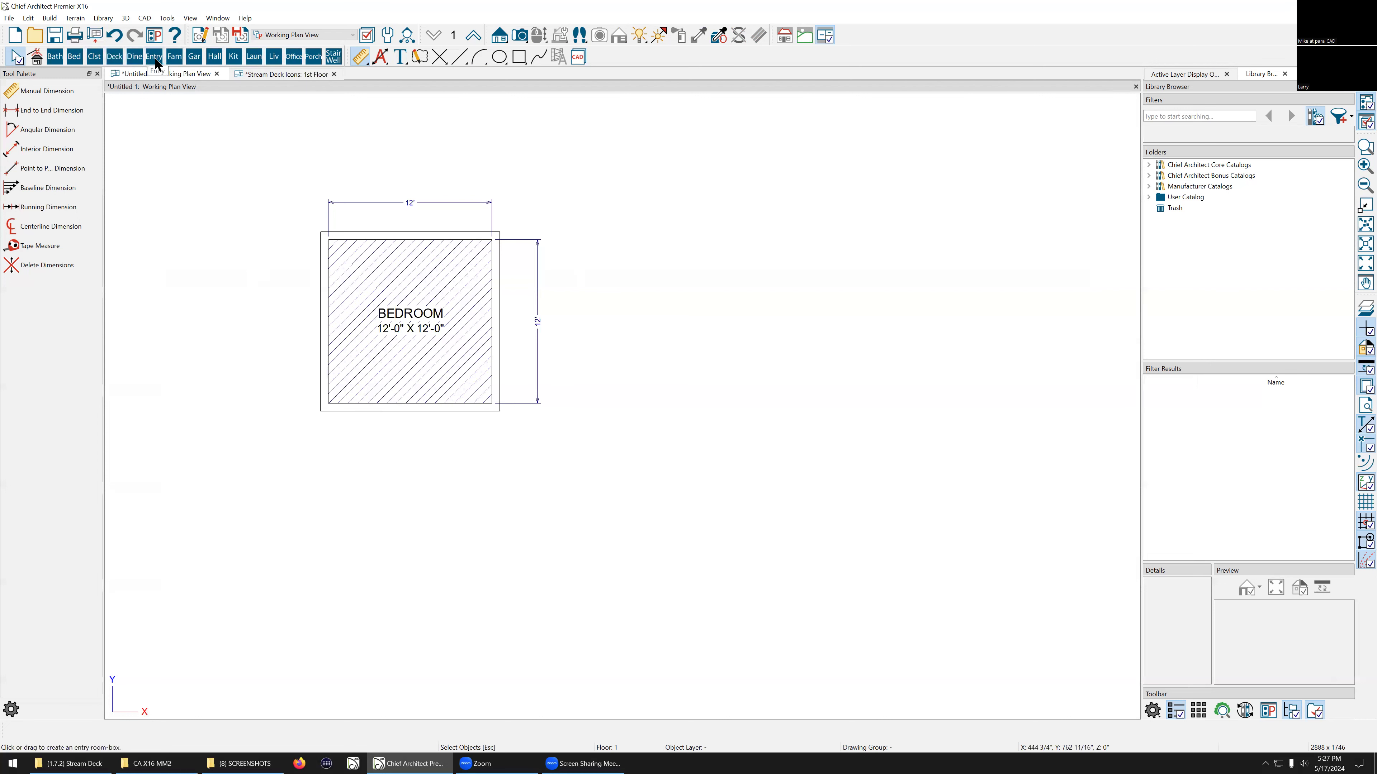
left_click(194, 56)
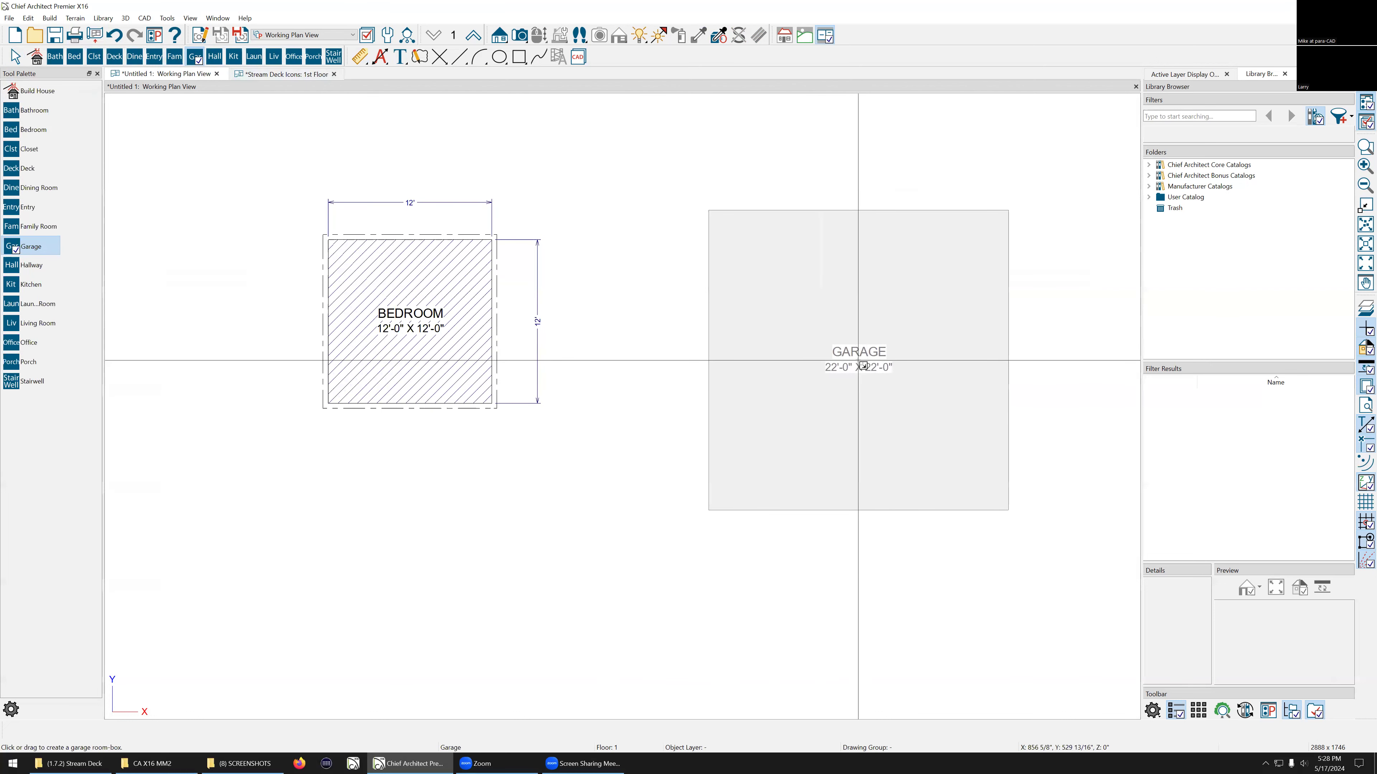
left_click(862, 364)
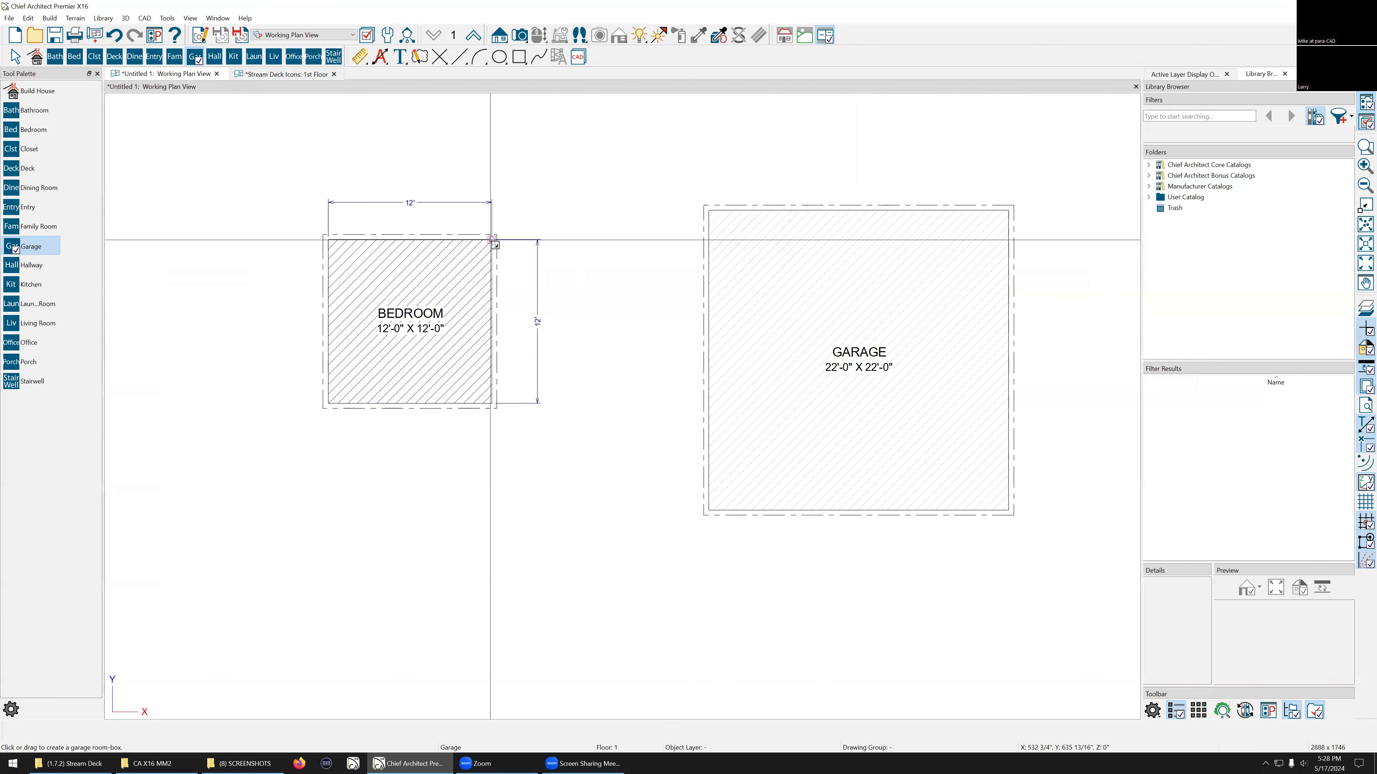
Step: Place a 13'-0" x 10'-0" kitchen room box below the bedroom
left_click(234, 56)
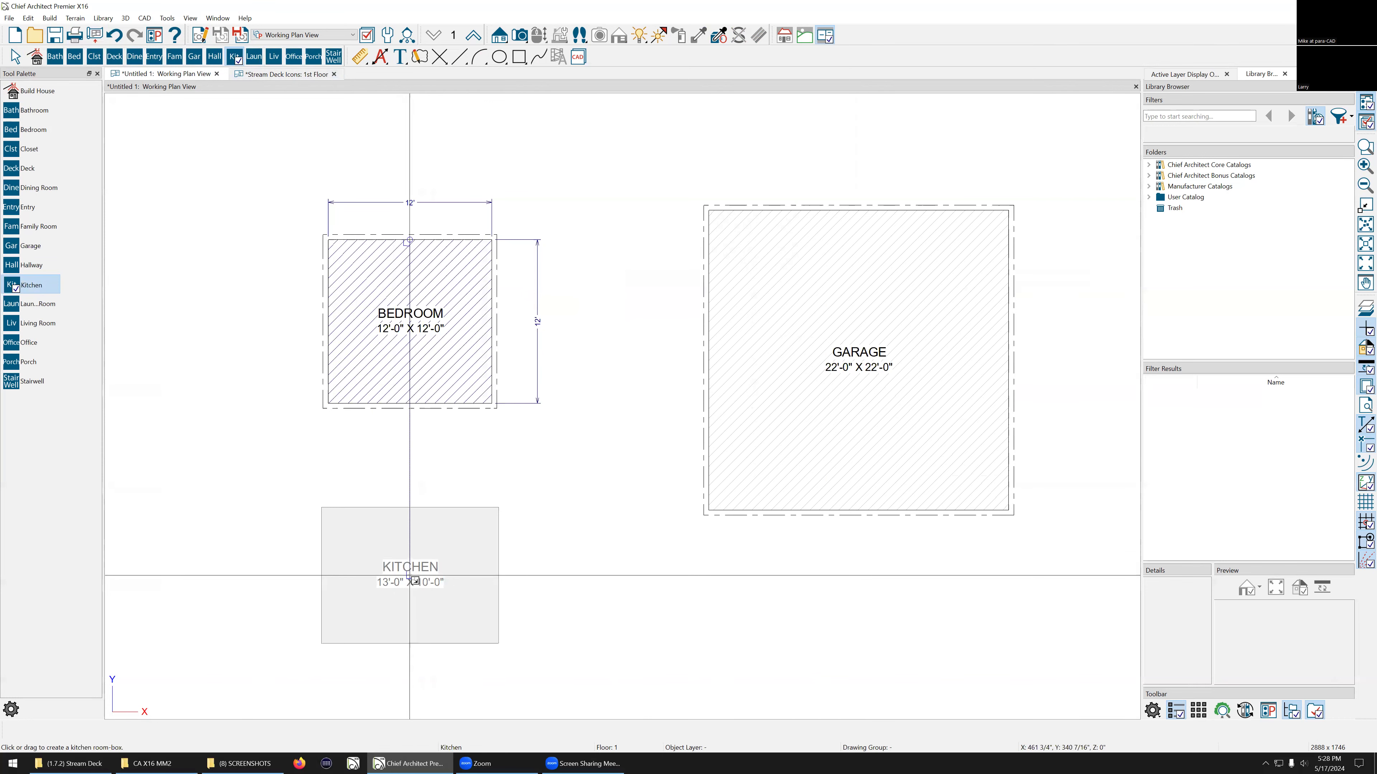
left_click(413, 580)
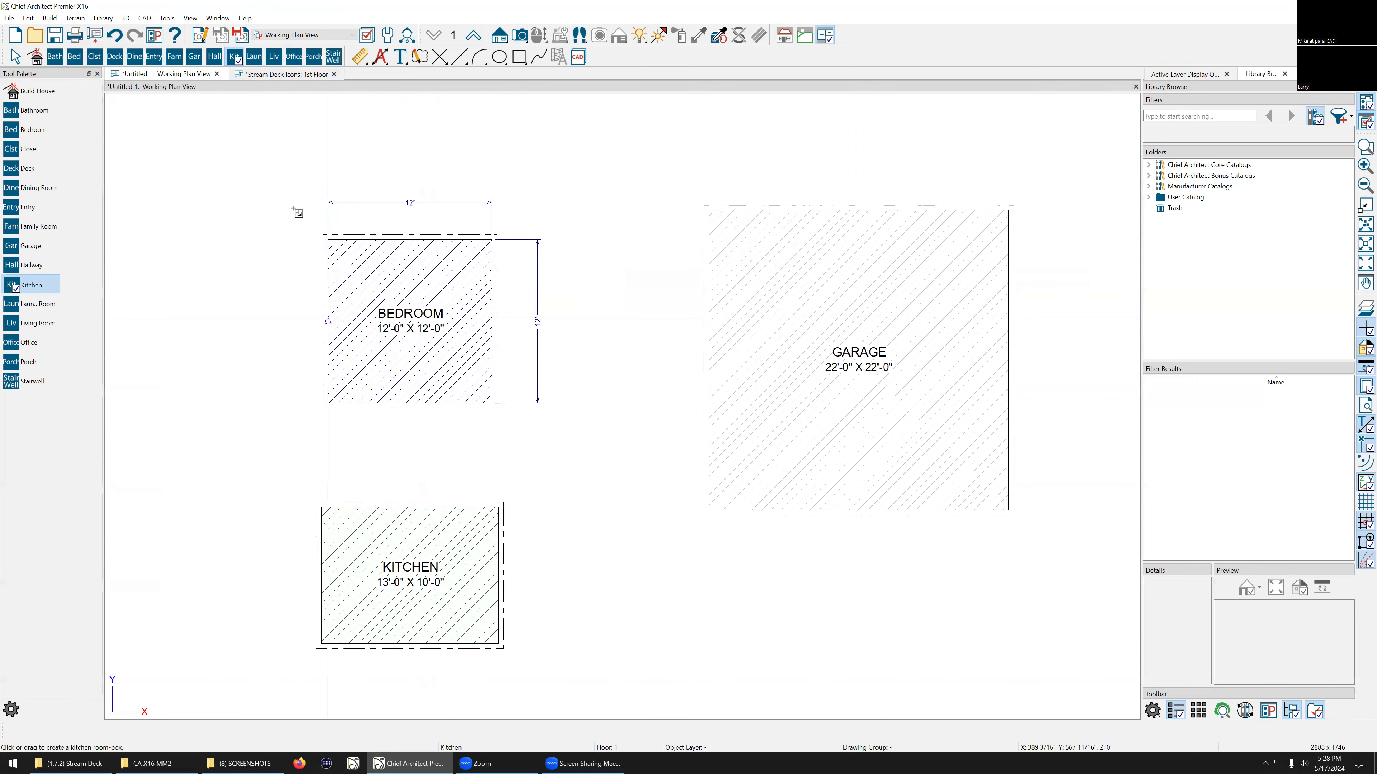
scroll(260, 124, "down", 2)
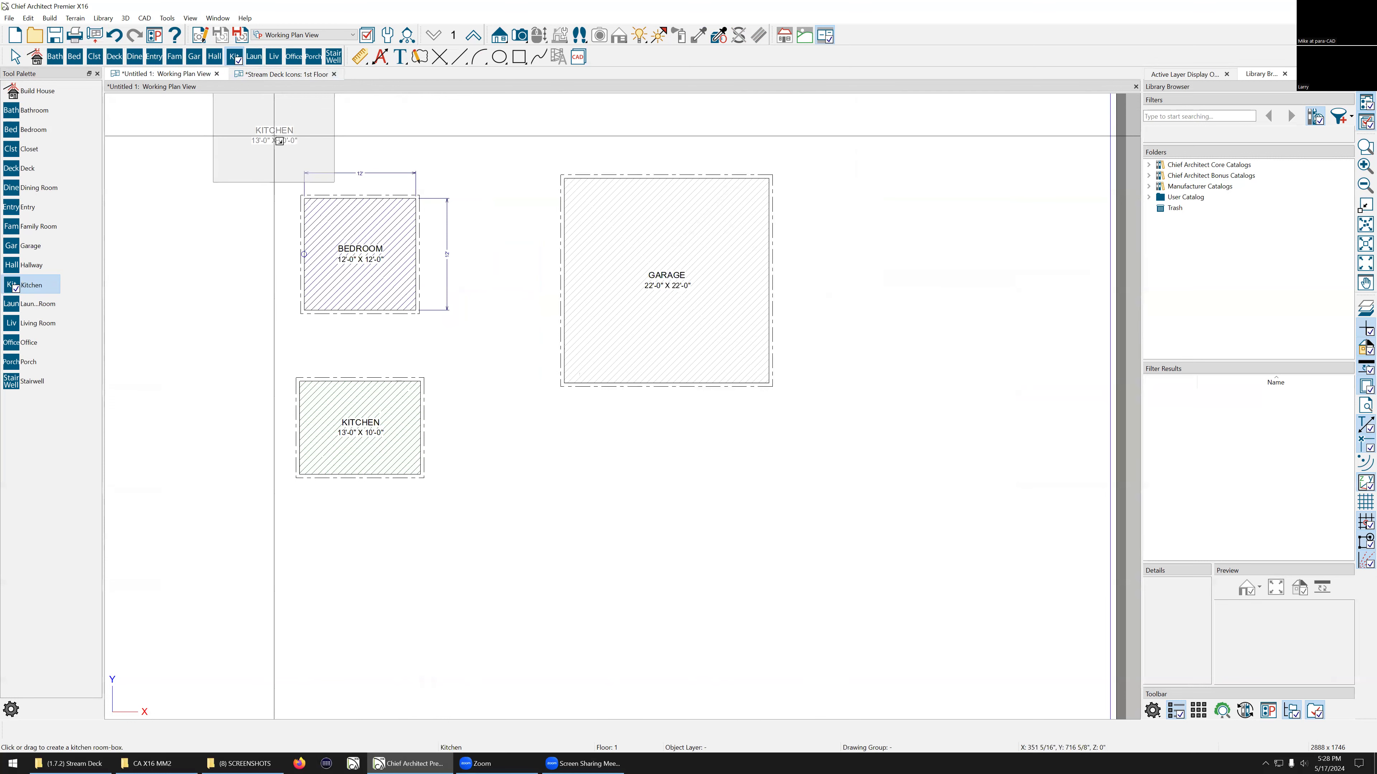
key("Escape")
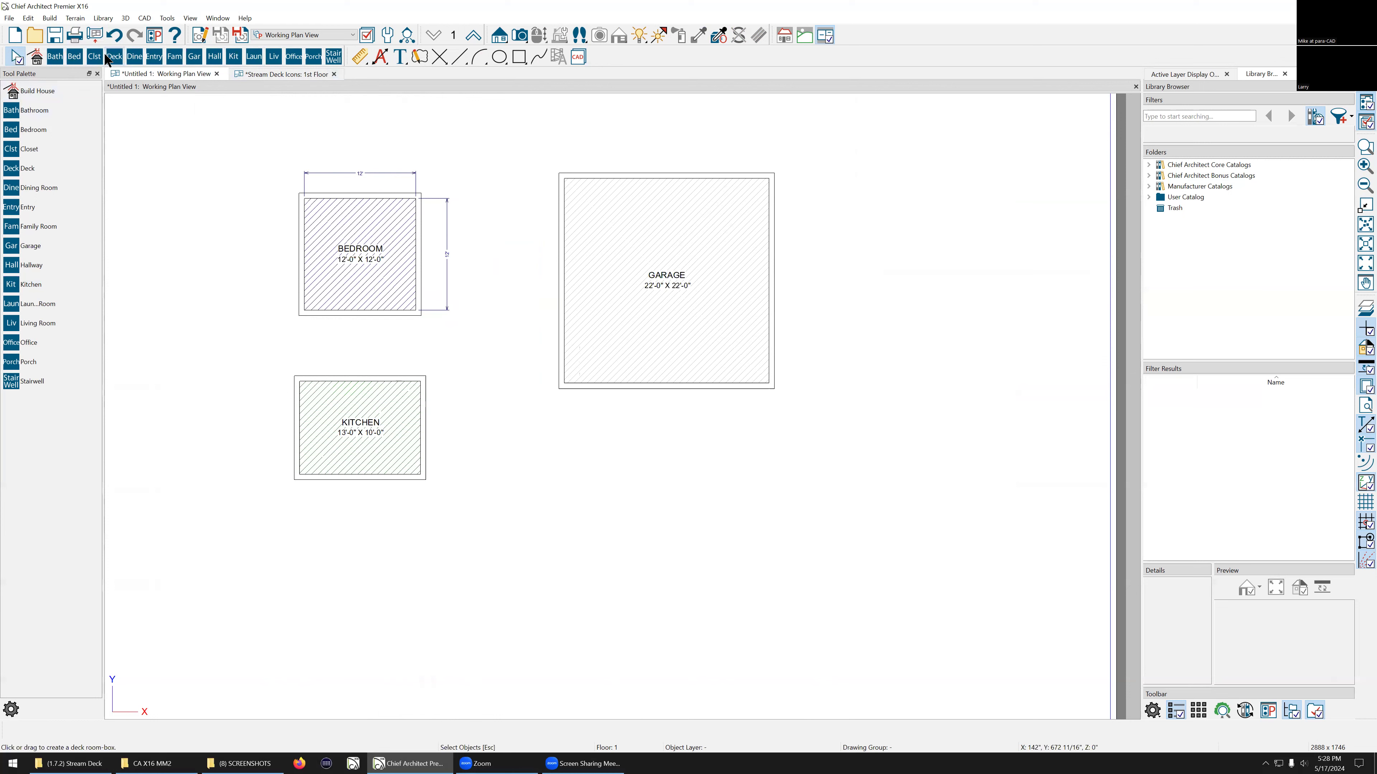
right_click(71, 56)
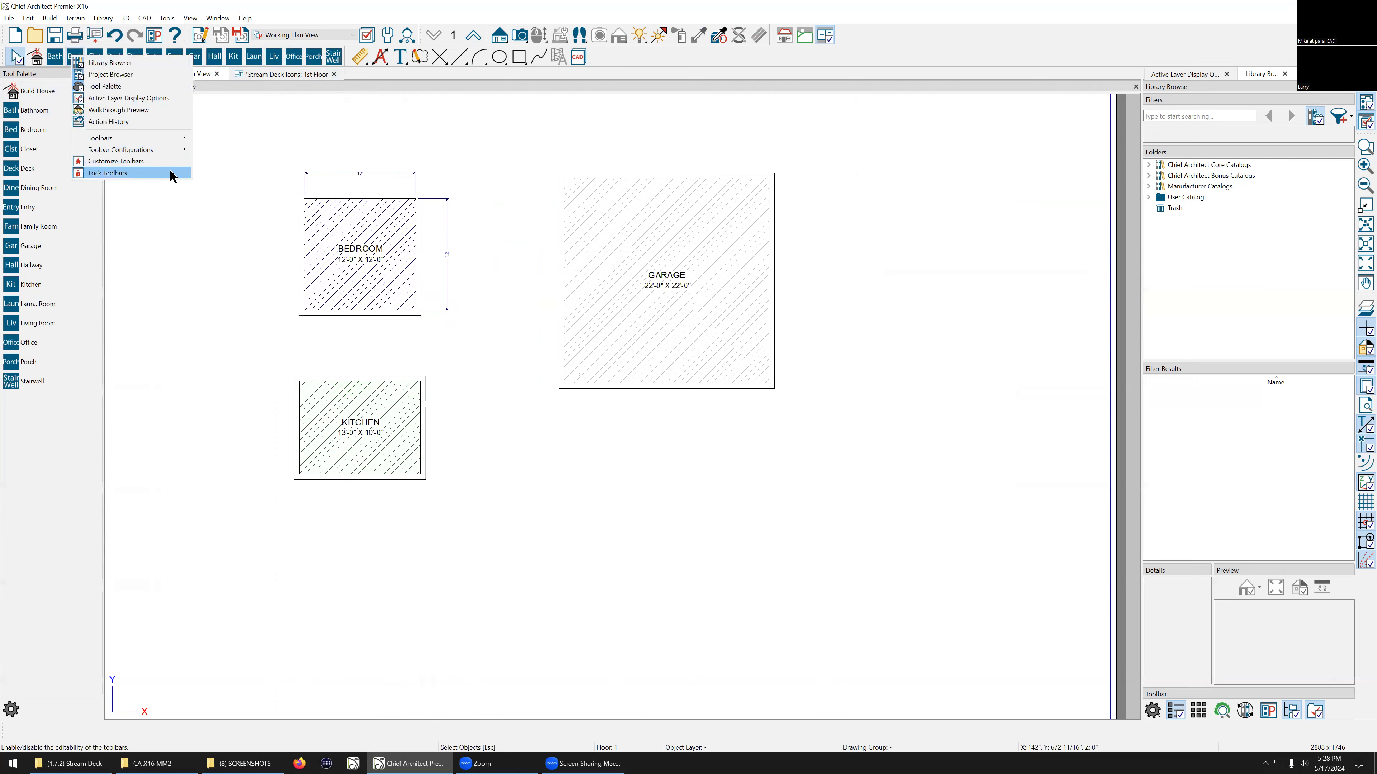
left_click(255, 122)
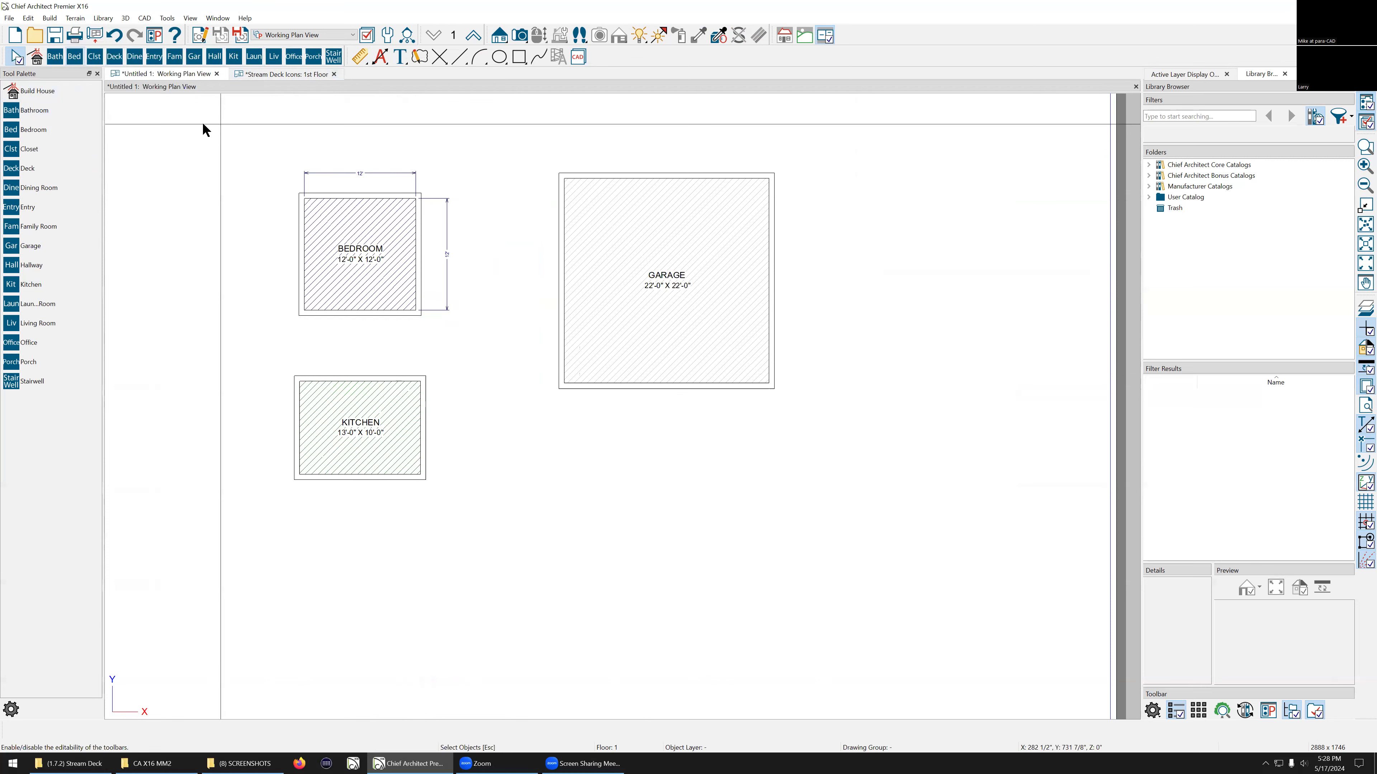
Step: Open the bedroom room box's specification and review its general, line style and fill style settings without changing them
double_click(342, 223)
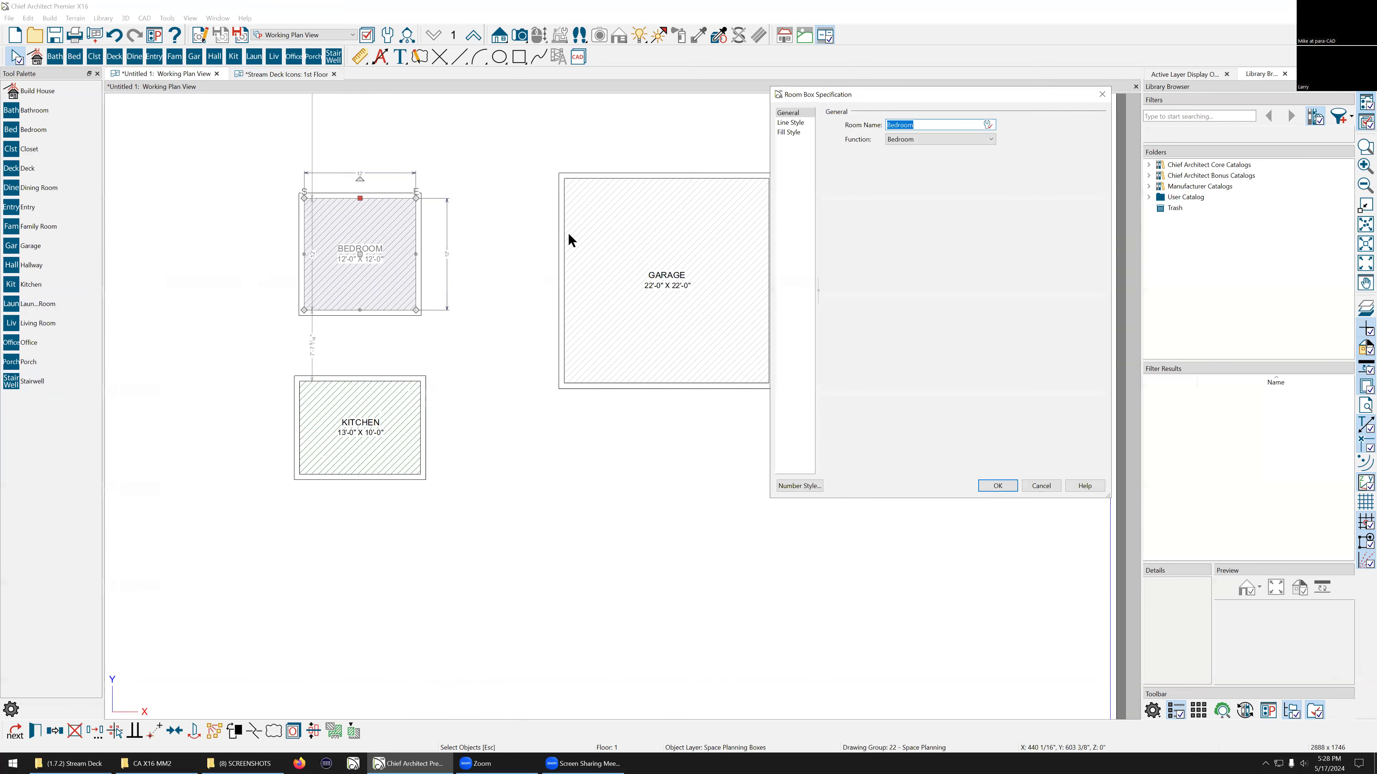
left_click(799, 124)
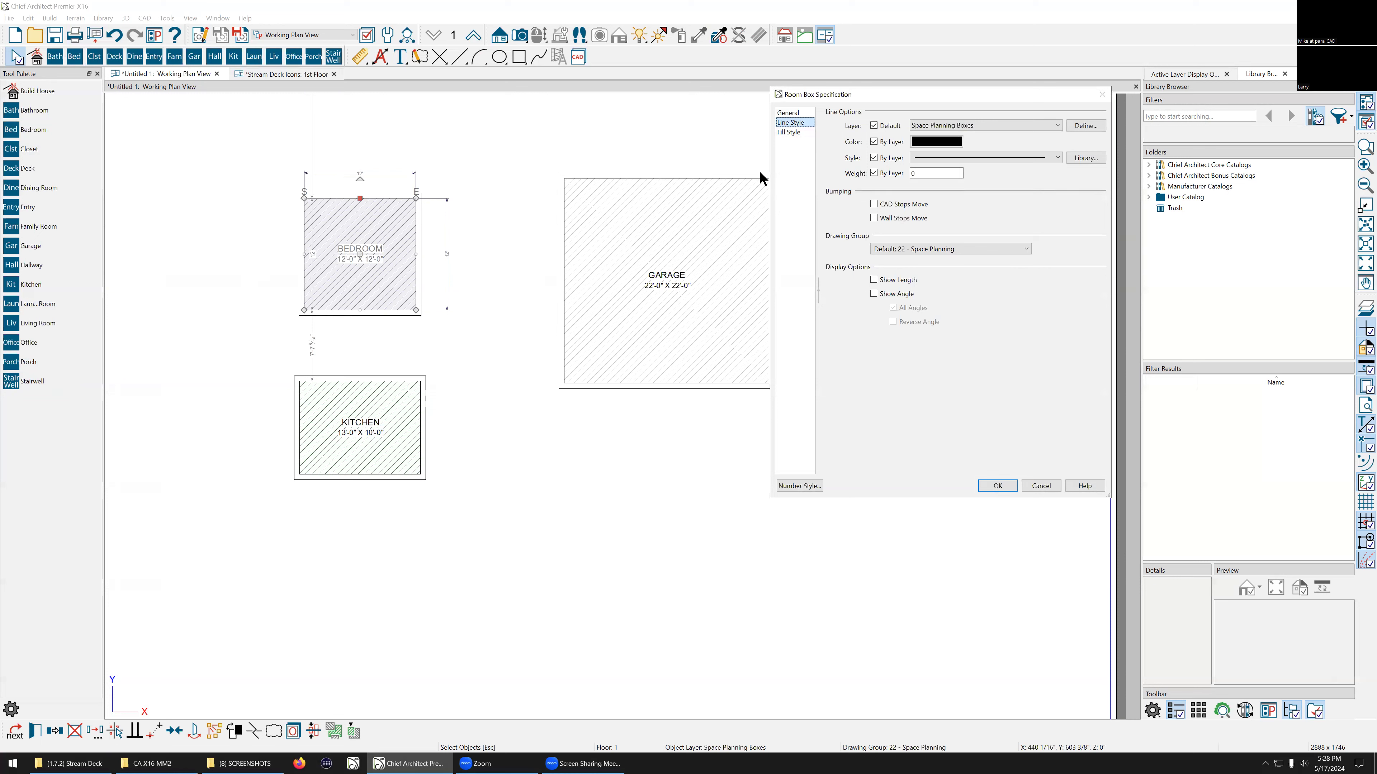
left_click(789, 133)
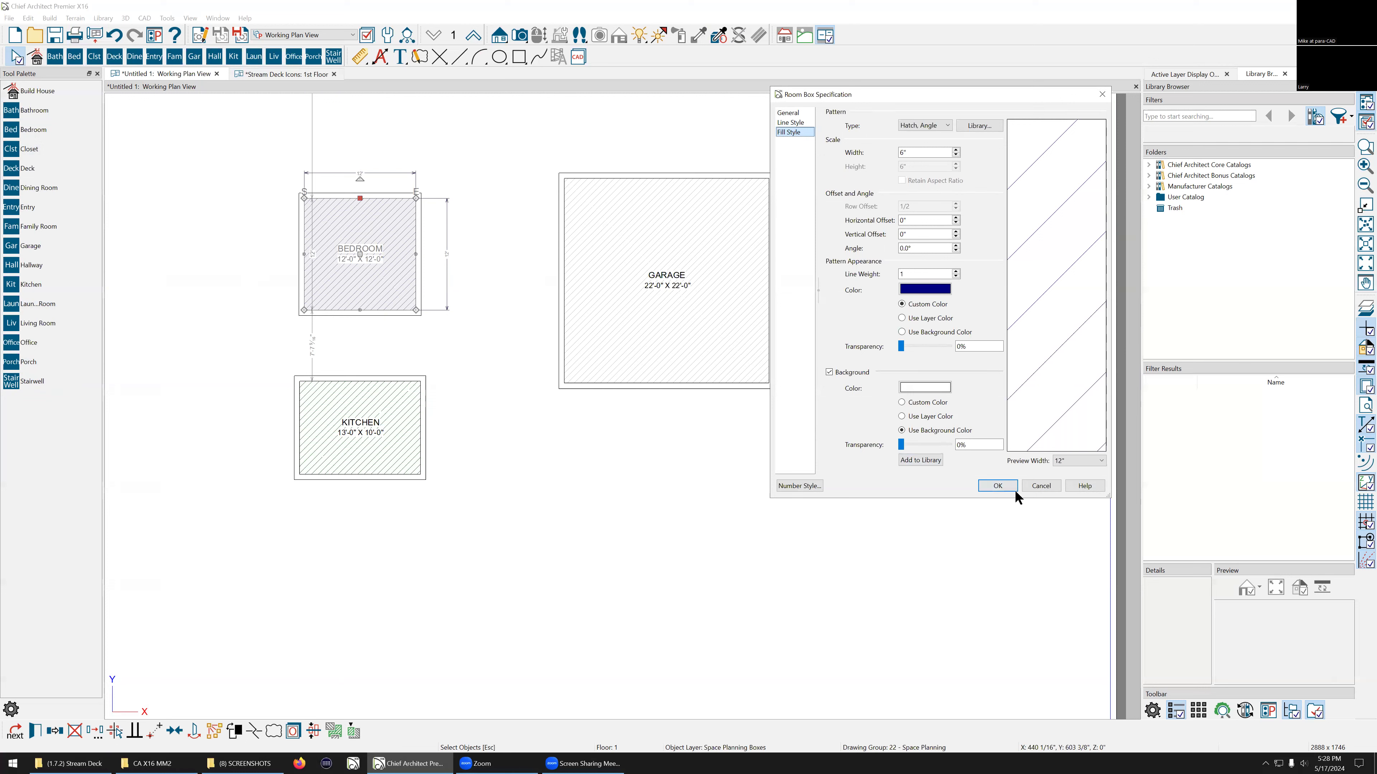
left_click(1051, 485)
Step: Set the bedroom room box's width to 13'-5" using its on-screen dimension
scroll(267, 252, "up", 3)
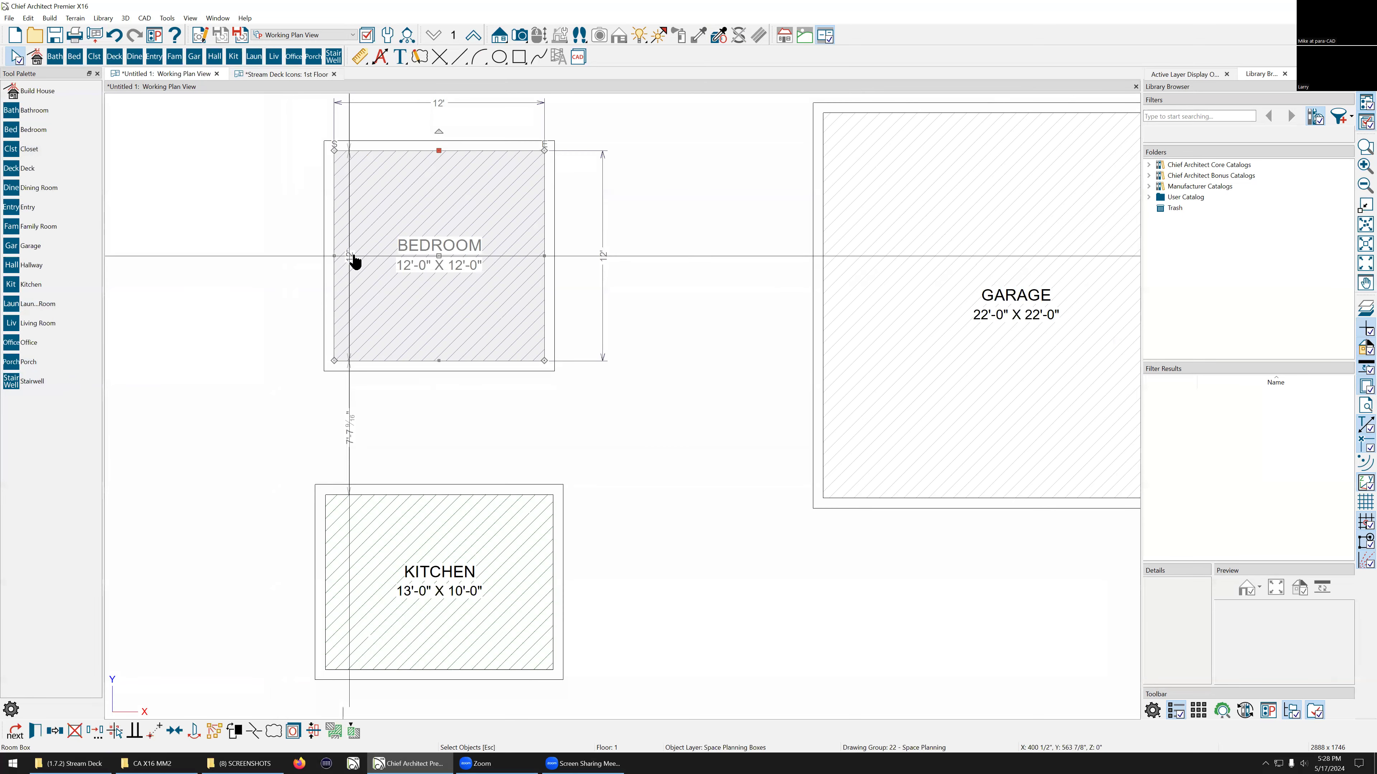
left_click(335, 256)
scroll(428, 271, "up", 3)
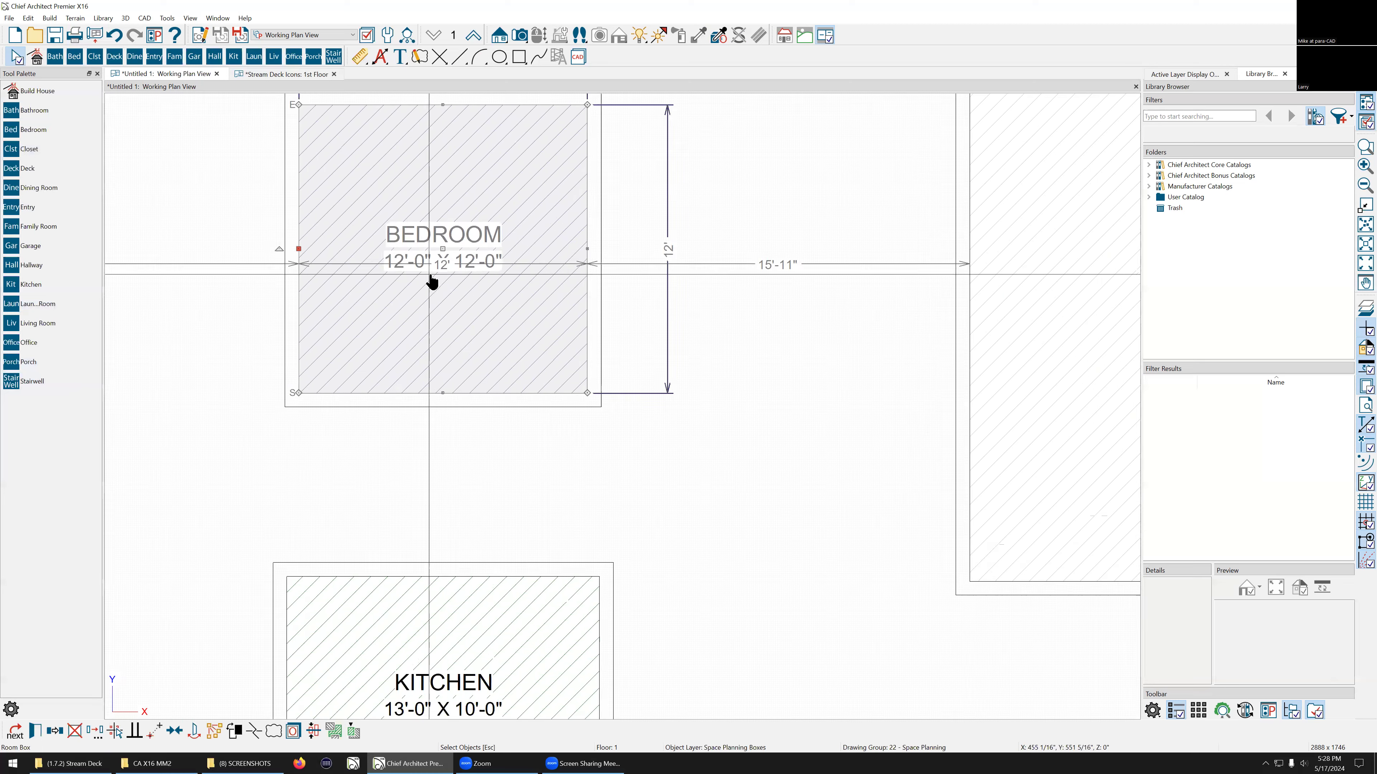
left_click(445, 265)
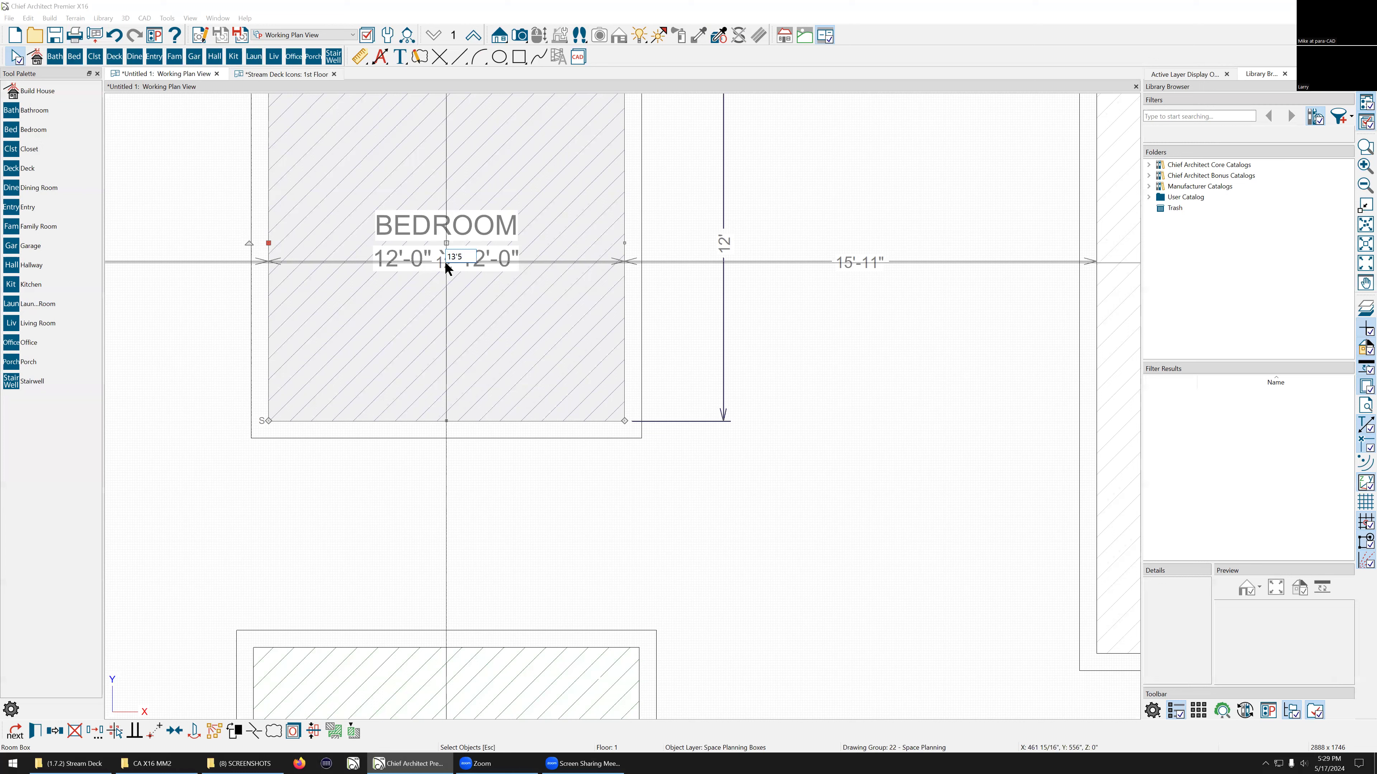
key("Return")
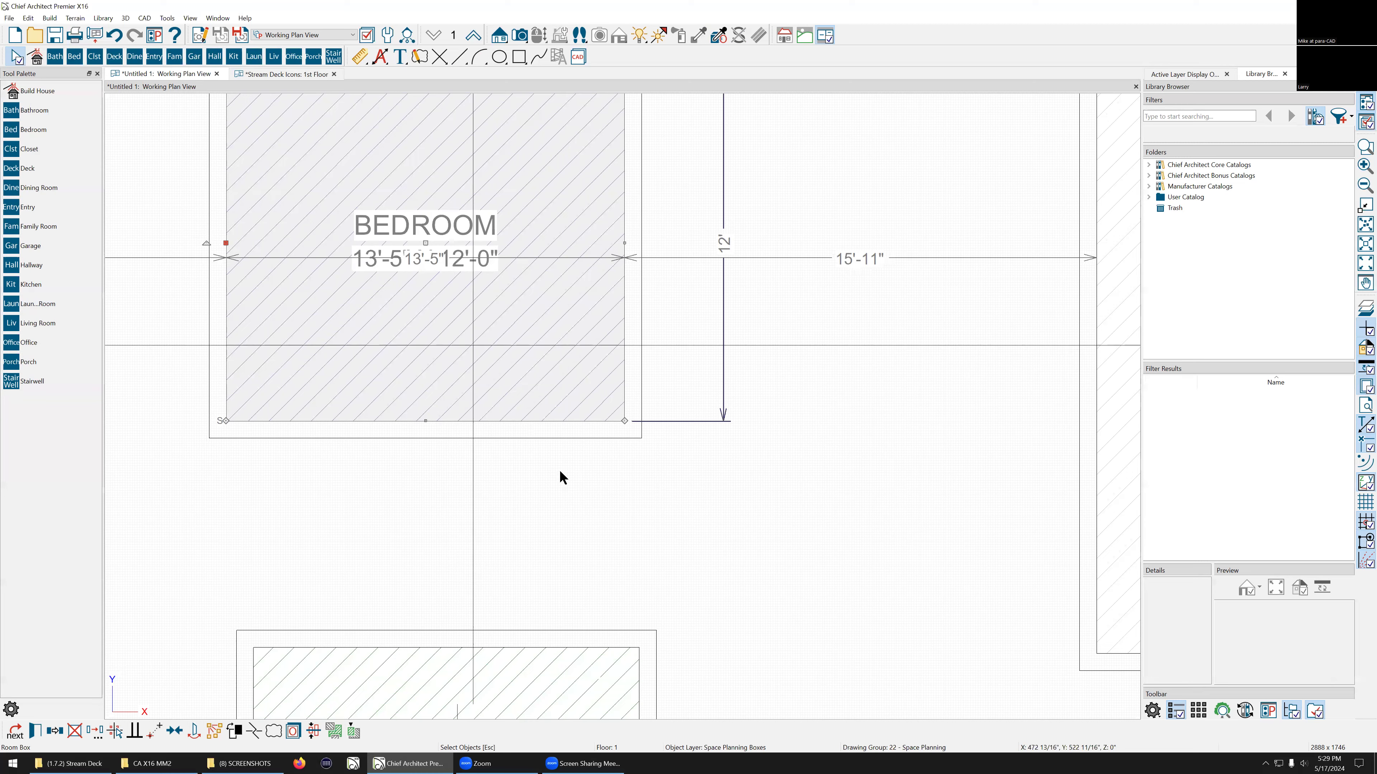
scroll(586, 541, "down", 3)
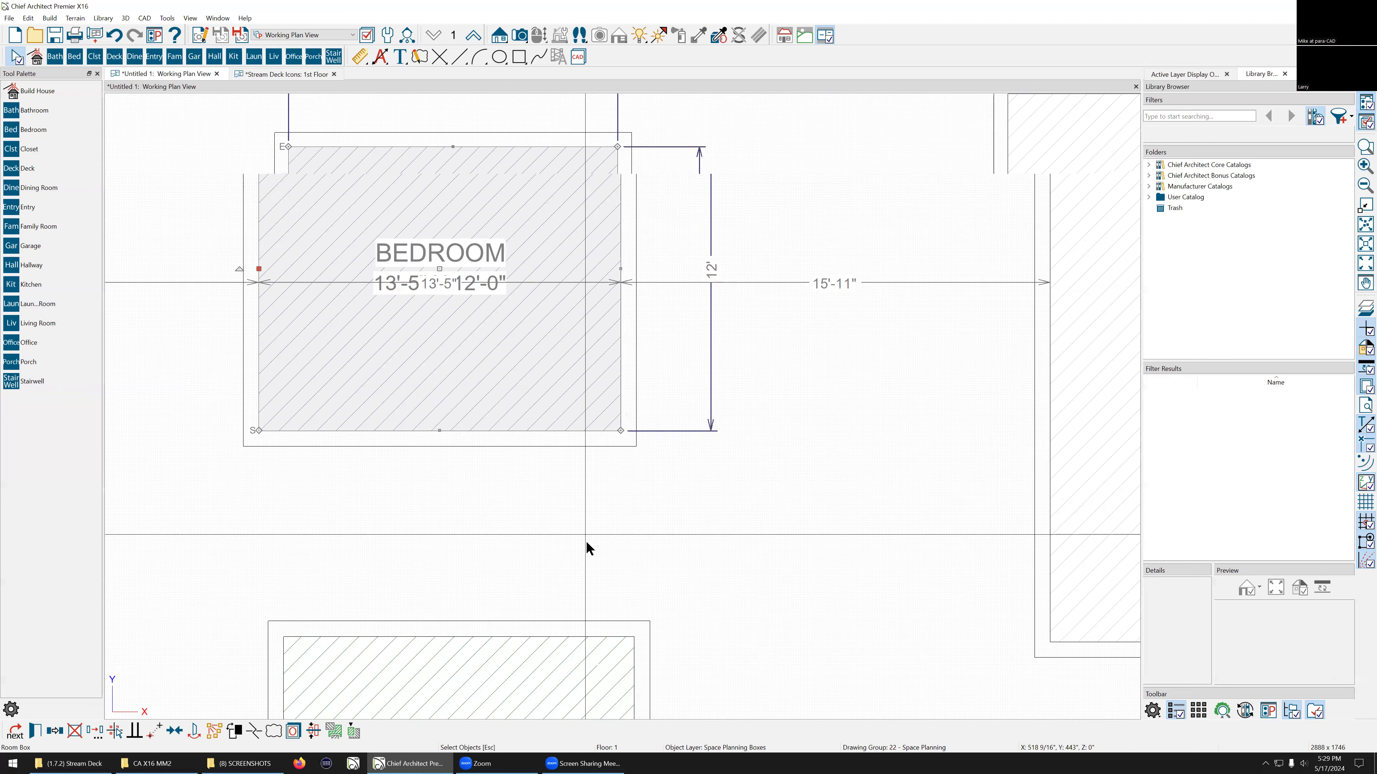
left_click(738, 172)
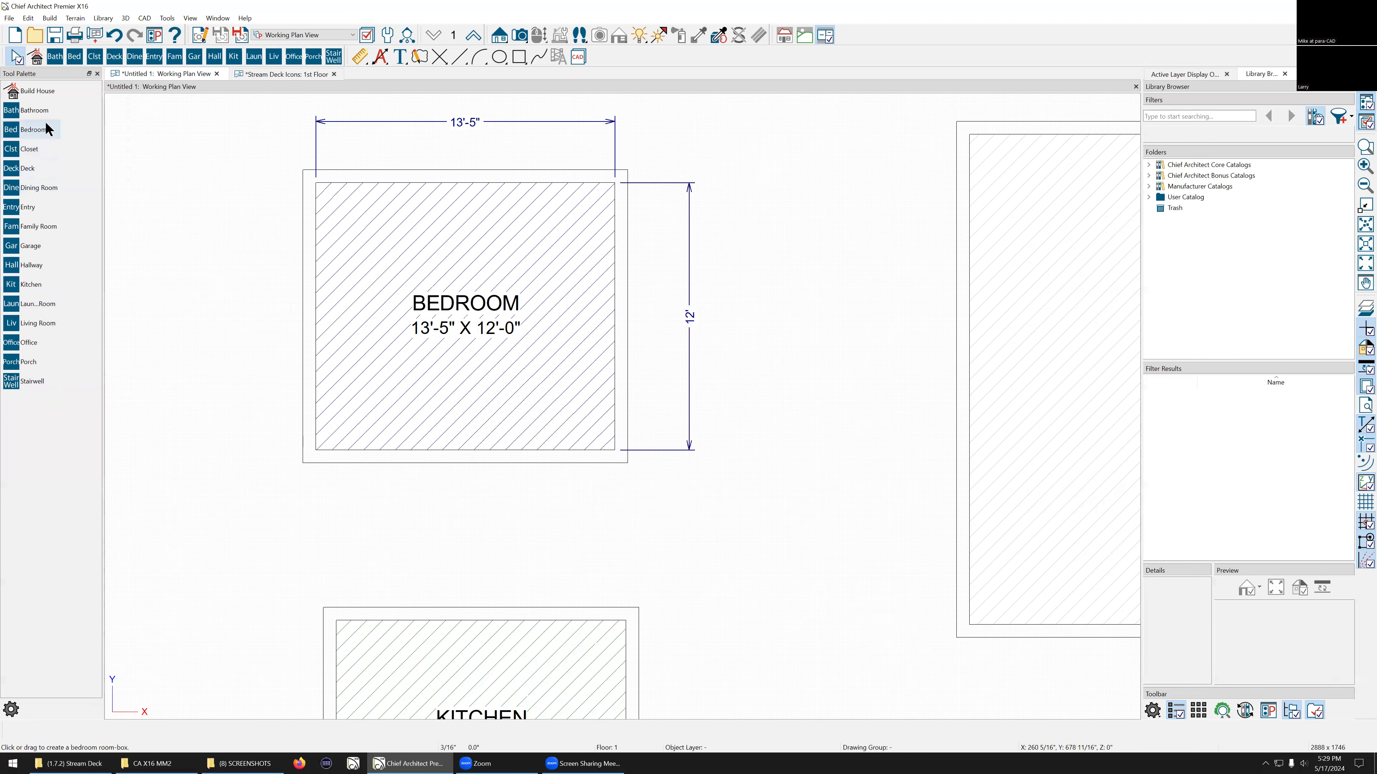
key("d")
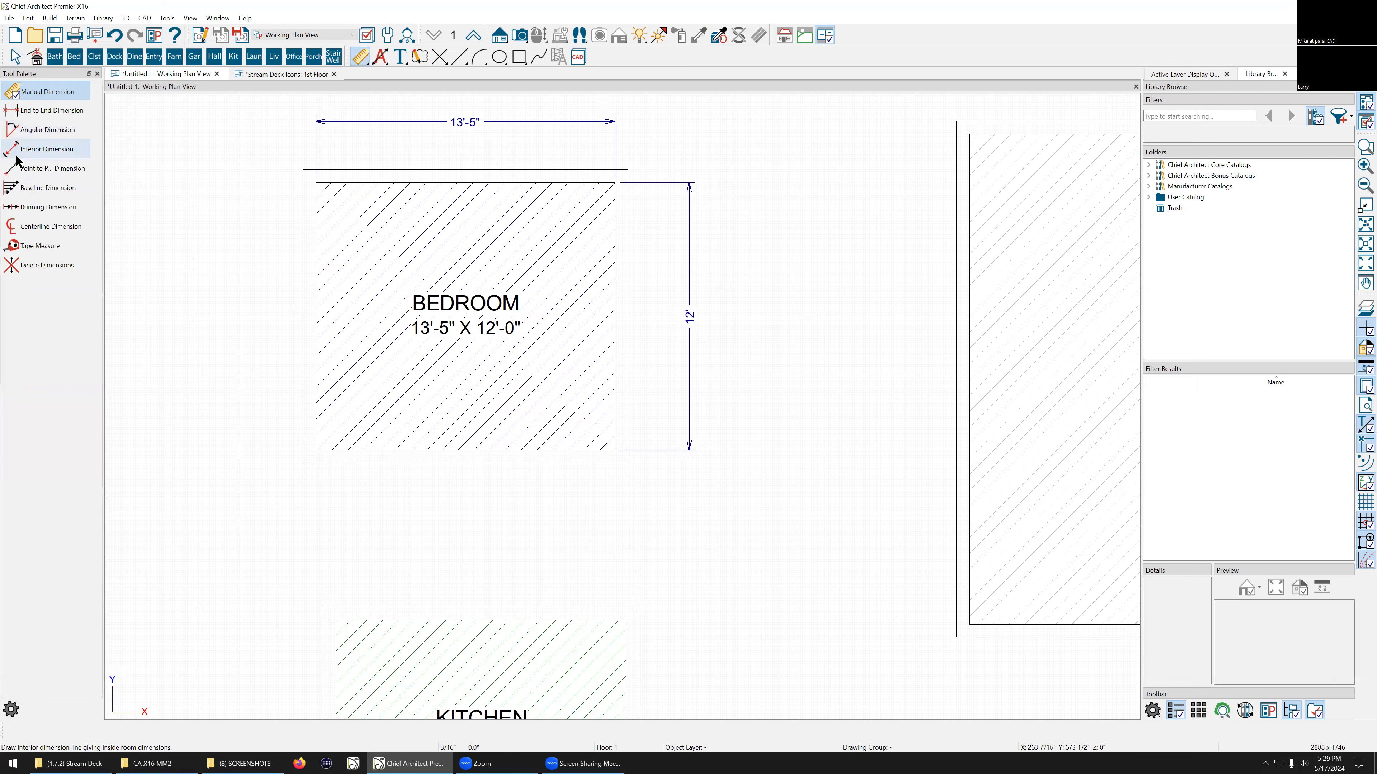
left_click(52, 169)
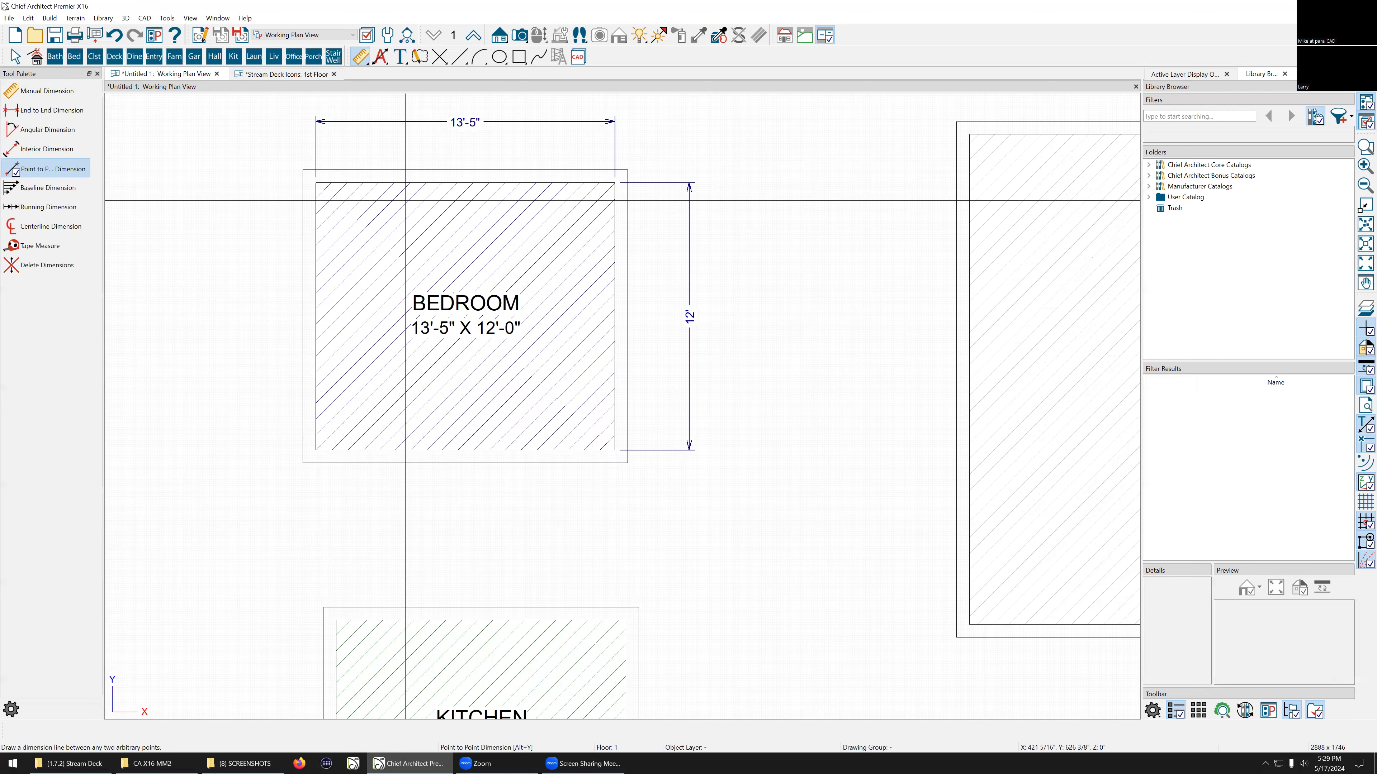
key("Escape")
scroll(603, 222, "down", 3)
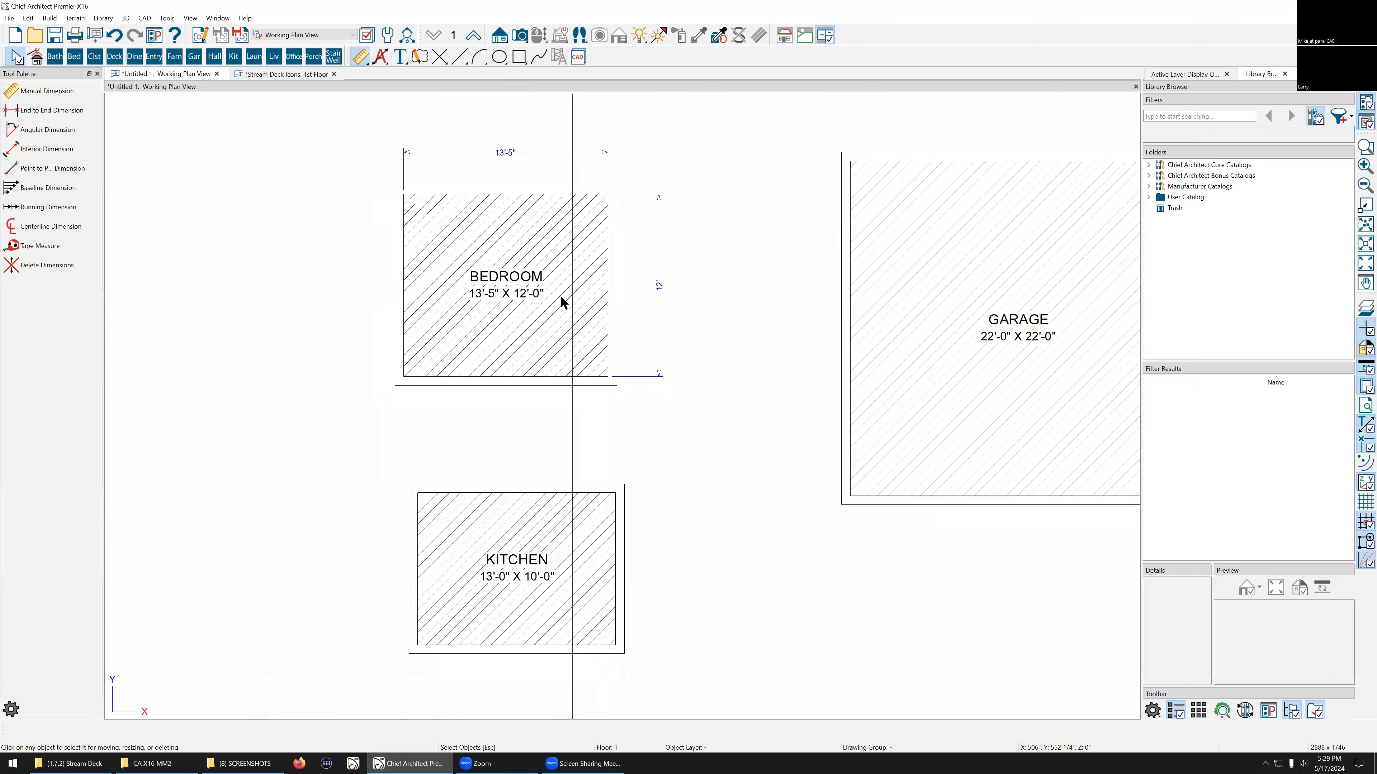
Step: Set the bedroom room box's height to 13'-5" using its vertical on-screen dimension
left_click(596, 375)
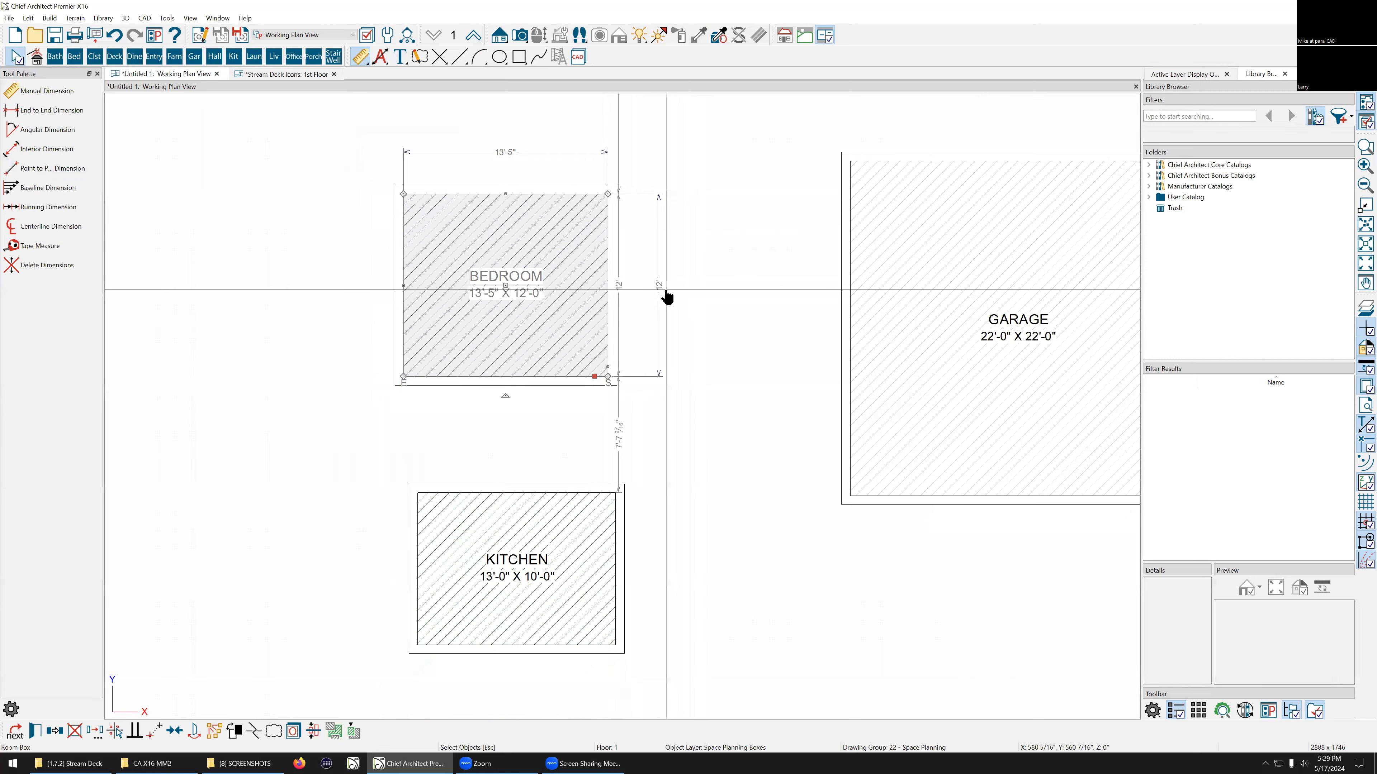
left_click(664, 294)
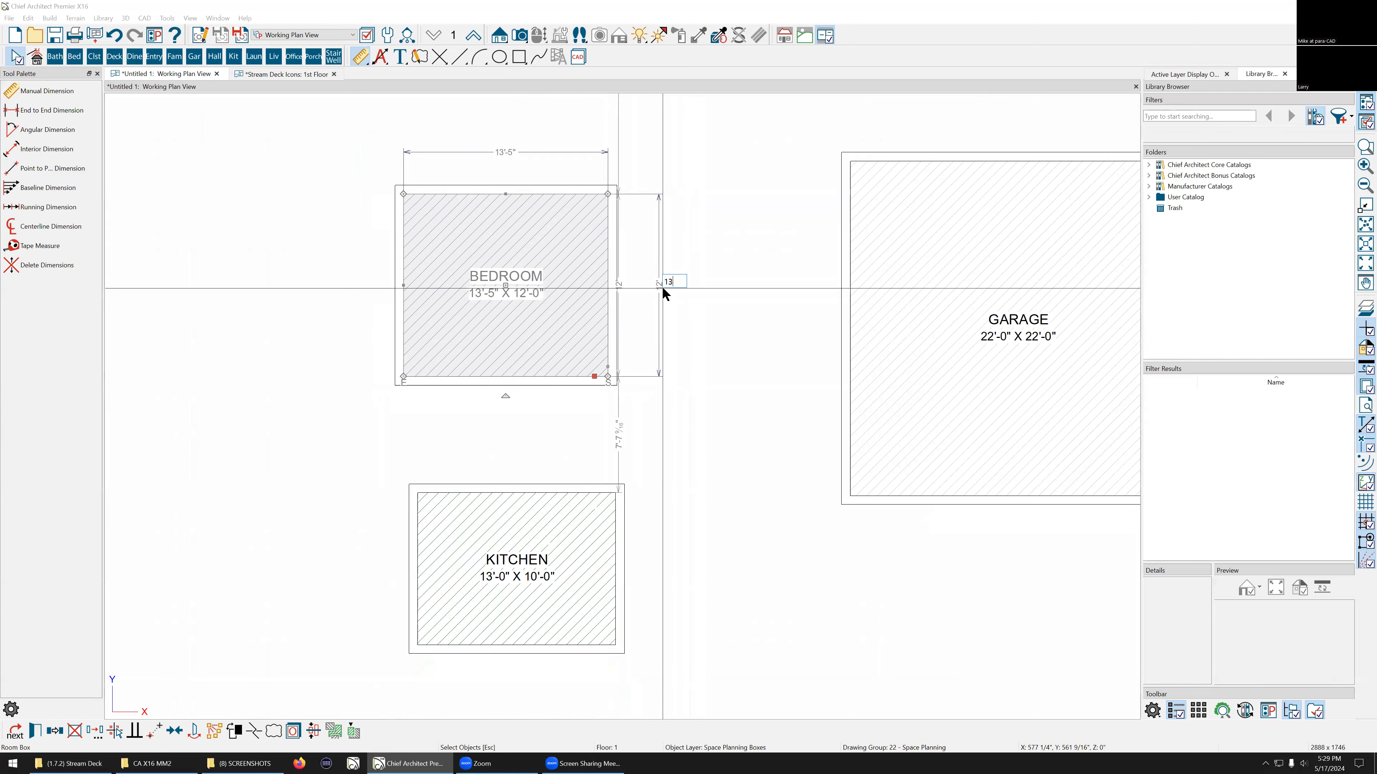
key("Return")
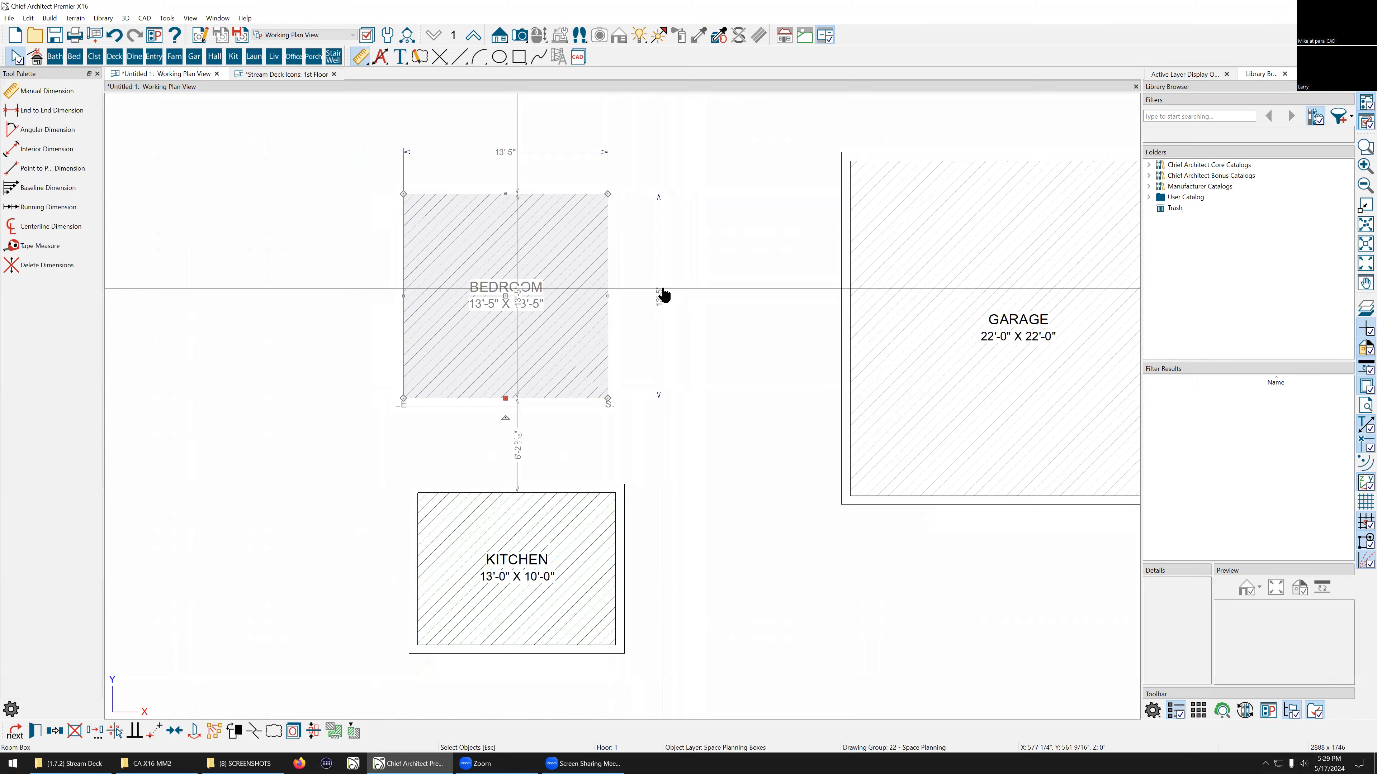
Step: Set the bedroom room box's width to 15'-5" using its horizontal on-screen dimension
left_click(403, 260)
left_click(500, 151)
type("15'")
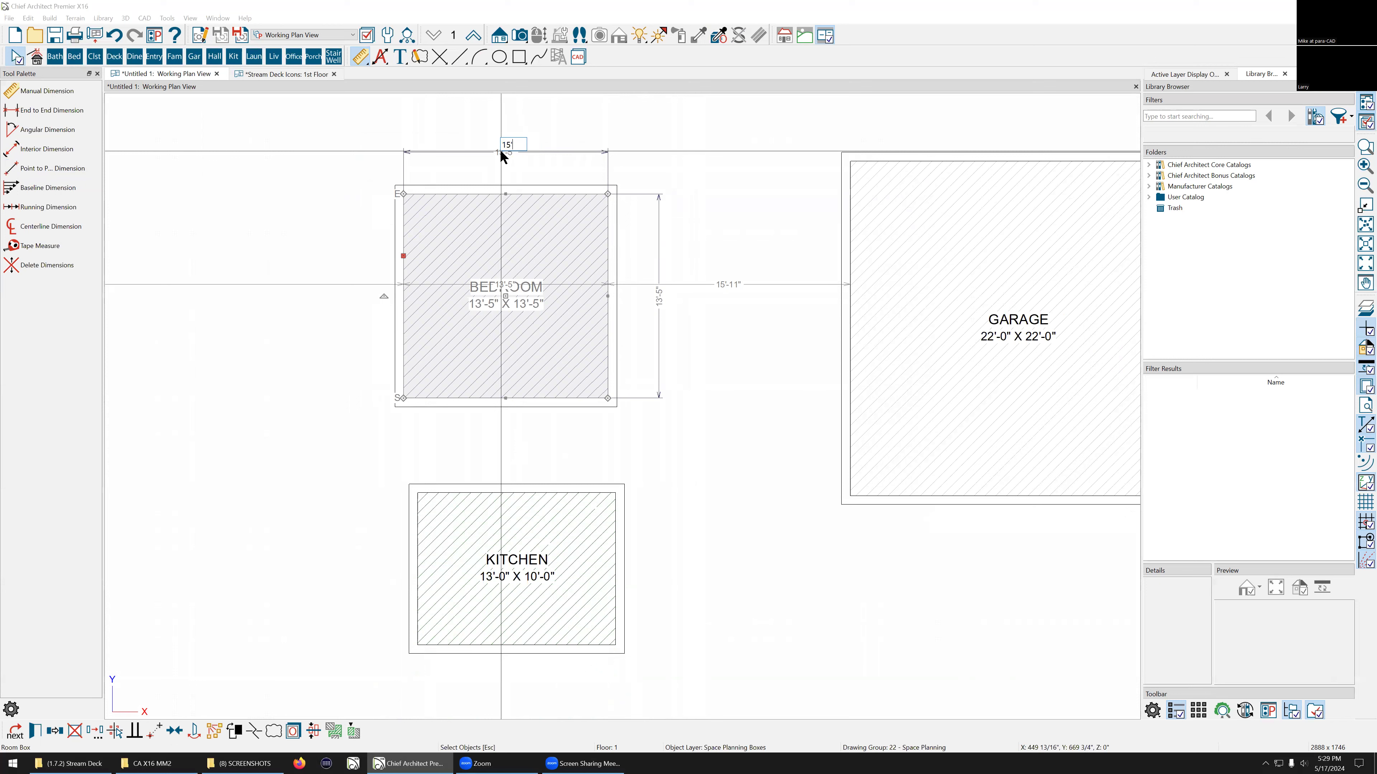
type("5")
key("Return")
key("Escape")
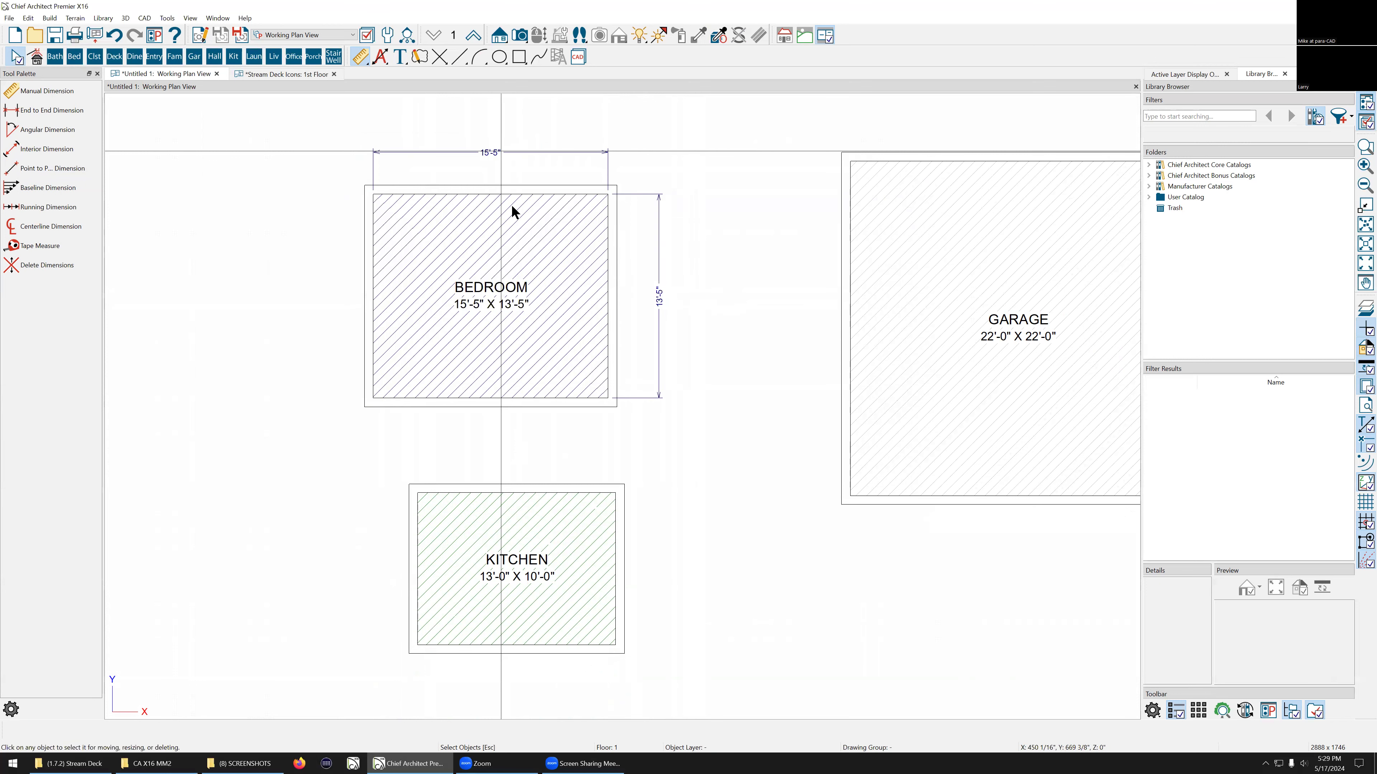
scroll(430, 317, "up", 2)
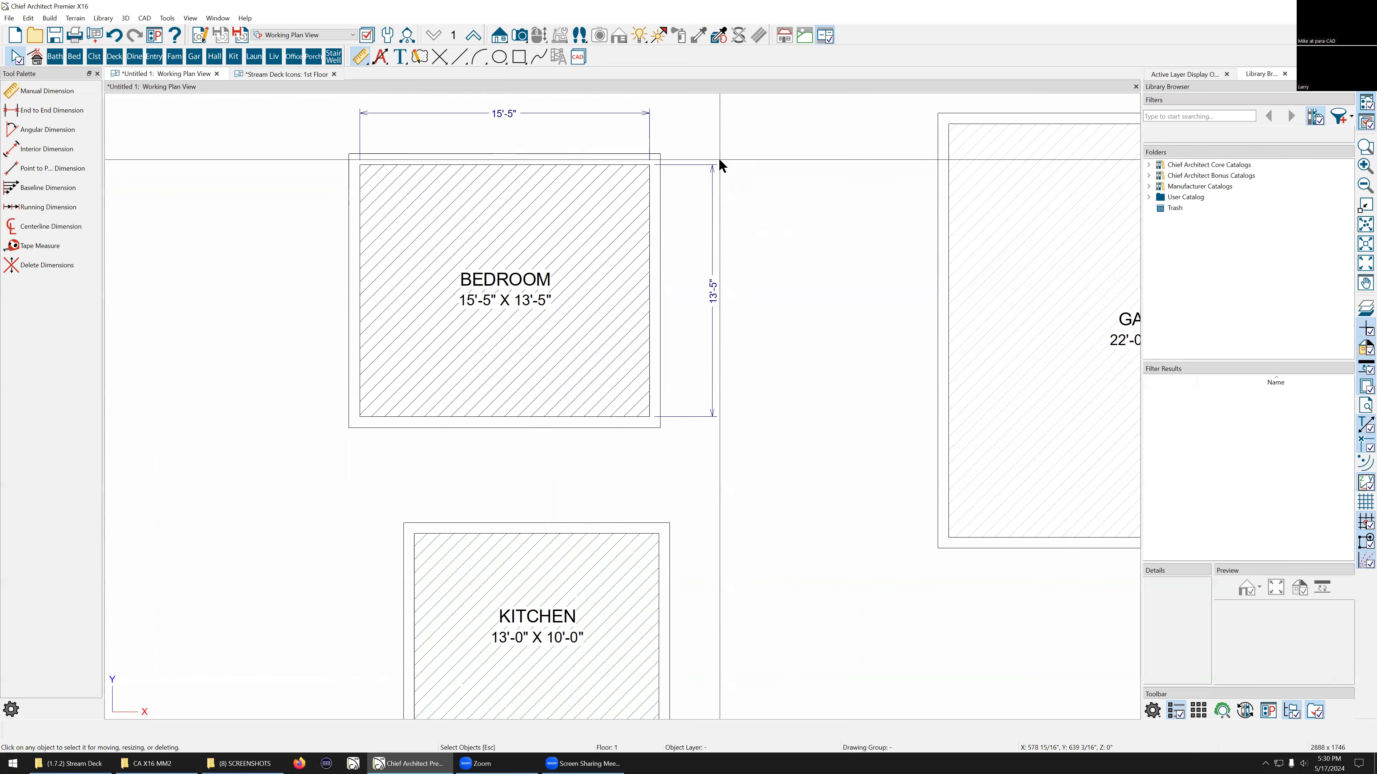
scroll(719, 159, "down", 3)
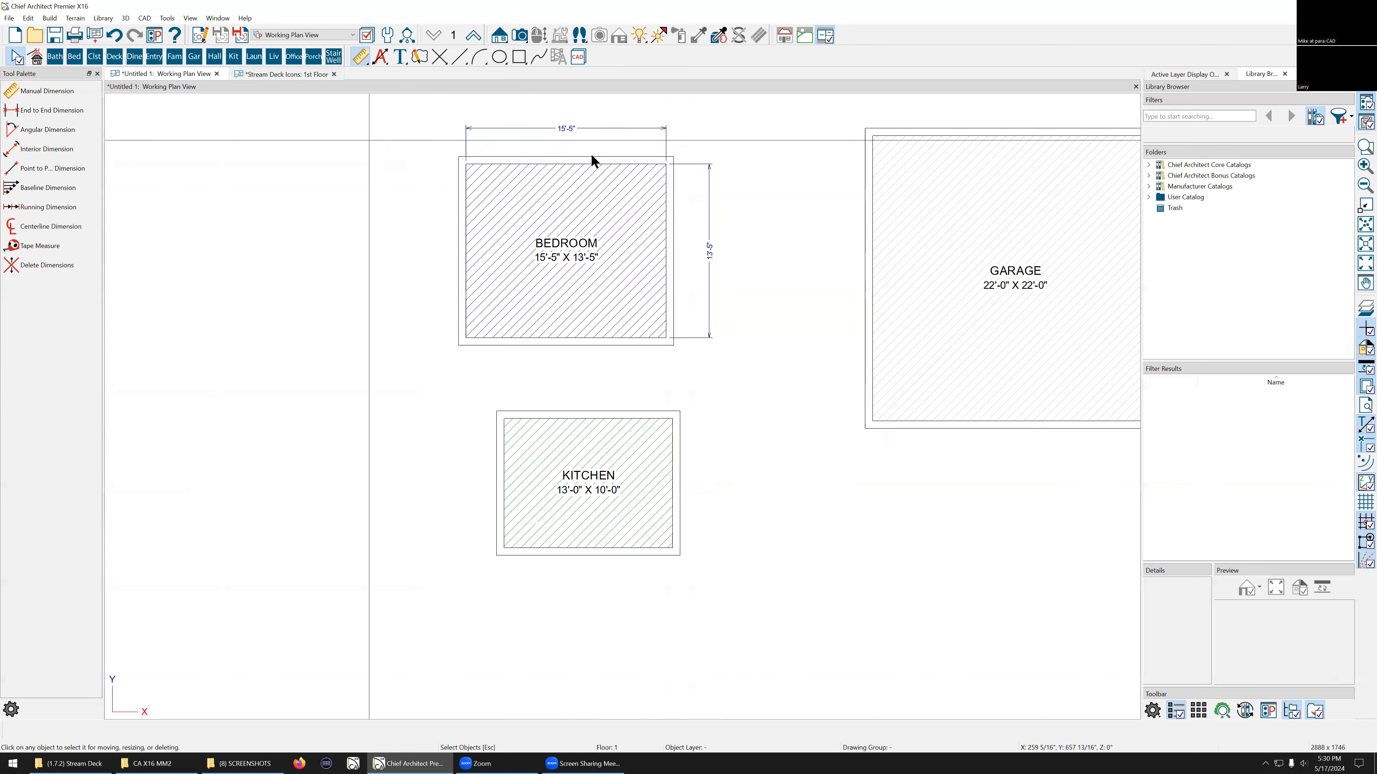
left_click(707, 197)
right_click(541, 189)
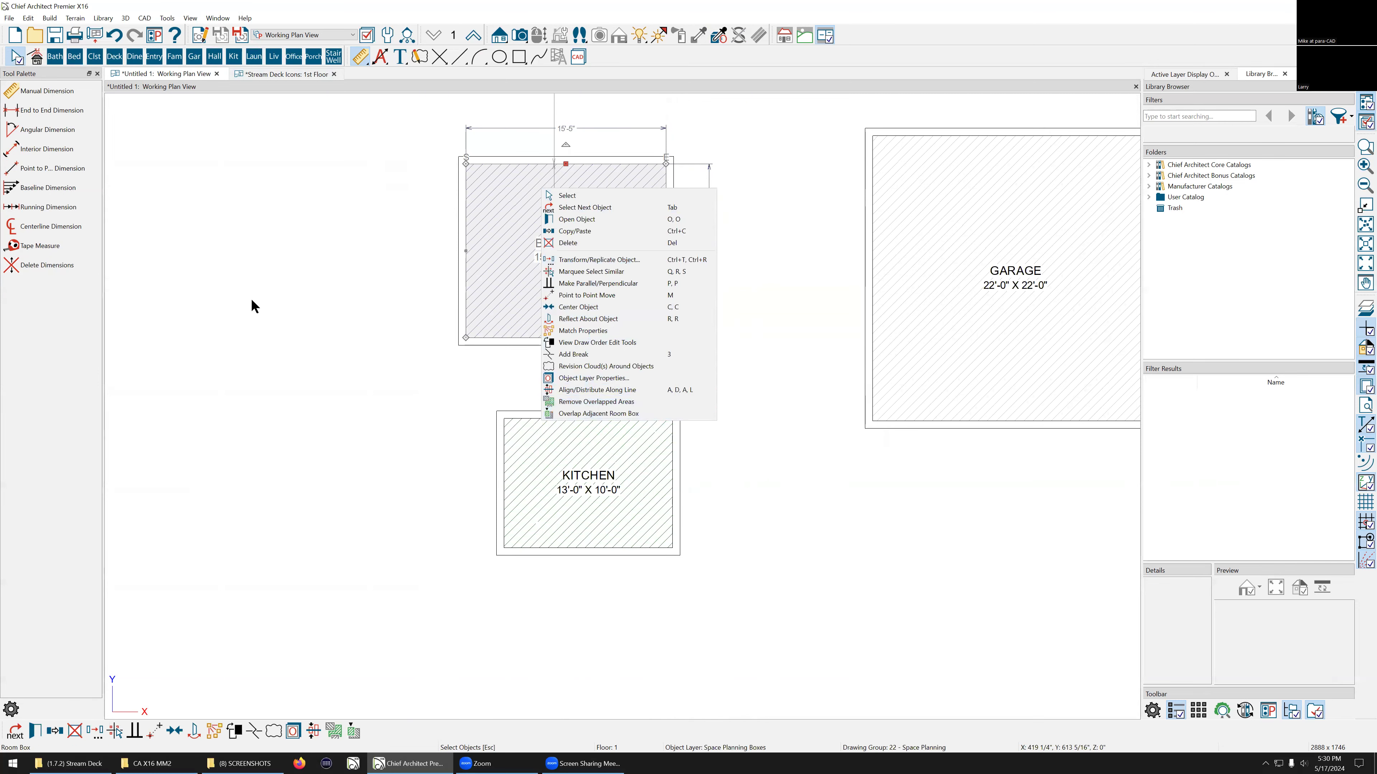
left_click(802, 217)
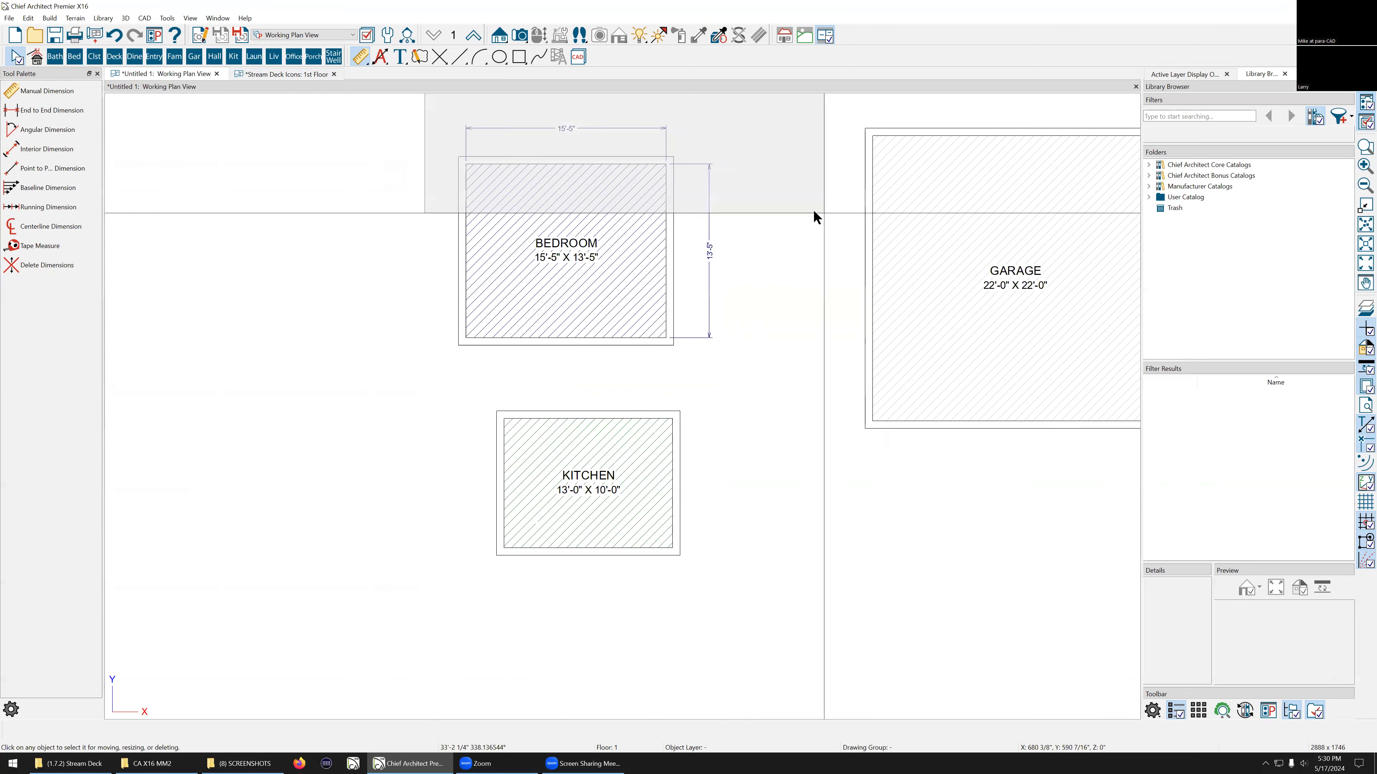
Step: Move the bedroom's vertical and horizontal dimension lines closer to the room box
scroll(412, 271, "down", 1)
scroll(382, 285, "down", 2)
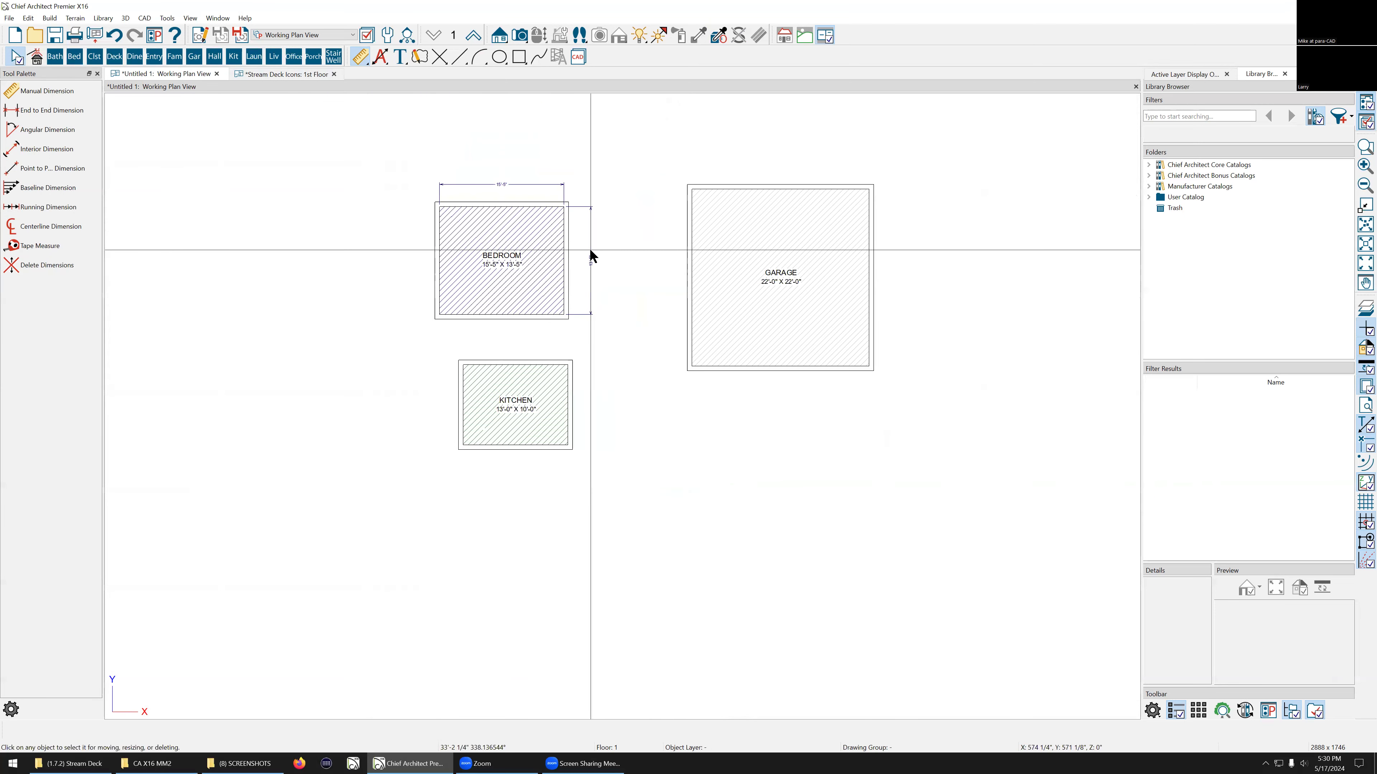
left_click(590, 252)
scroll(612, 247, "up", 2)
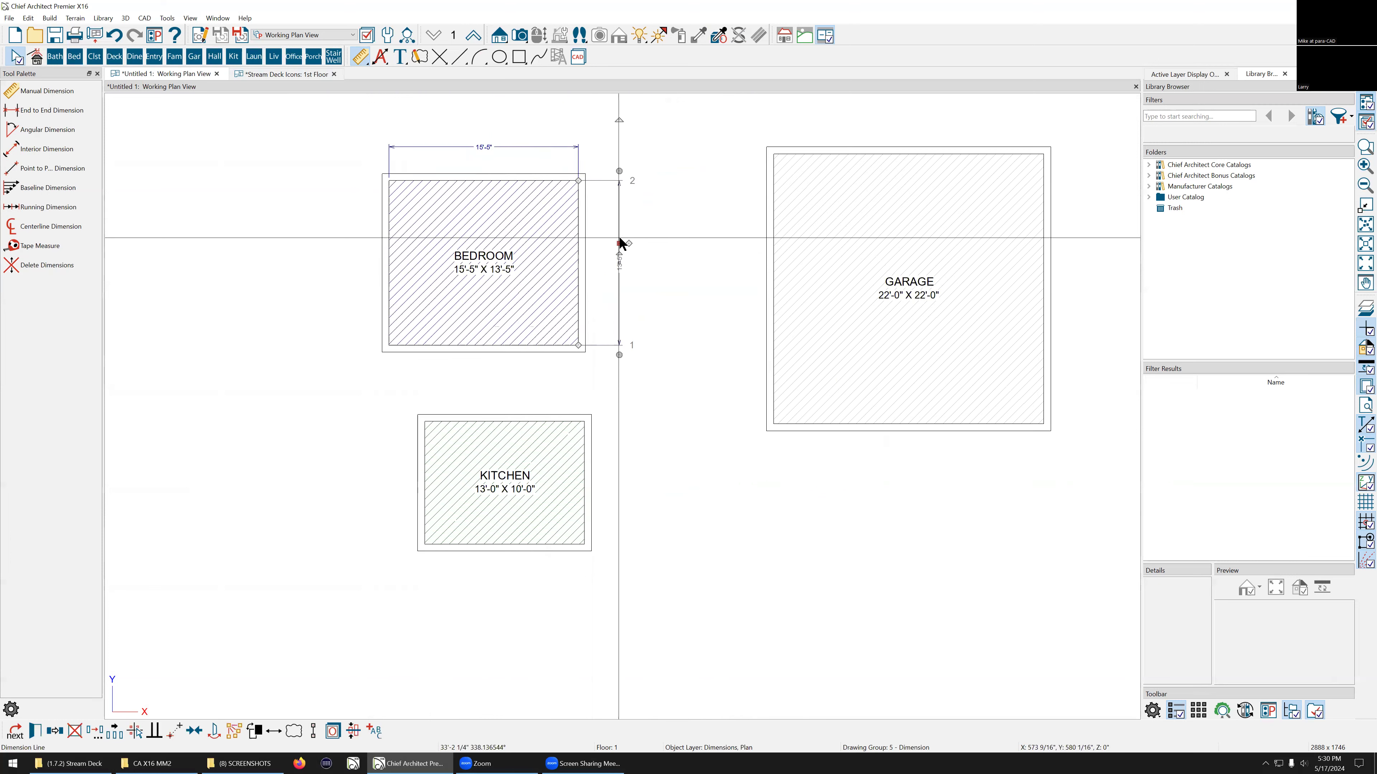
left_click_drag(618, 243, 594, 242)
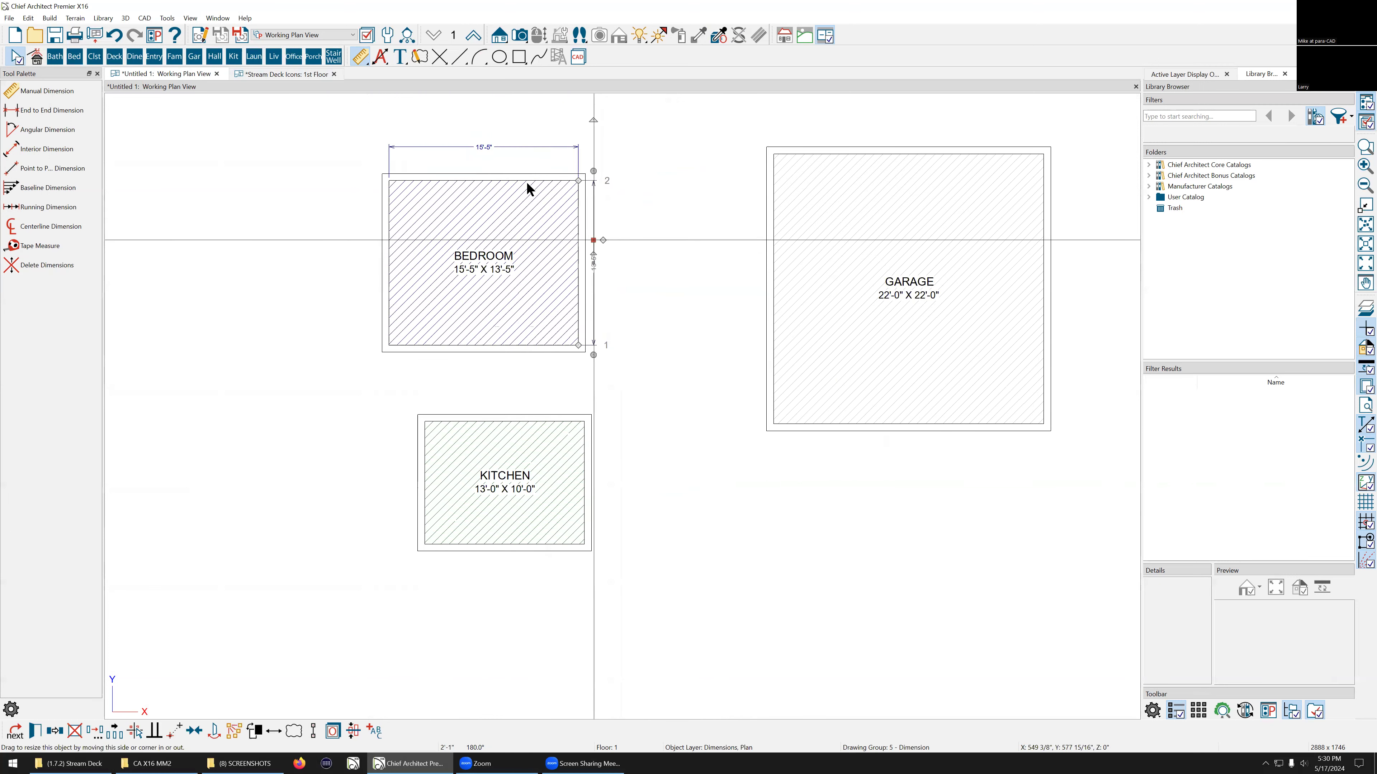
left_click(509, 155)
left_click_drag(509, 154, 510, 164)
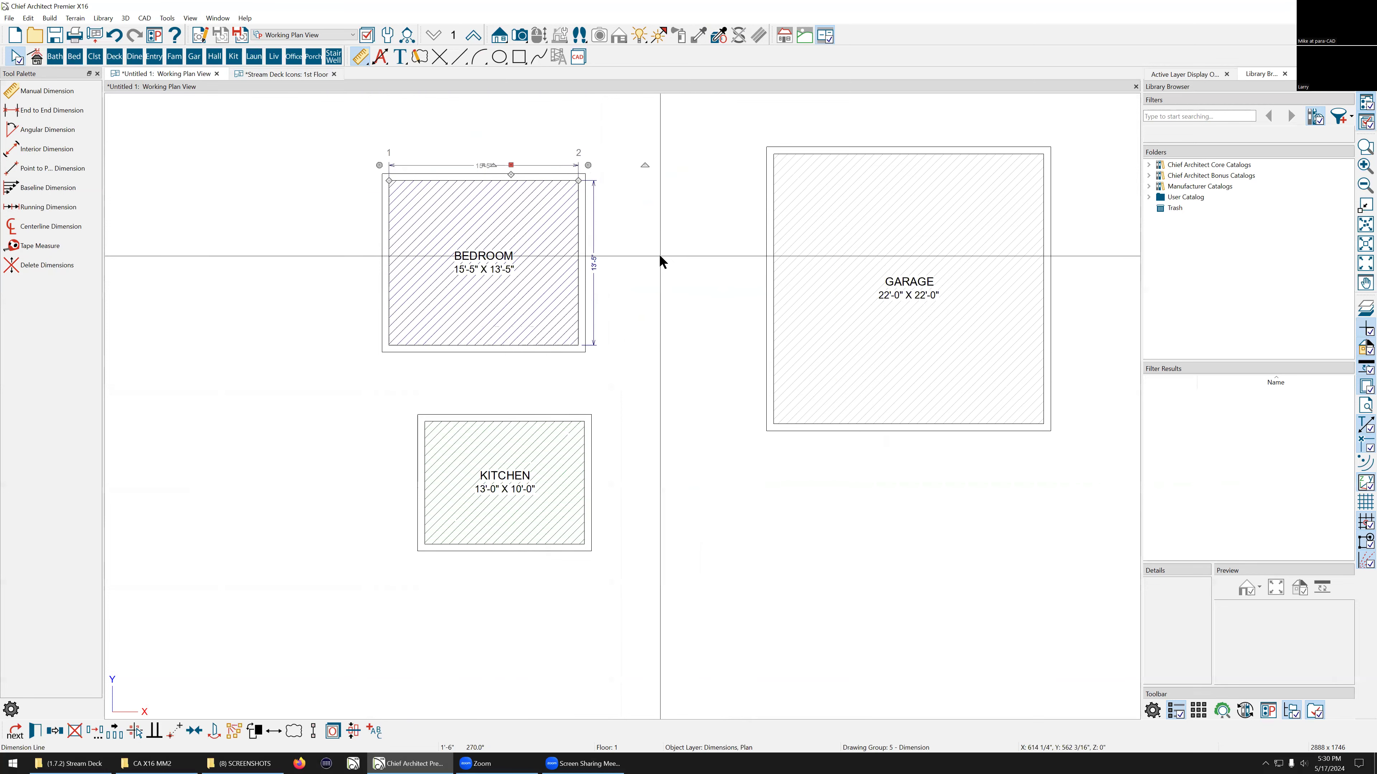
Step: Delete the kitchen and garage room boxes
left_click(550, 505)
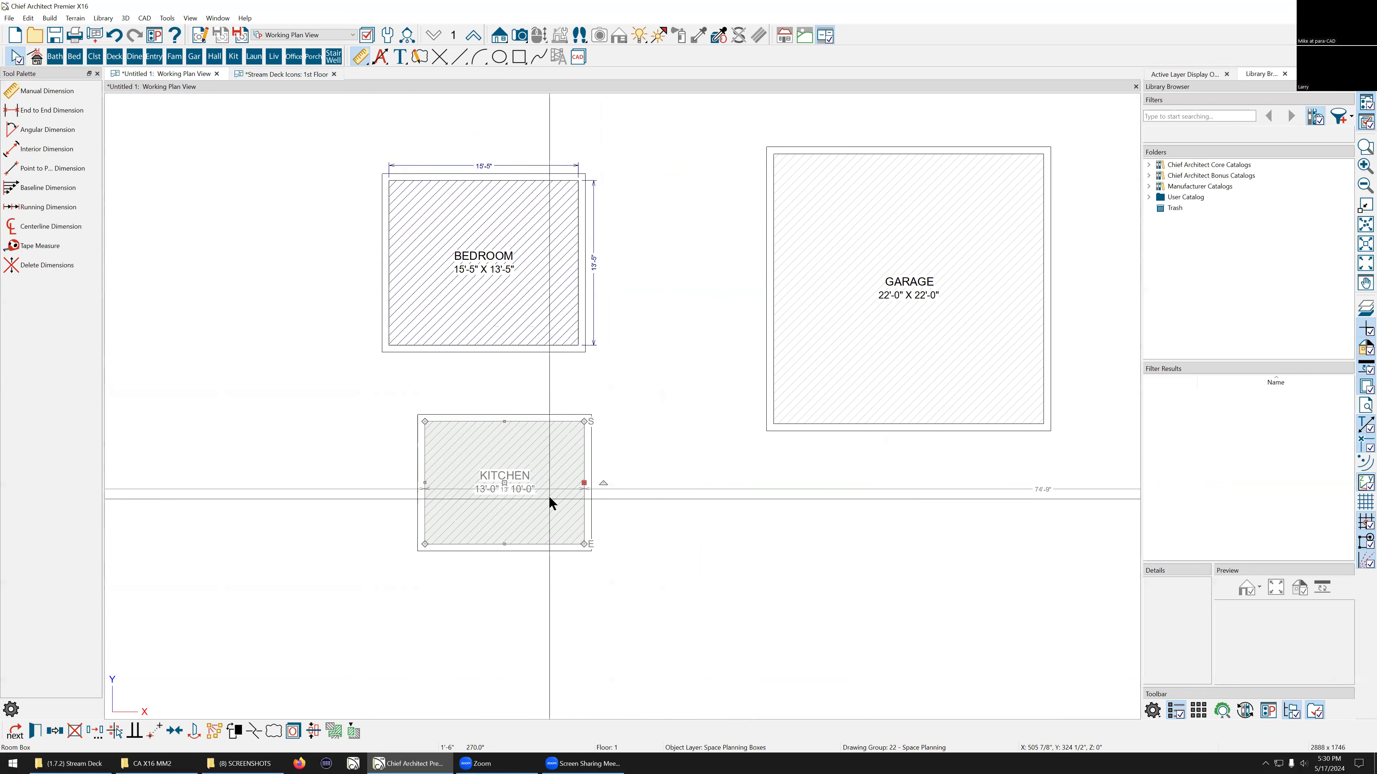
key("Delete")
left_click(834, 353)
key("Delete")
scroll(535, 413, "down", 3)
scroll(633, 394, "up", 4)
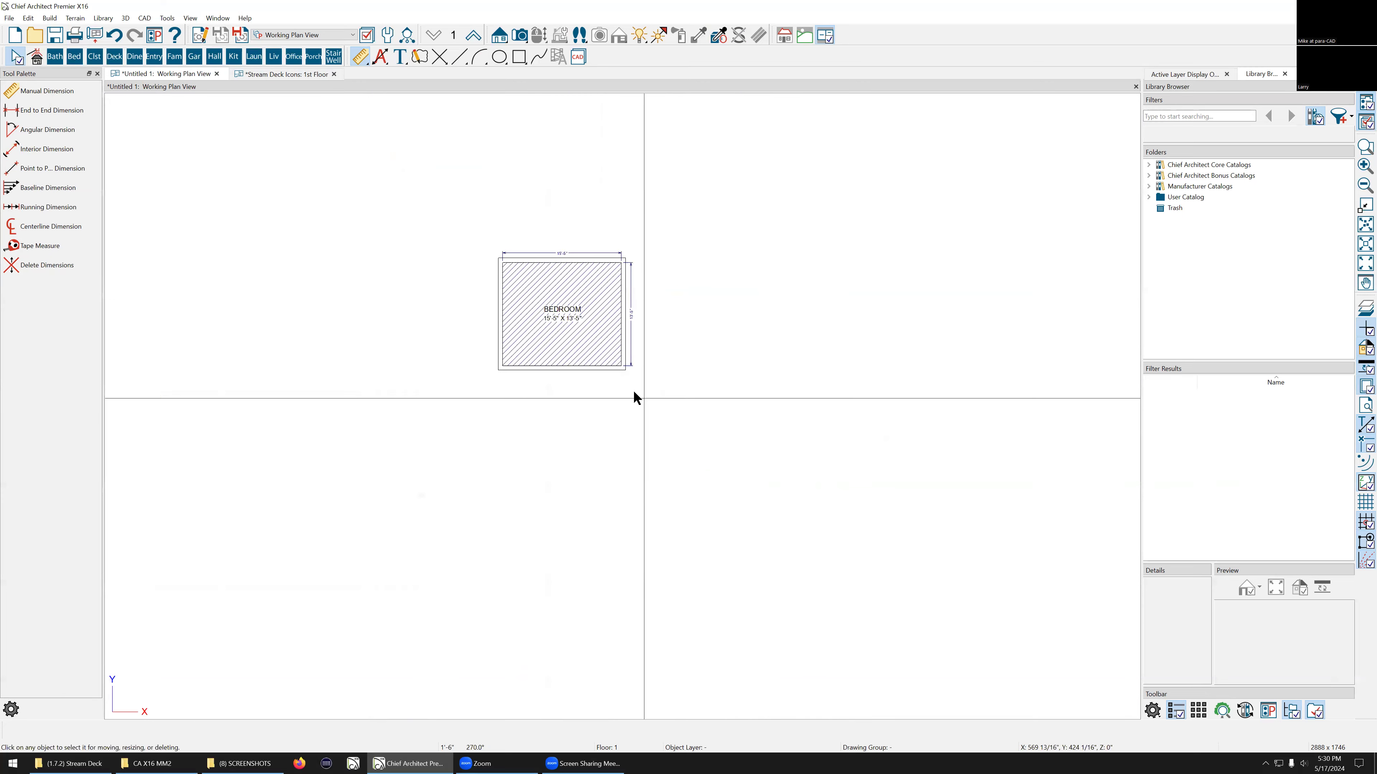
scroll(526, 334, "up", 1)
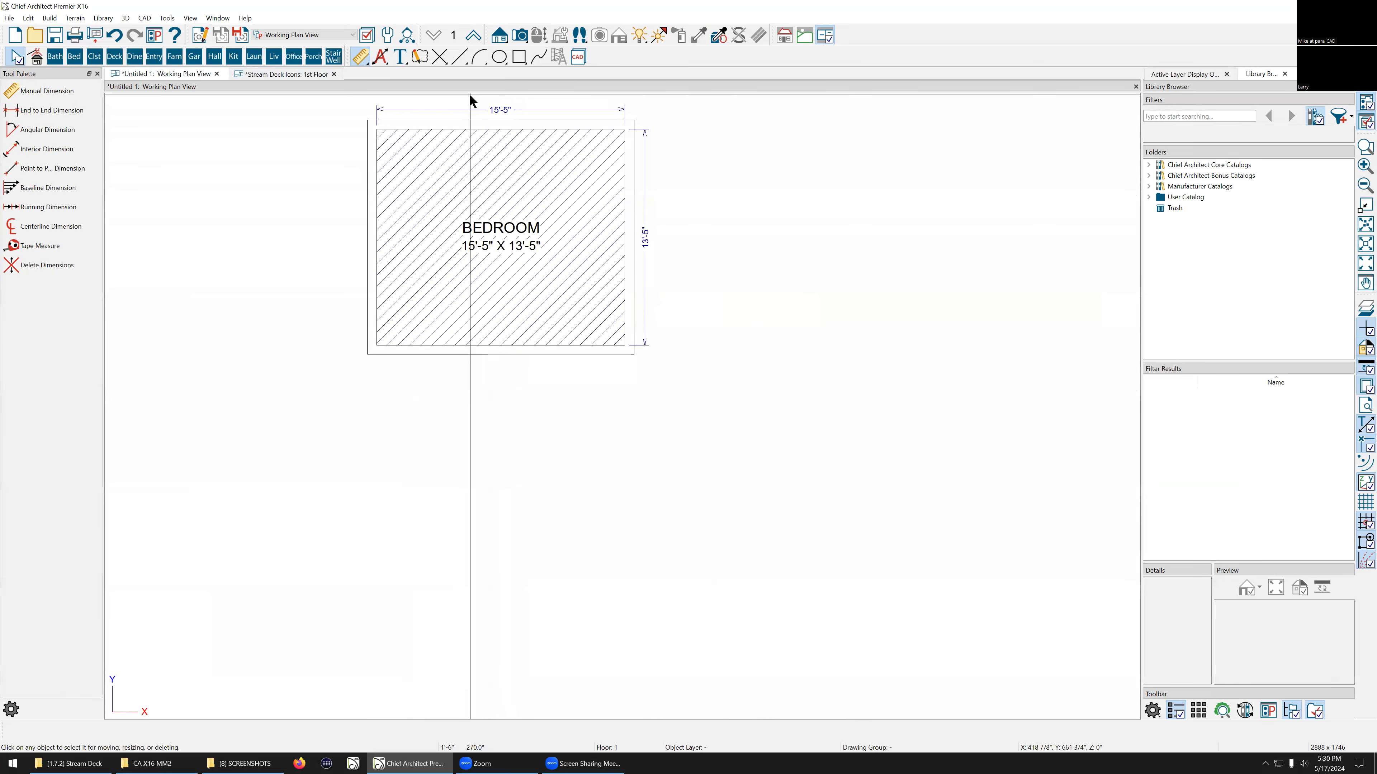
scroll(470, 95, "up", 1)
left_click(507, 225)
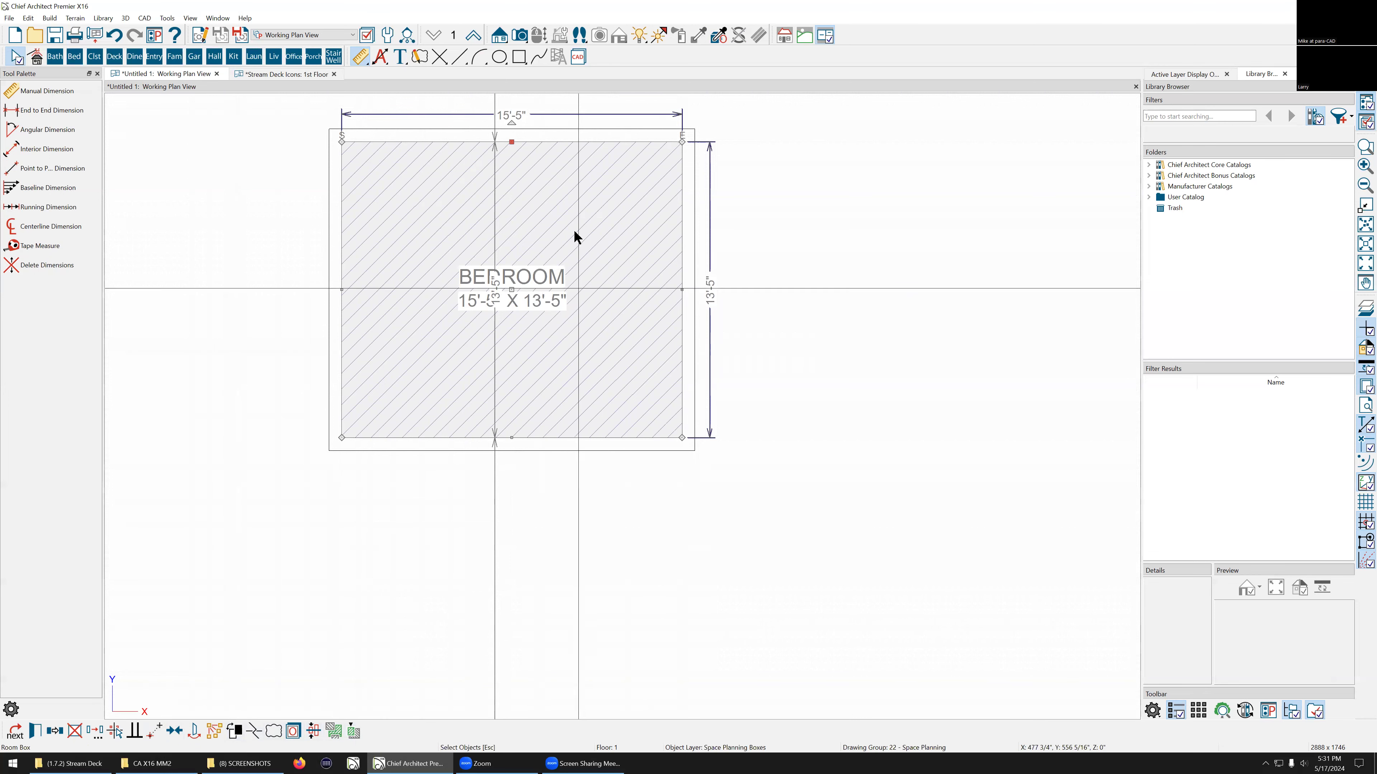
left_click(724, 519)
scroll(643, 481, "down", 1)
left_click_drag(795, 504, 340, 136)
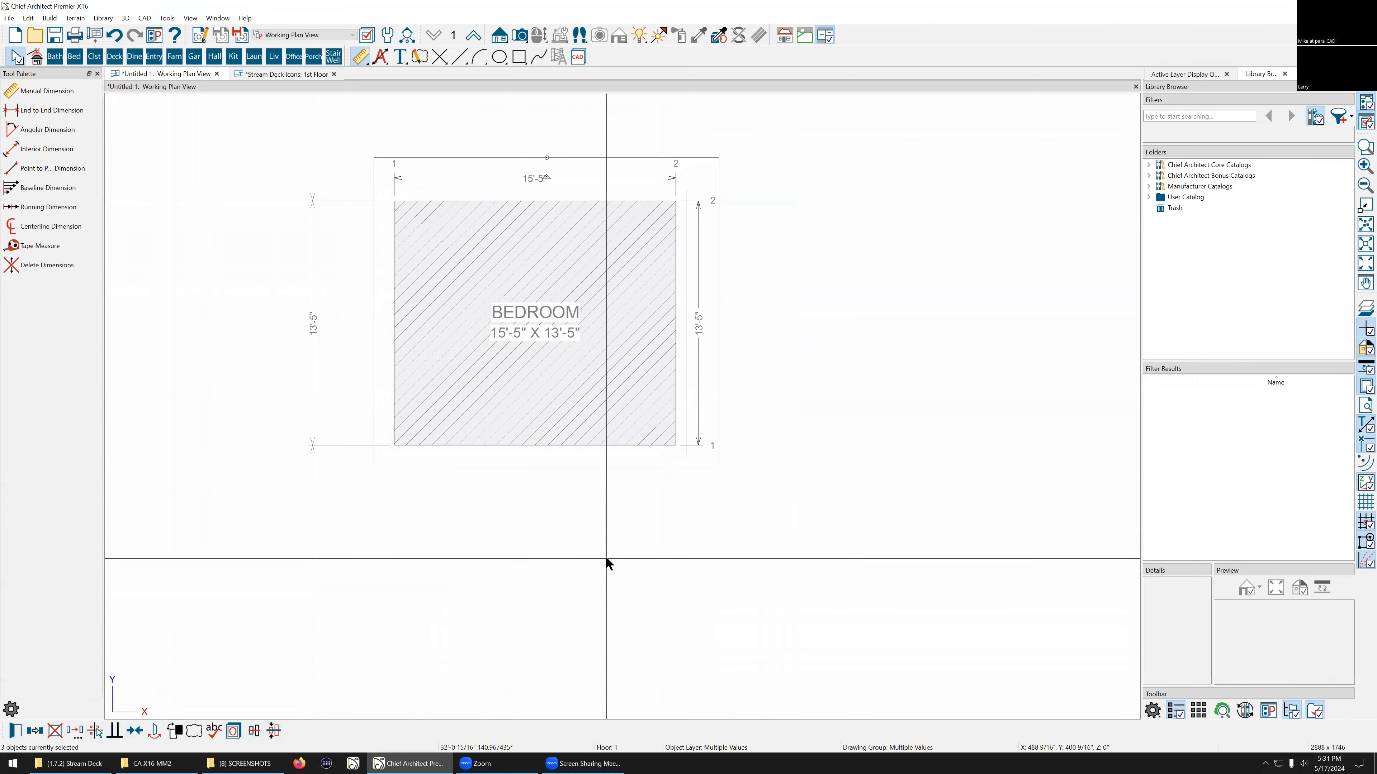
left_click(552, 277)
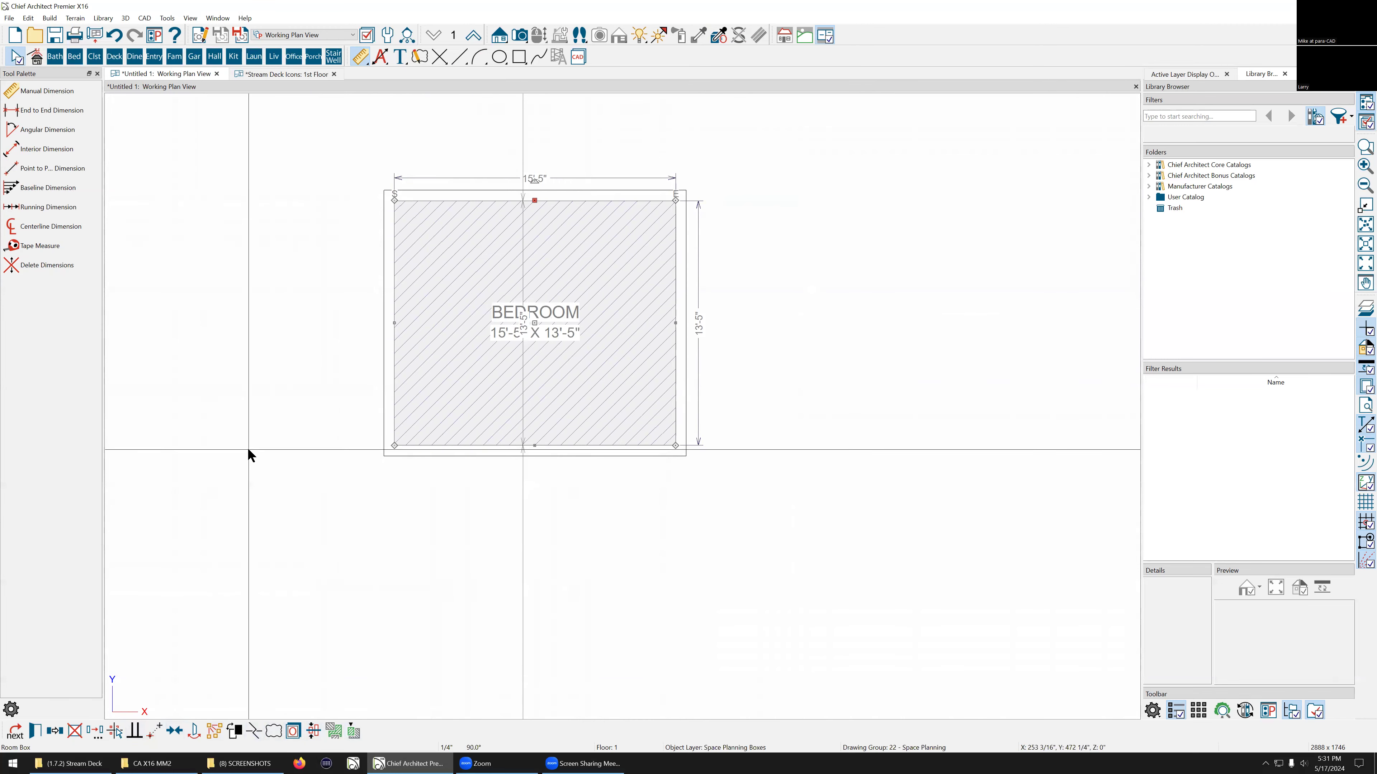
left_click(853, 447)
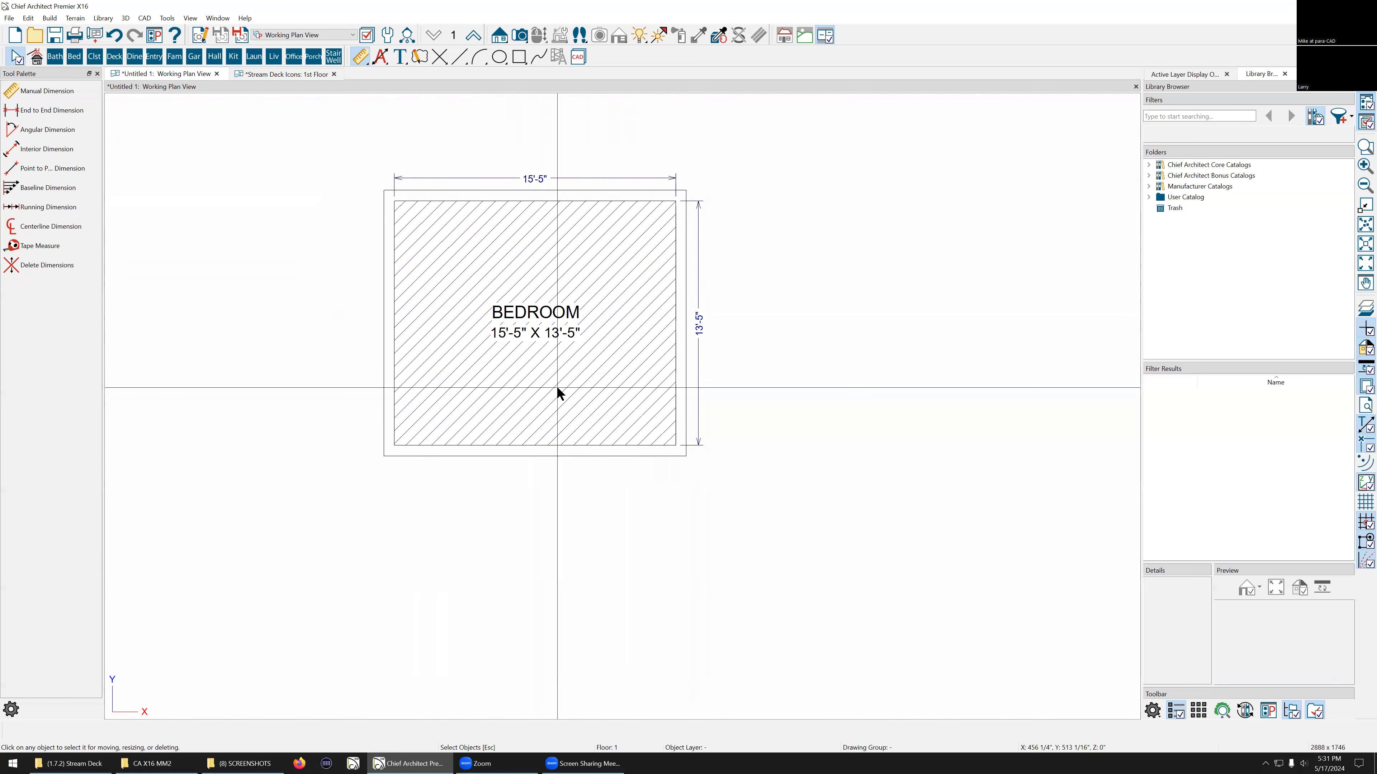
scroll(573, 318, "up", 2)
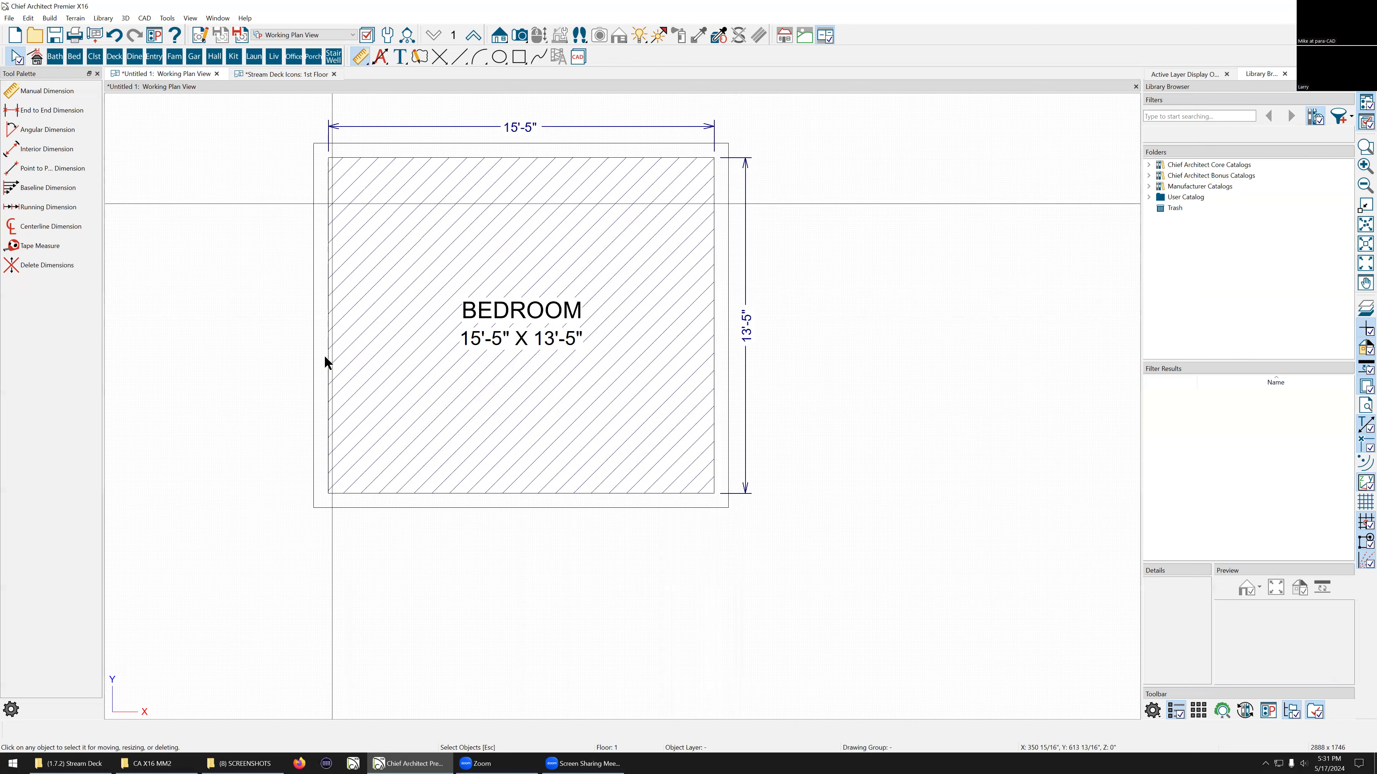
scroll(440, 464, "down", 1)
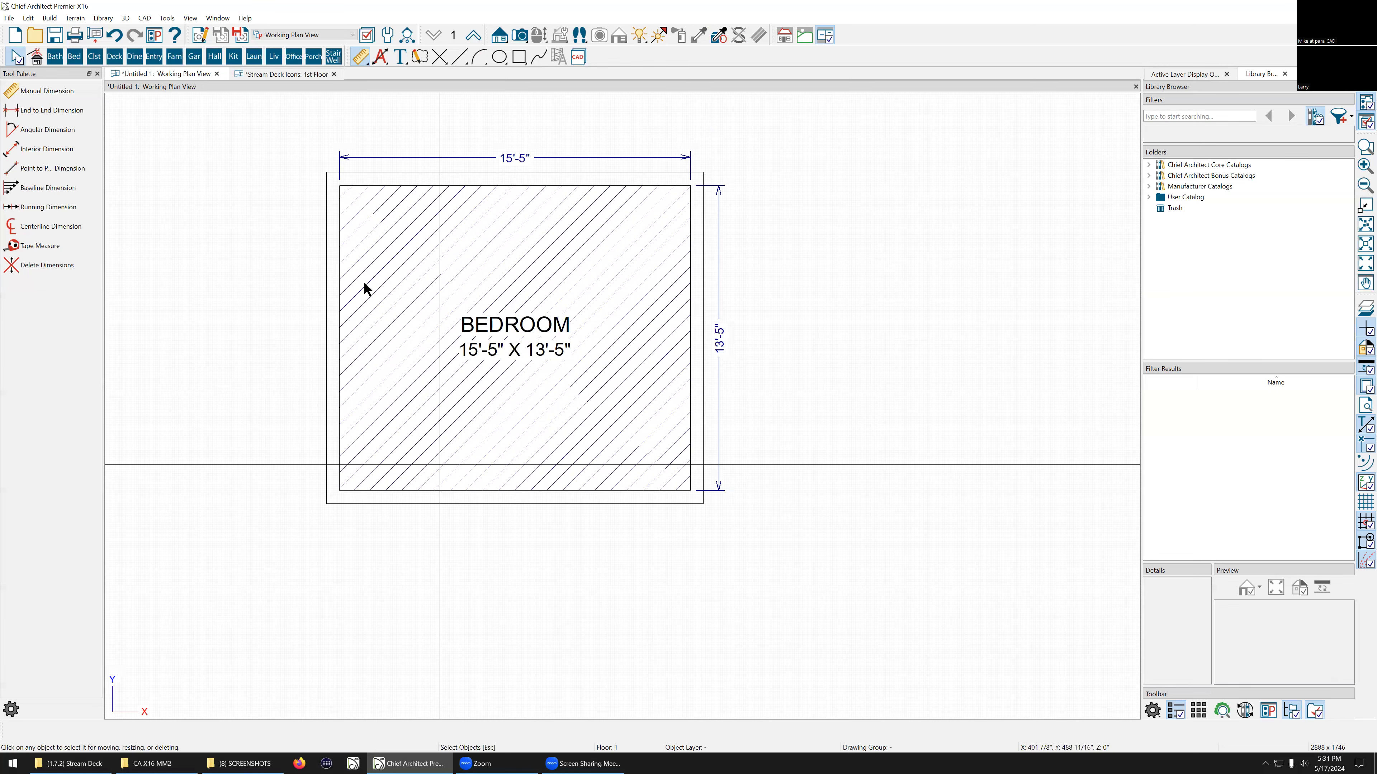
scroll(364, 282, "down", 1)
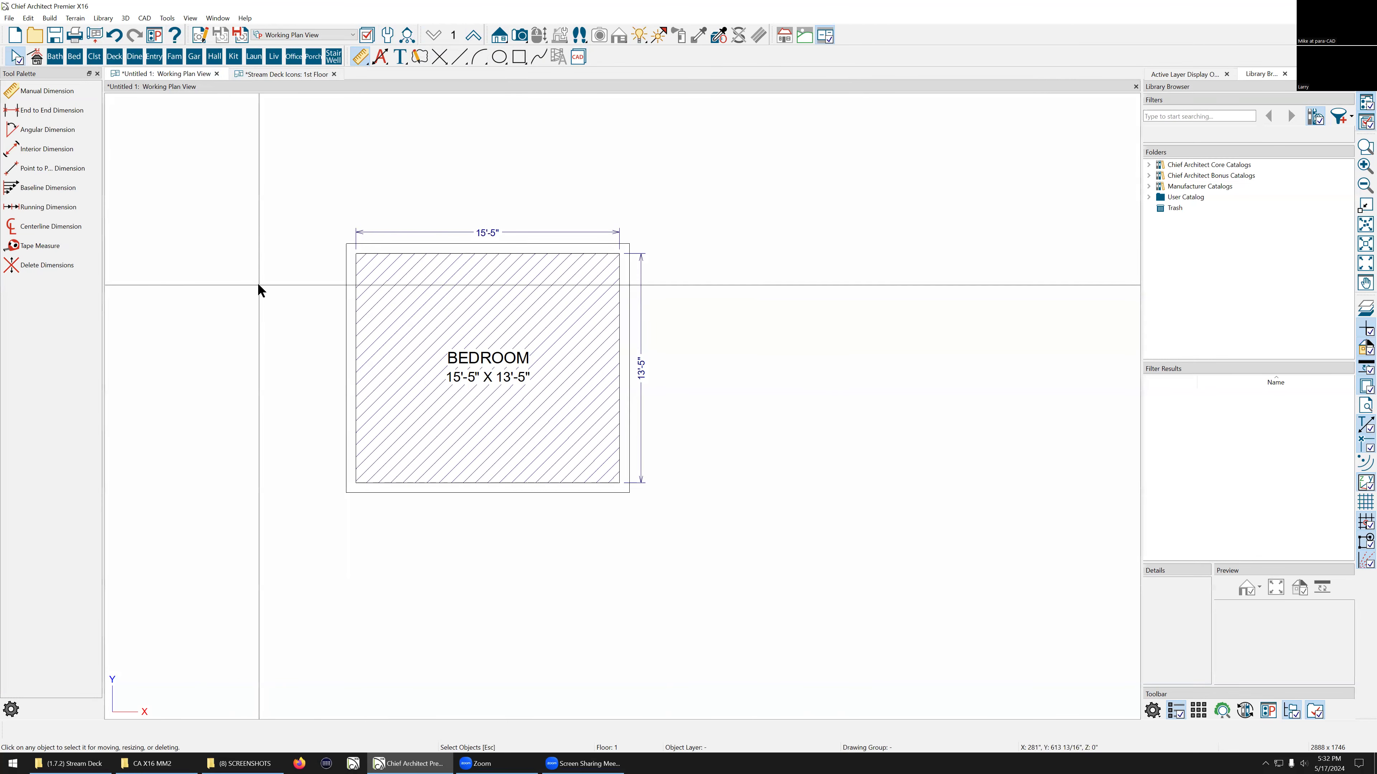
scroll(436, 504, "up", 2)
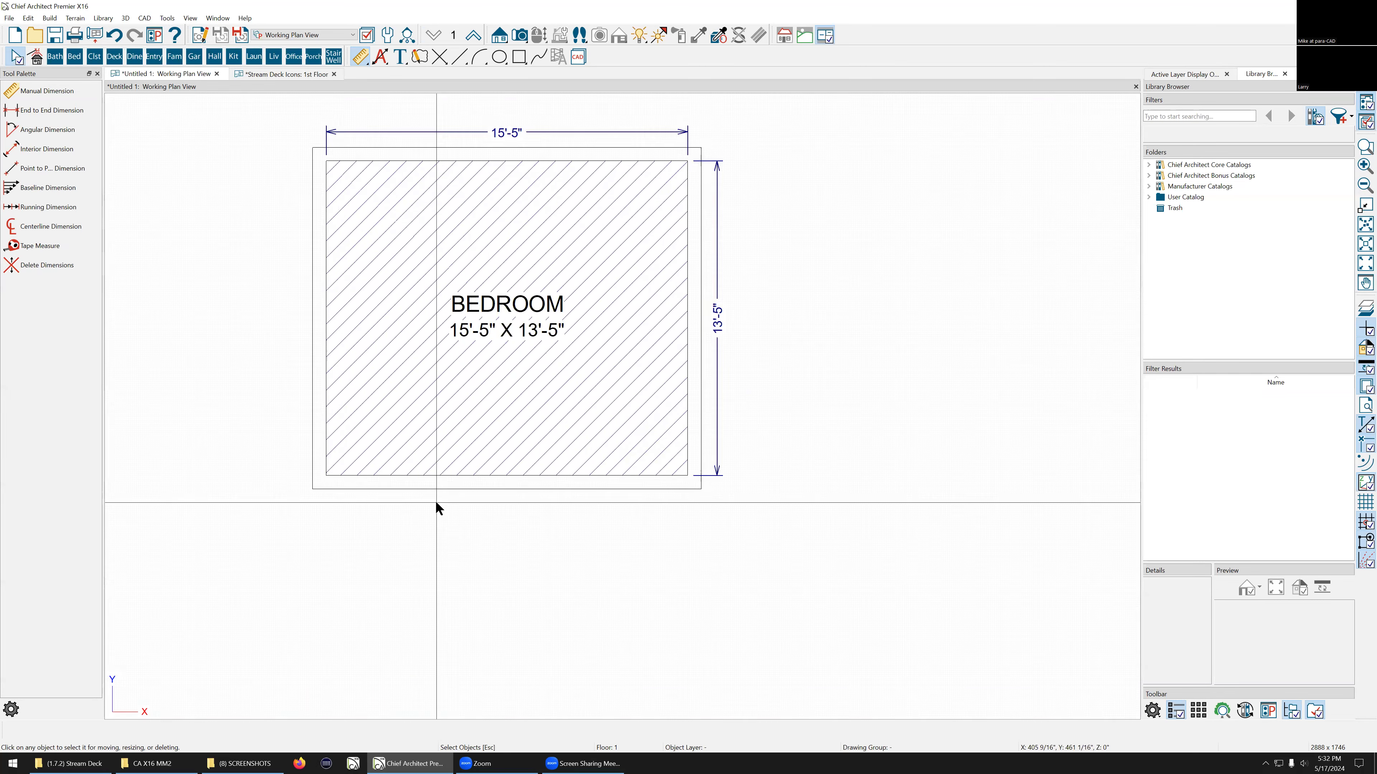
scroll(436, 507, "up", 1)
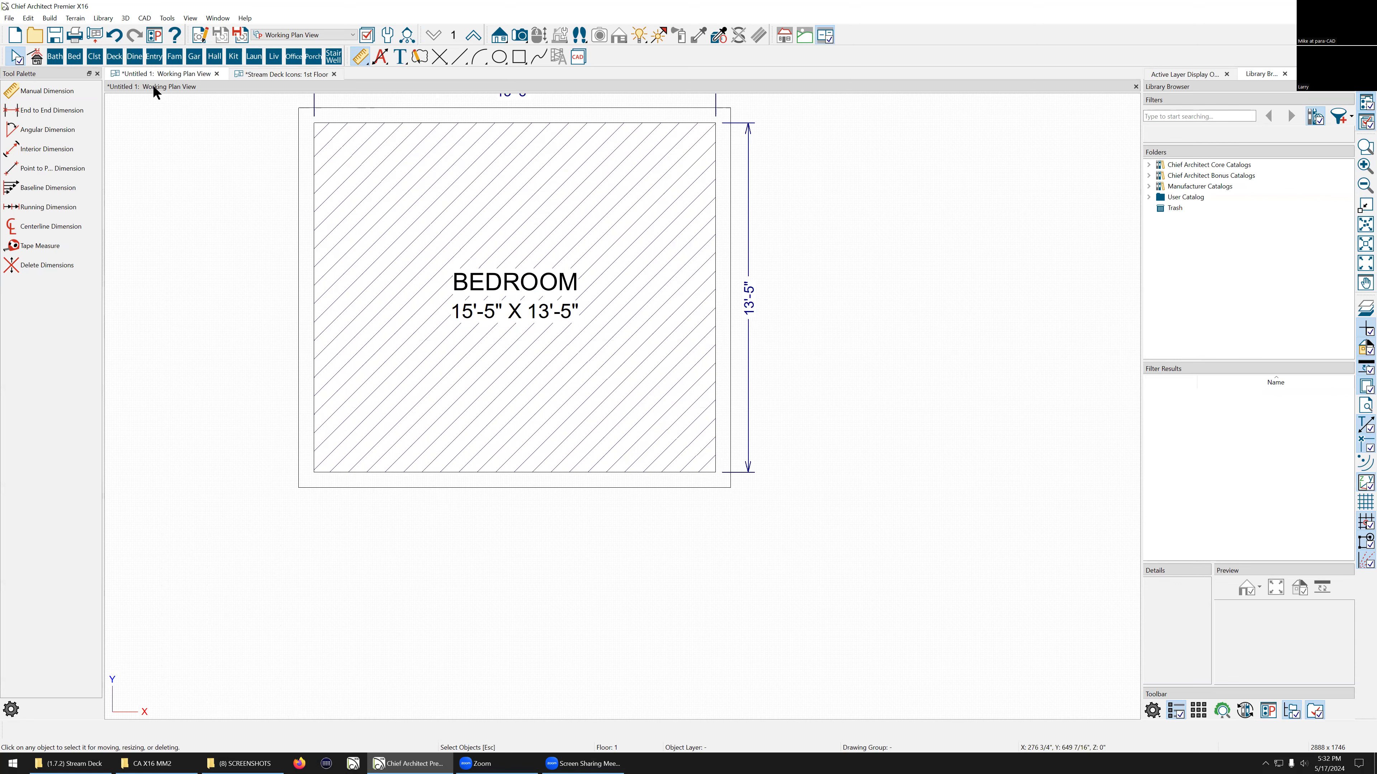
scroll(424, 481, "down", 3)
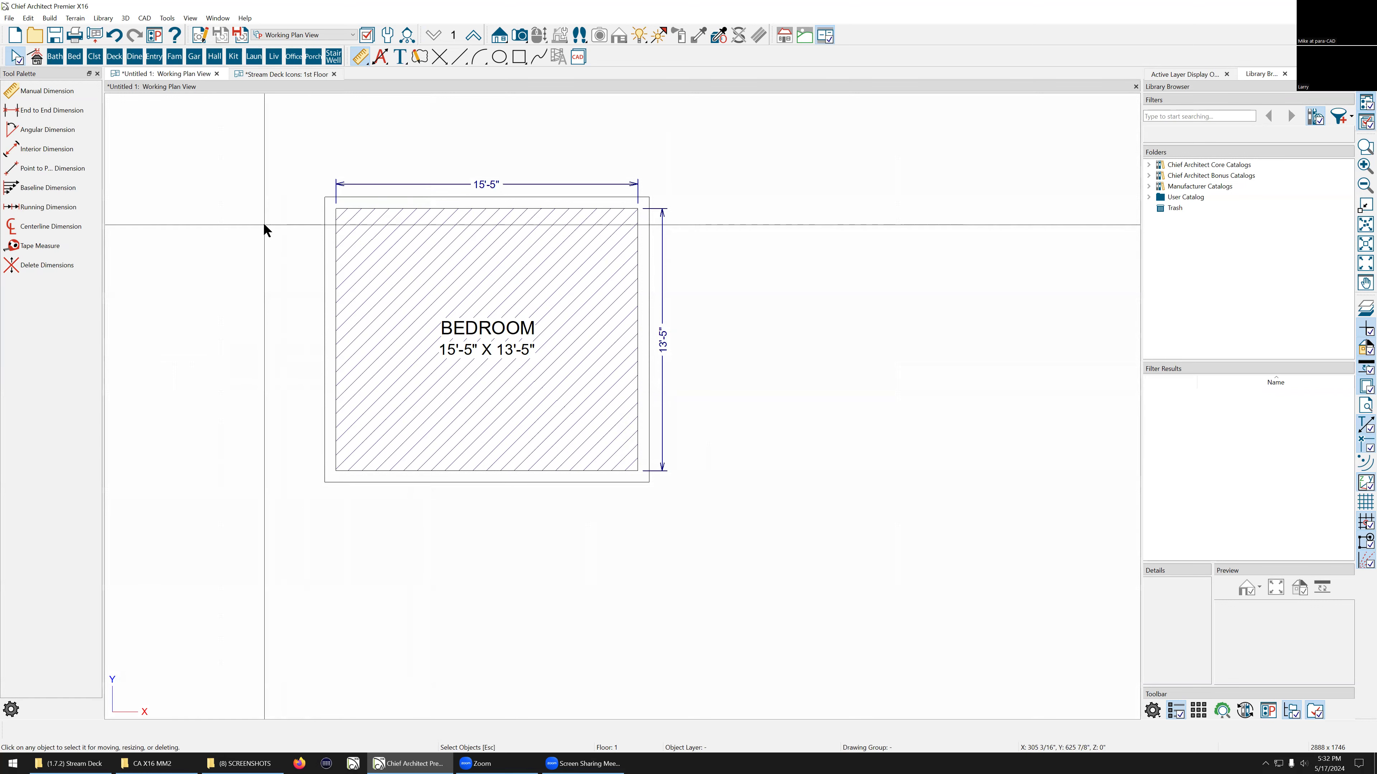
scroll(263, 223, "up", 1)
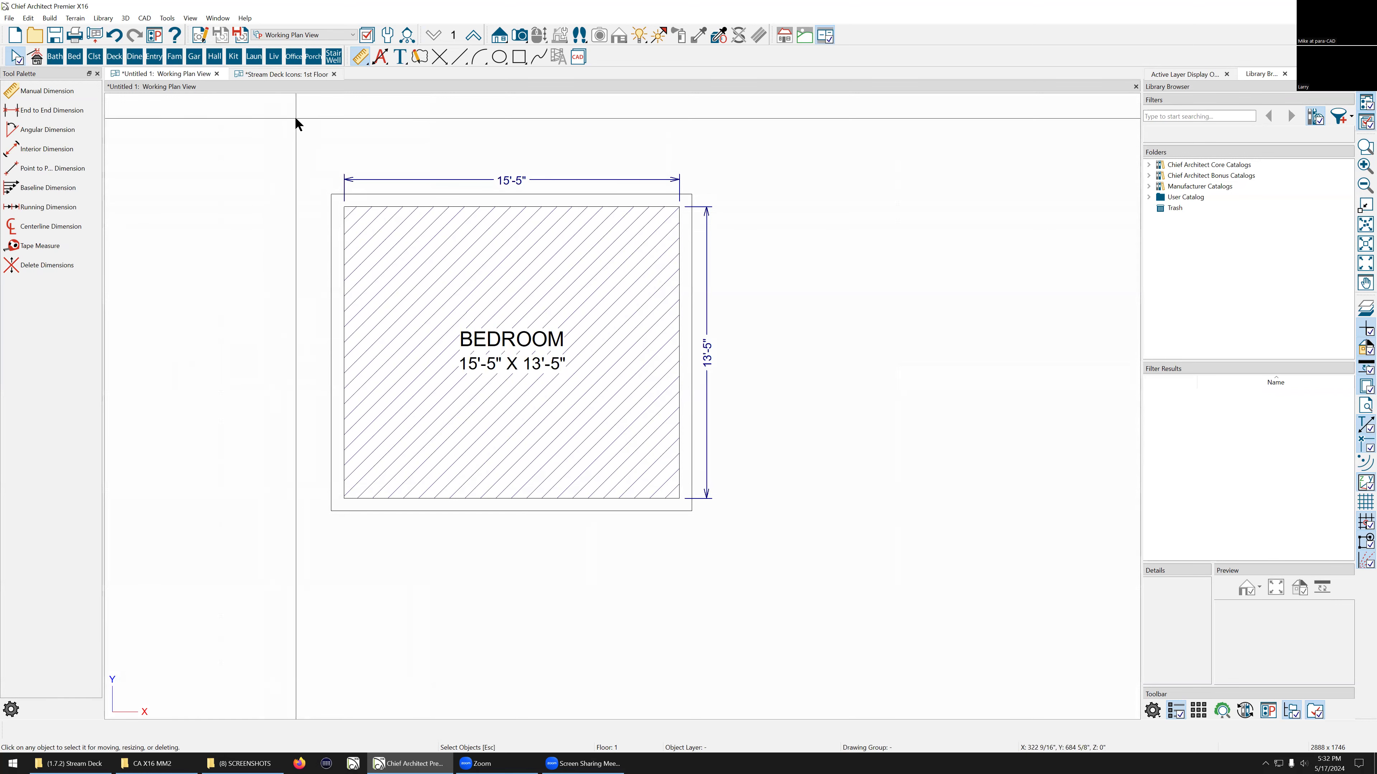
scroll(329, 455, "up", 1)
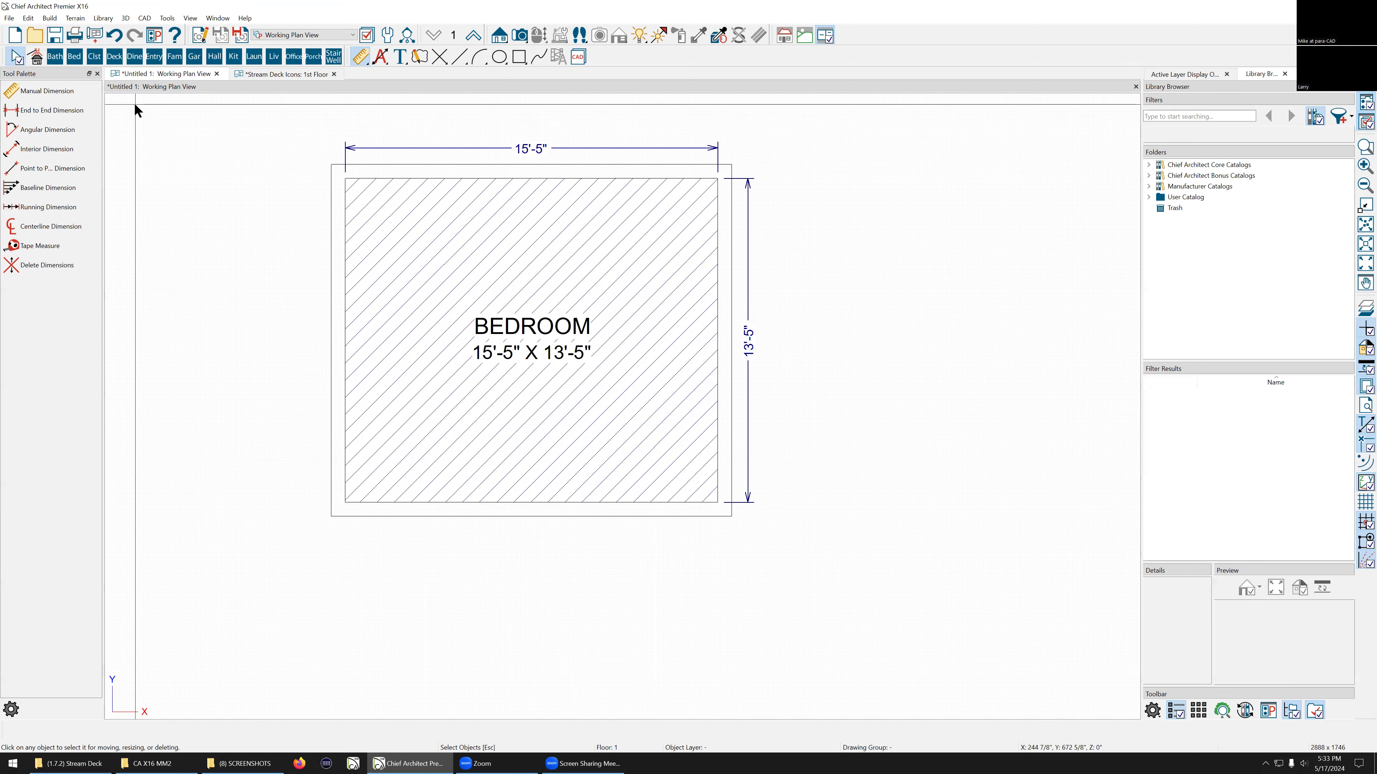
scroll(321, 166, "up", 4)
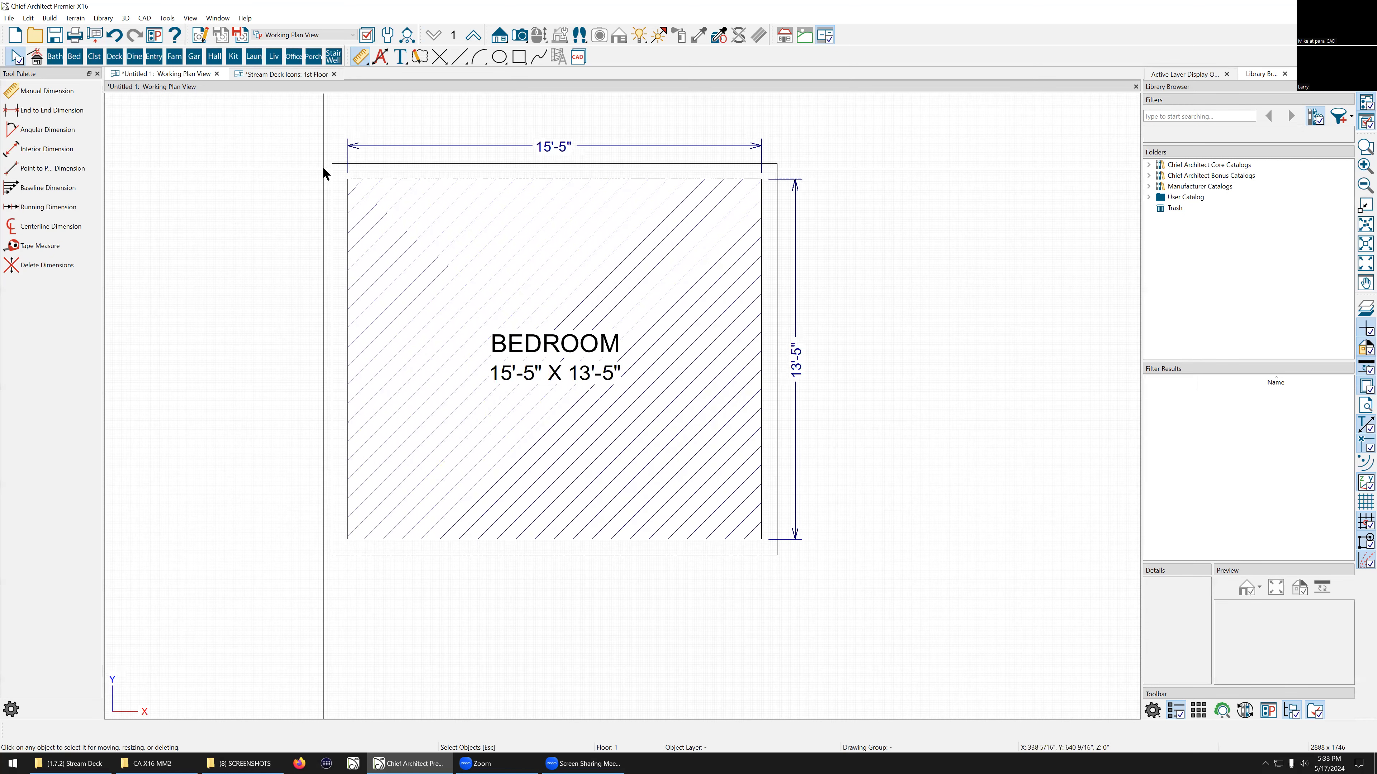
scroll(322, 195, "up", 1)
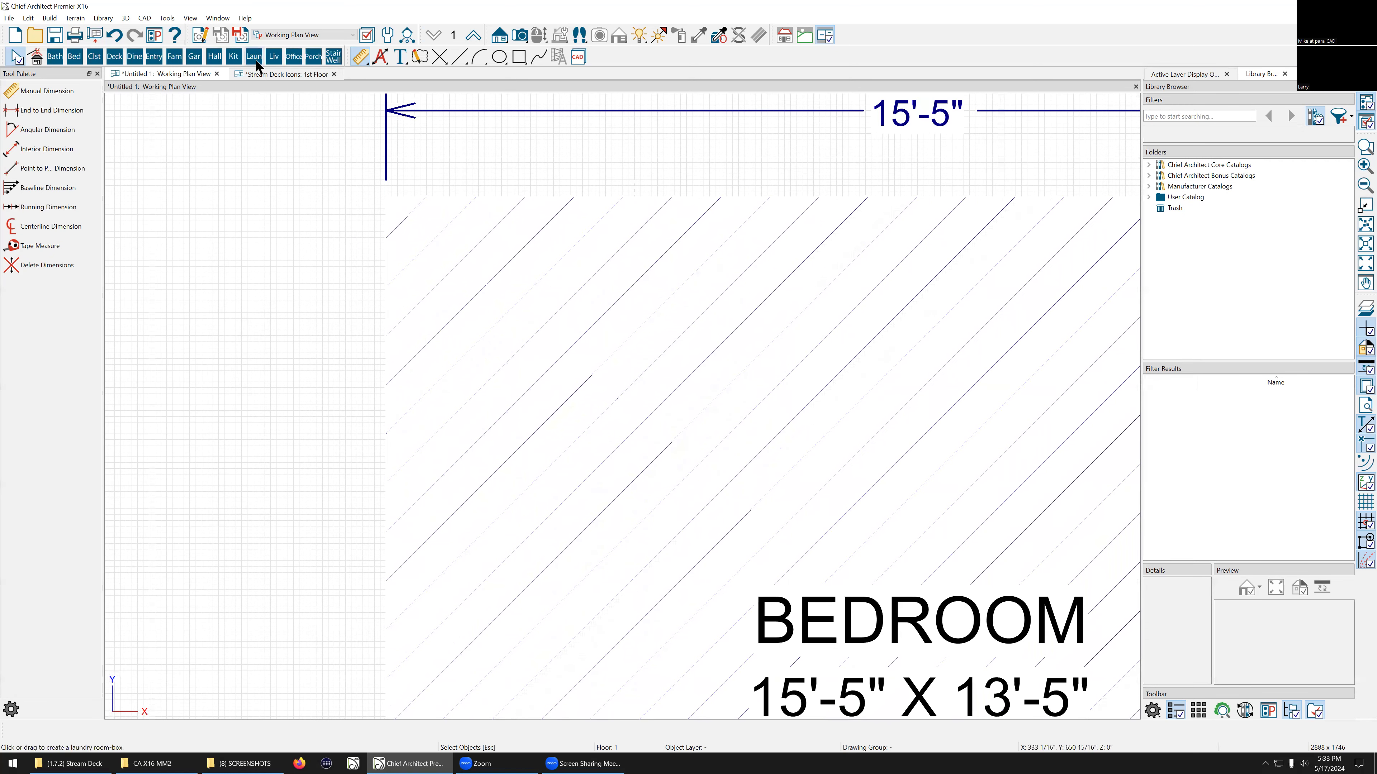
Step: Draw a 7" point-to-point dimension between the bedroom box's outer and inner edges at its top-left corner
left_click(360, 54)
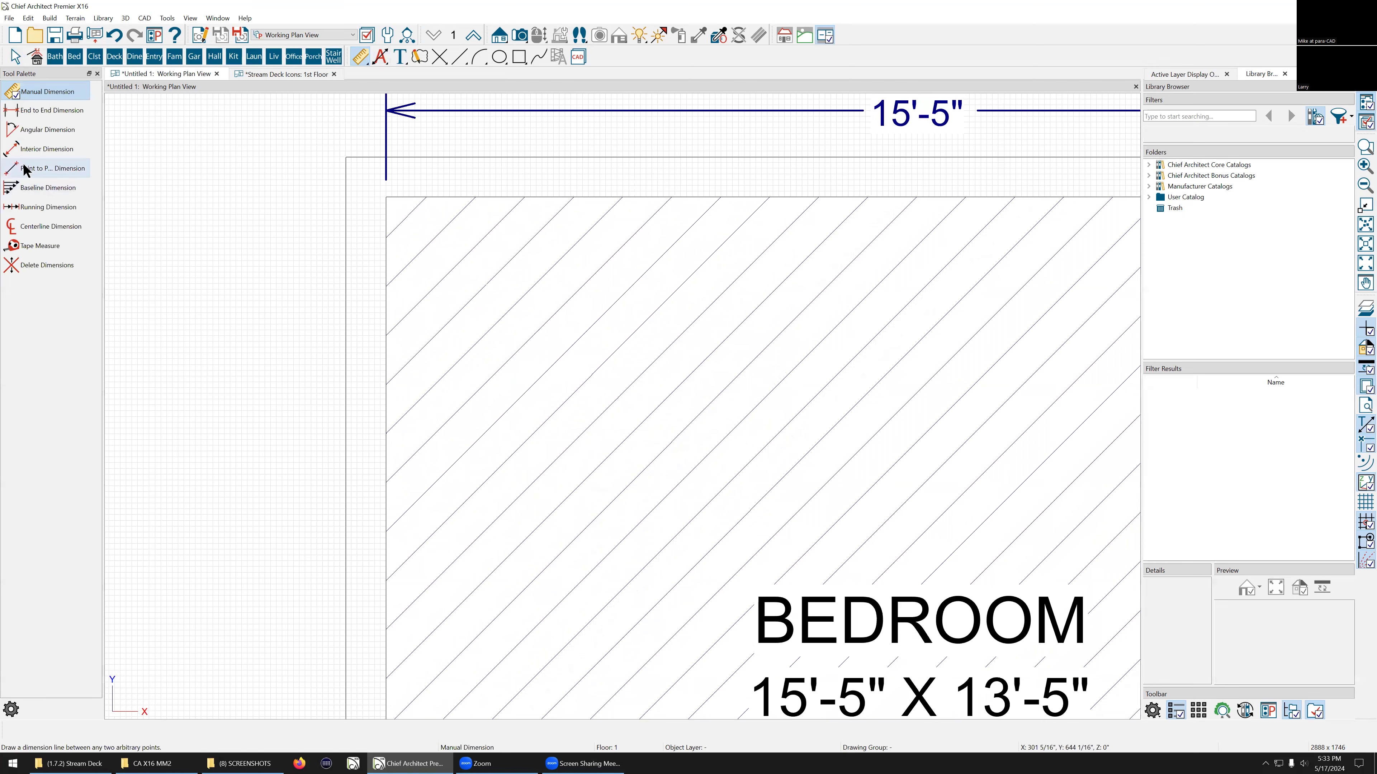
left_click(49, 168)
scroll(256, 212, "up", 1)
scroll(379, 203, "up", 1)
scroll(396, 186, "up", 1)
left_click_drag(499, 180, 395, 180)
scroll(395, 179, "down", 3)
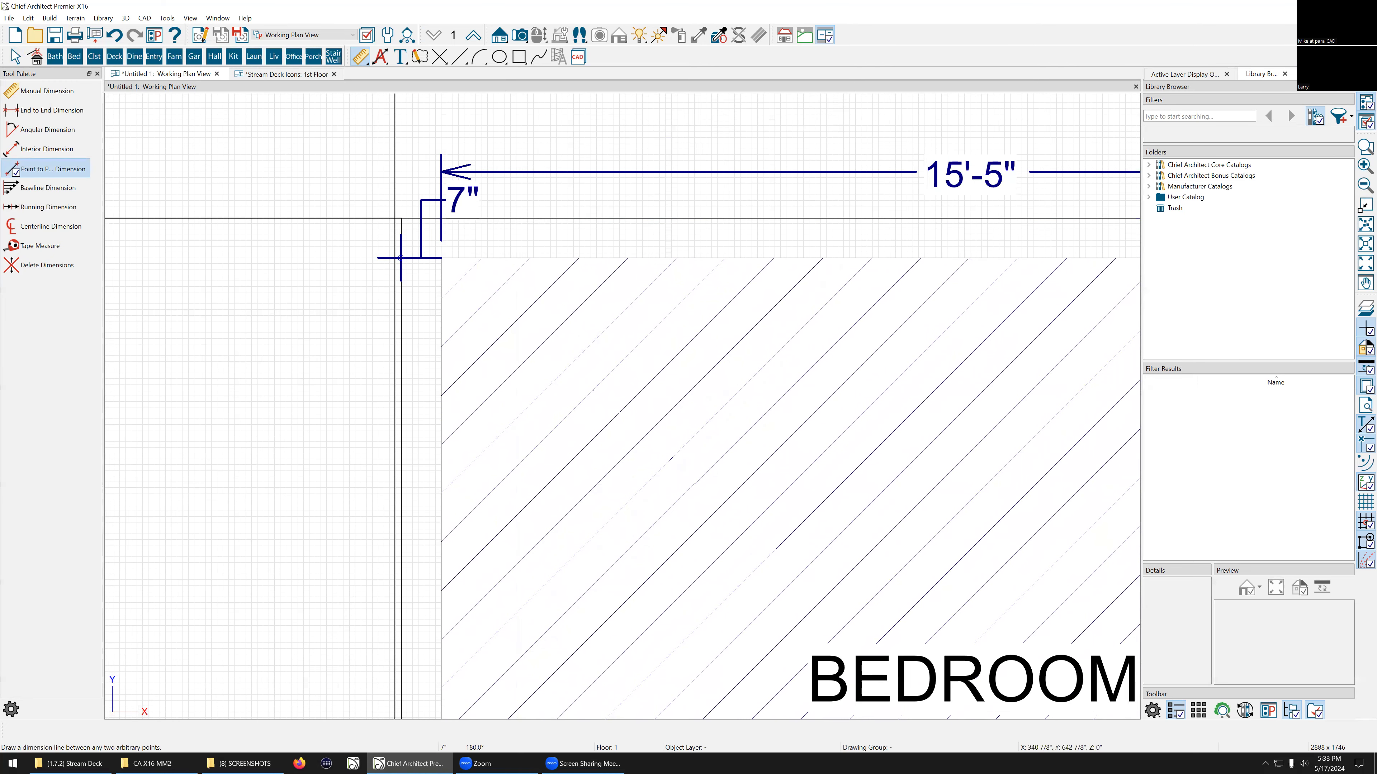
scroll(249, 186, "down", 1)
scroll(249, 186, "down", 1)
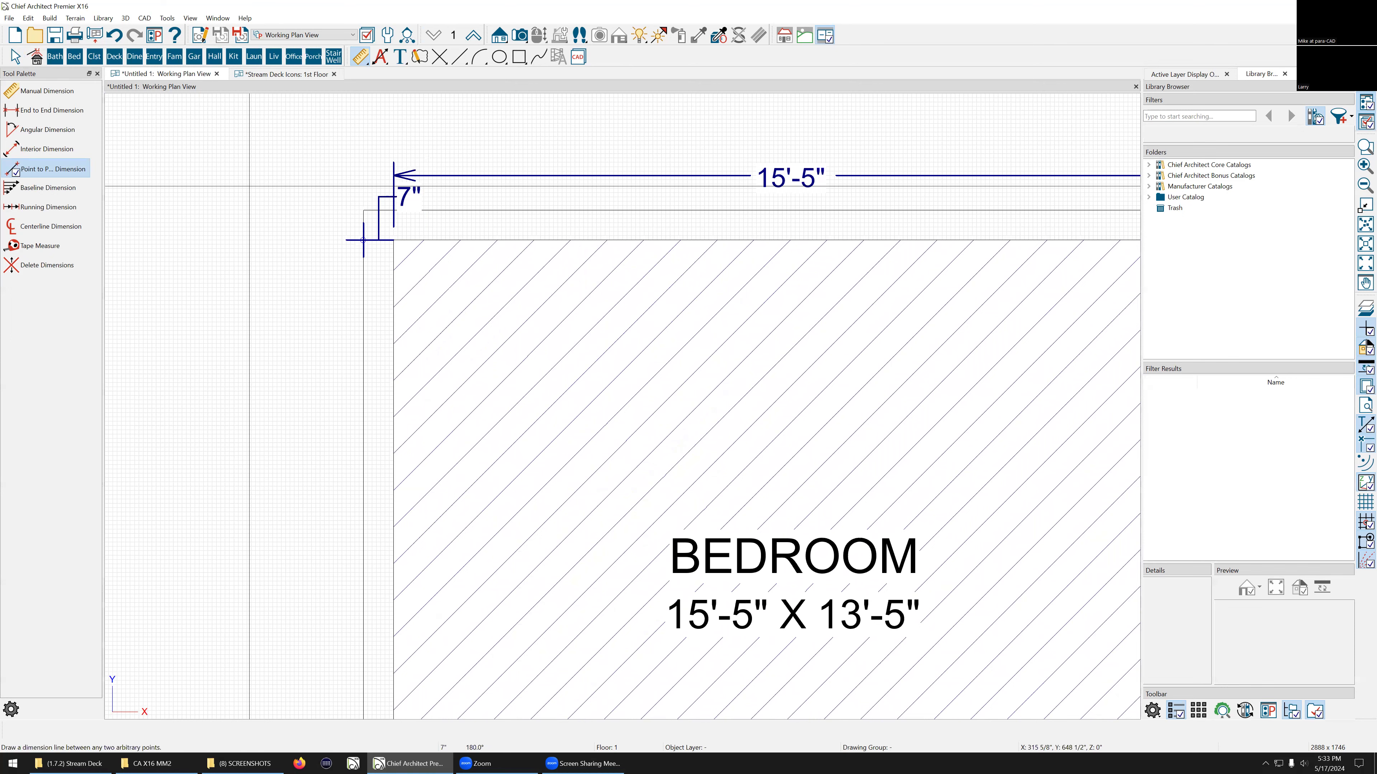
scroll(347, 169, "down", 1)
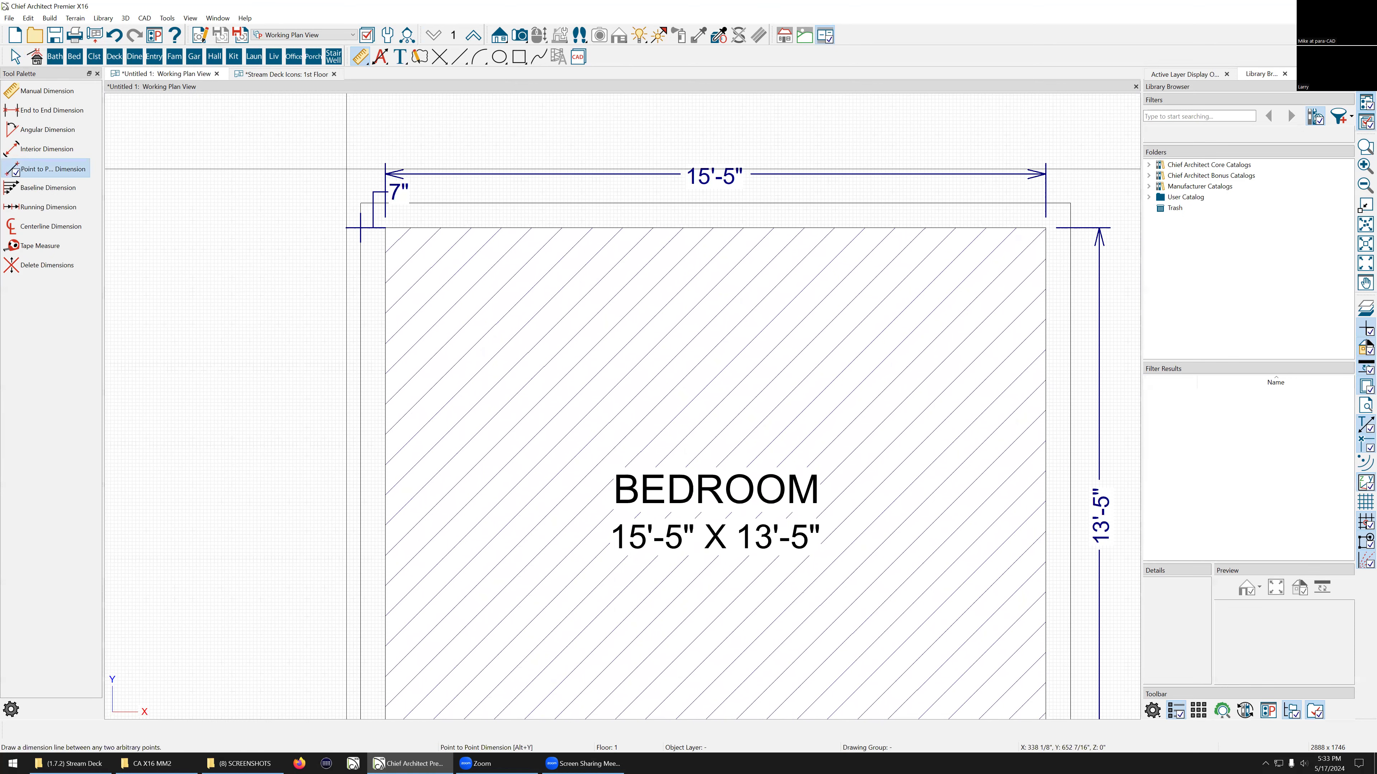
scroll(346, 168, "down", 1)
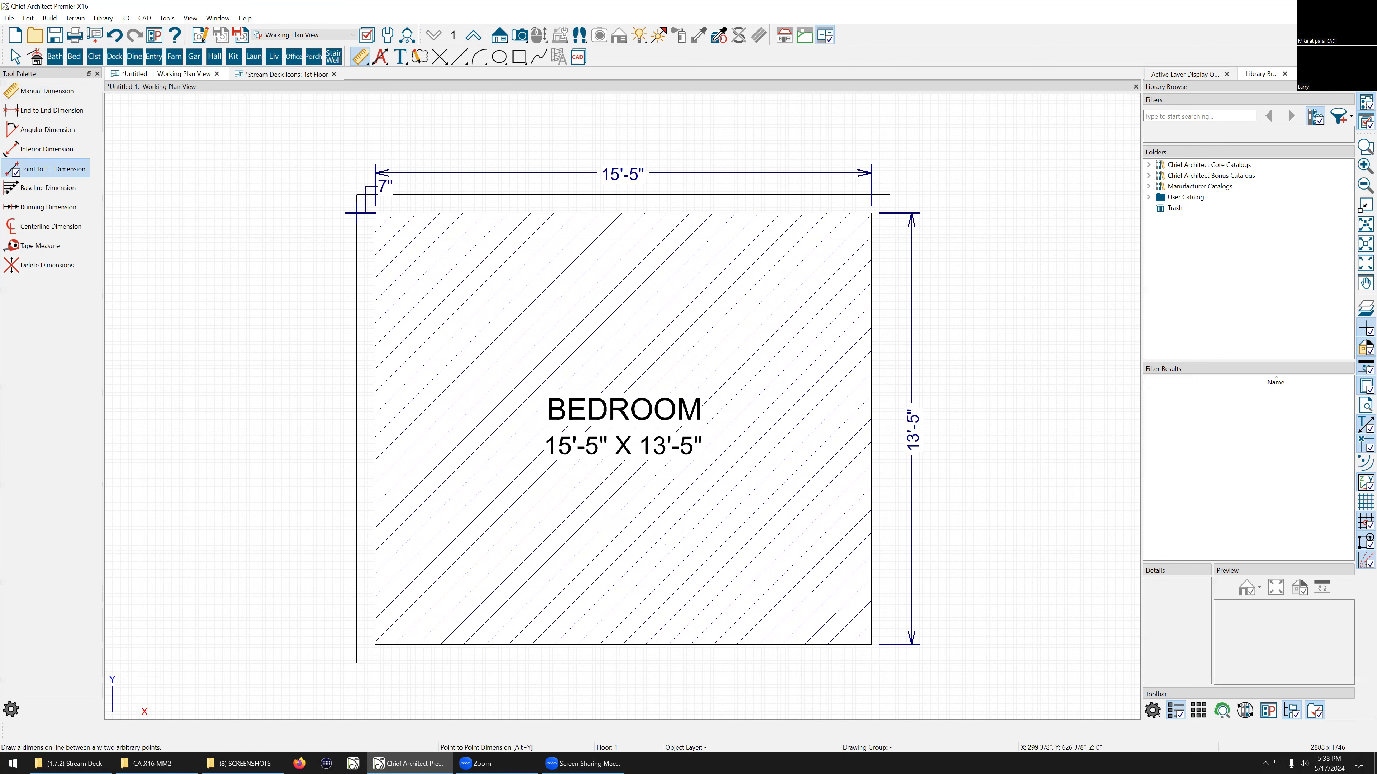
Step: Place a 4'-0" x 6'-0" entry room box against the bedroom's lower-left side
scroll(384, 180, "up", 2)
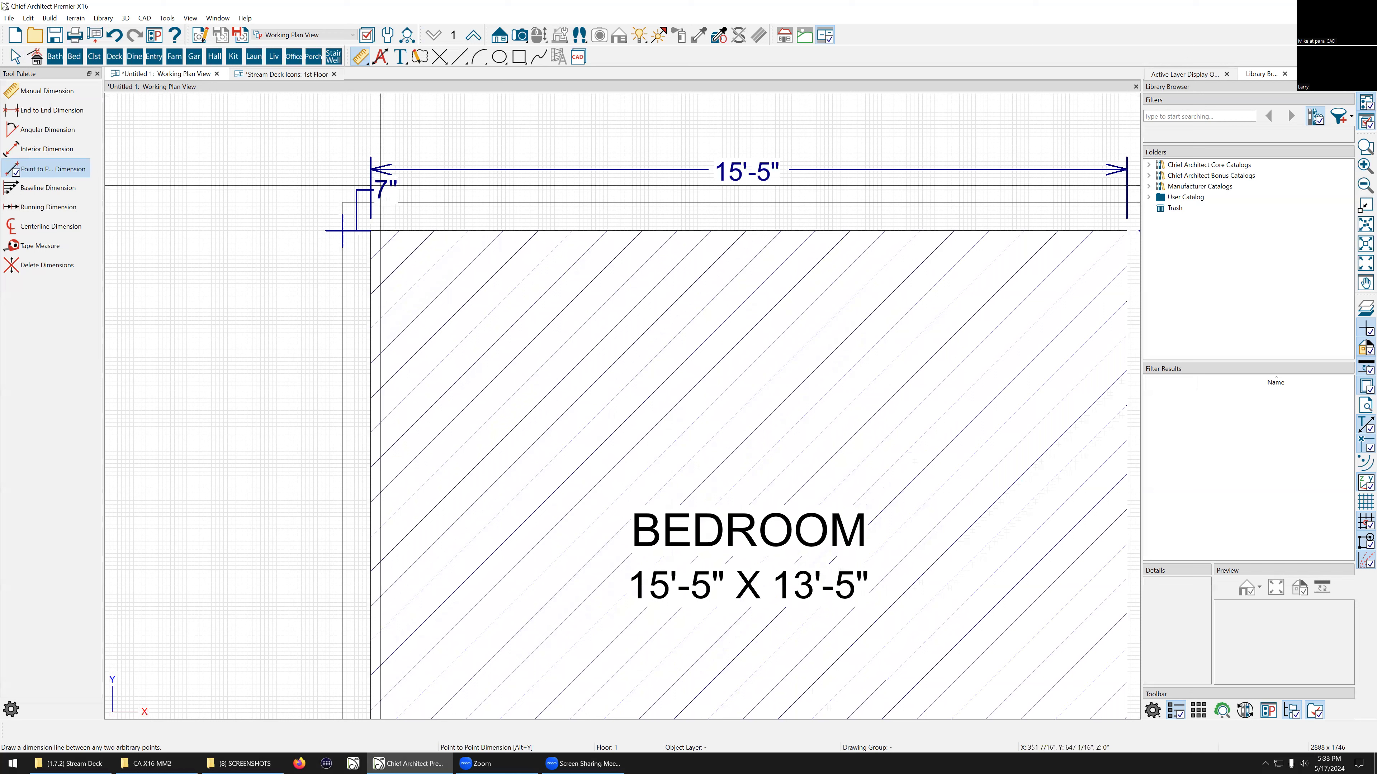
key("Escape")
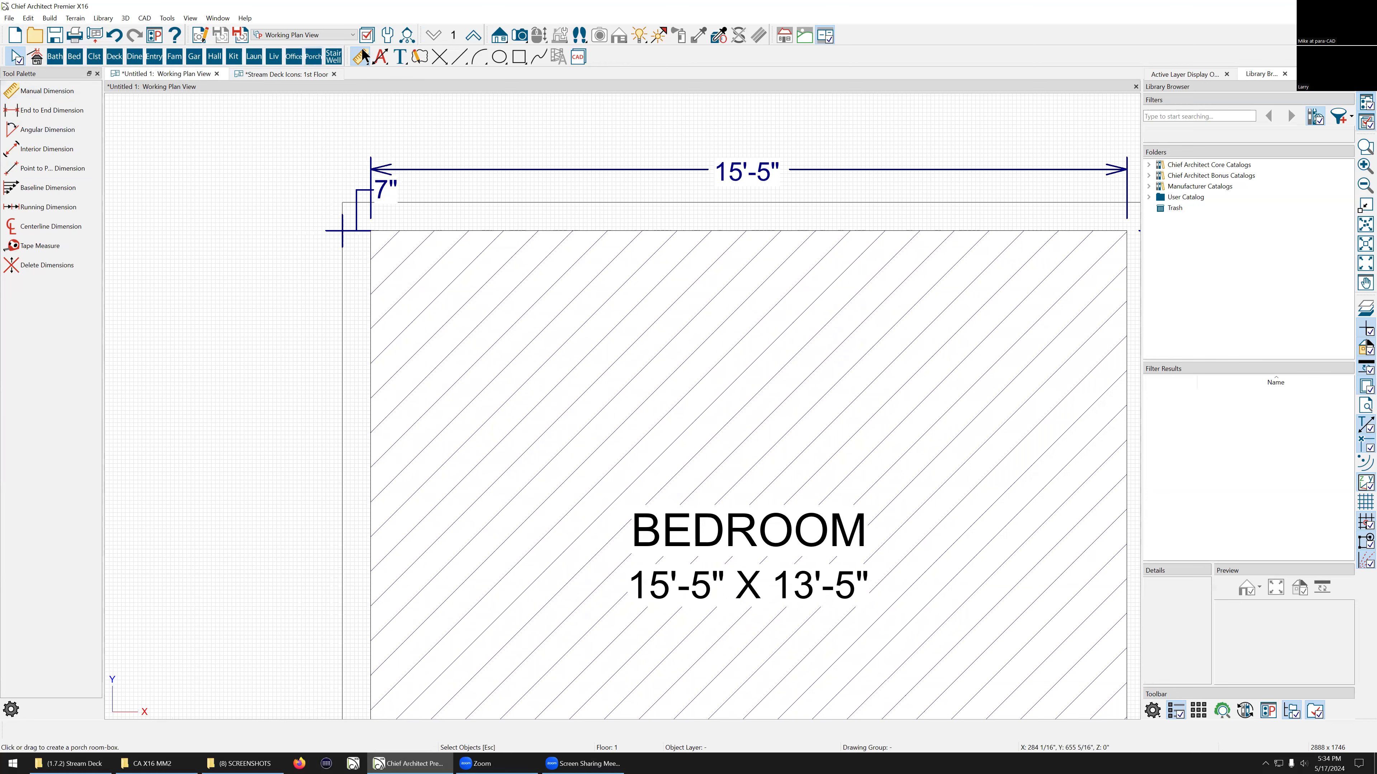
scroll(242, 153, "down", 4)
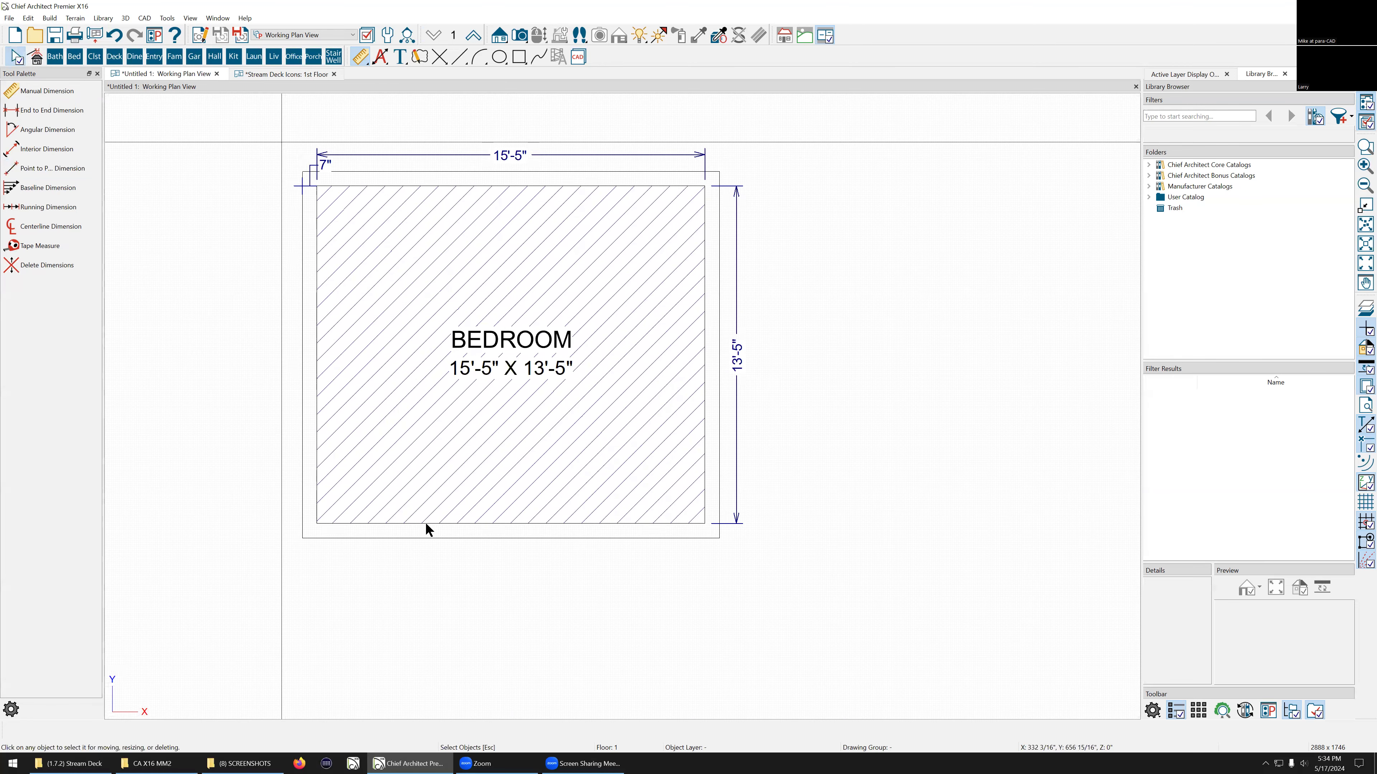
scroll(606, 372, "down", 2)
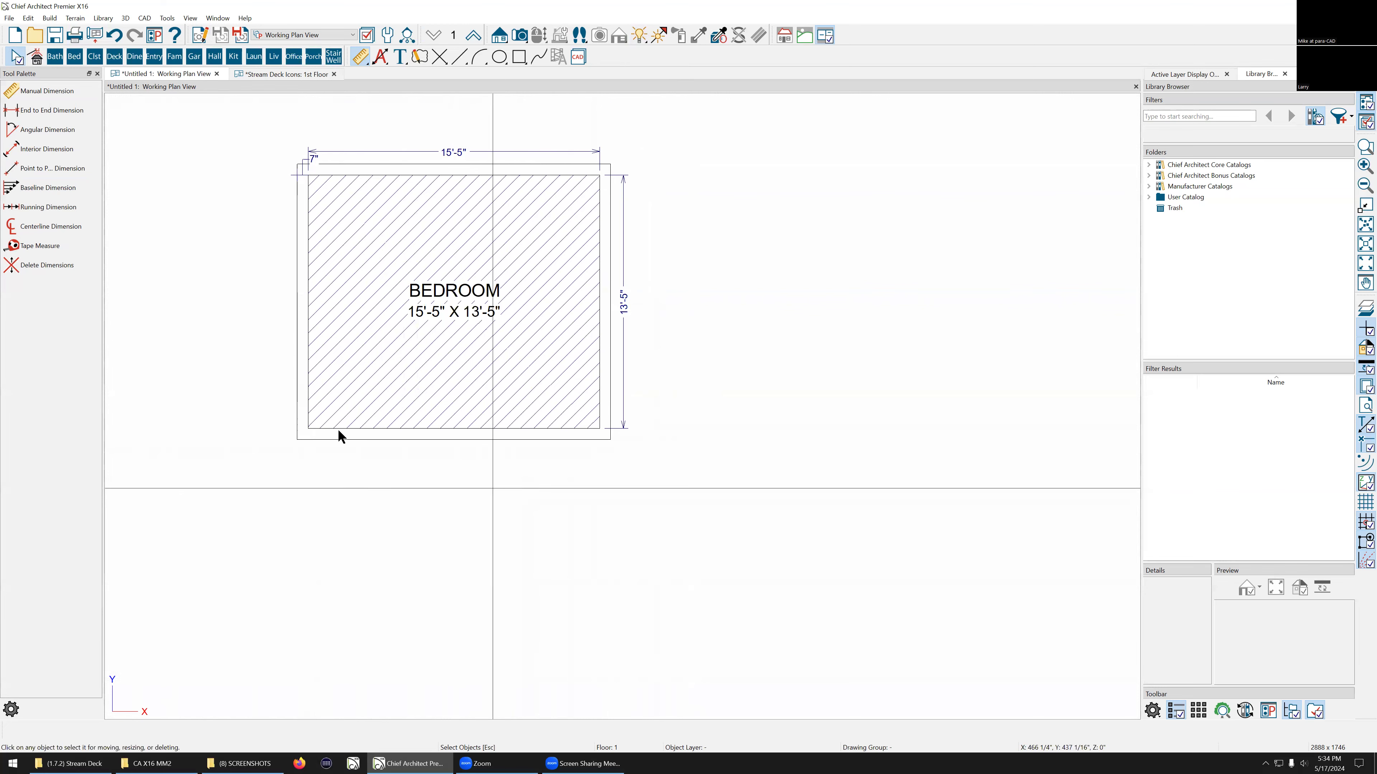
scroll(218, 371, "up", 1)
scroll(851, 492, "down", 2)
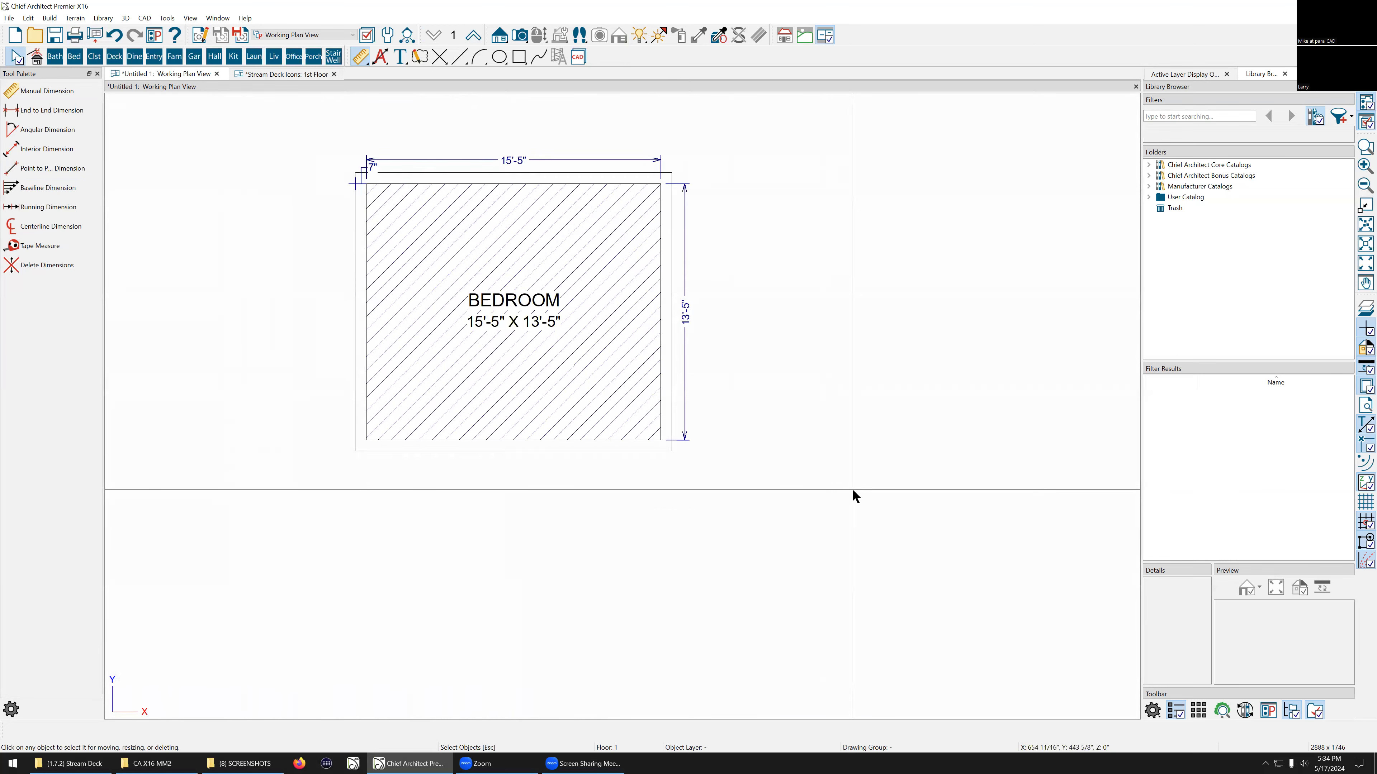
scroll(560, 234, "up", 1)
scroll(558, 228, "up", 2)
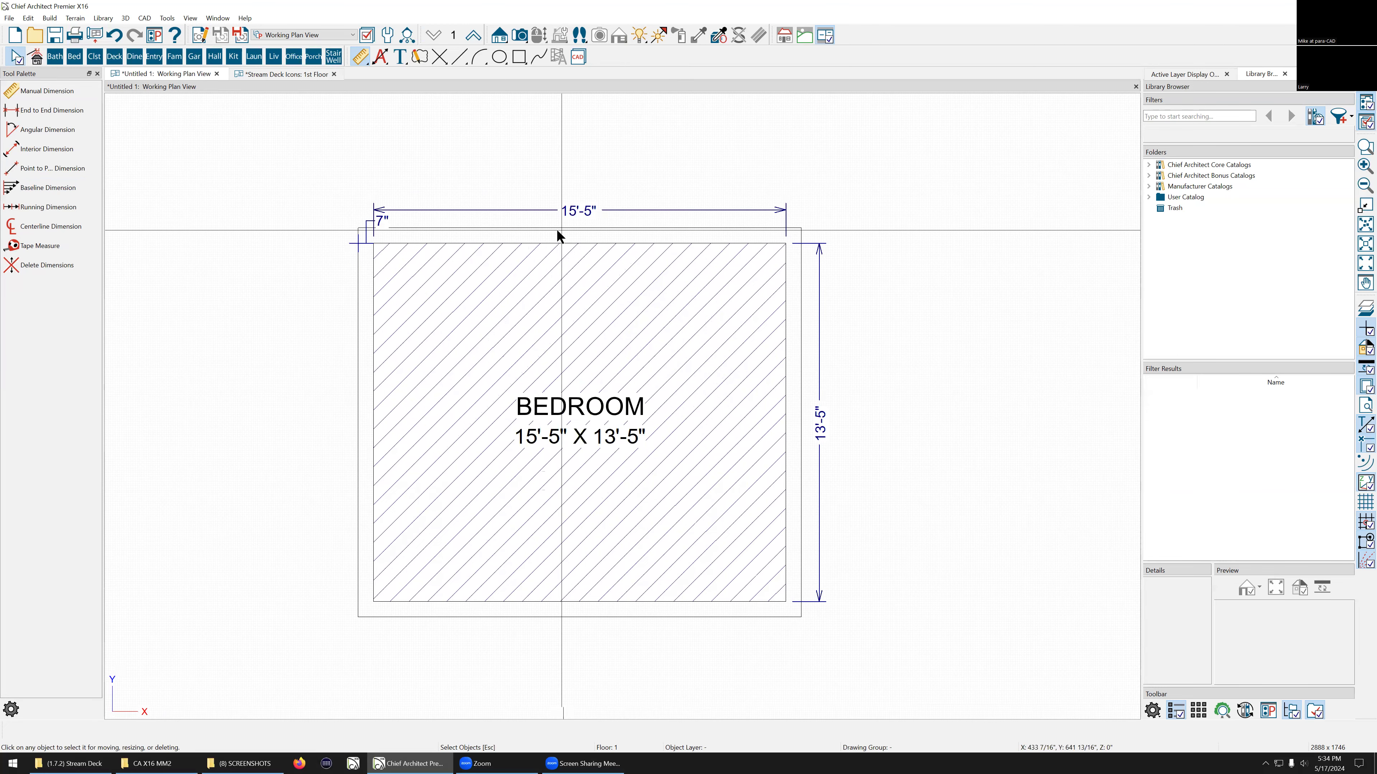
scroll(319, 209, "down", 1)
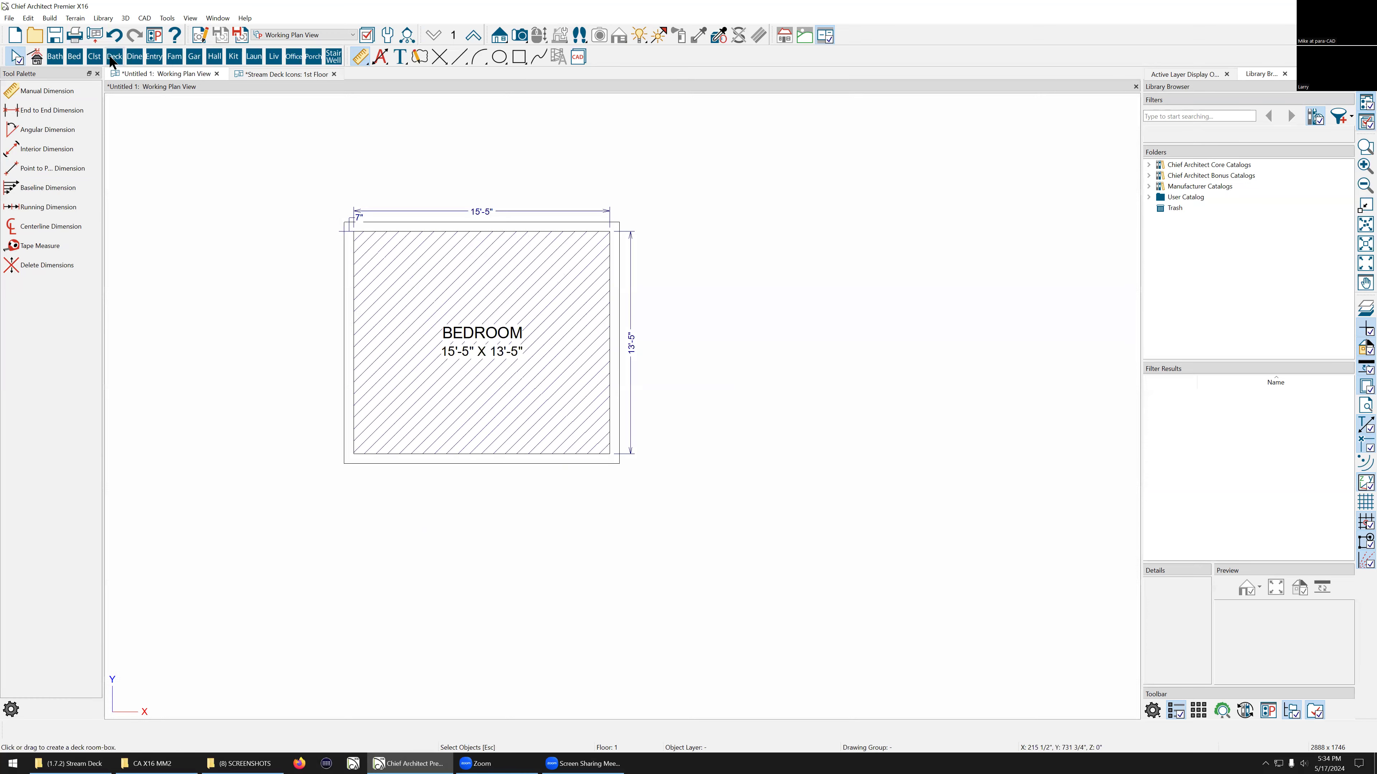
left_click(155, 59)
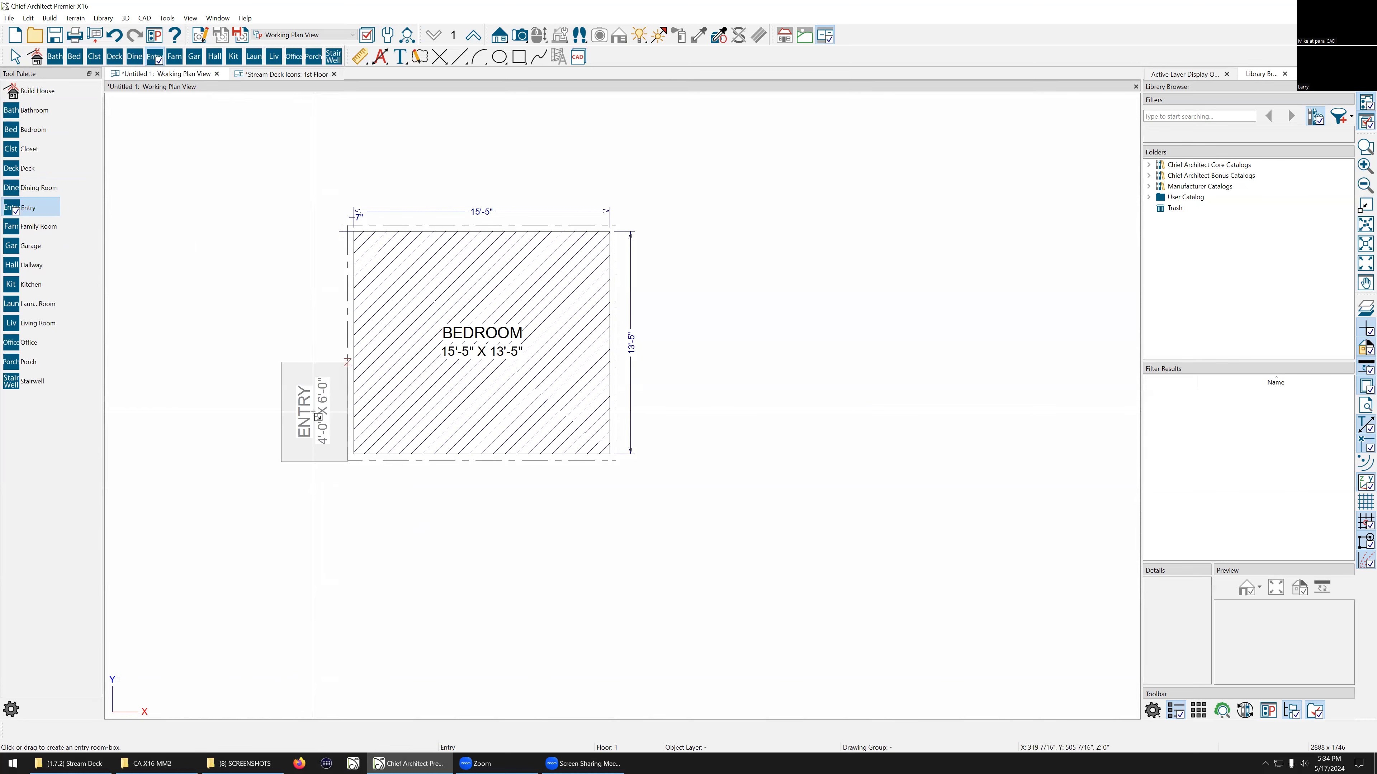
left_click(322, 413)
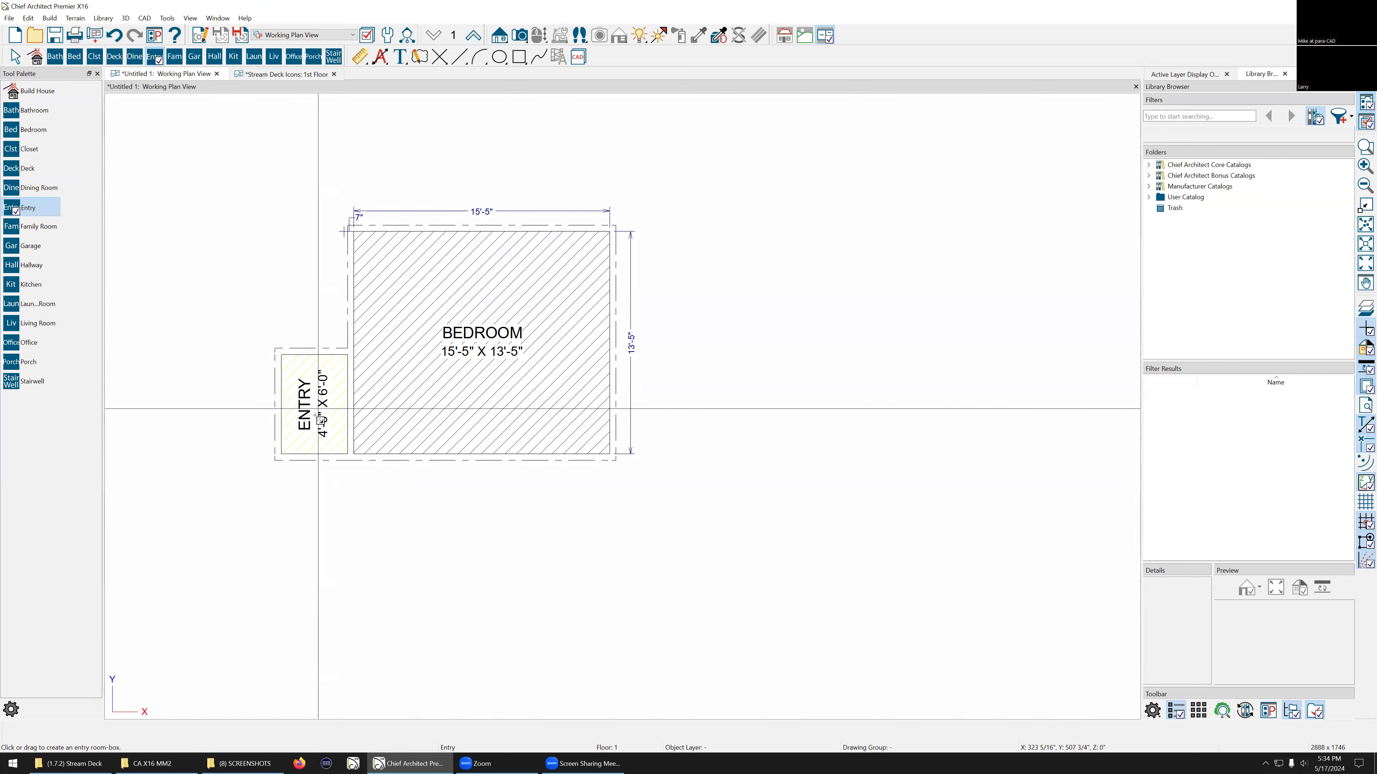
Step: Place a 13'-0" x 10'-0" kitchen room box below the bedroom
scroll(268, 477, "up", 1)
scroll(222, 326, "up", 1)
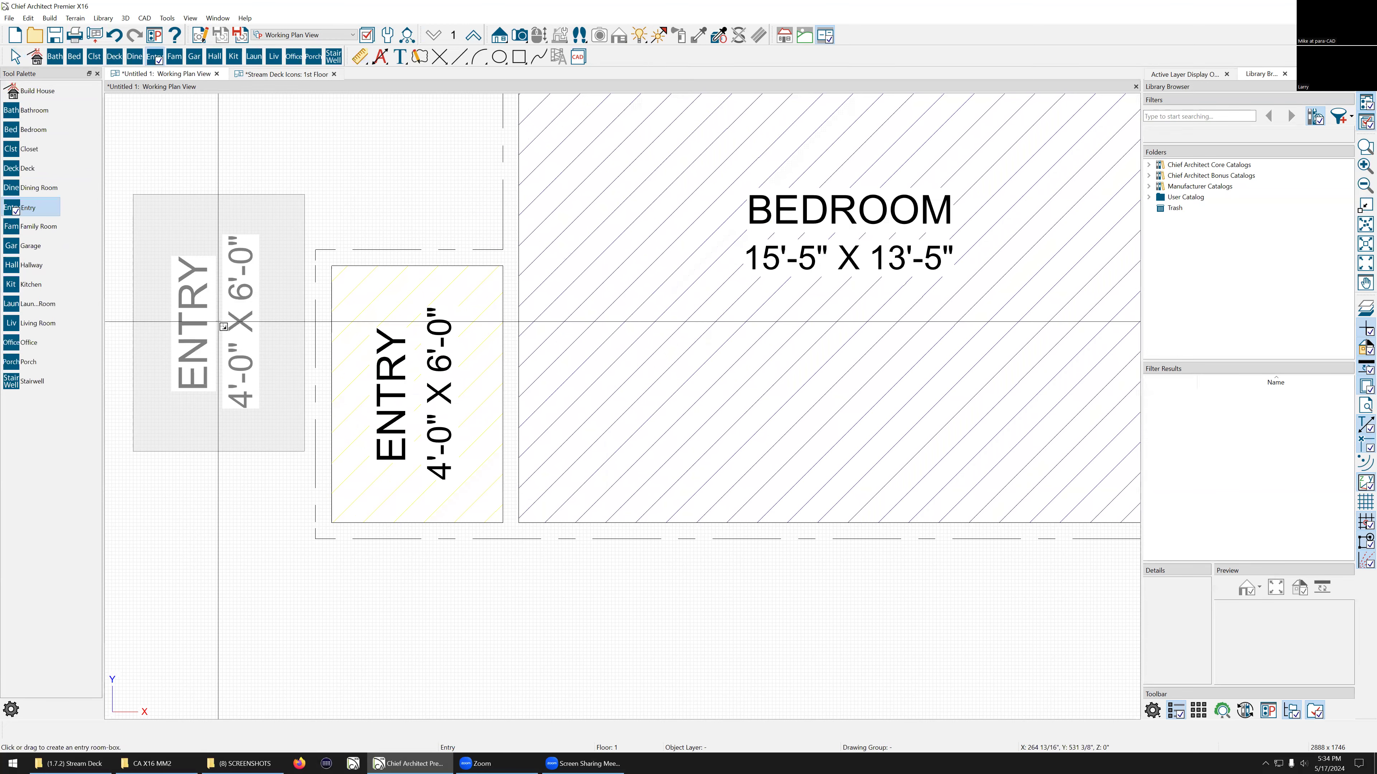
scroll(477, 429, "down", 3)
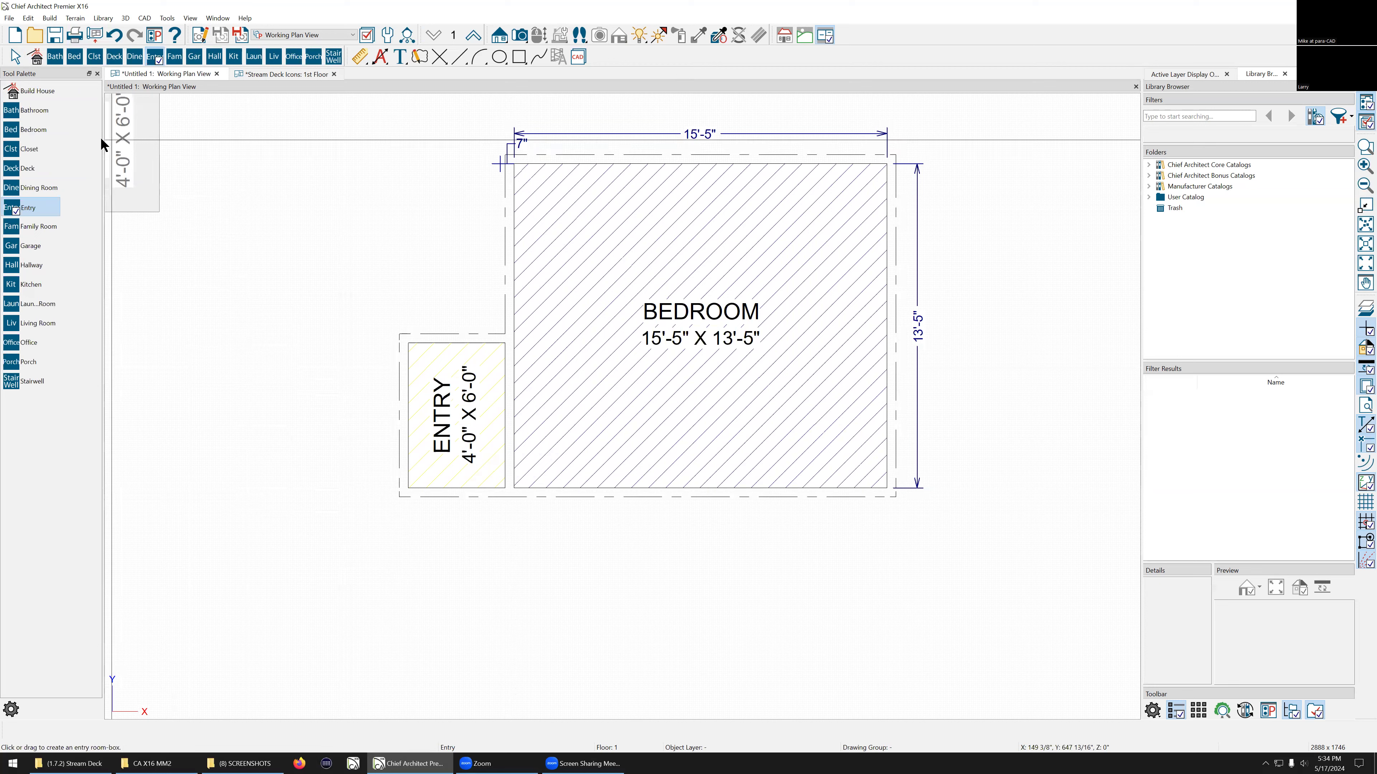
left_click(234, 56)
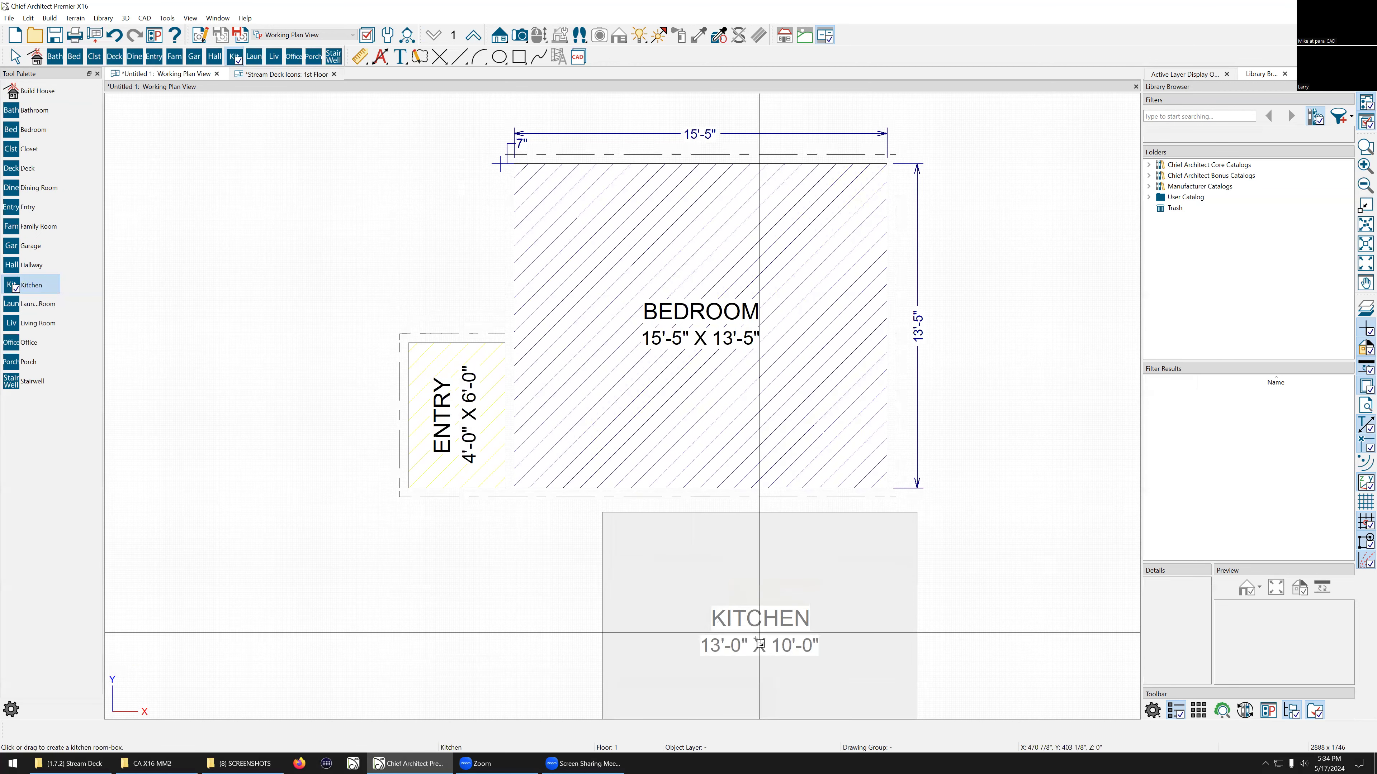
left_click(733, 619)
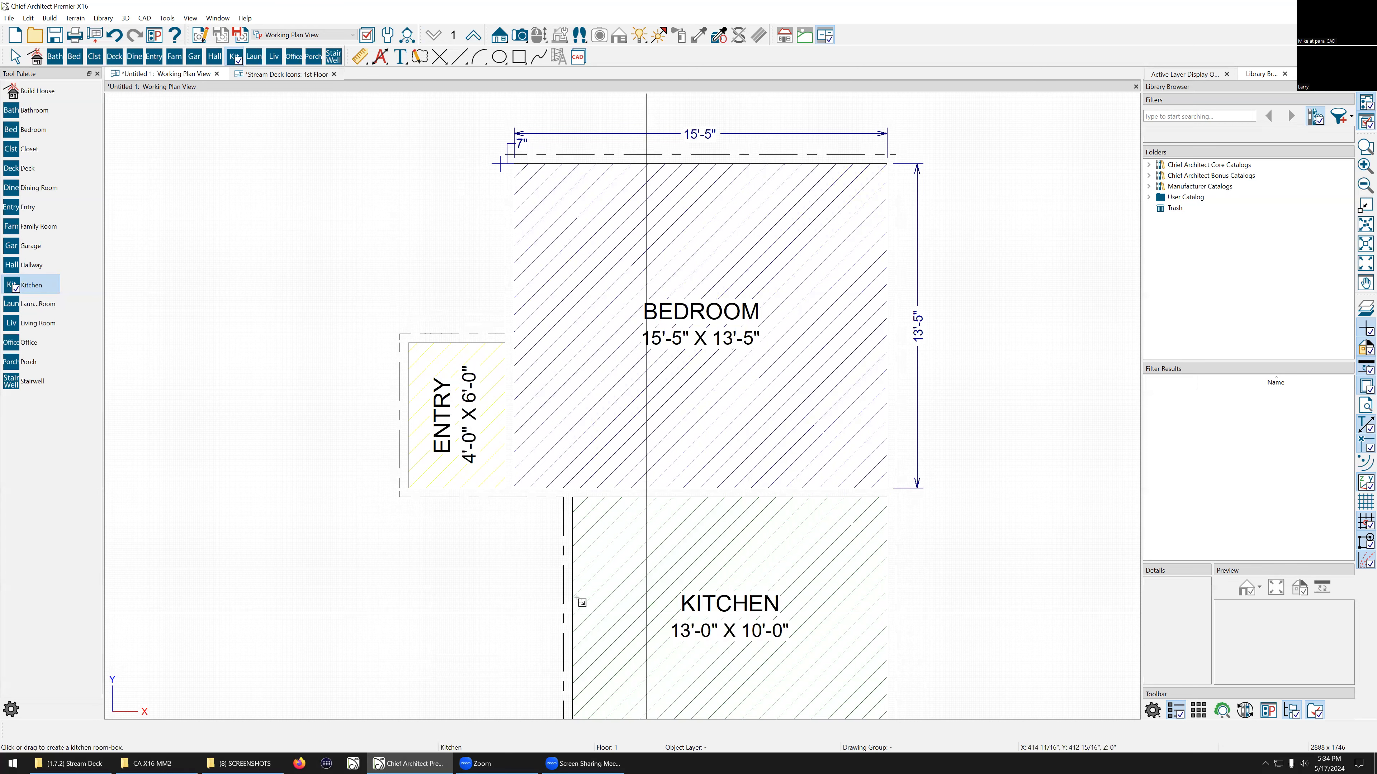
key("Escape")
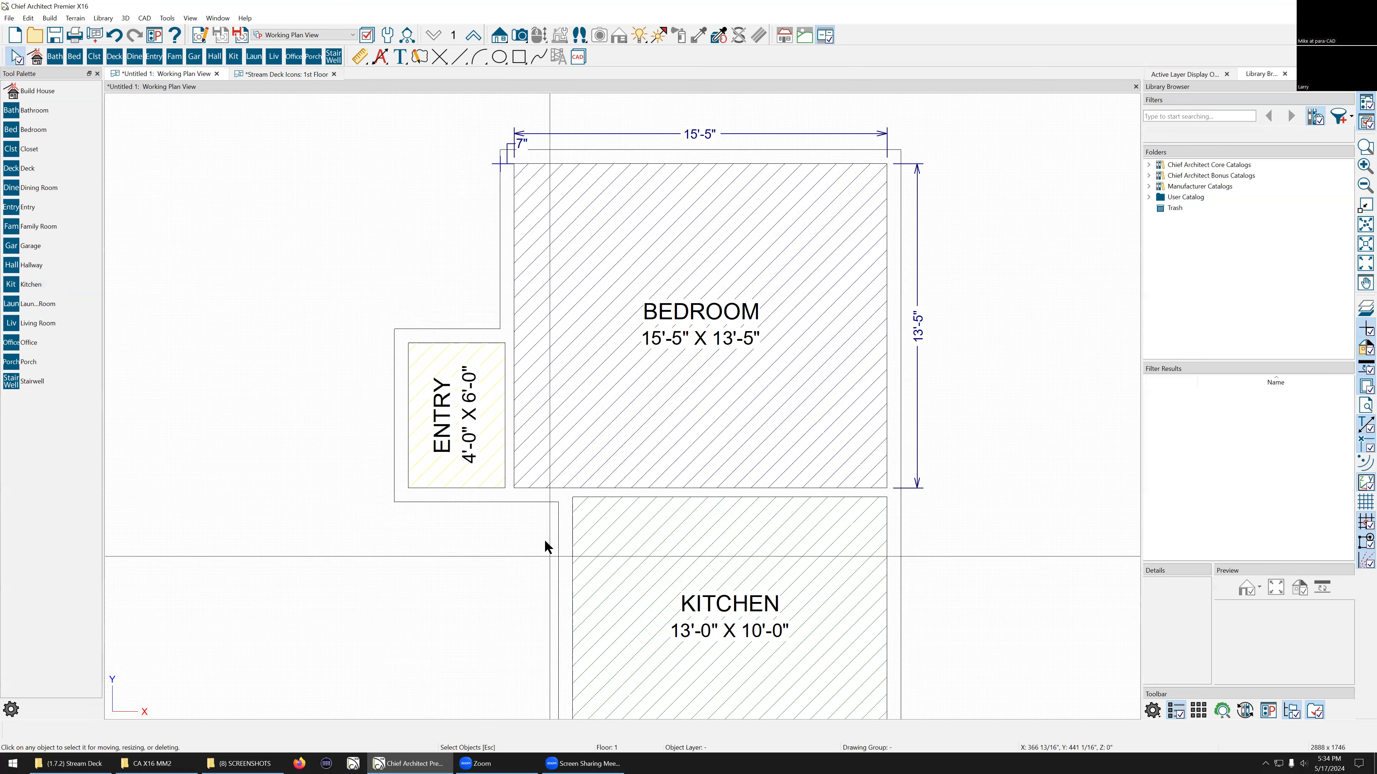
Step: Generate walls around the bedroom, entry and kitchen room boxes with Build House
scroll(504, 364, "up", 1)
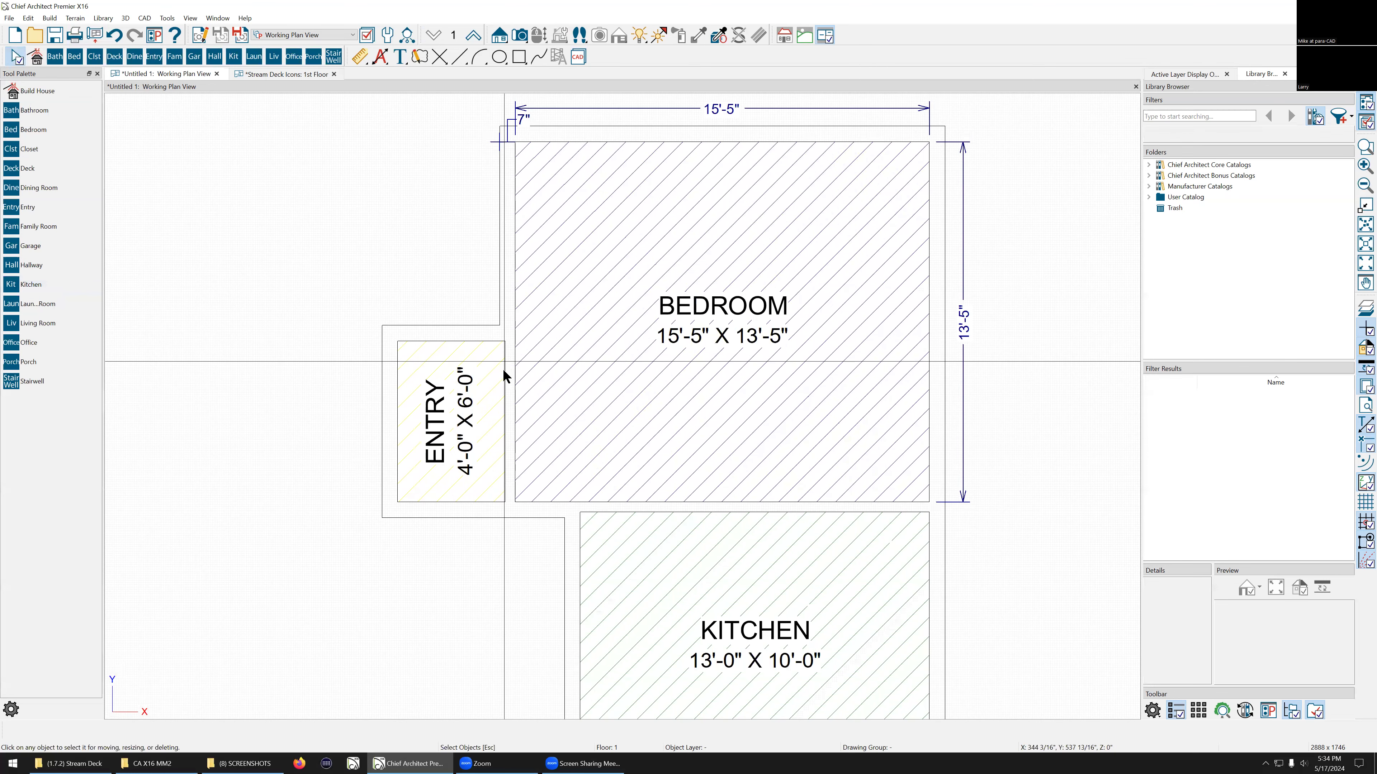
scroll(503, 369, "up", 3)
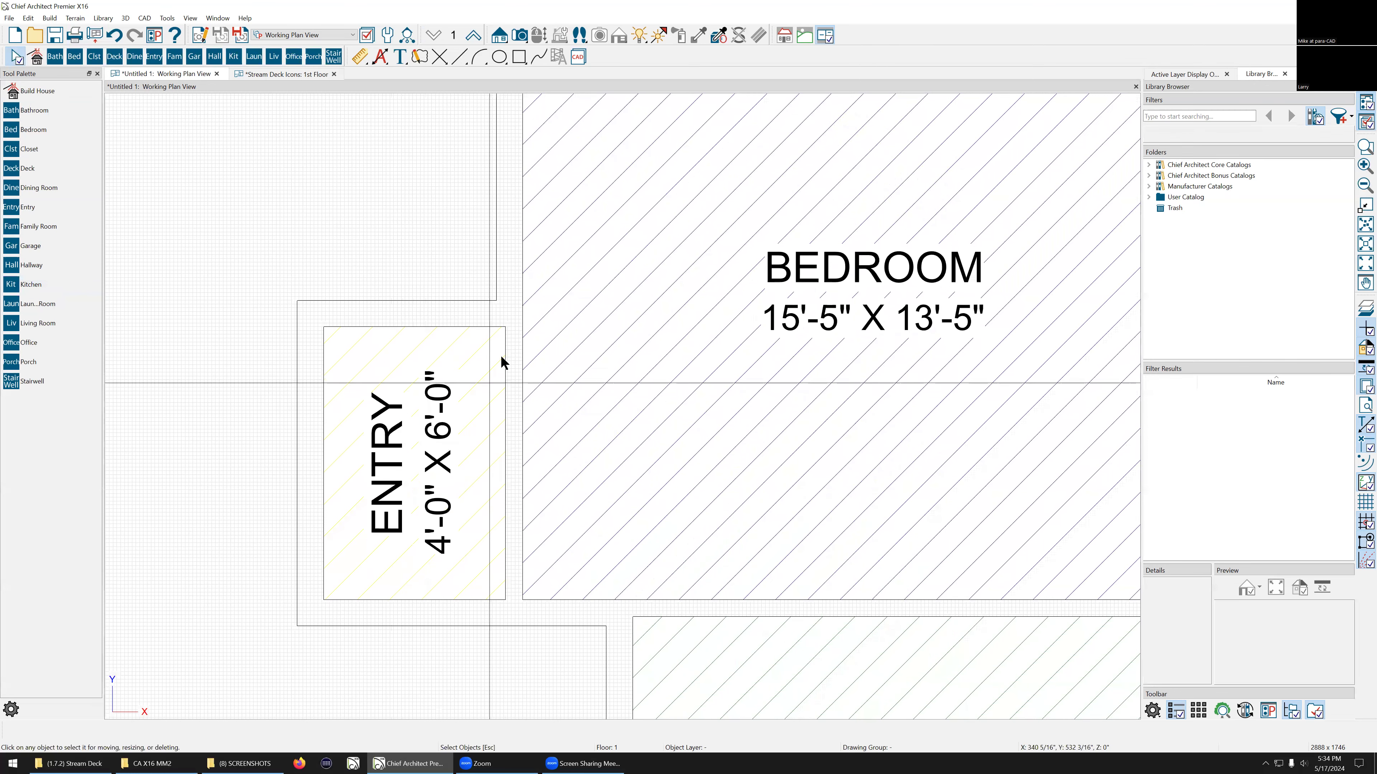
scroll(501, 357, "down", 3)
scroll(944, 461, "down", 2)
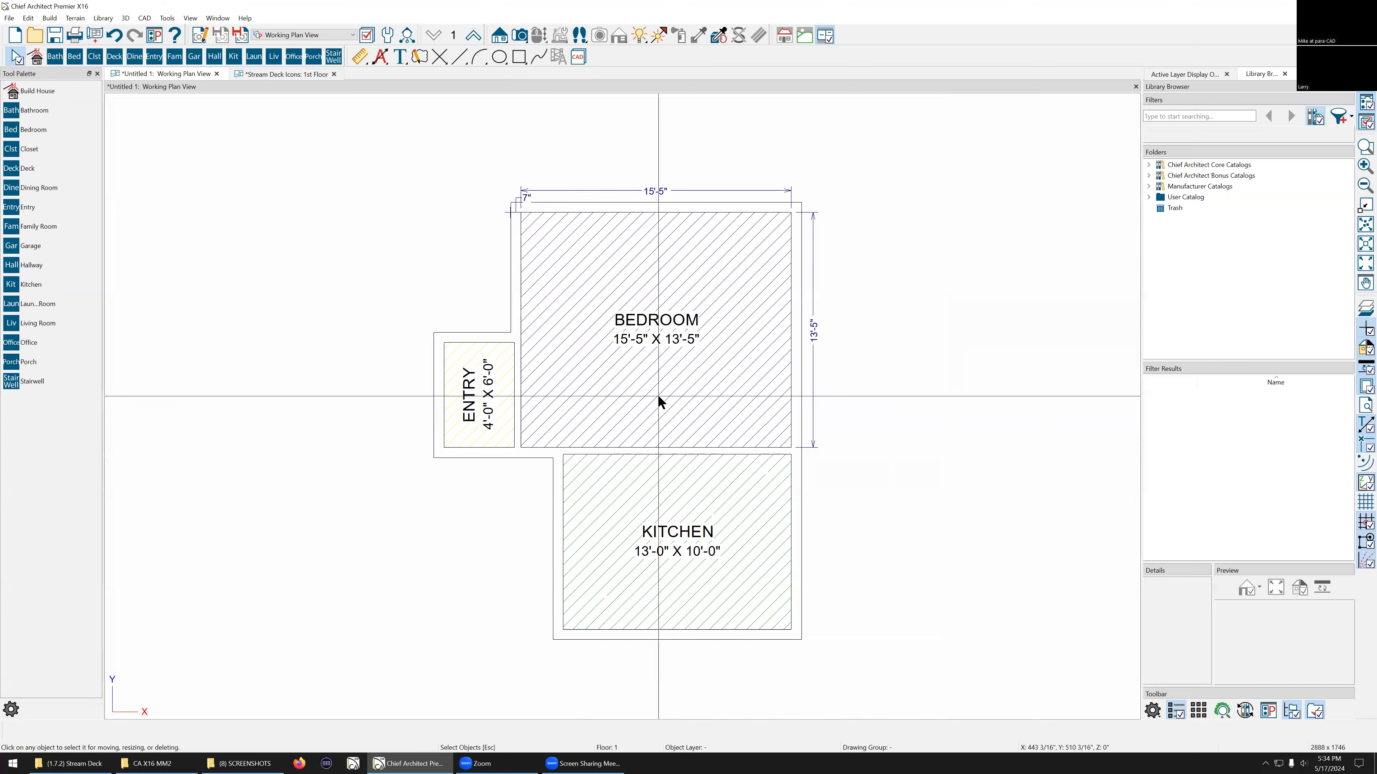
left_click(60, 92)
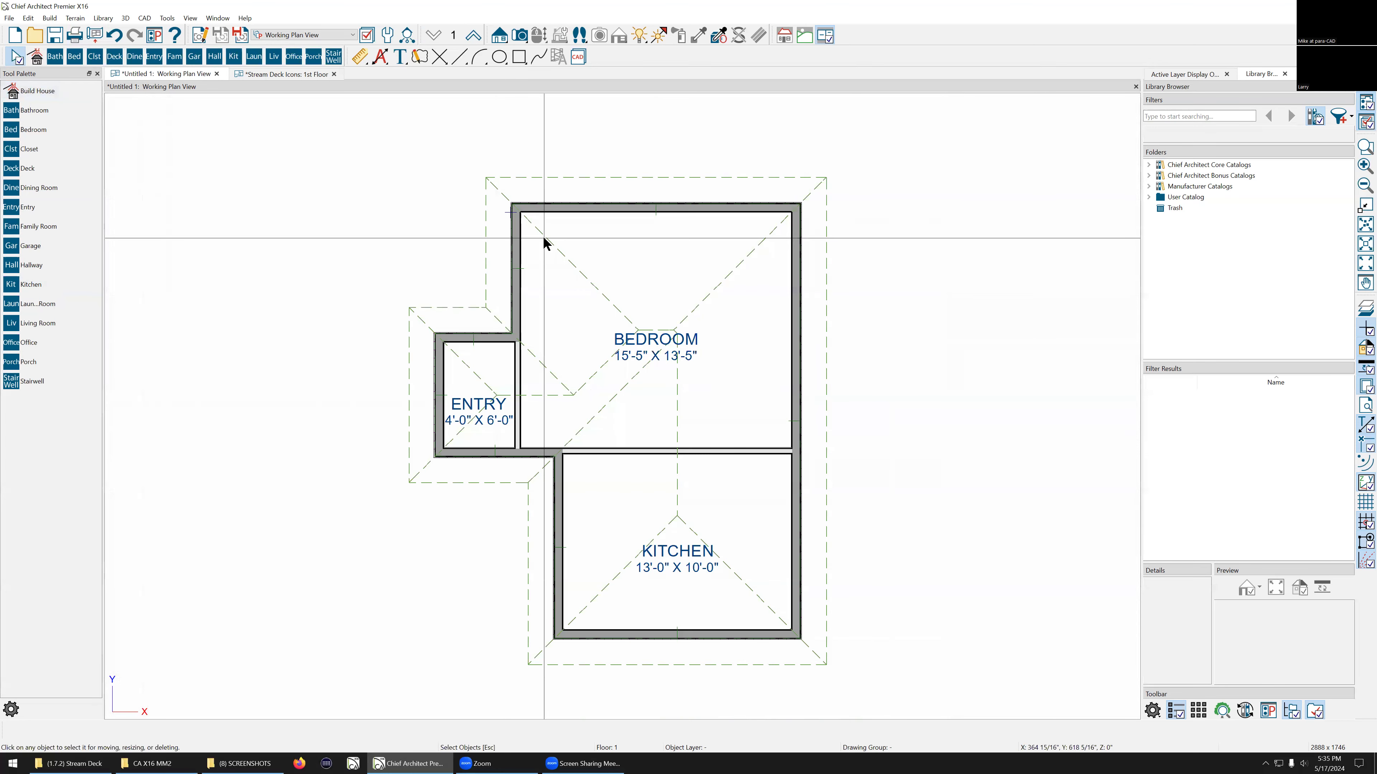
Step: Open the bedroom's top wall specification to review its wall type, then close it without changes
scroll(862, 491, "up", 3)
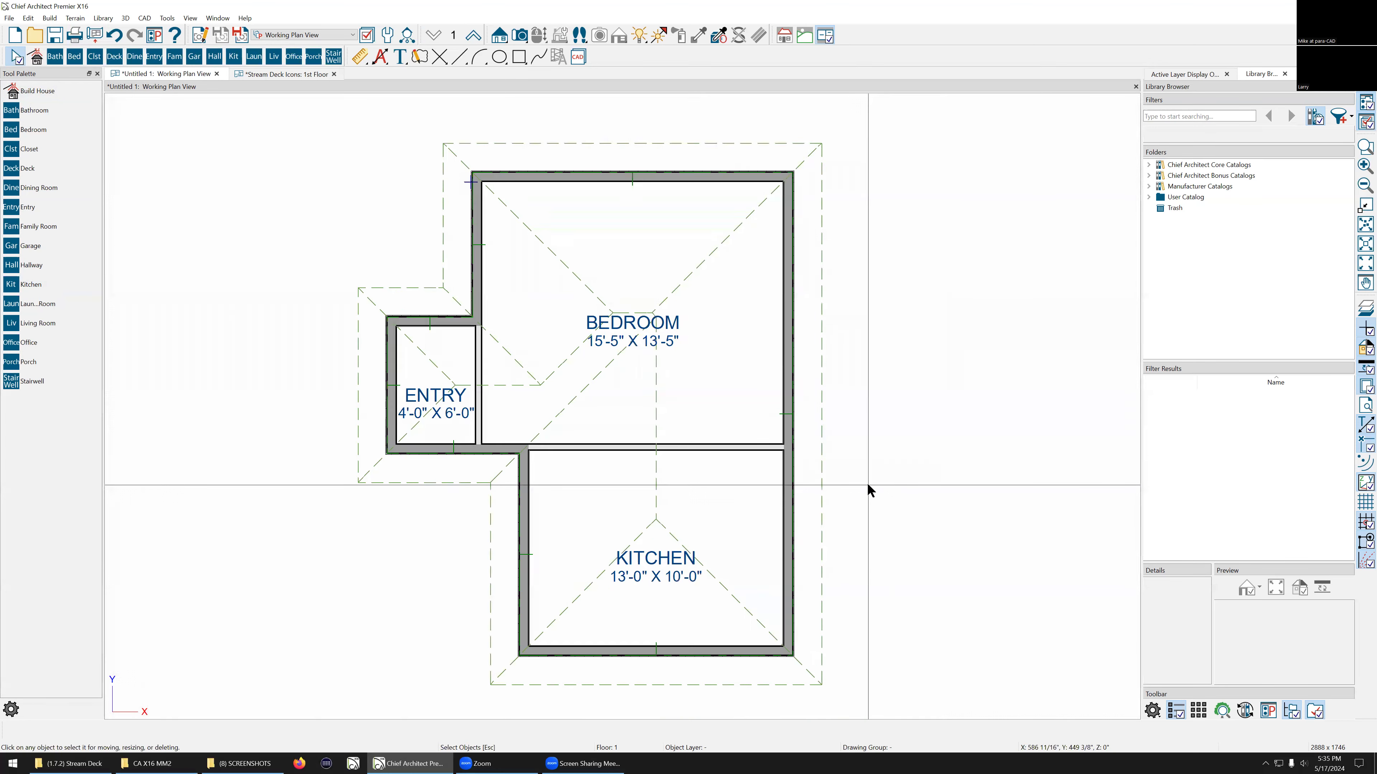
scroll(866, 483, "up", 1)
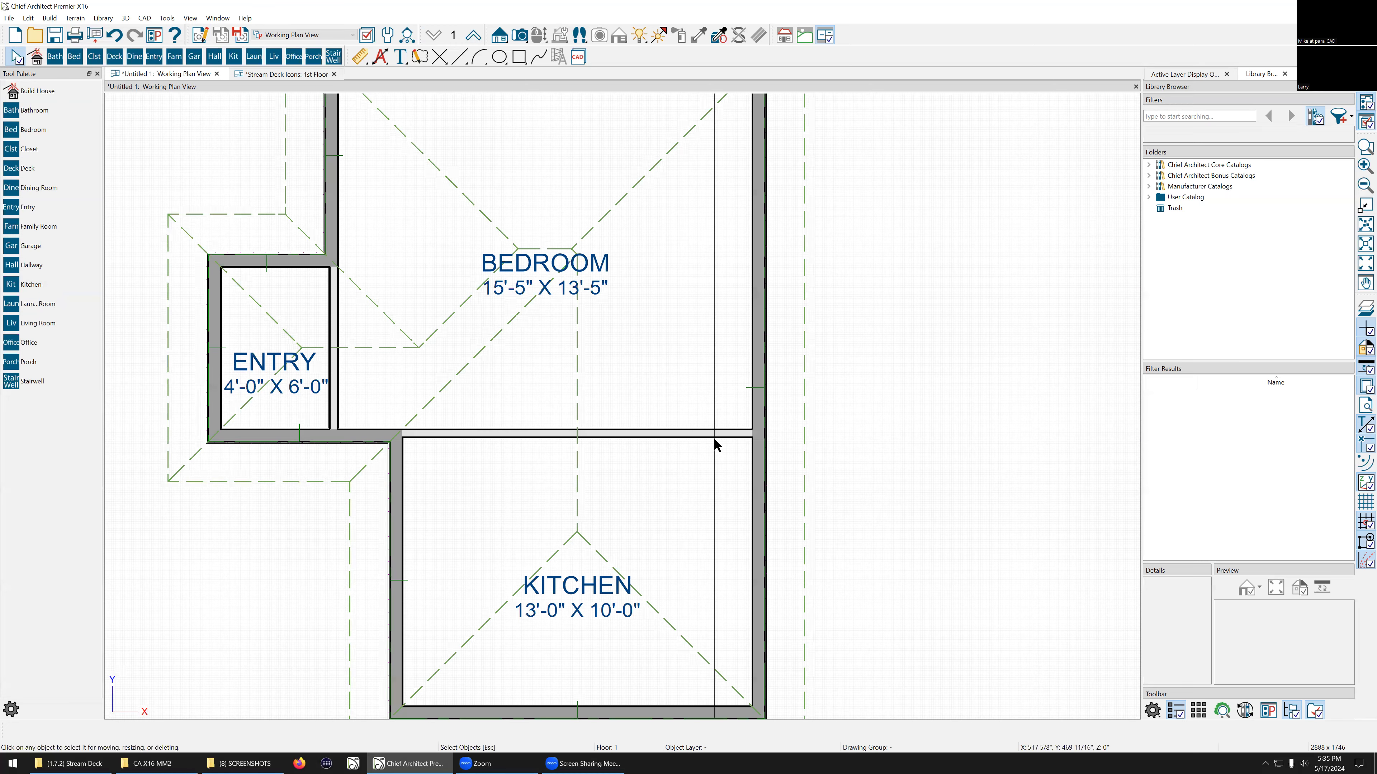
scroll(713, 439, "down", 2)
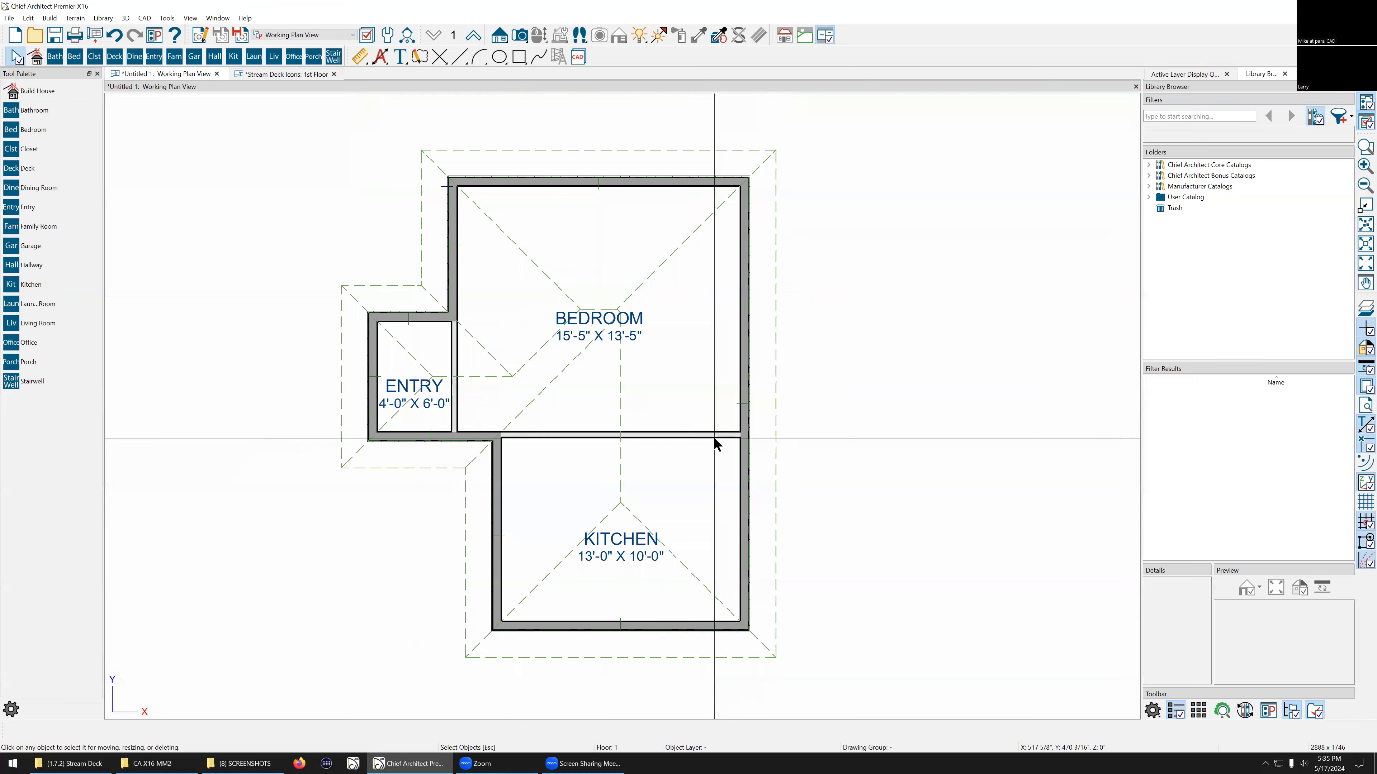
left_click(512, 182)
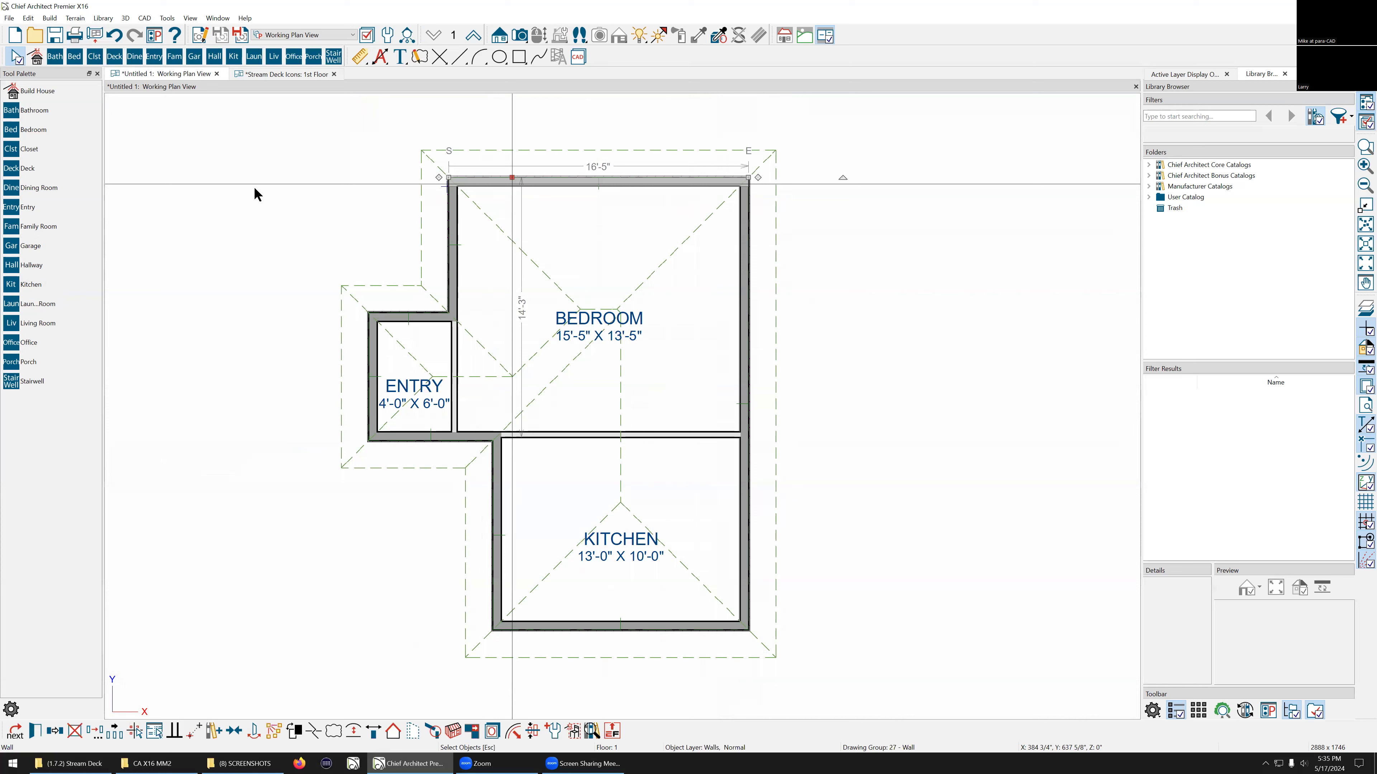
key("ctrl+e")
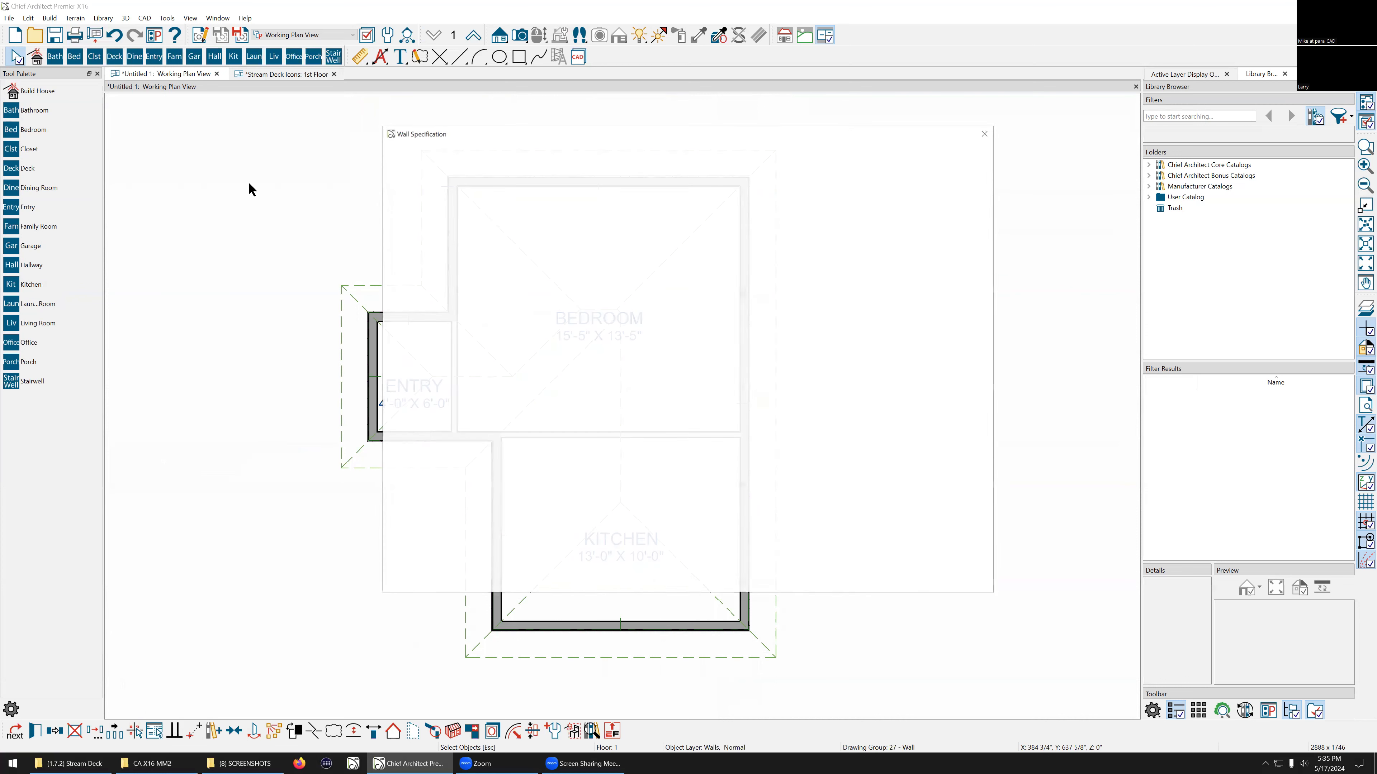
left_click(406, 188)
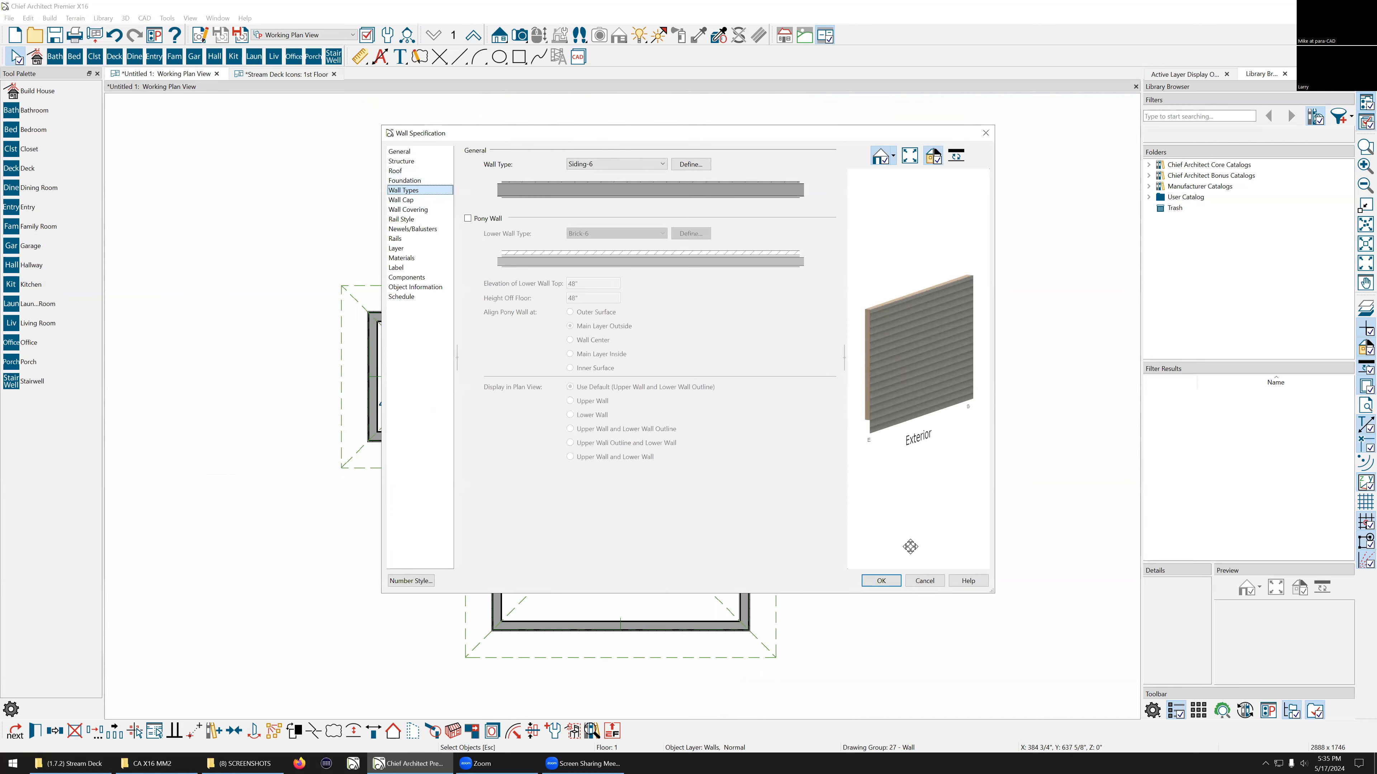
left_click(929, 578)
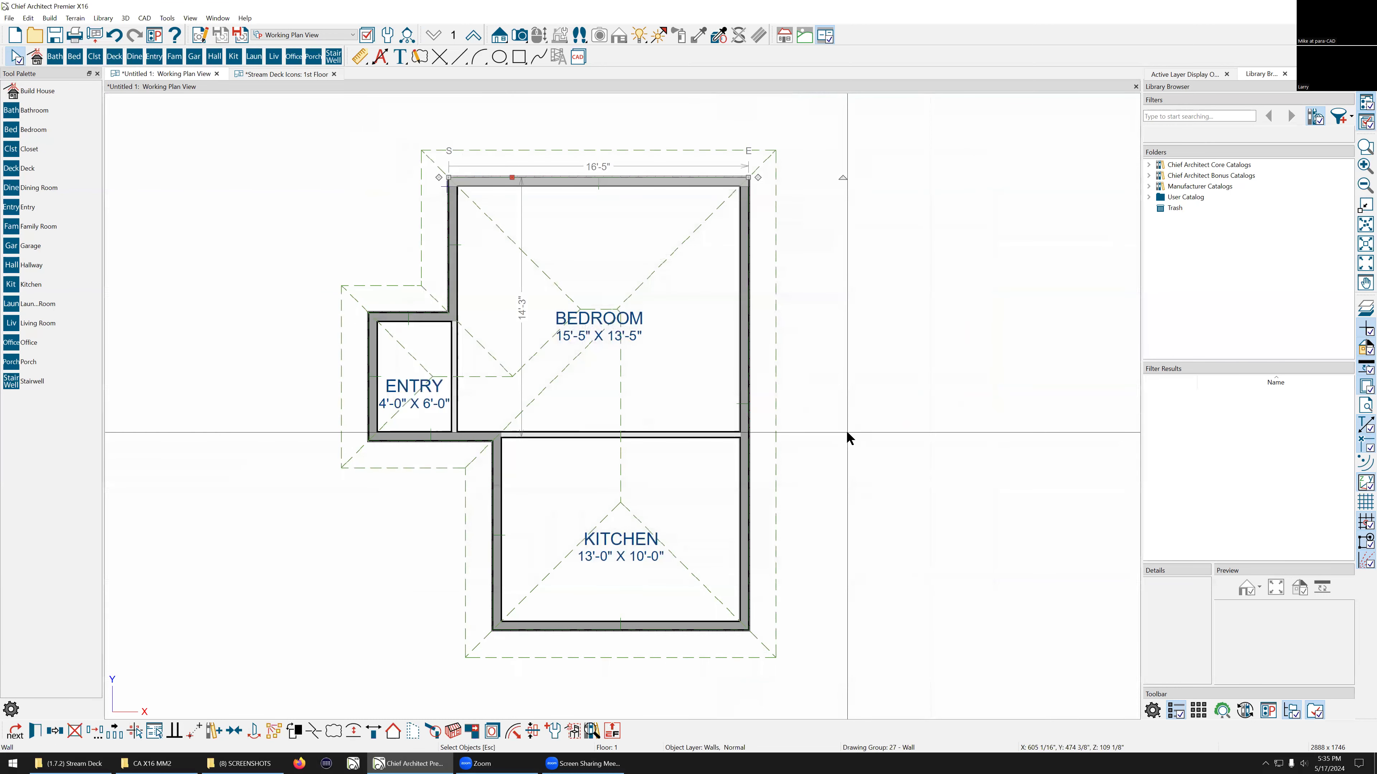
left_click(849, 438)
Step: Show an additional toolbar from the toolbar list
scroll(751, 387, "up", 1)
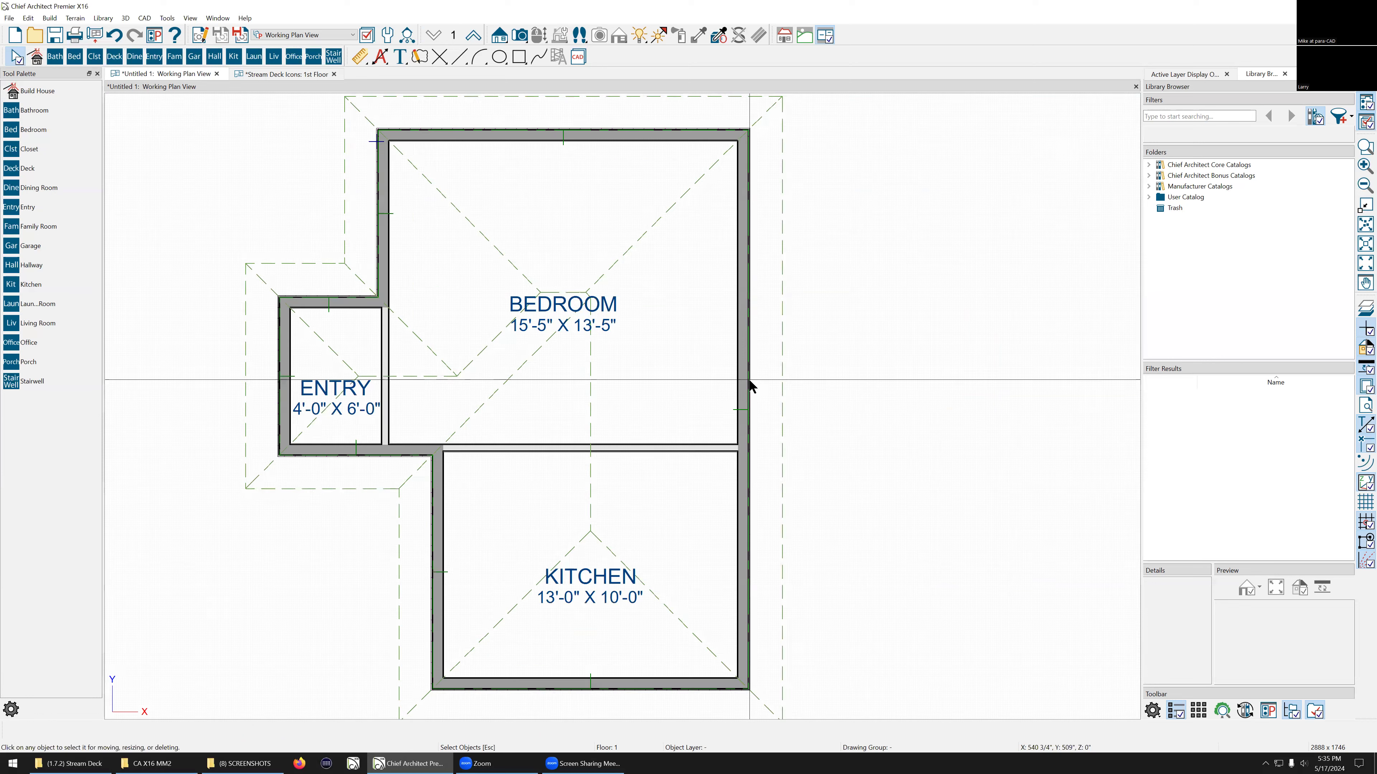
scroll(729, 420, "up", 2)
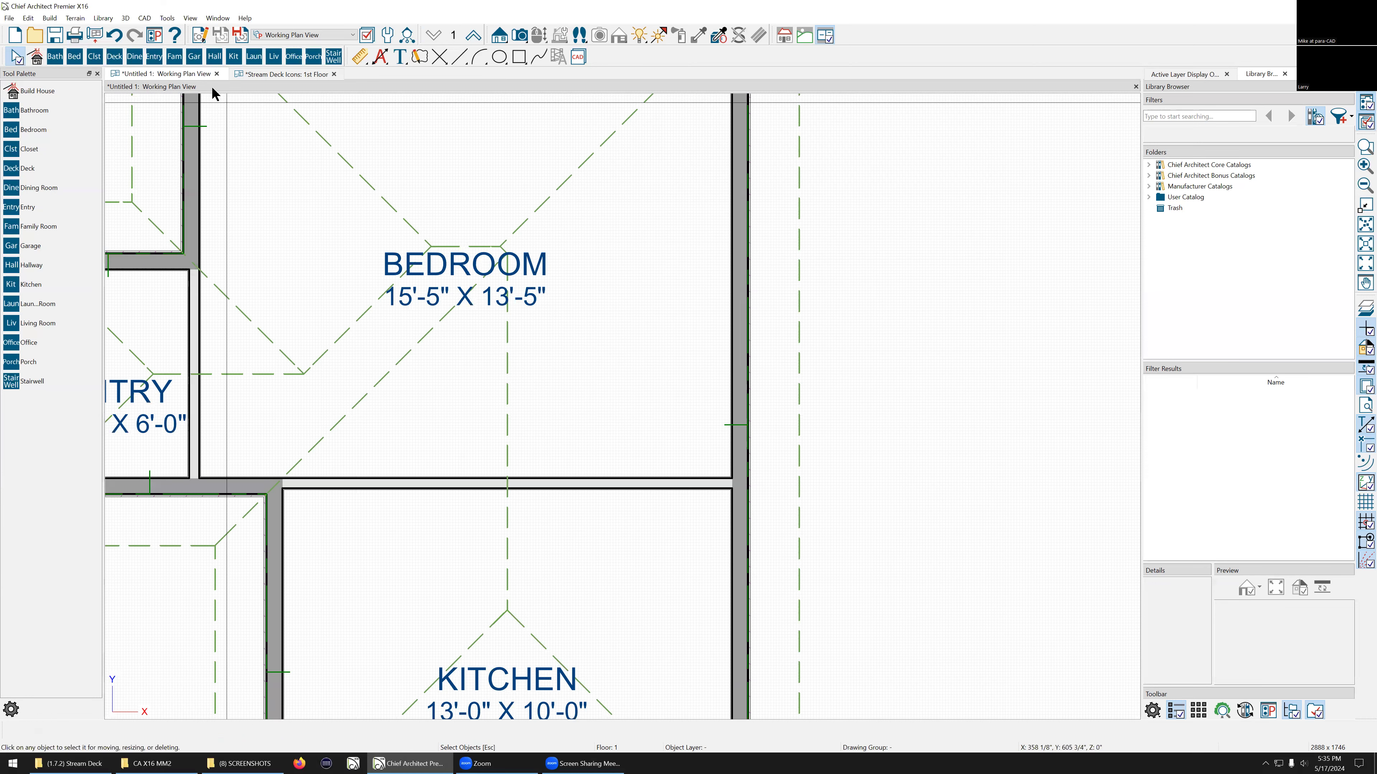
right_click(902, 41)
mouse_move(954, 121)
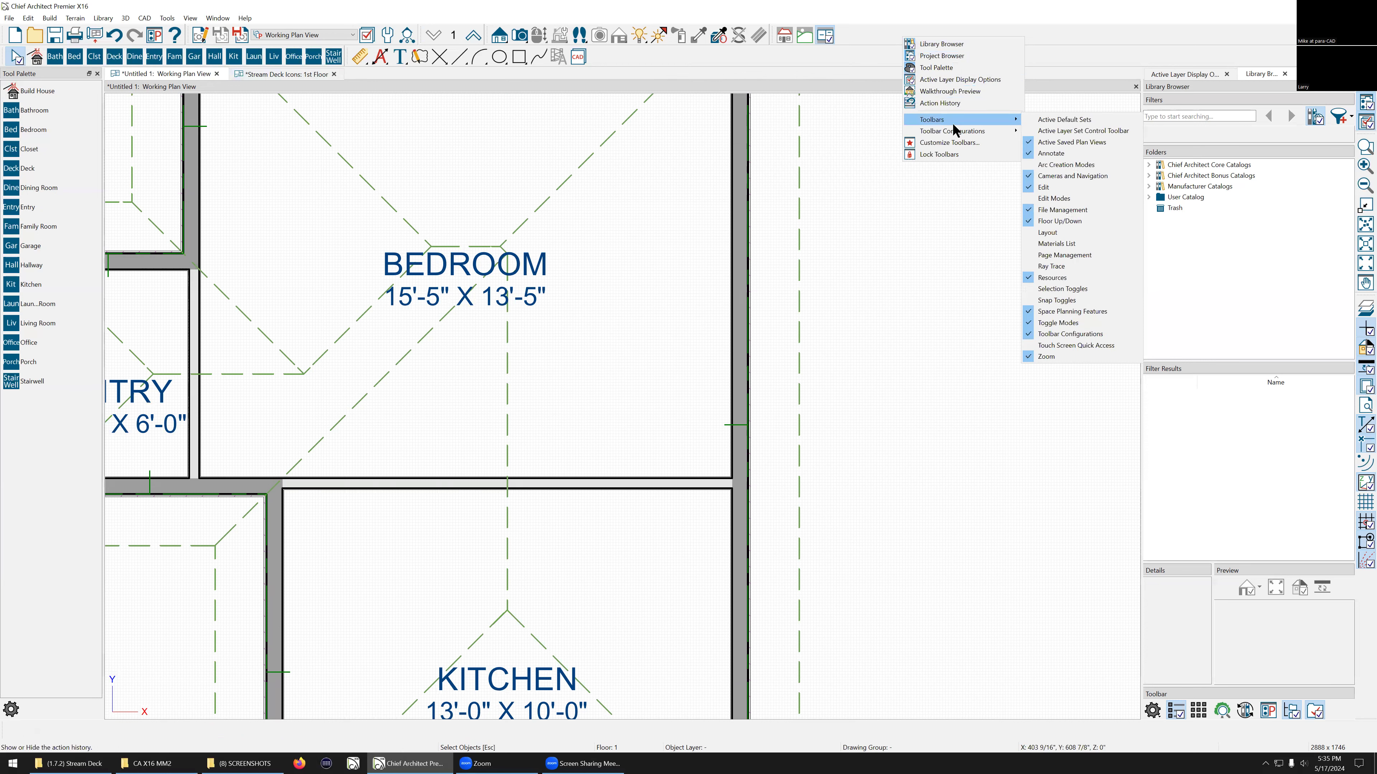
left_click(1074, 173)
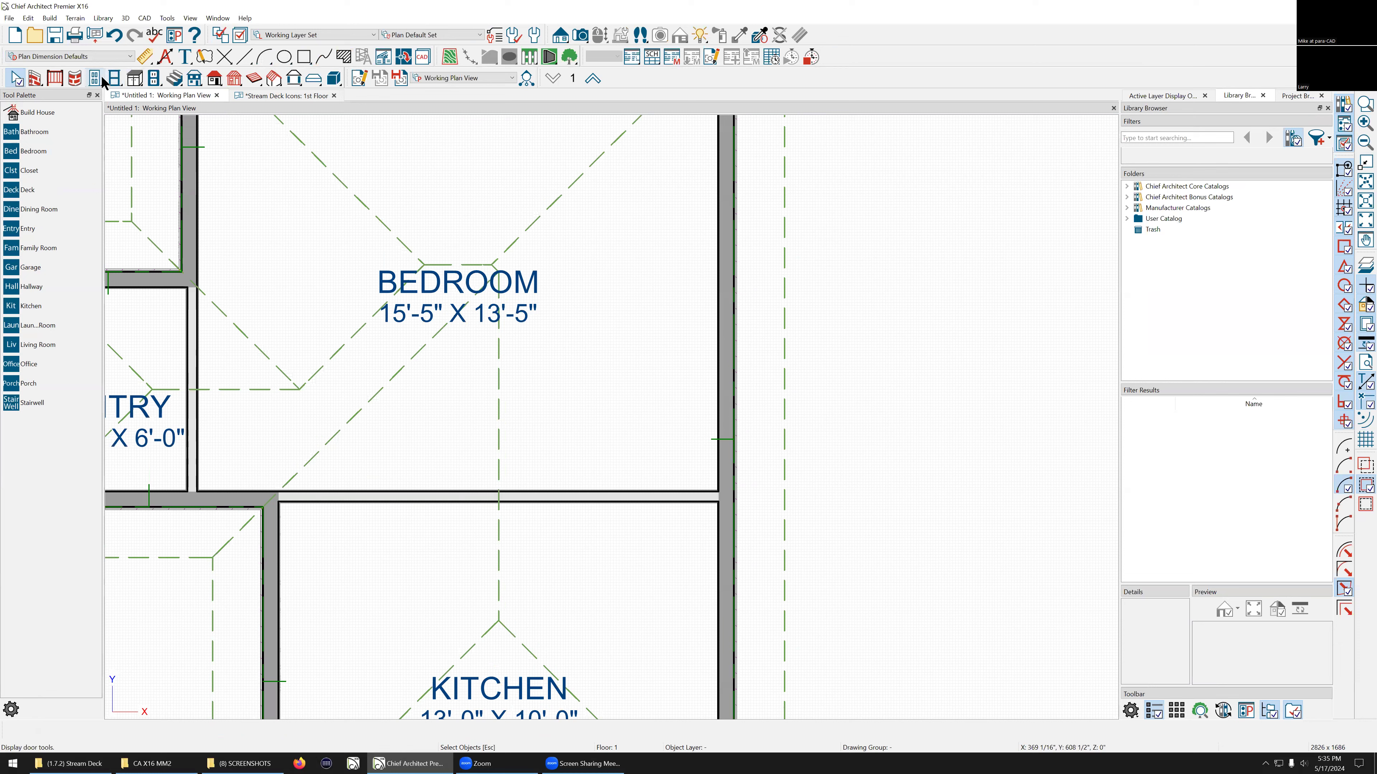
Step: Place a 3068 hinged door in the bedroom's right wall near its lower corner
left_click(94, 79)
scroll(739, 390, "down", 1)
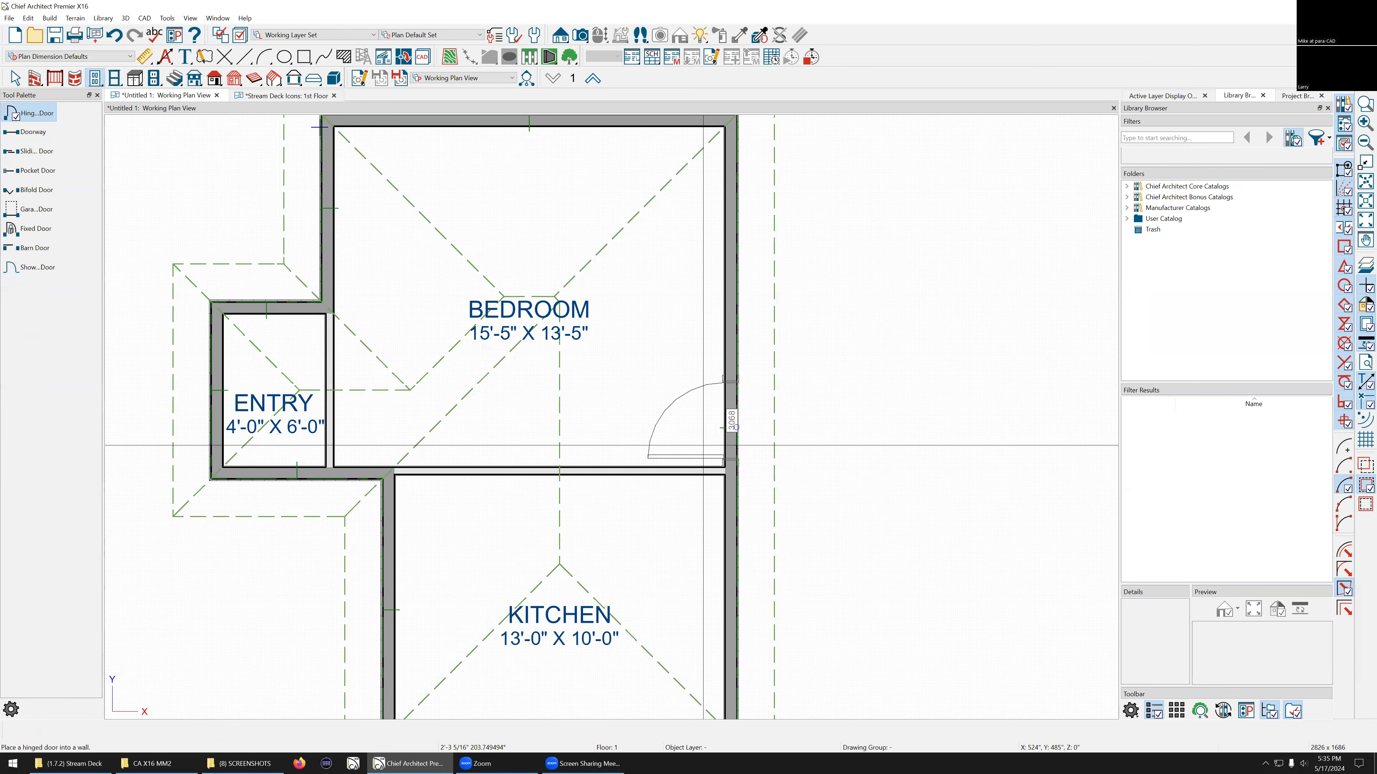
left_click(735, 428)
scroll(736, 428, "up", 4)
key("space")
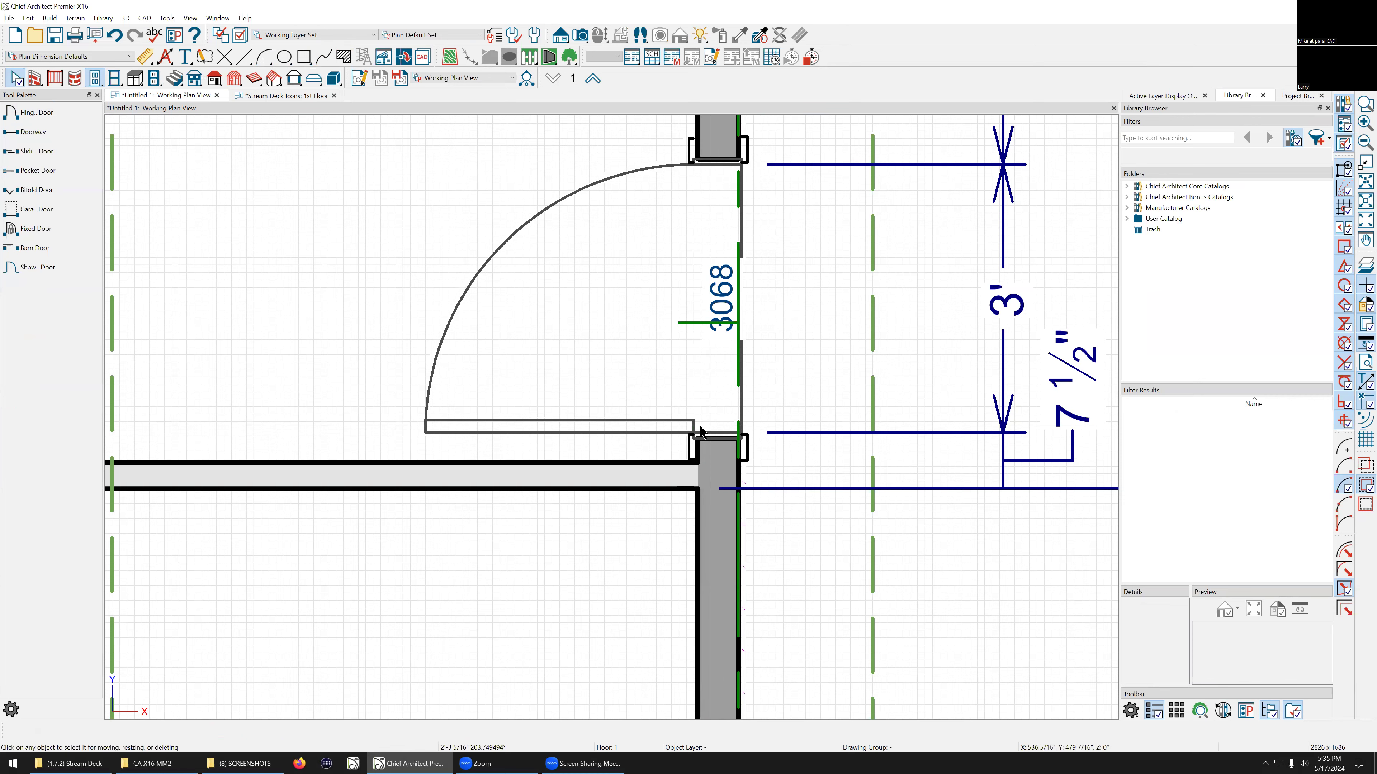
scroll(656, 480, "down", 4)
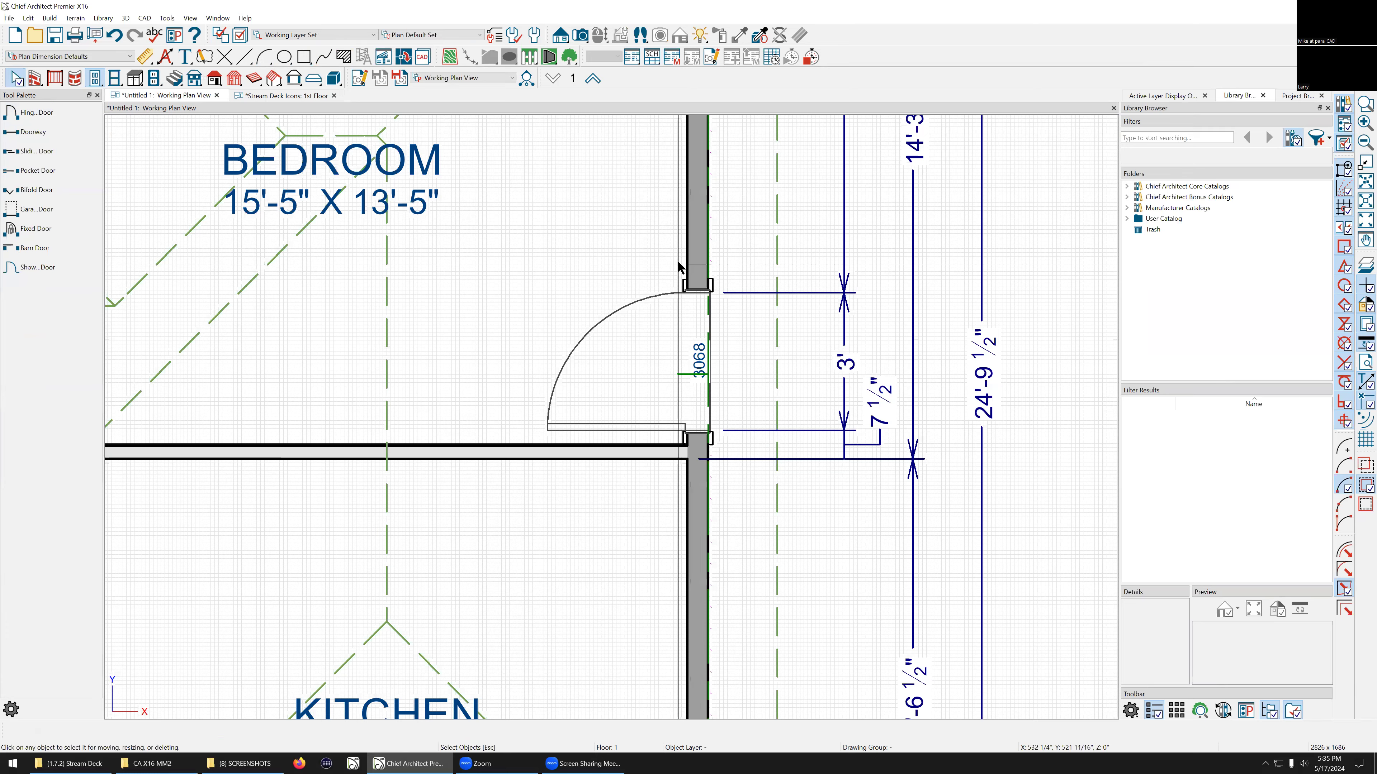
scroll(678, 266, "up", 1)
scroll(677, 265, "up", 1)
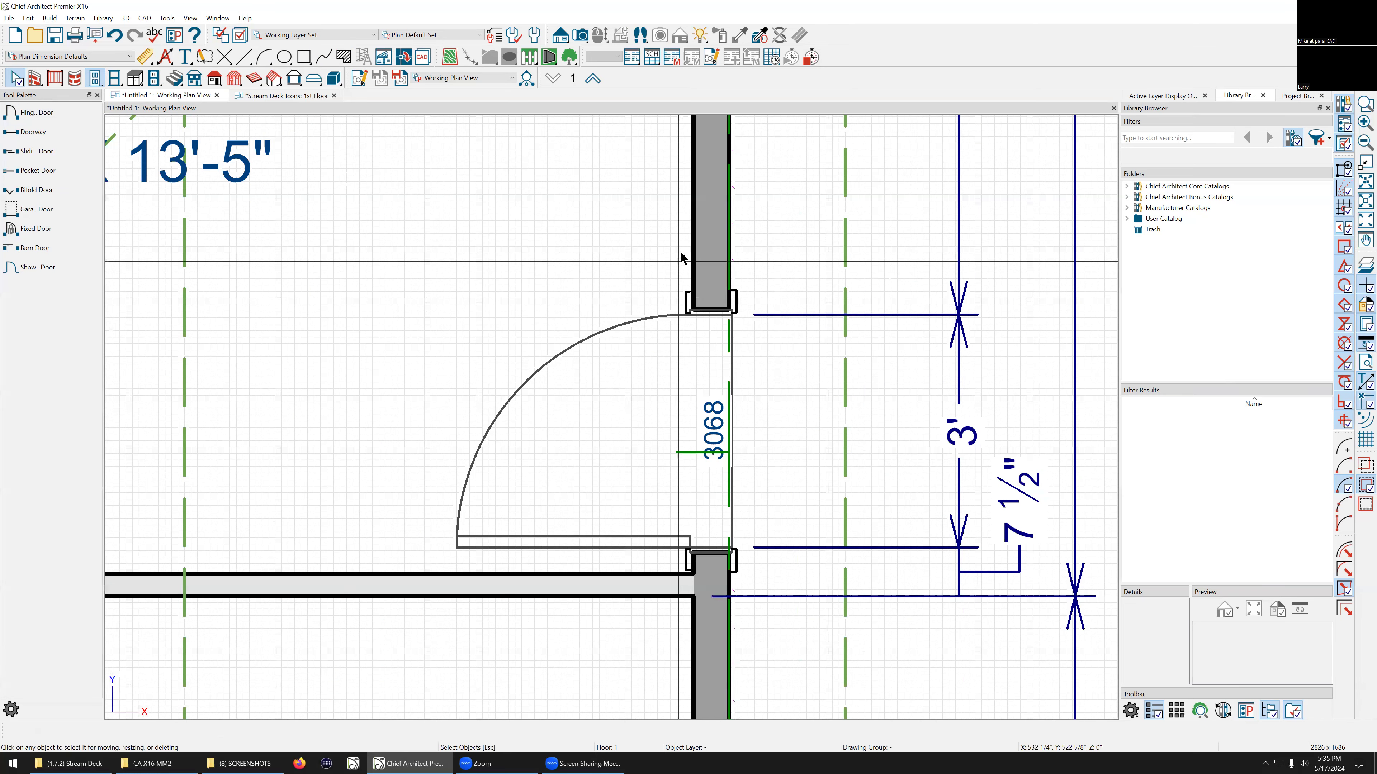
Step: Select the new bedroom door and zoom in and out to examine it and its dimensions in the plan
left_click(710, 412)
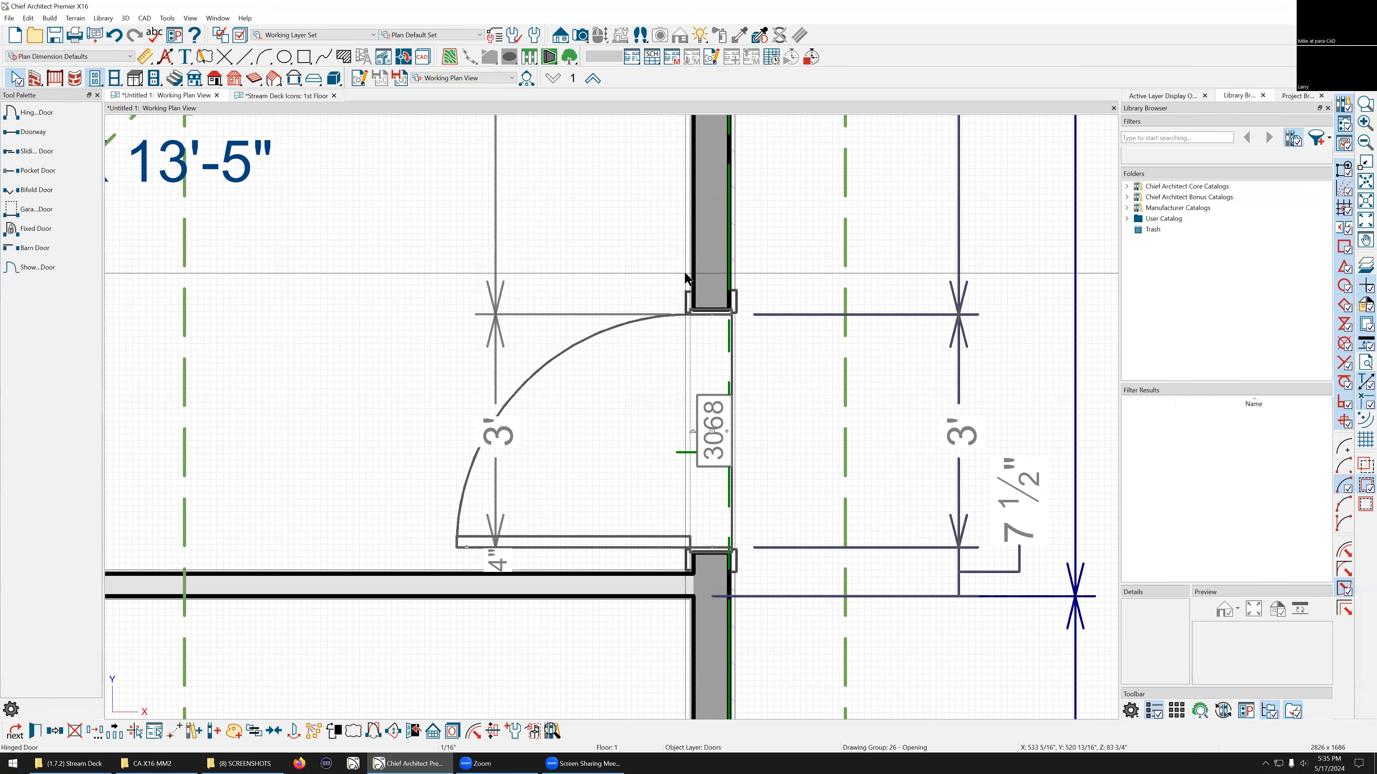
scroll(681, 267, "up", 1)
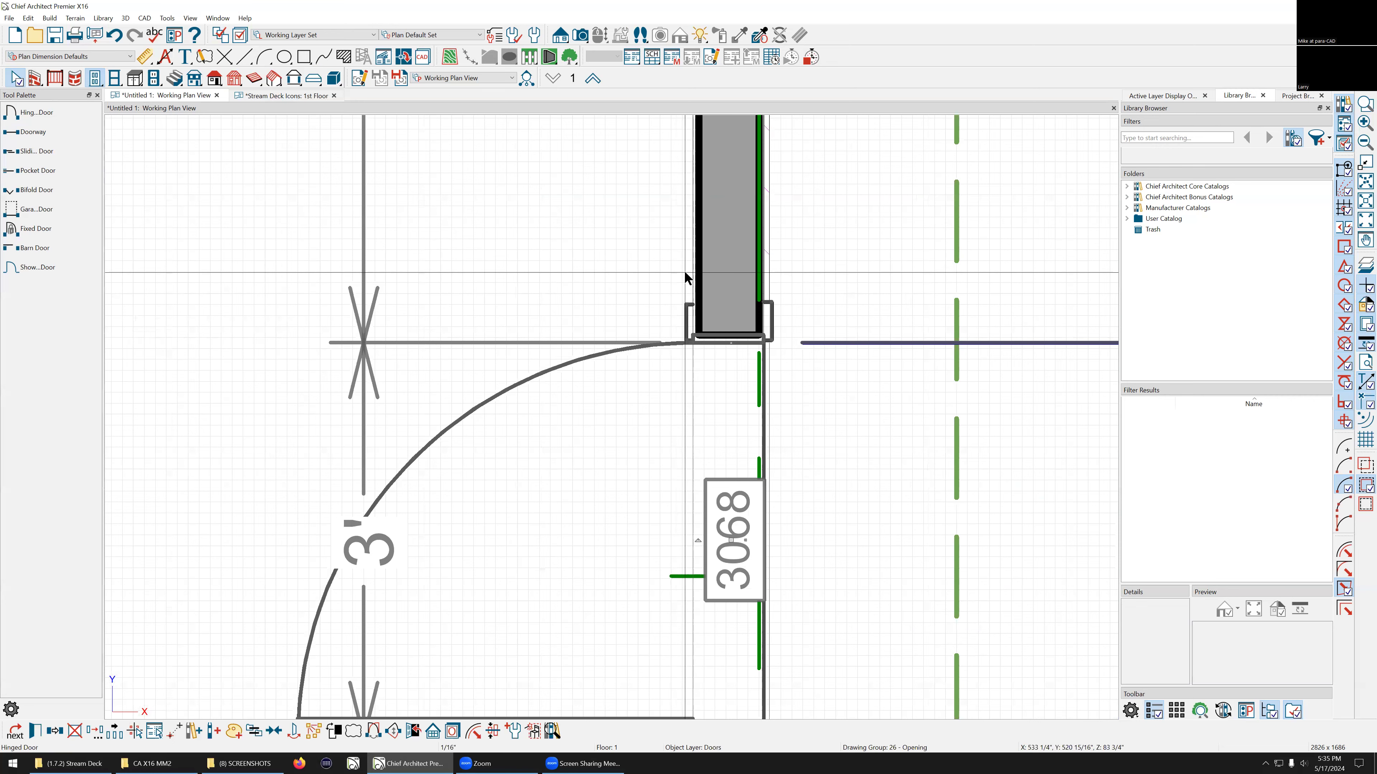
scroll(674, 318, "down", 2)
scroll(675, 324, "down", 1)
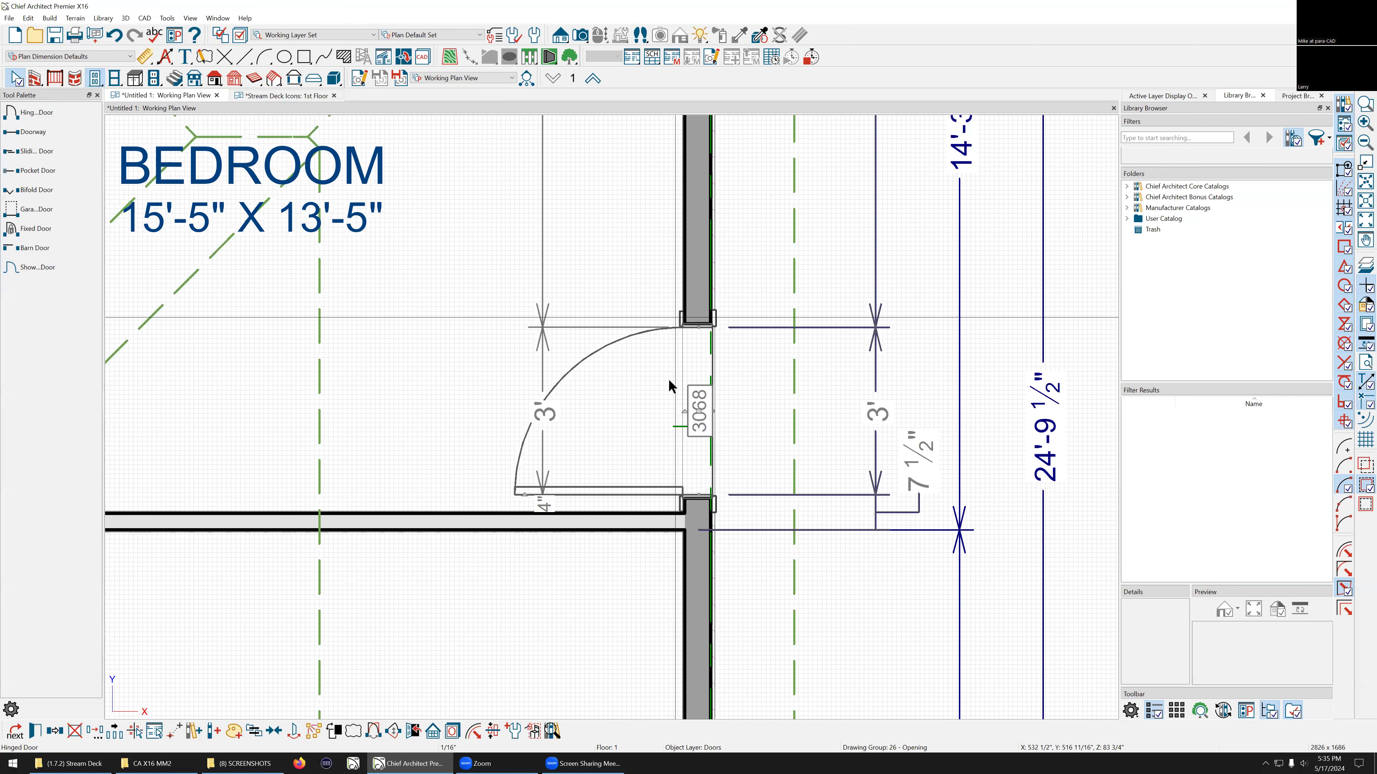
scroll(670, 358, "down", 2)
scroll(699, 334, "up", 2)
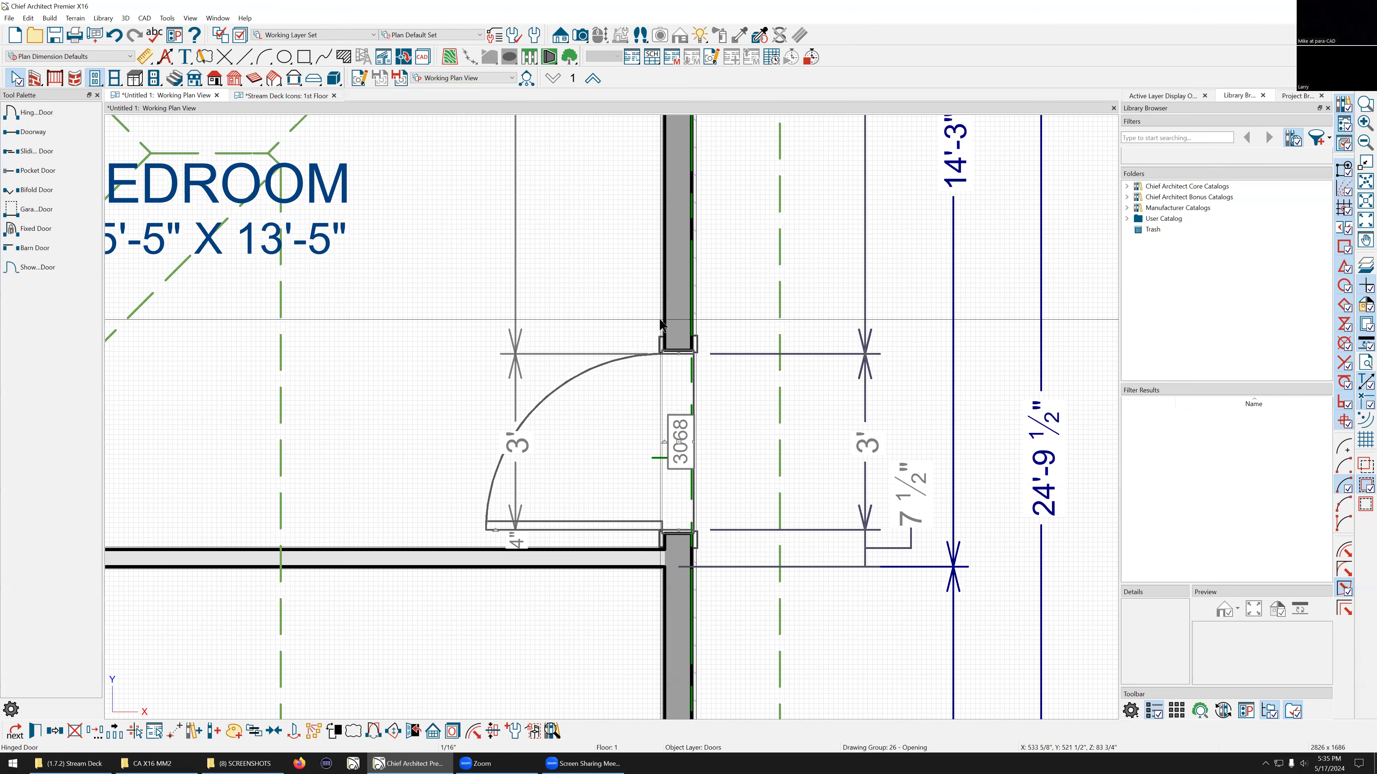
scroll(677, 420, "down", 1)
scroll(682, 412, "down", 1)
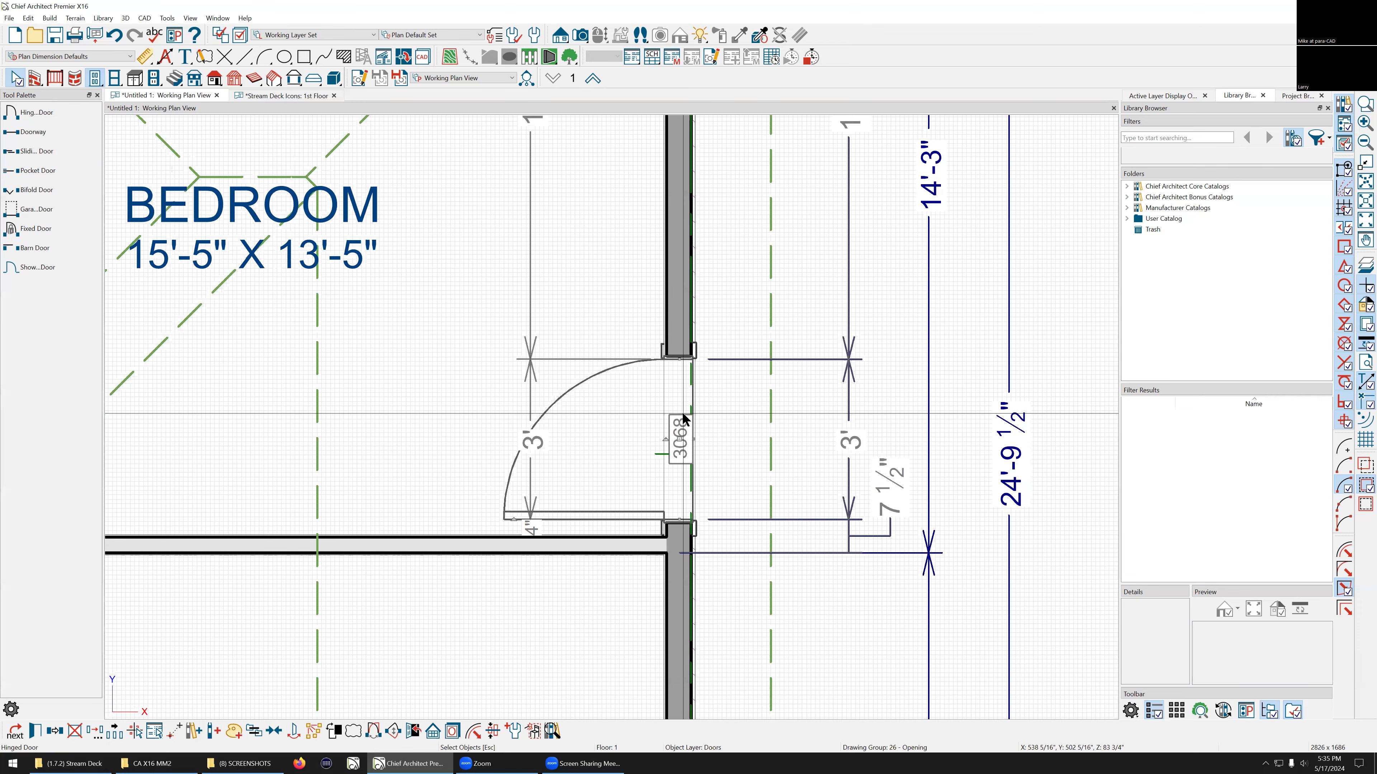
scroll(681, 412, "down", 2)
scroll(747, 401, "down", 2)
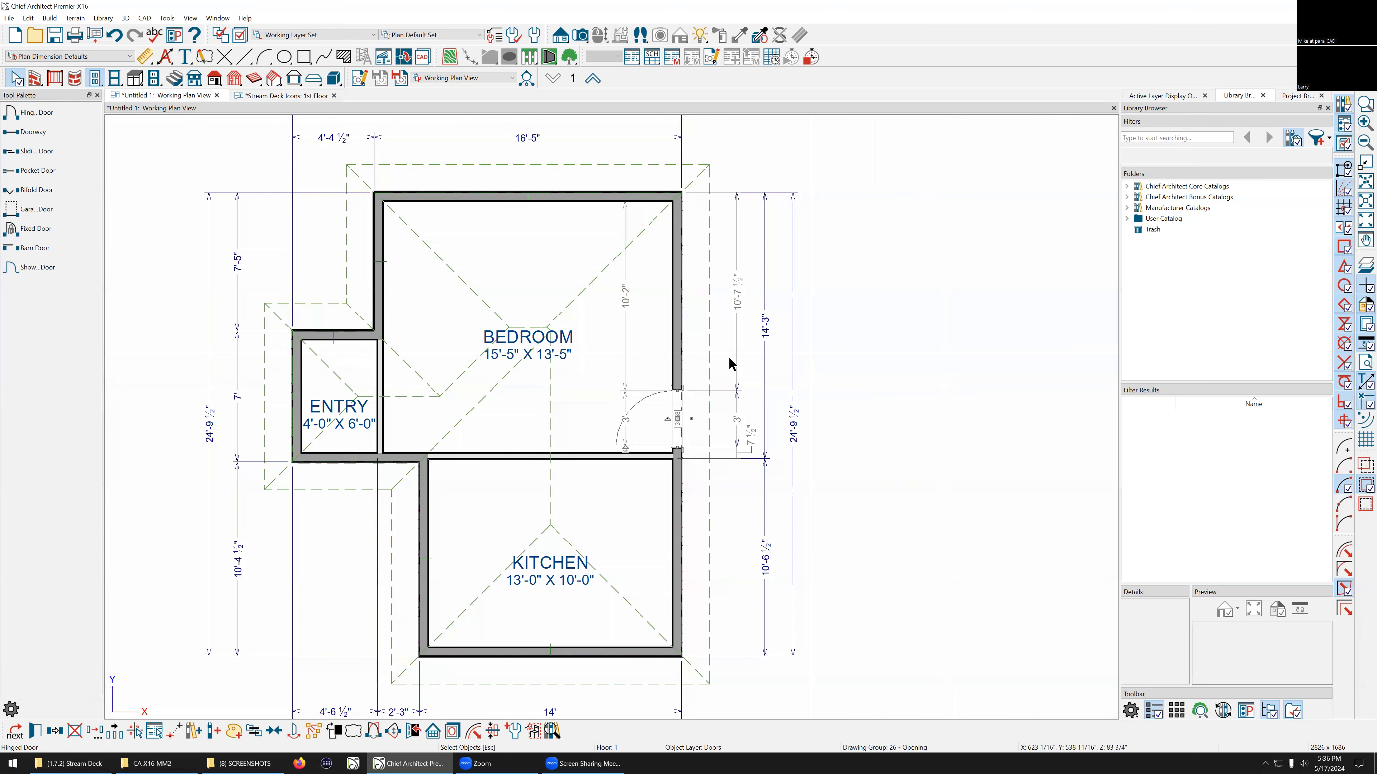
scroll(668, 385, "up", 1)
scroll(637, 388, "down", 1)
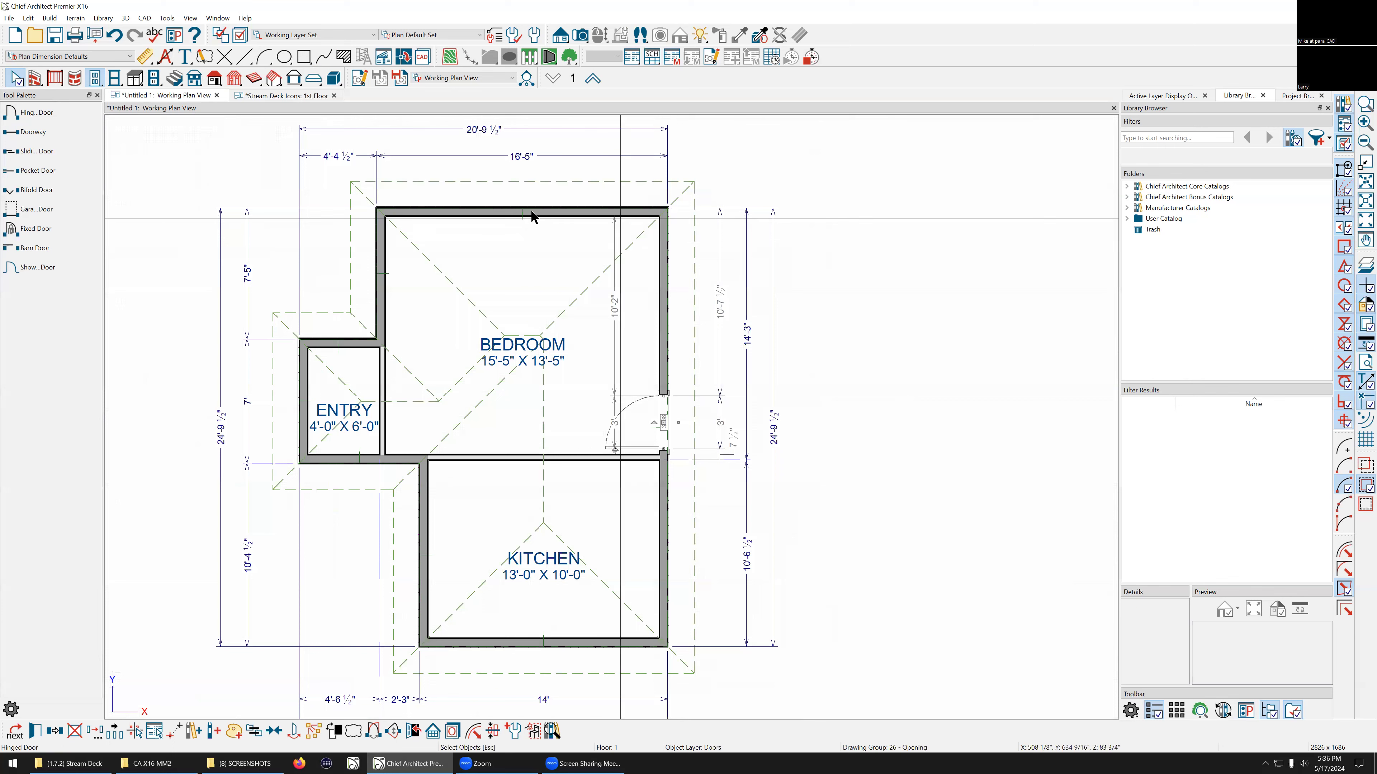
scroll(461, 220, "up", 1)
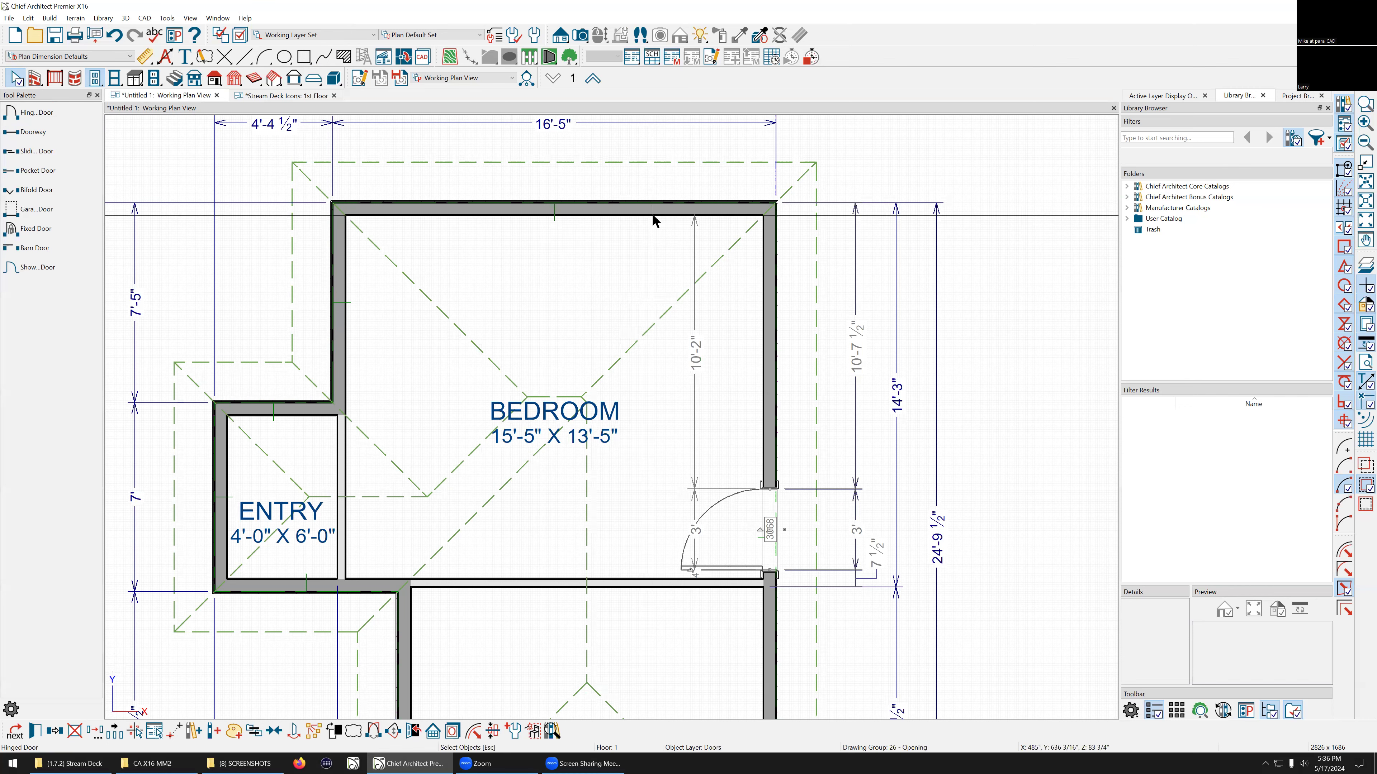
scroll(697, 212, "down", 1)
scroll(748, 359, "down", 2)
scroll(751, 416, "up", 2)
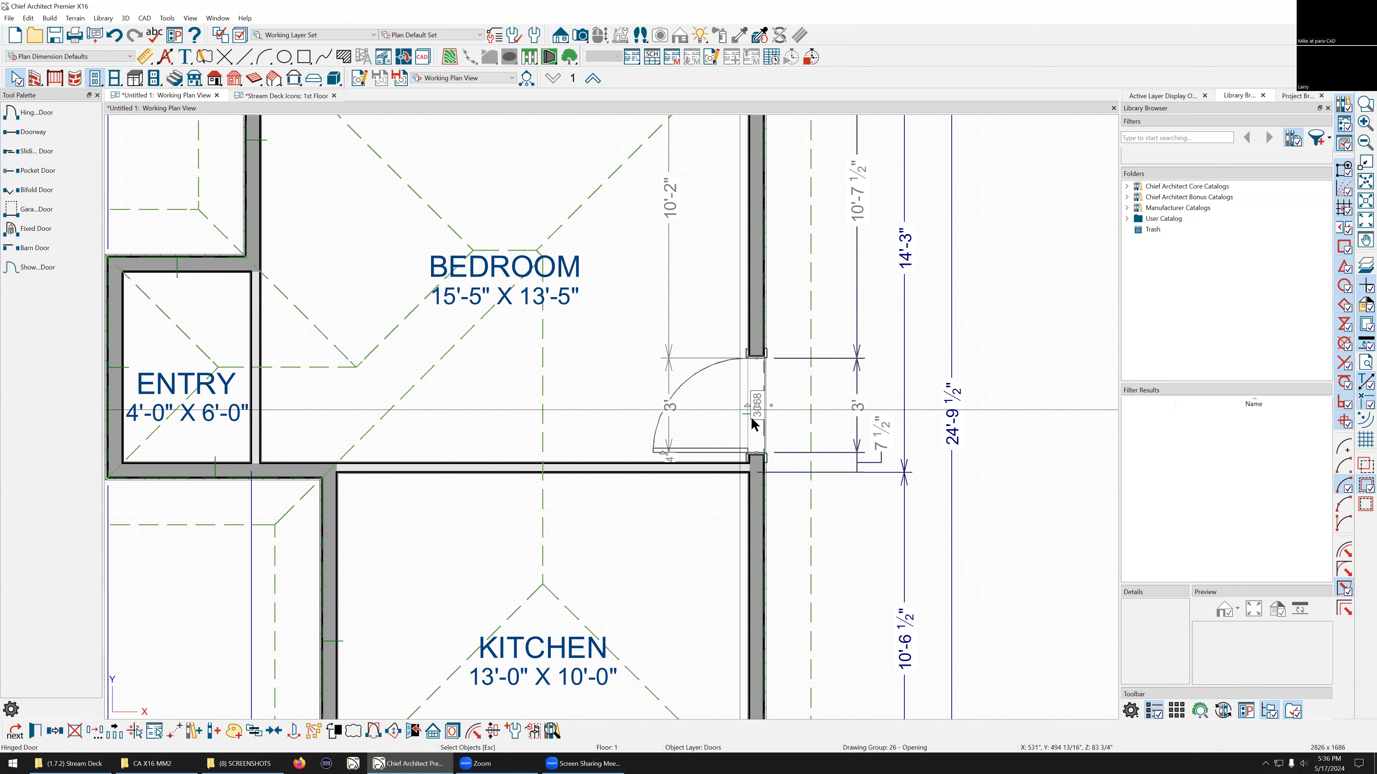
scroll(751, 416, "up", 3)
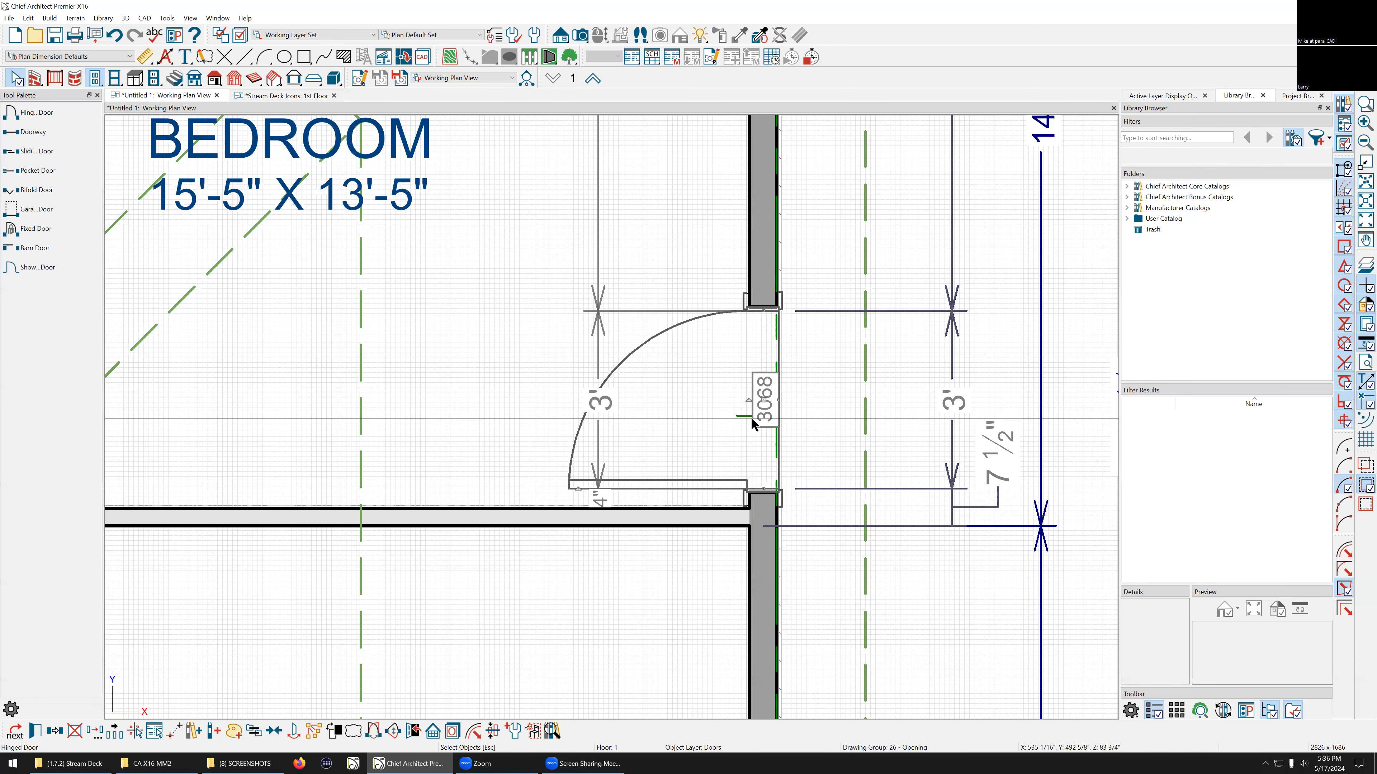
Step: Open the bedroom door's specification to review its framing and casing settings, then close it without changes
left_click(764, 342)
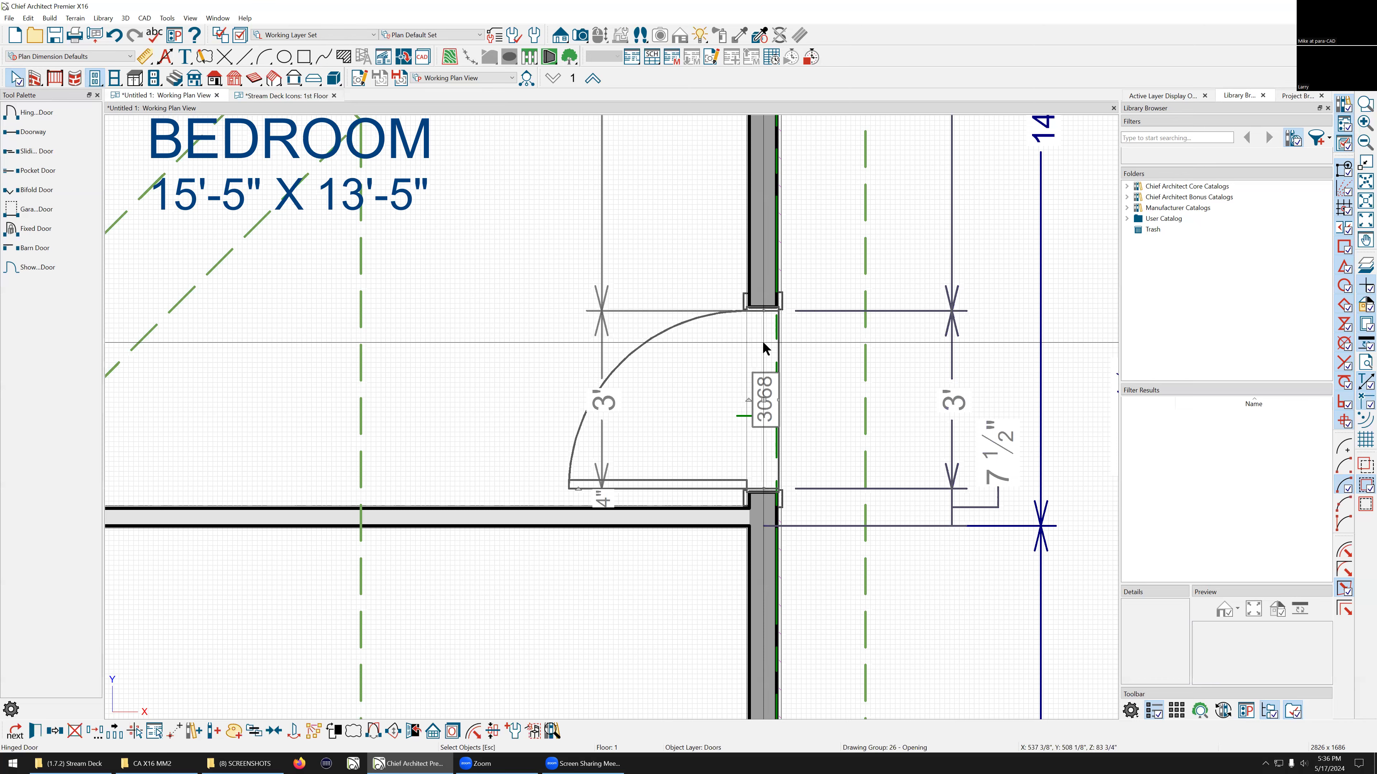
double_click(763, 349)
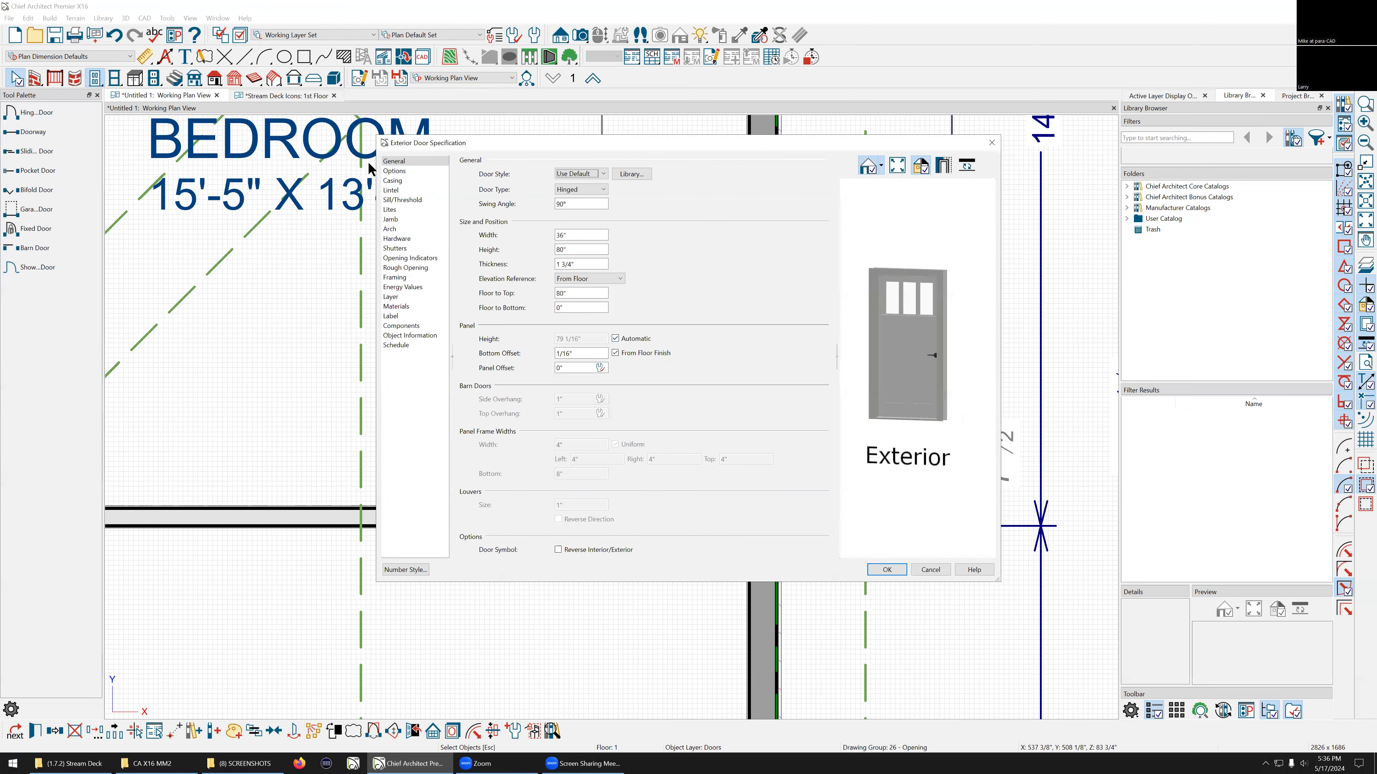
left_click(405, 278)
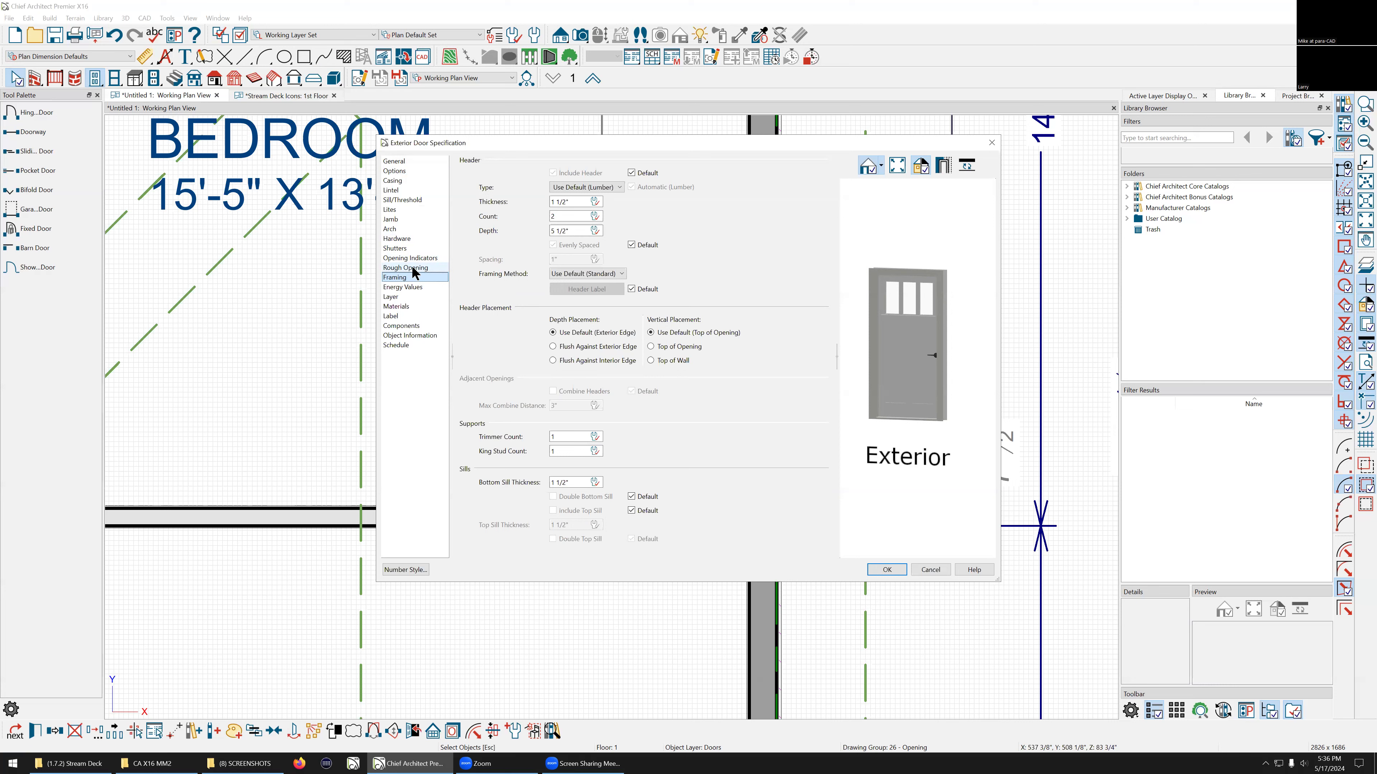
left_click(395, 180)
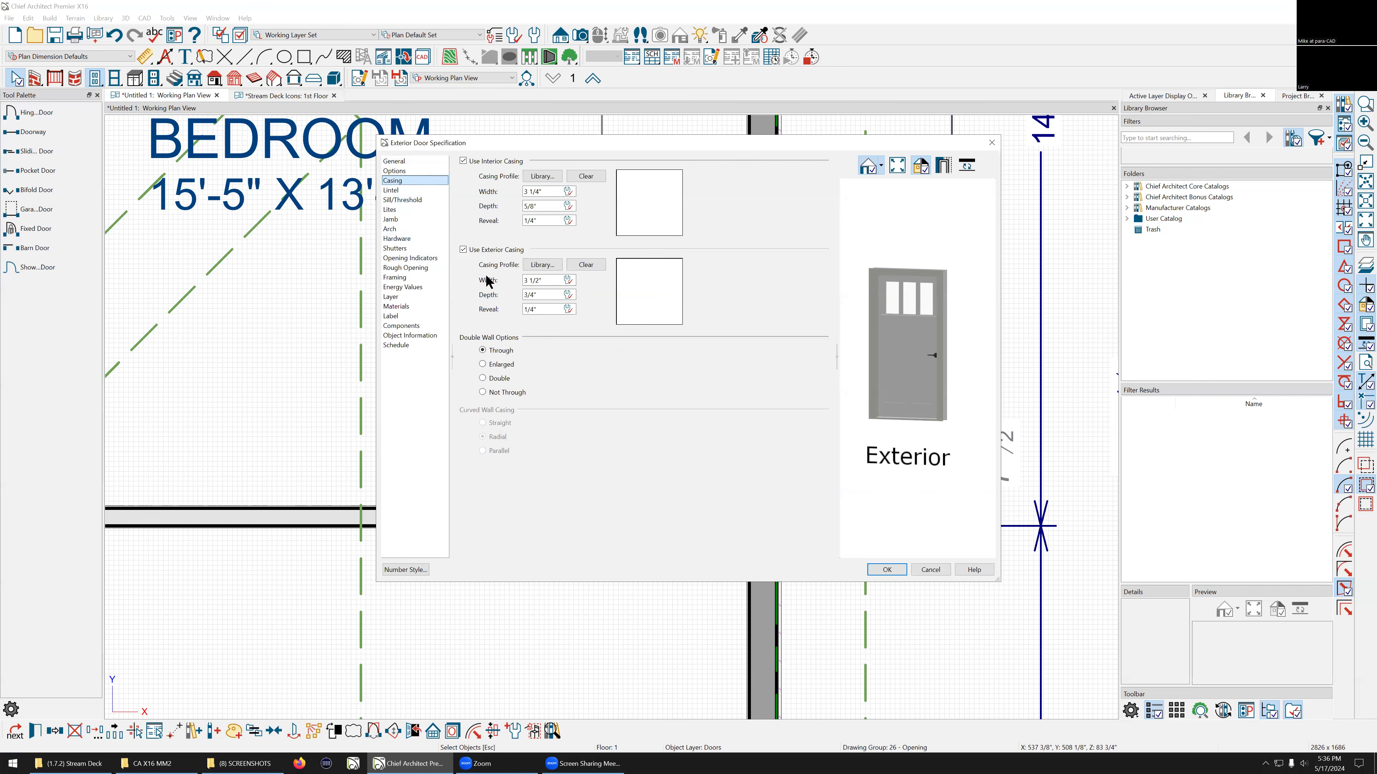
left_click(941, 571)
Step: Move the bedroom room label slightly downward within the bedroom
scroll(848, 548, "down", 3)
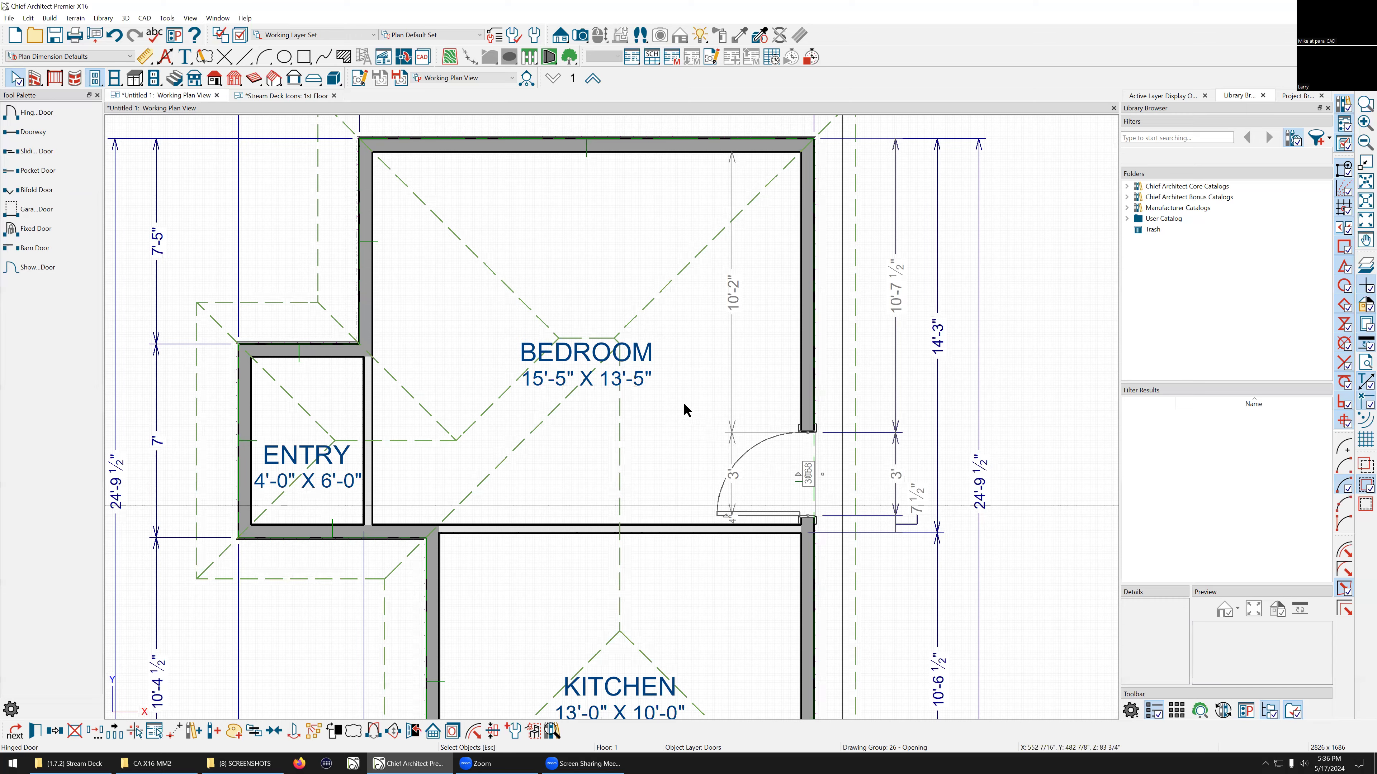
scroll(672, 404, "down", 1)
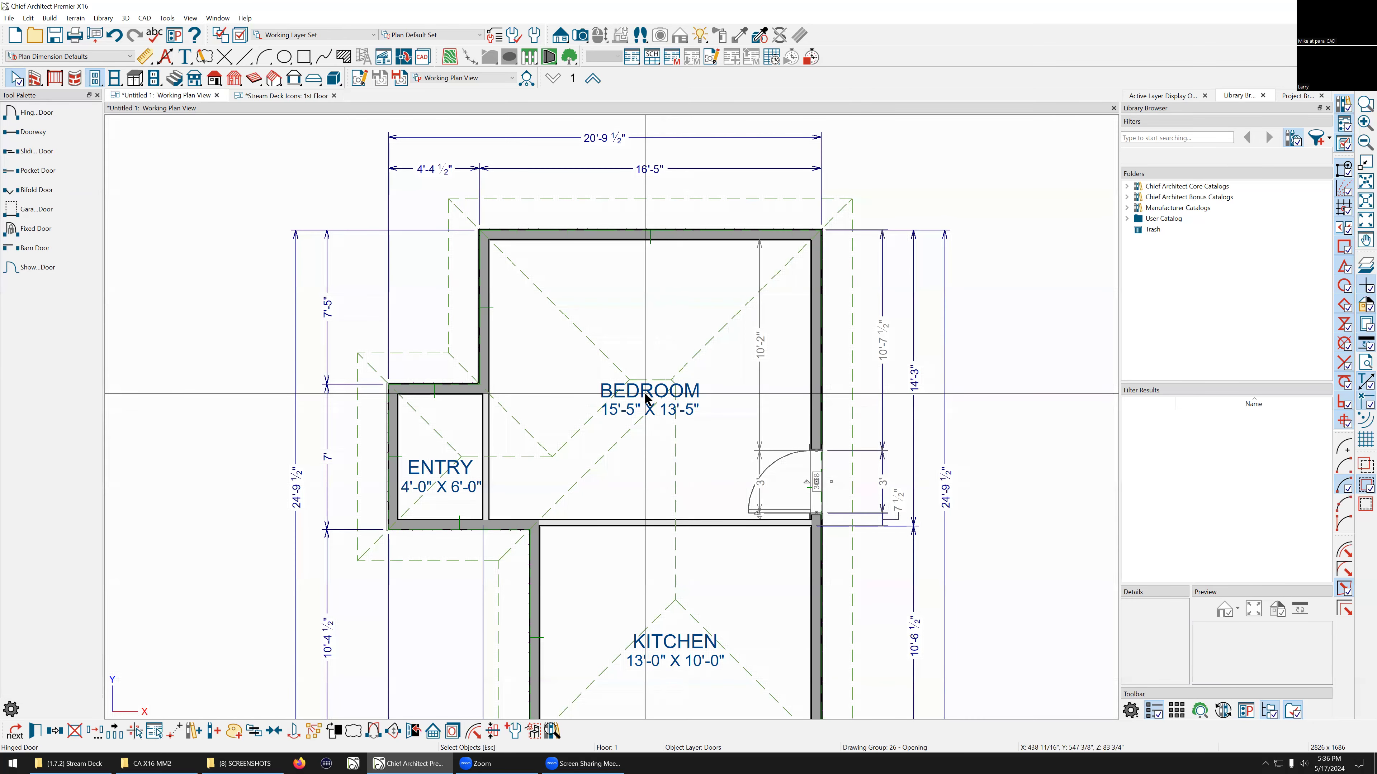
left_click(646, 397)
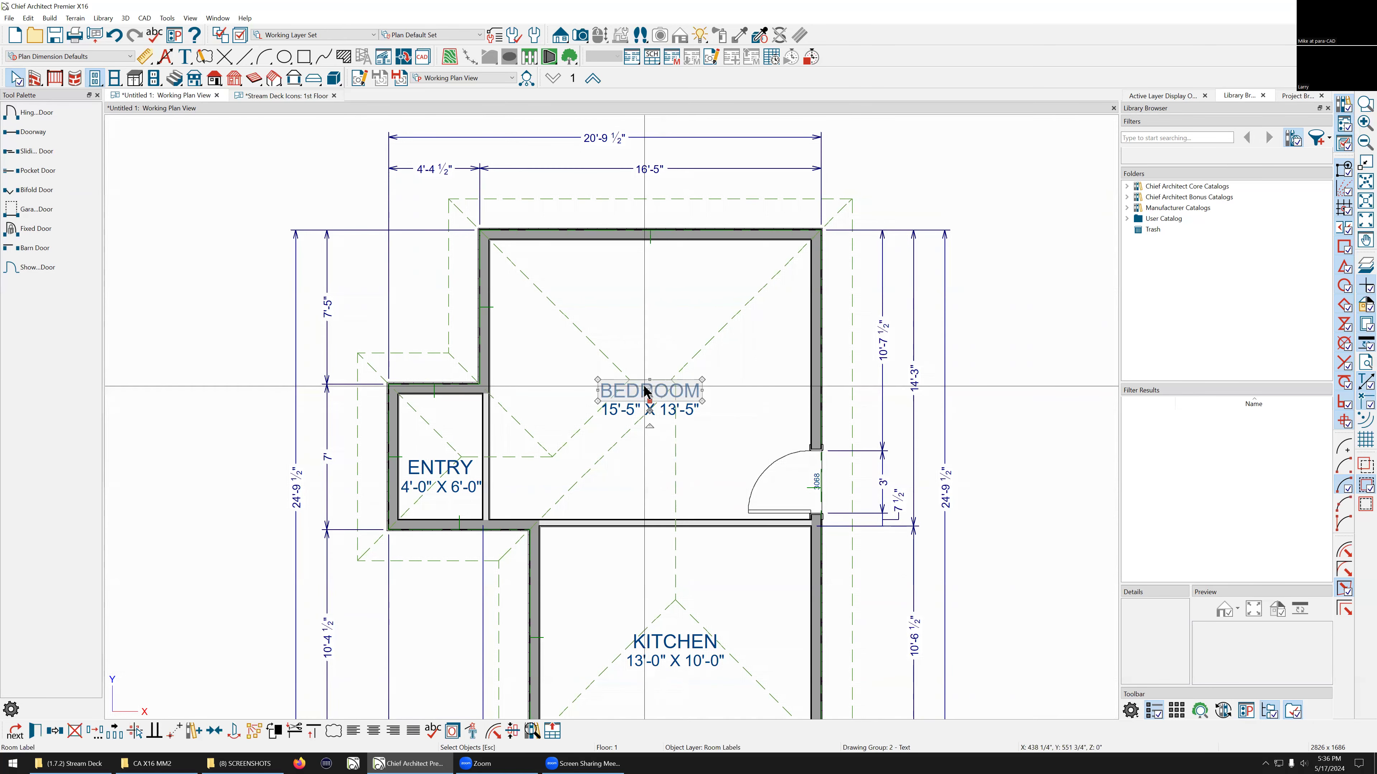
left_click_drag(648, 389, 649, 434)
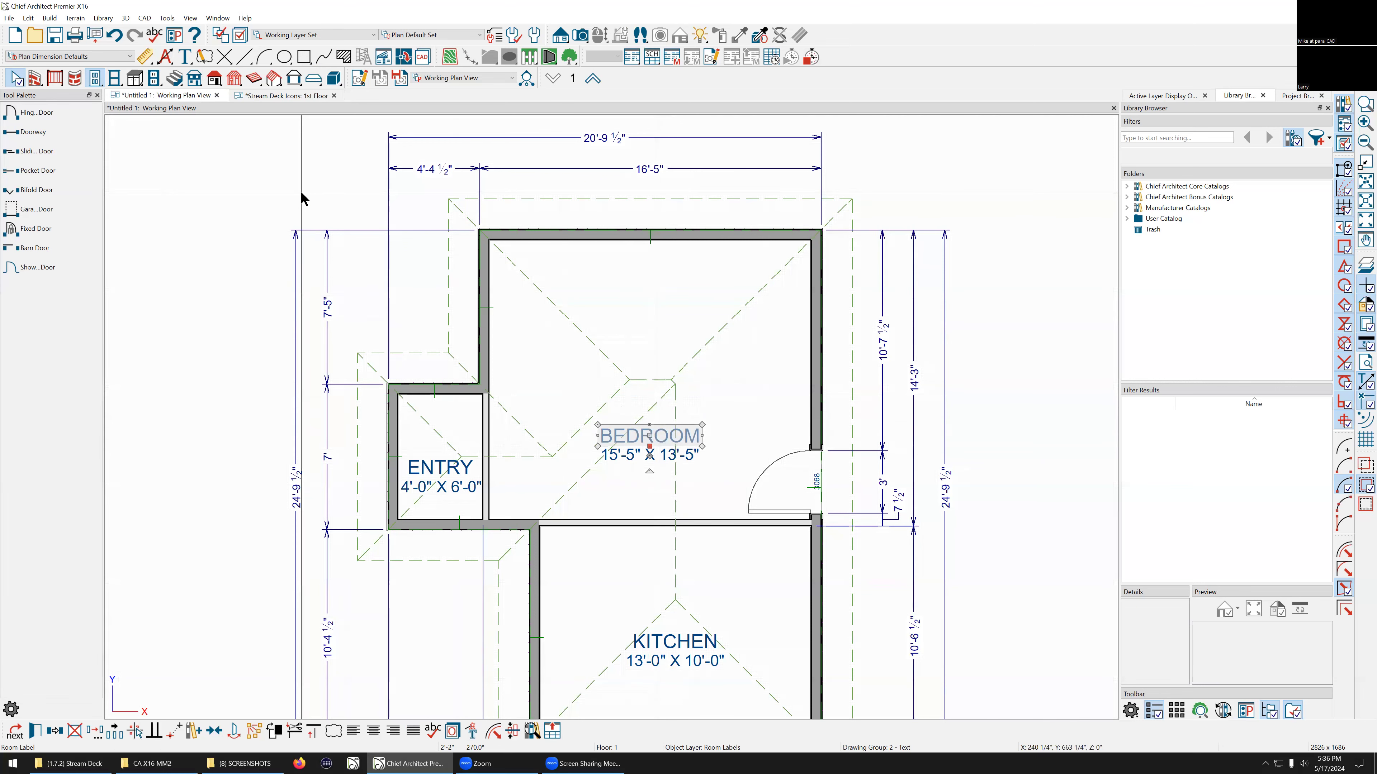
Step: Hide the Rooms, Interior Dimensions layer in the active layer display options, then deselect everything
scroll(639, 342, "down", 2)
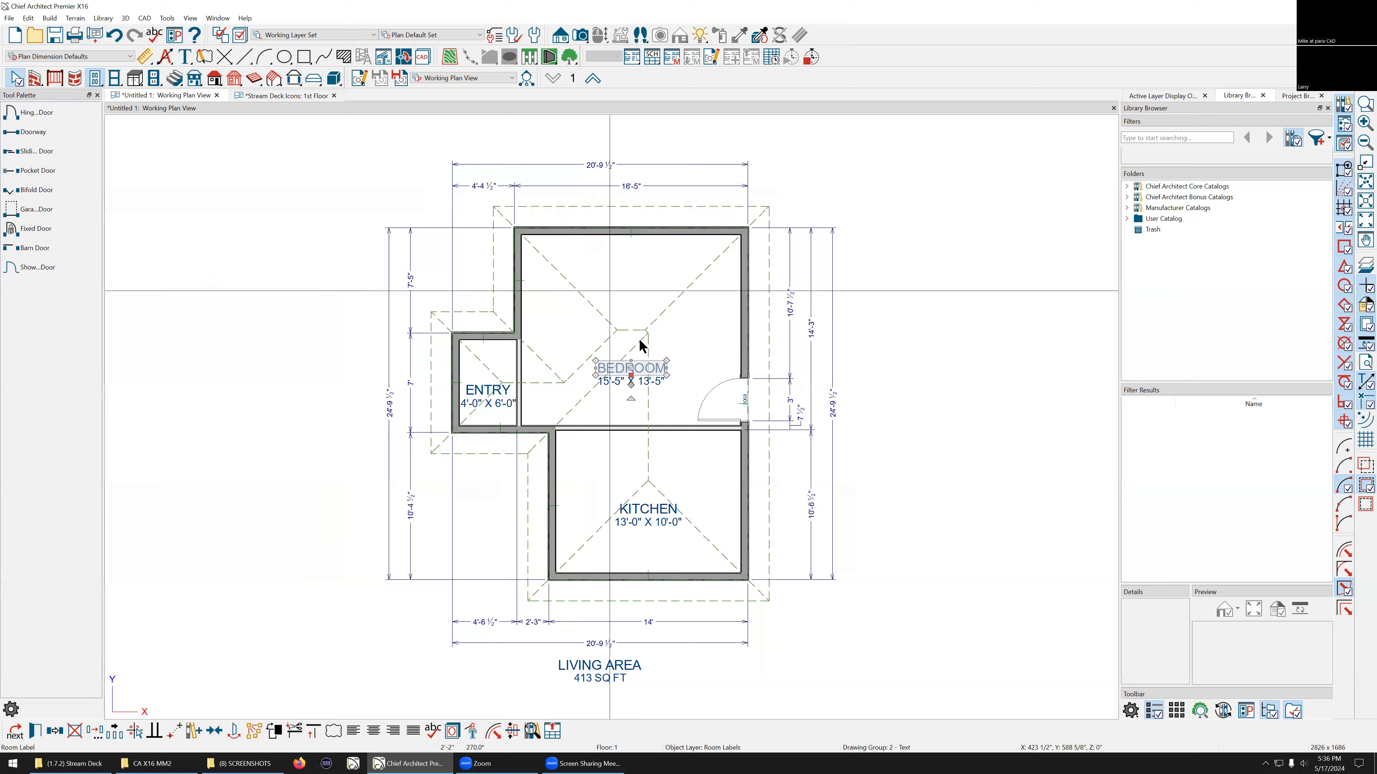
scroll(651, 327, "up", 2)
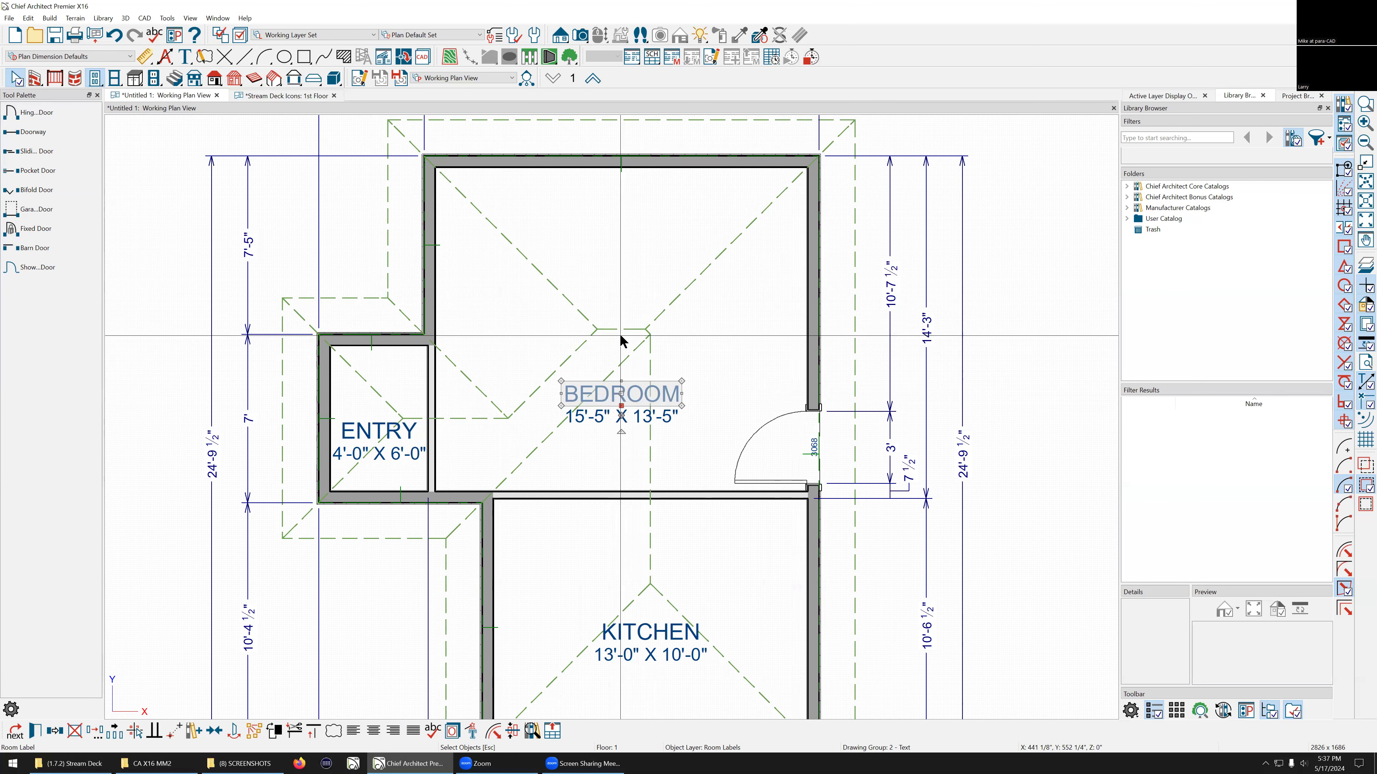
scroll(808, 428, "up", 3)
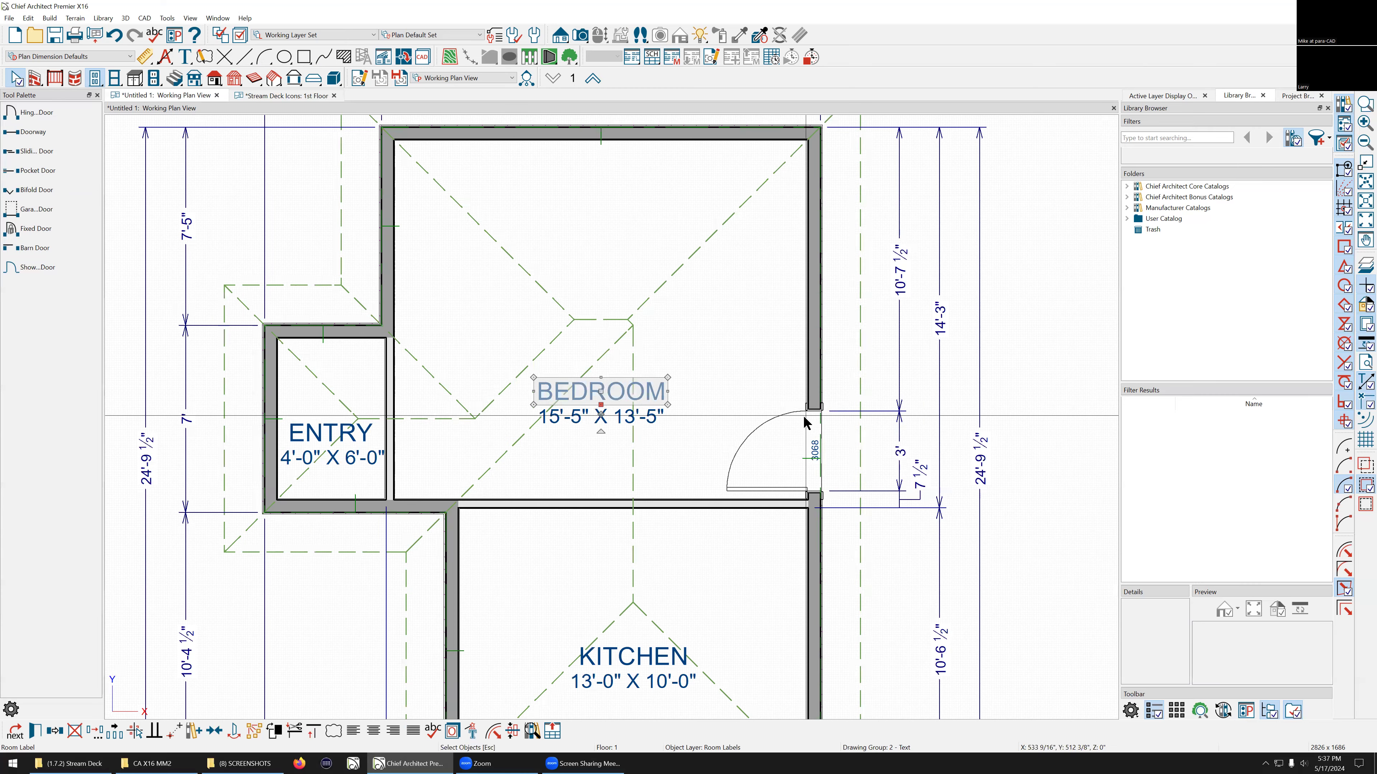
scroll(816, 461, "down", 4)
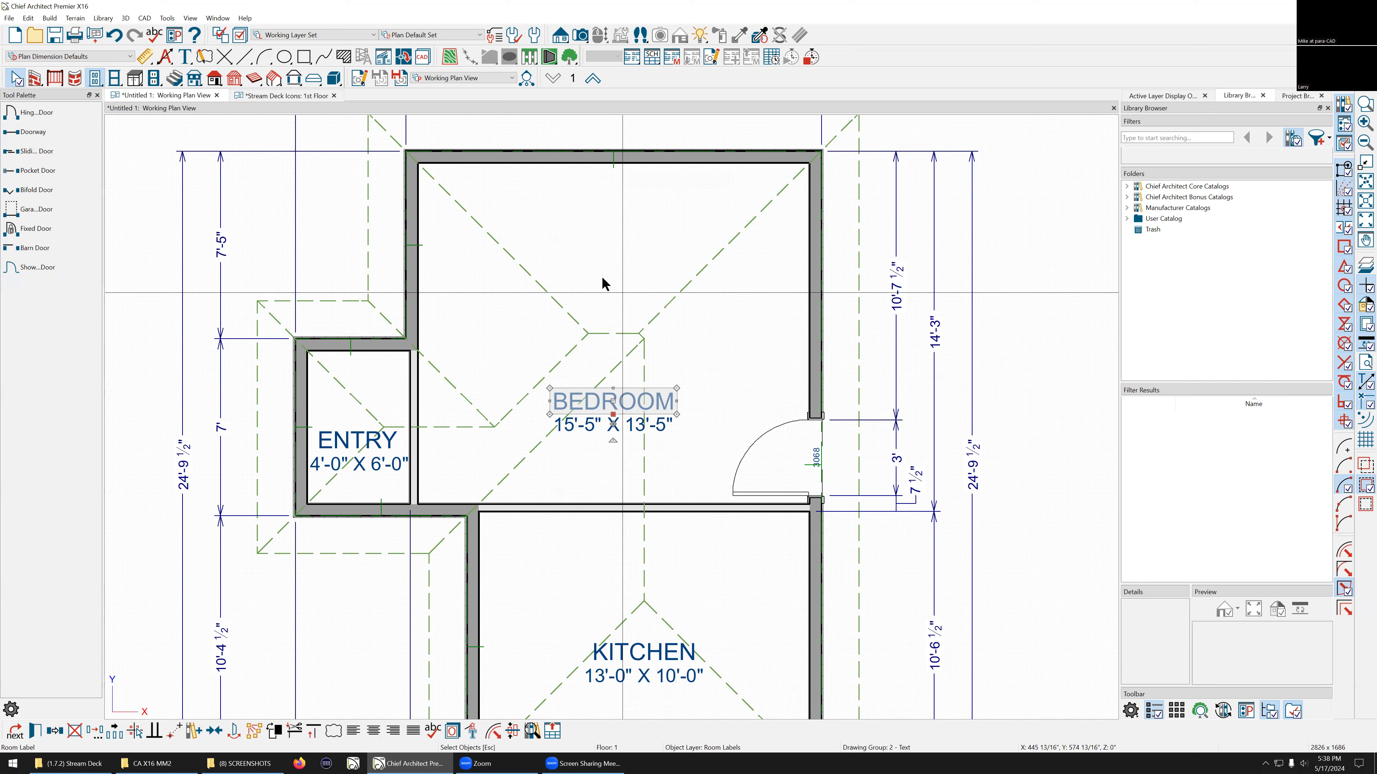
scroll(601, 276, "down", 2)
scroll(617, 370, "up", 2)
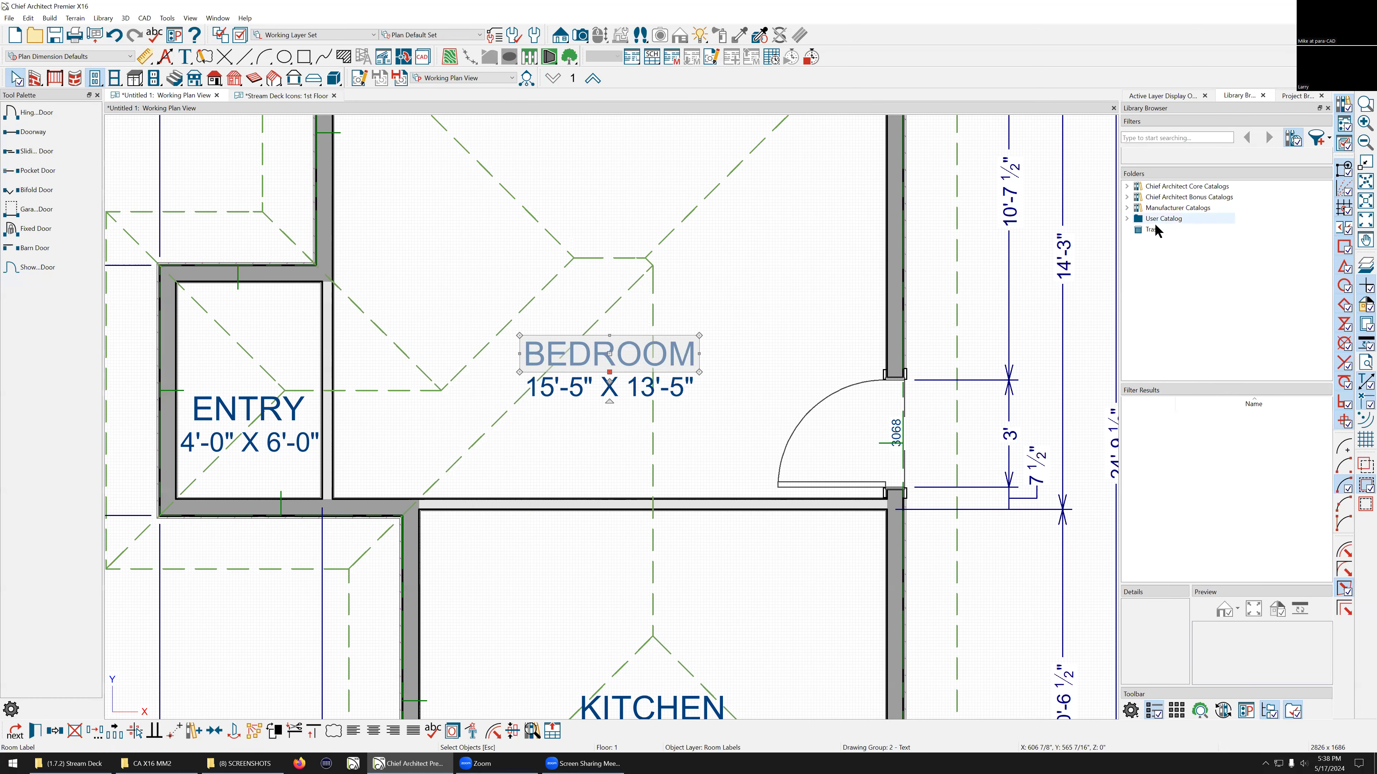
left_click(1166, 100)
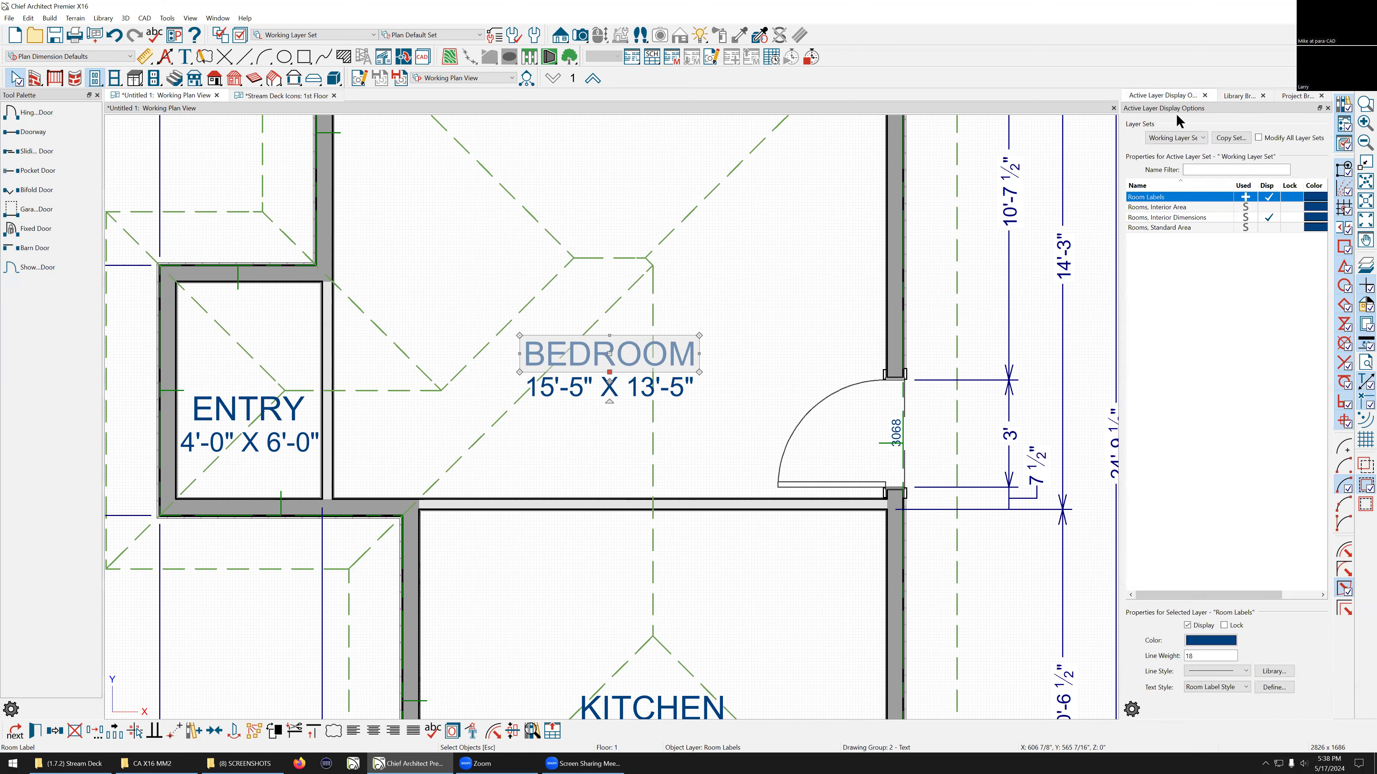
left_click(1267, 218)
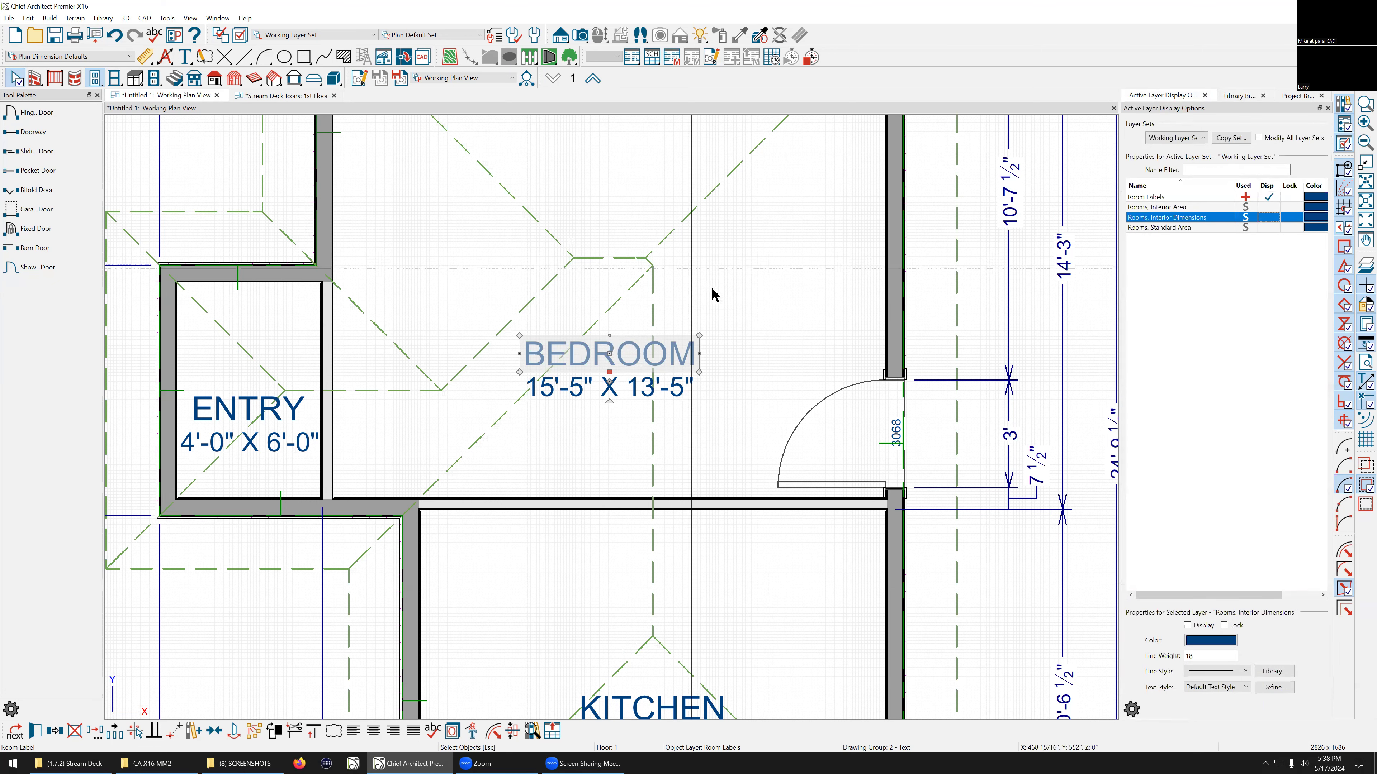
scroll(713, 299, "down", 2)
left_click(234, 395)
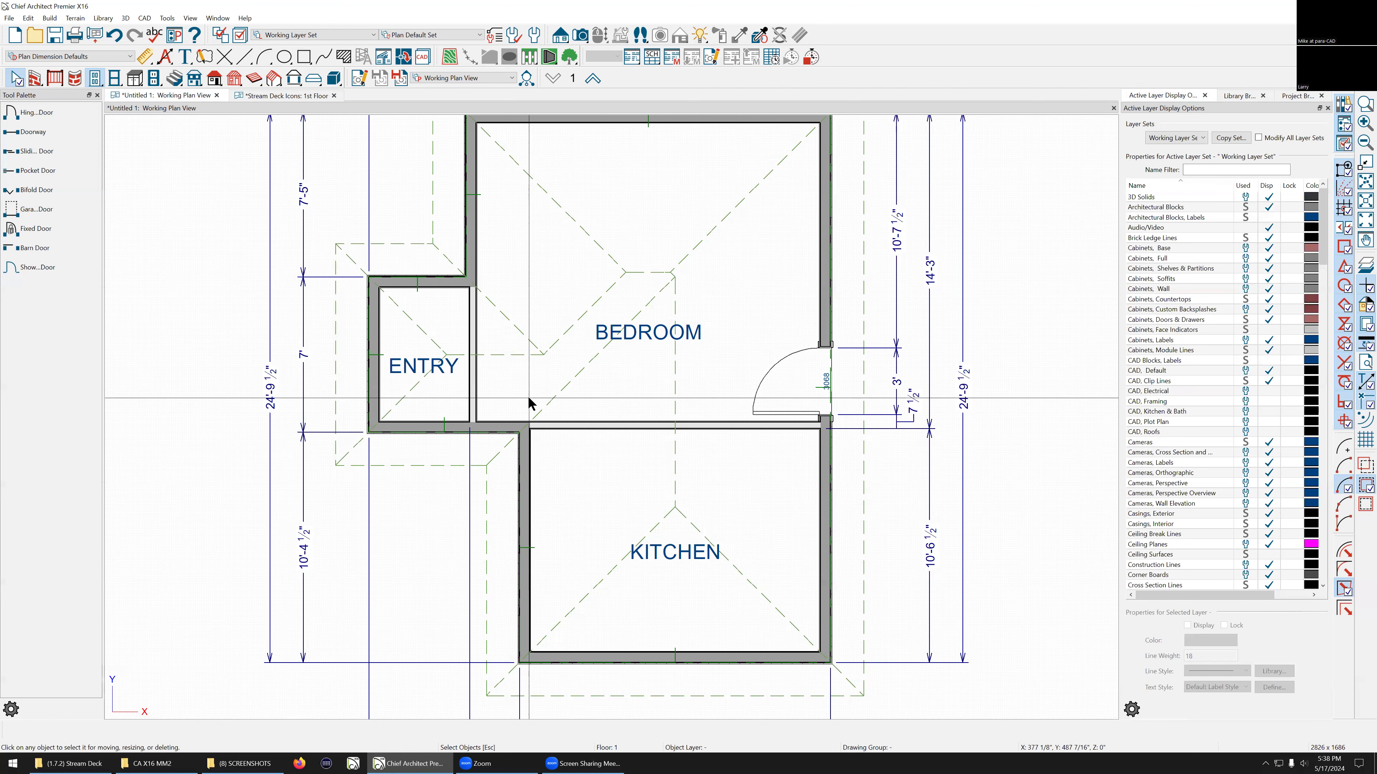
Step: Select the bedroom door to check its layers in the layer display options, and zoom out to the whole plan
scroll(826, 384, "up", 3)
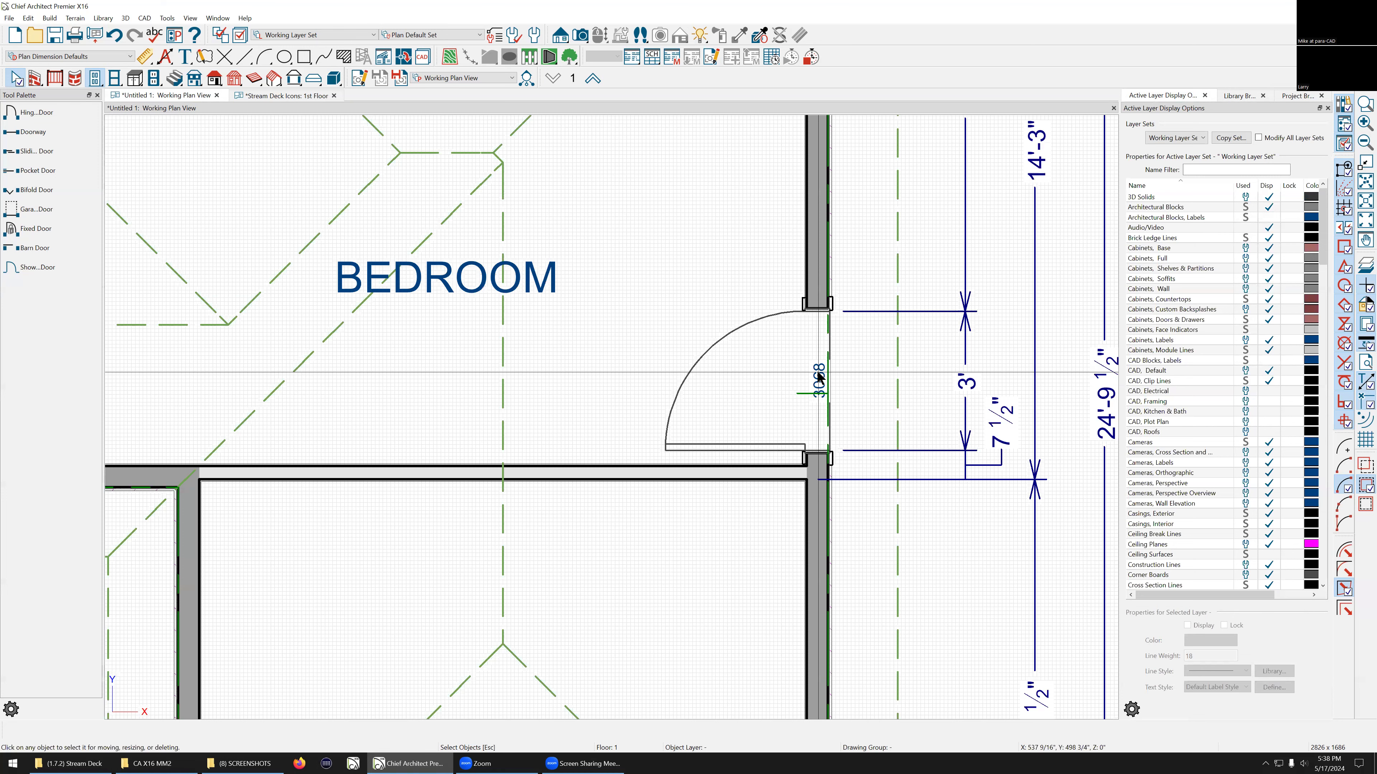
left_click(820, 378)
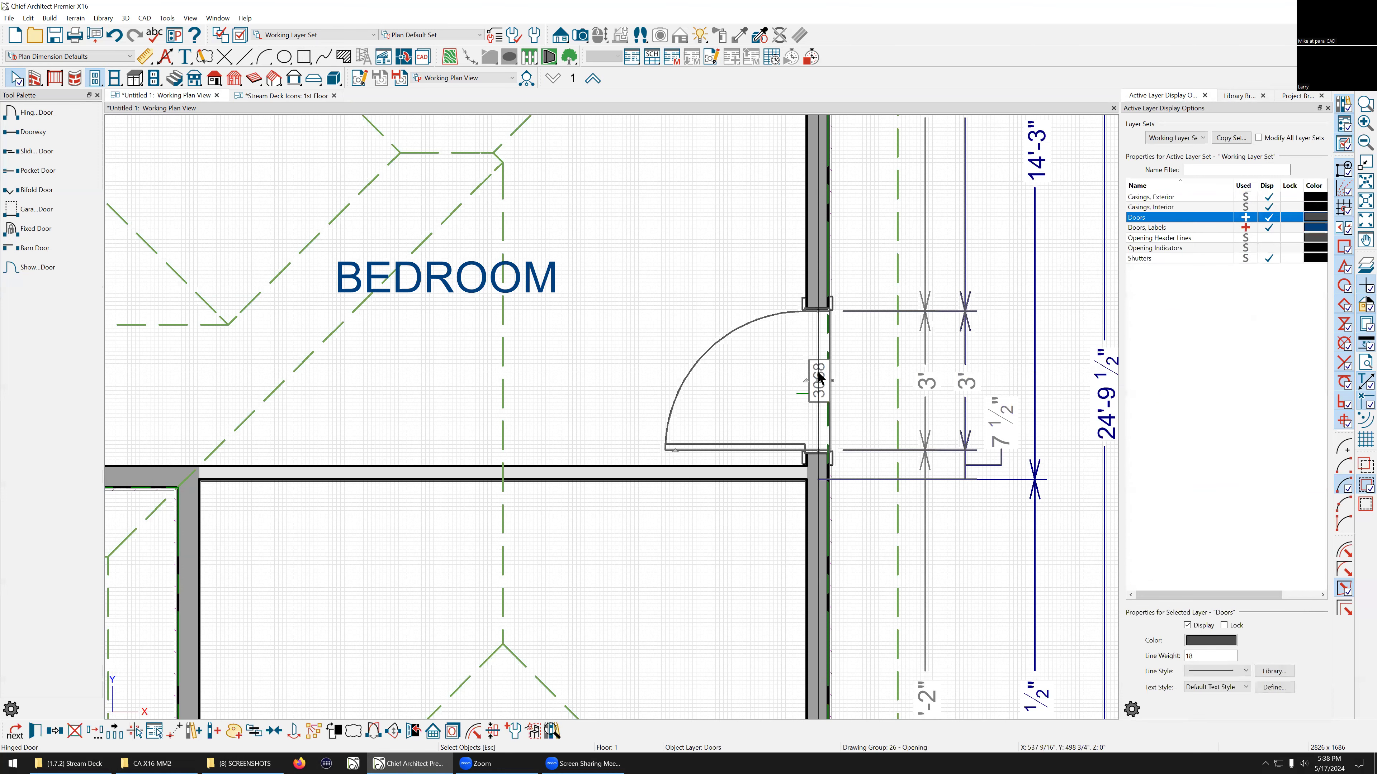
scroll(819, 378, "down", 3)
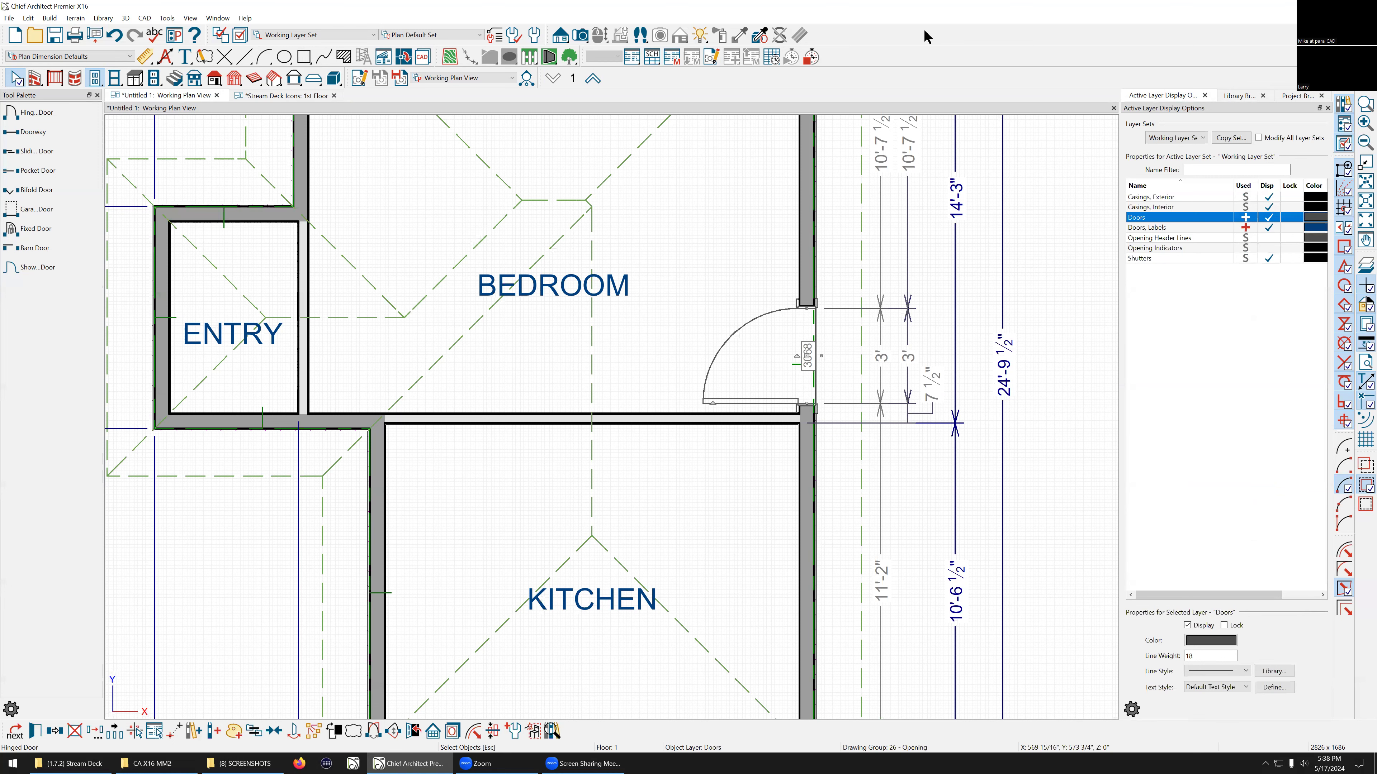
scroll(620, 373, "down", 2)
scroll(620, 368, "down", 3)
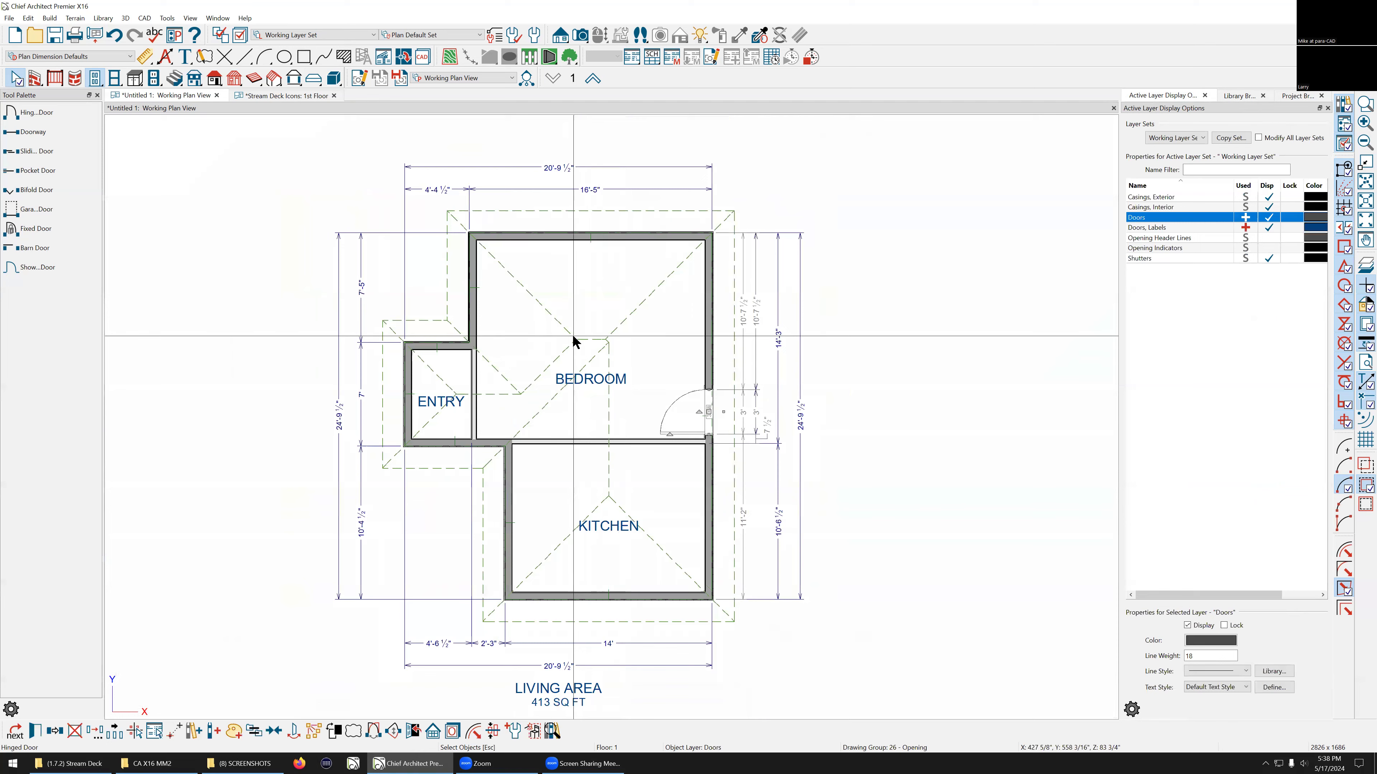
scroll(573, 341, "up", 1)
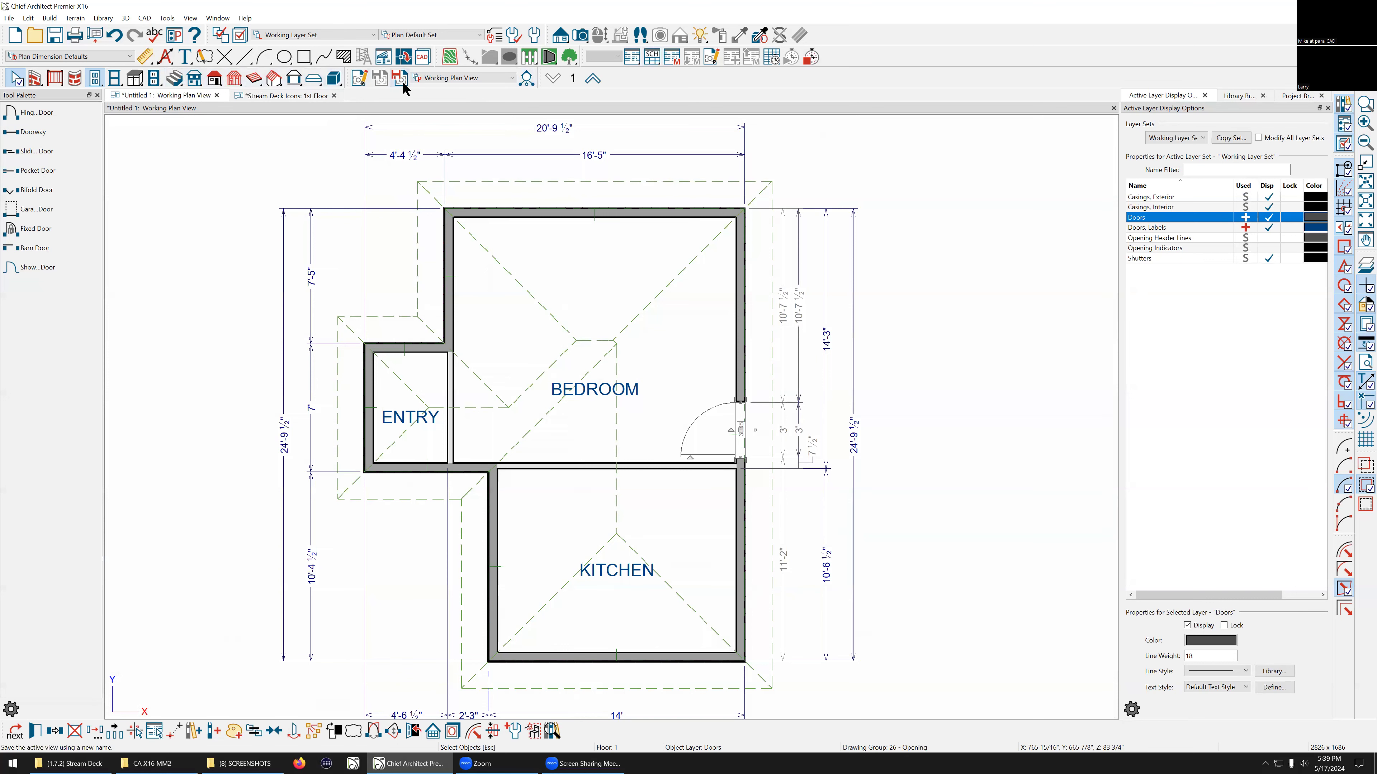
Step: Place a ceiling light in the upper middle of the bedroom using the electrical Light tool
left_click(154, 77)
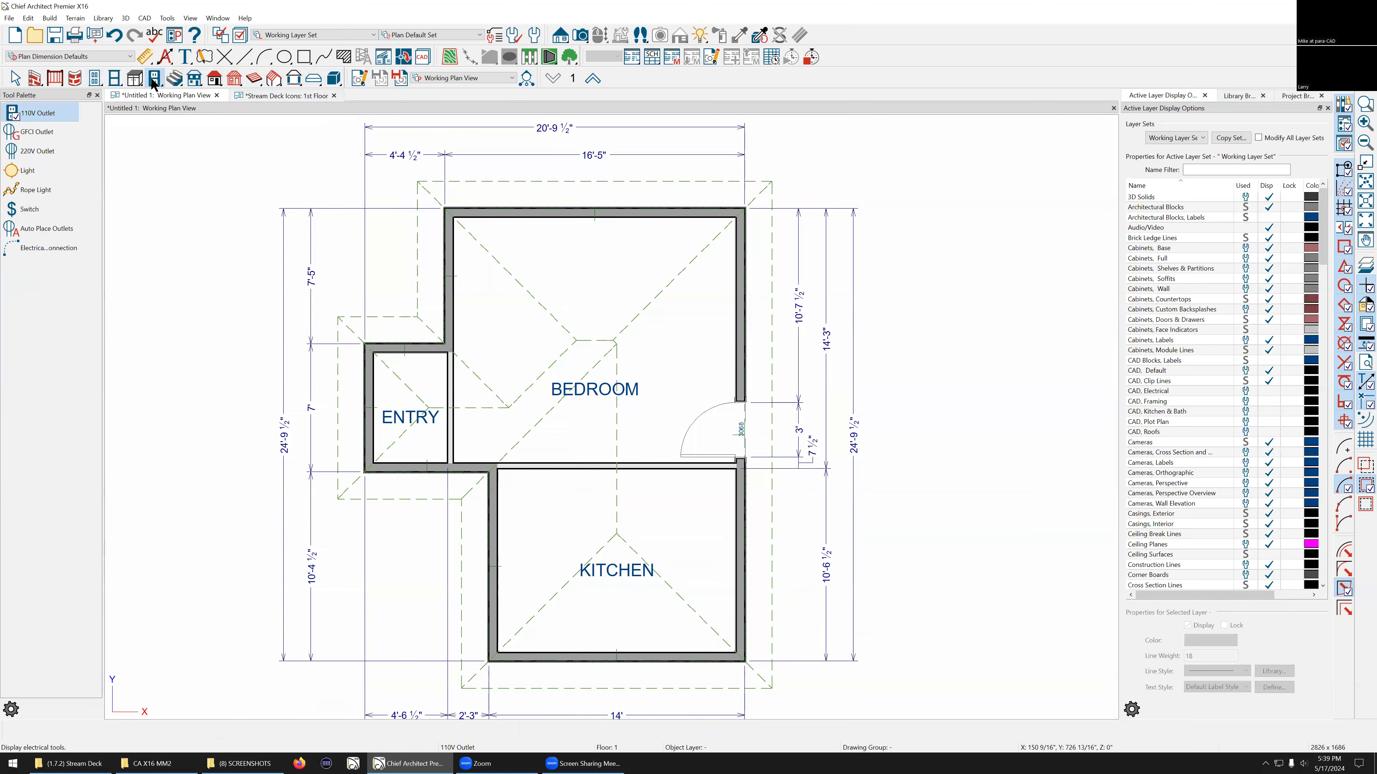
left_click(30, 171)
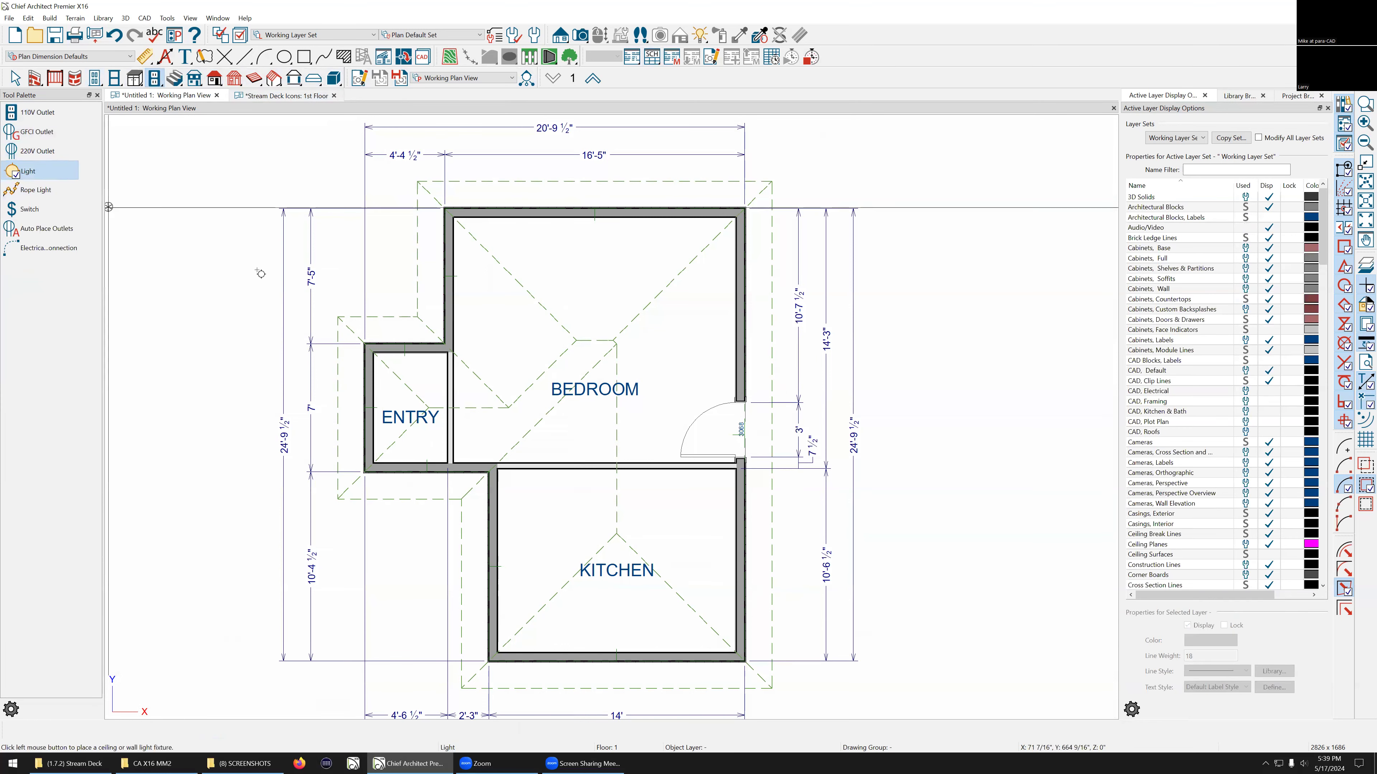
scroll(590, 349, "up", 3)
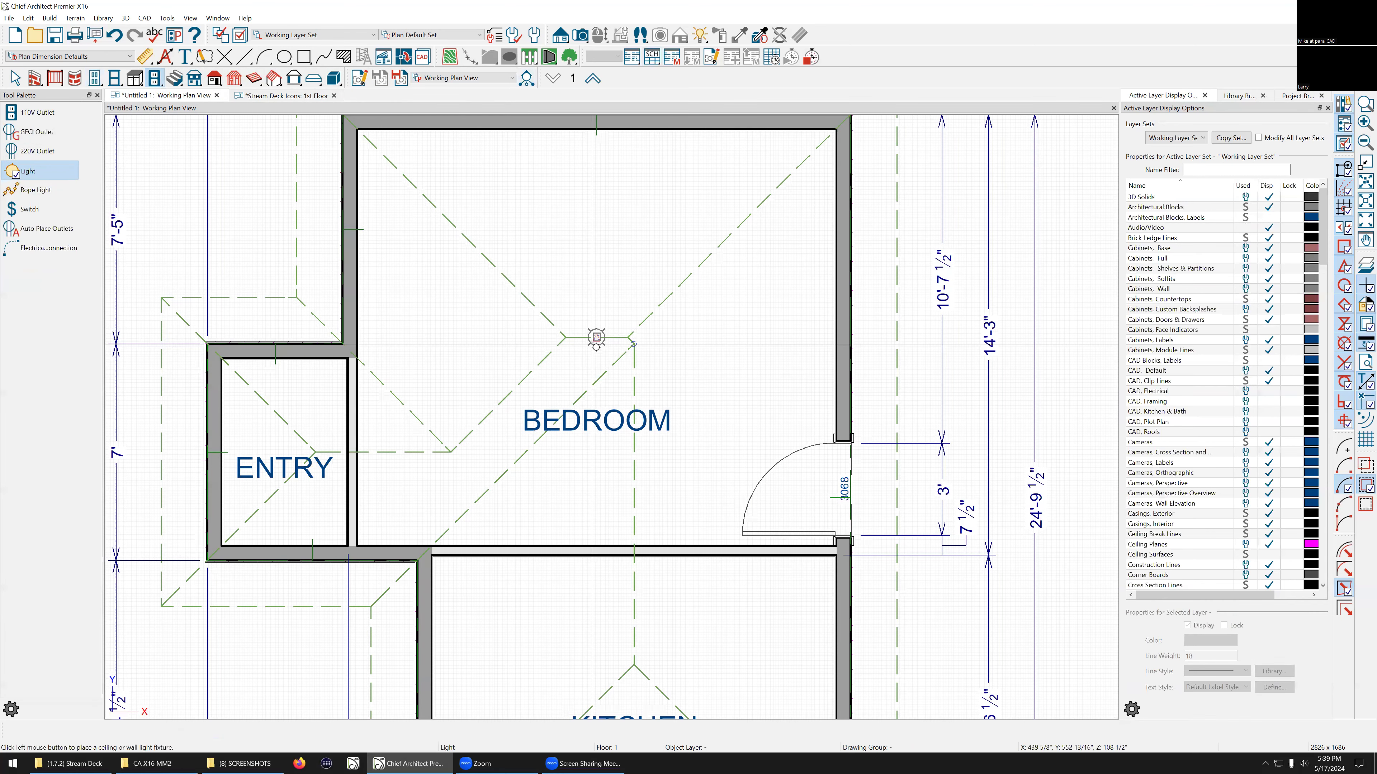
left_click(596, 337)
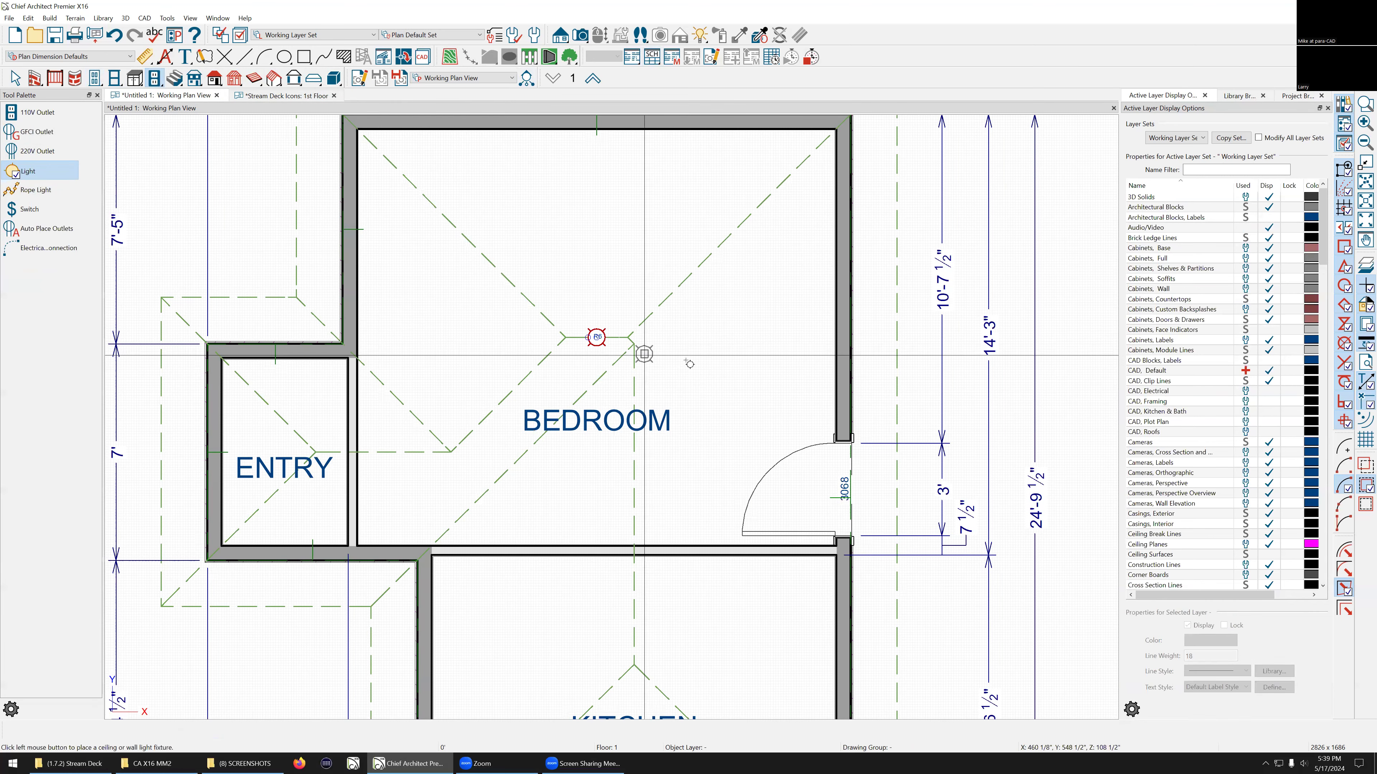
Step: Place a wall switch on the bedroom's right wall just above the door
scroll(740, 359, "up", 2)
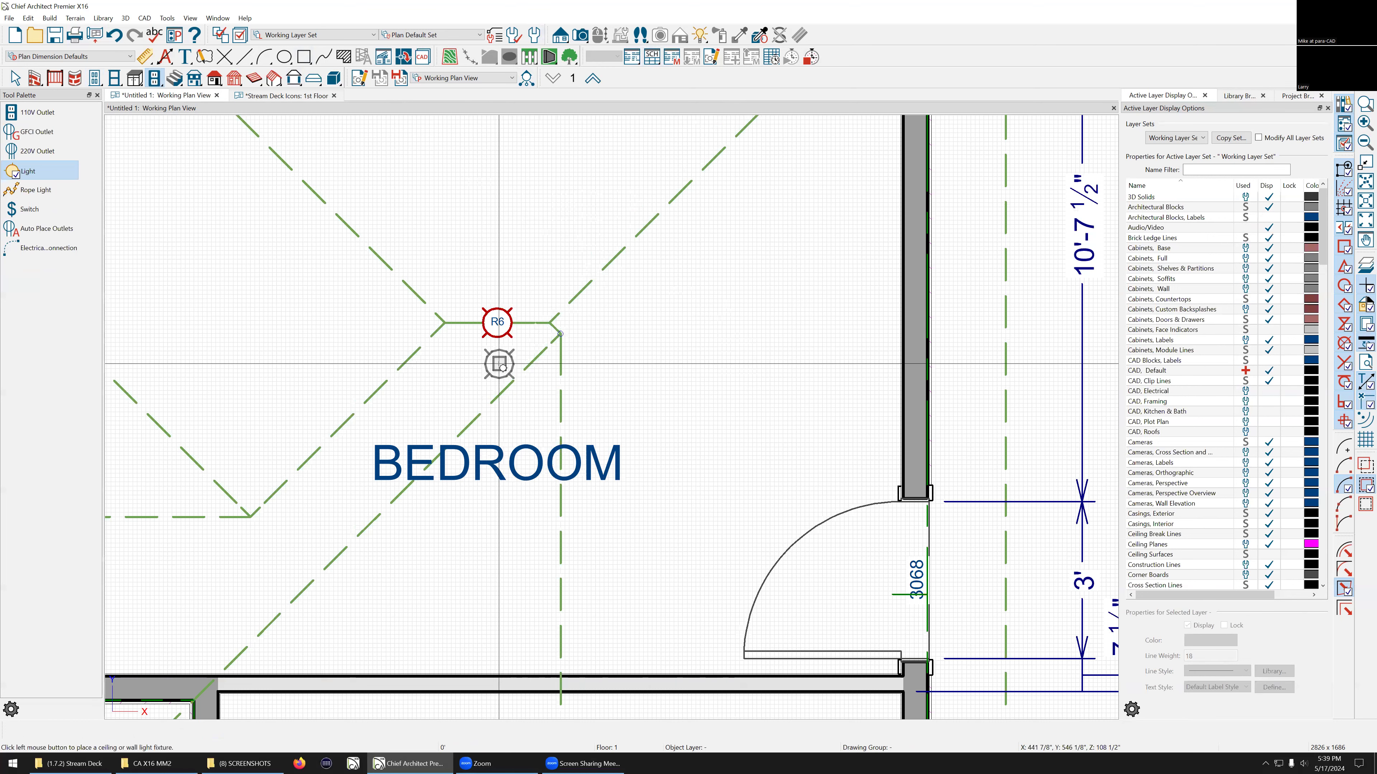
key("space")
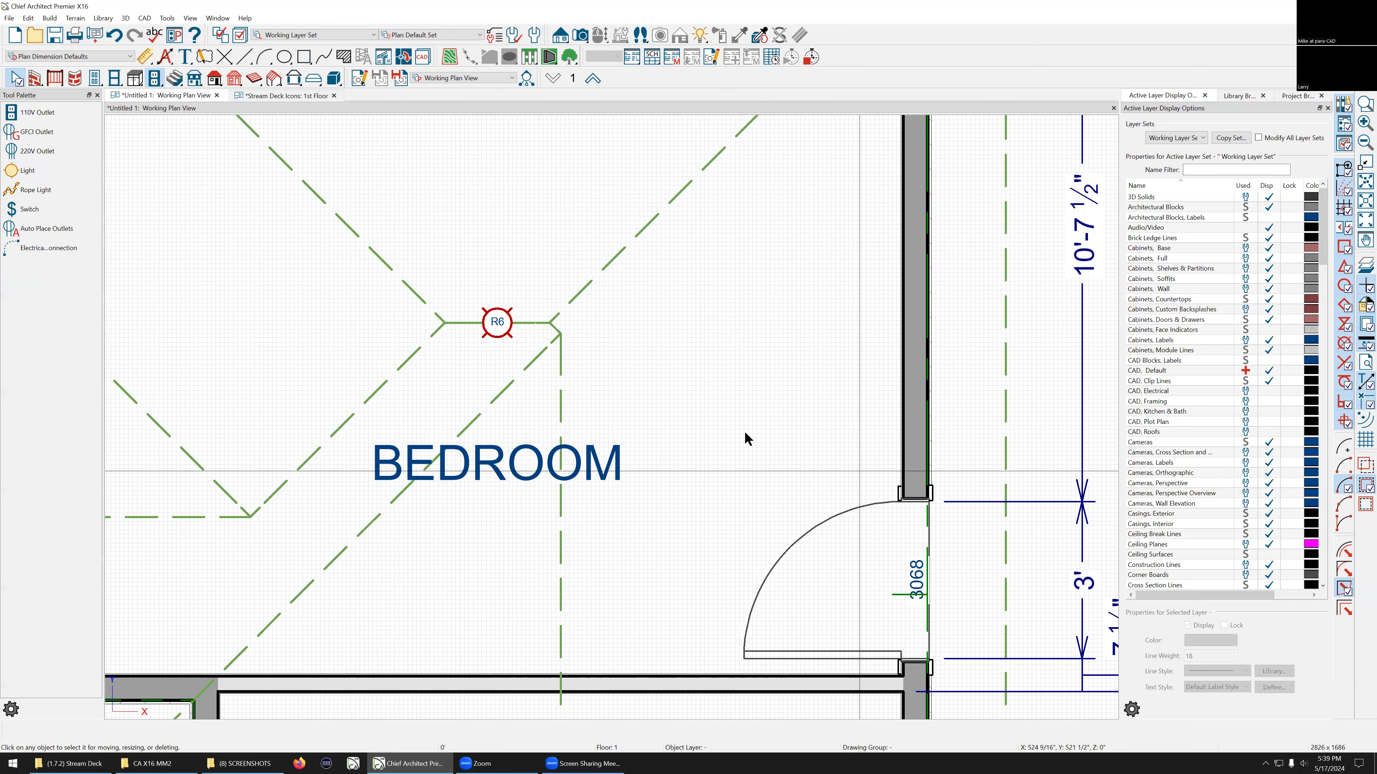
left_click(34, 115)
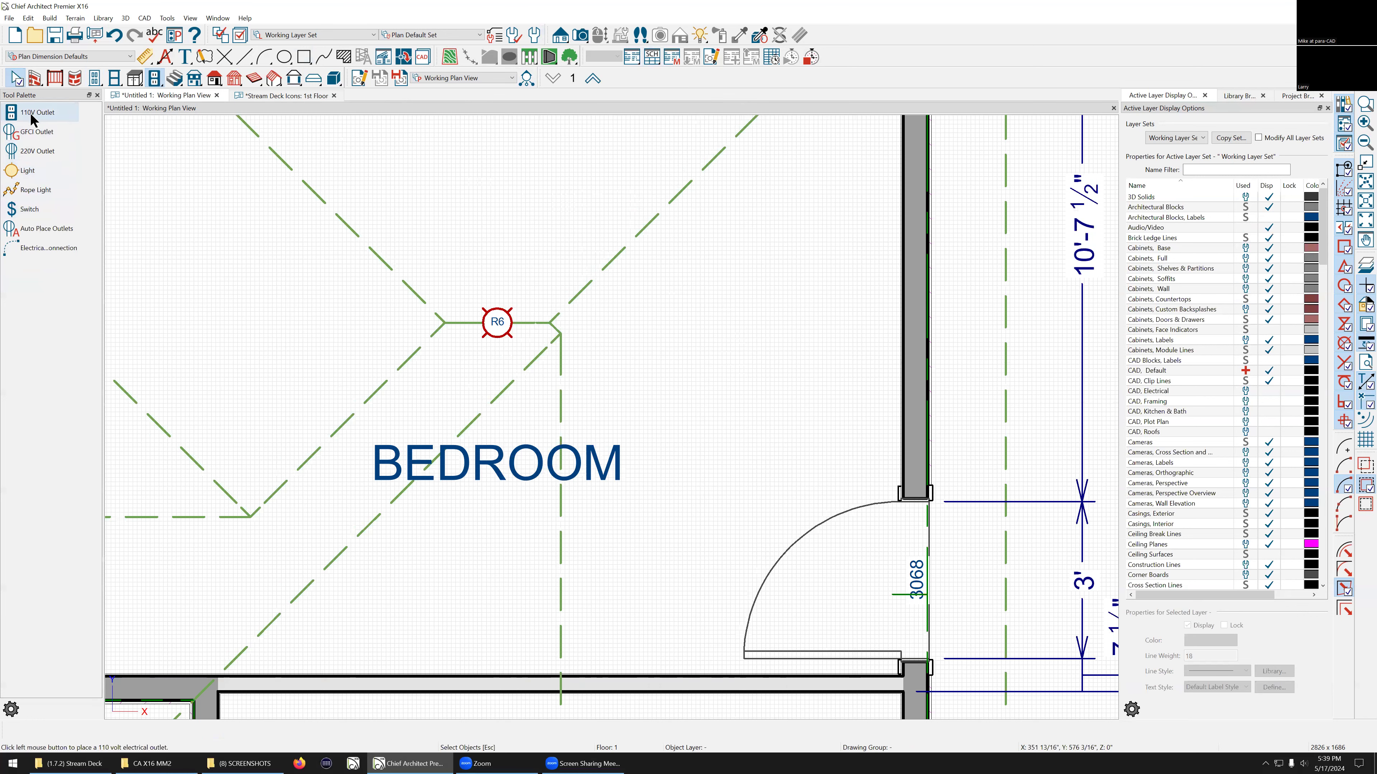
left_click(29, 210)
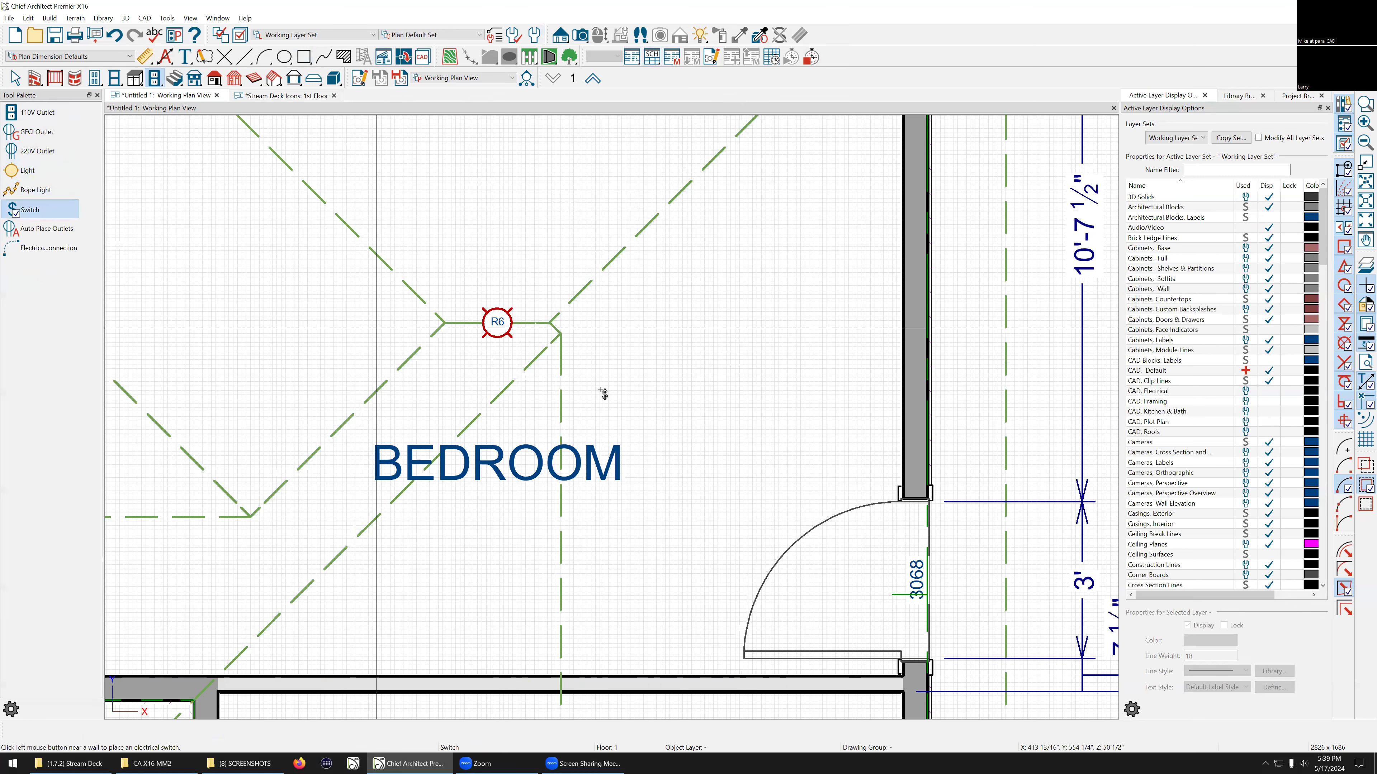
left_click(868, 475)
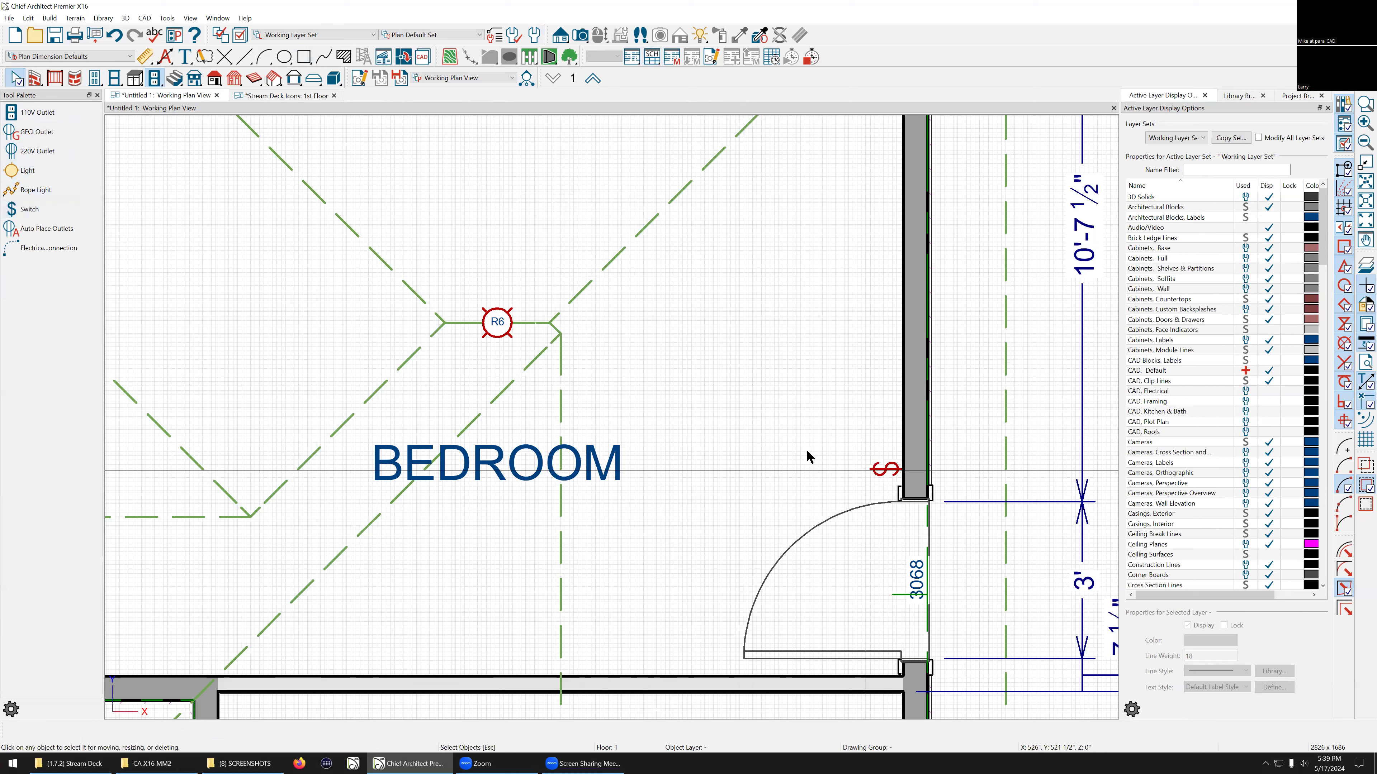
Step: Draw an electrical connection from the new switch to the bedroom ceiling light
left_click(43, 248)
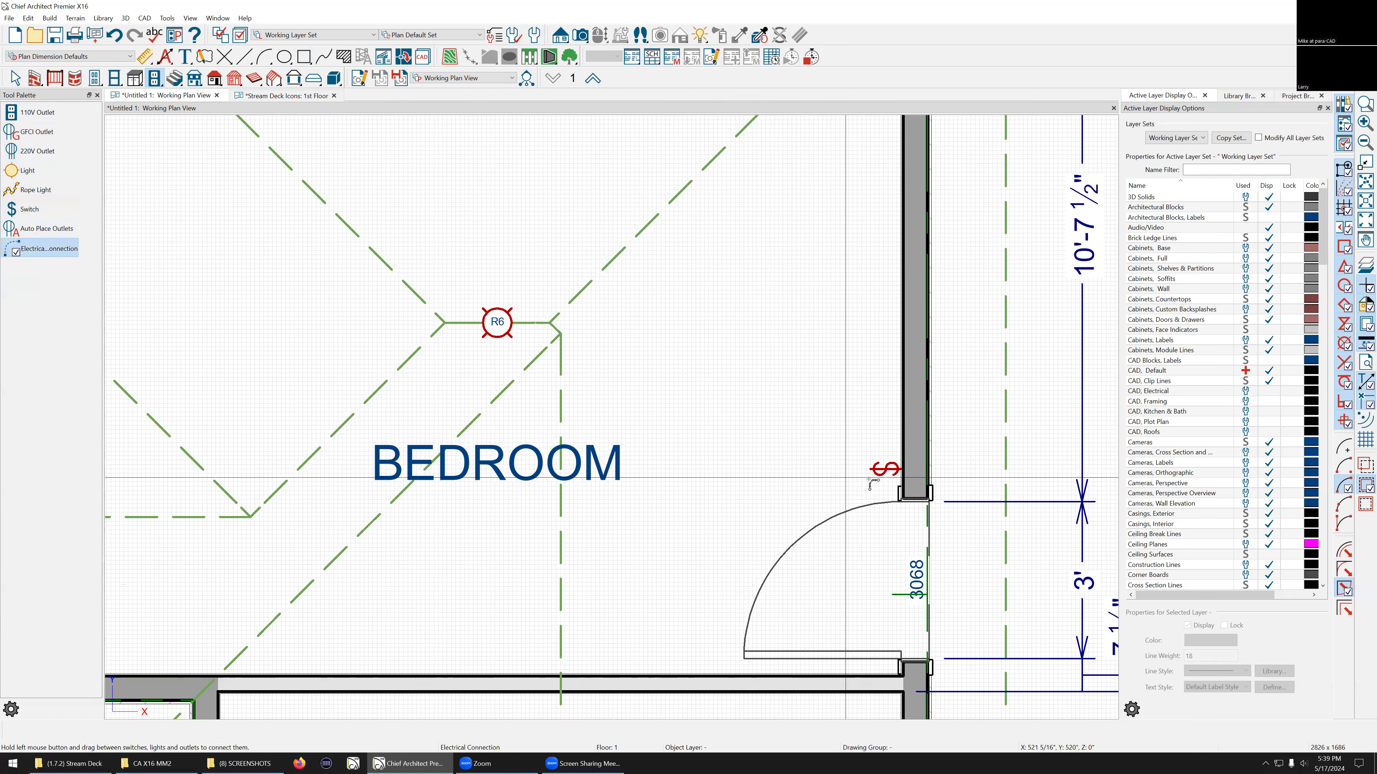
left_click_drag(870, 469, 496, 322)
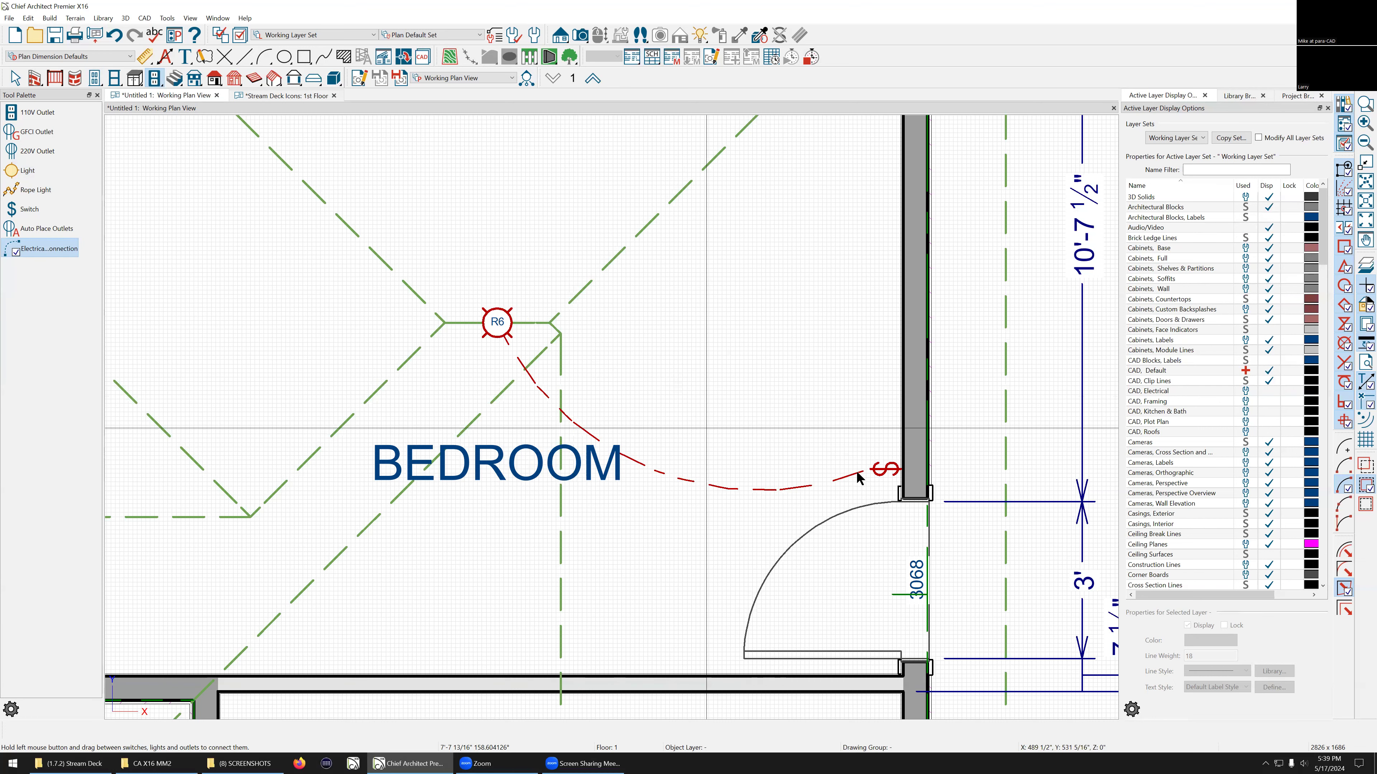
key("space")
Step: Try setting the switch to use a specified label in its specification dialog
left_click(884, 471)
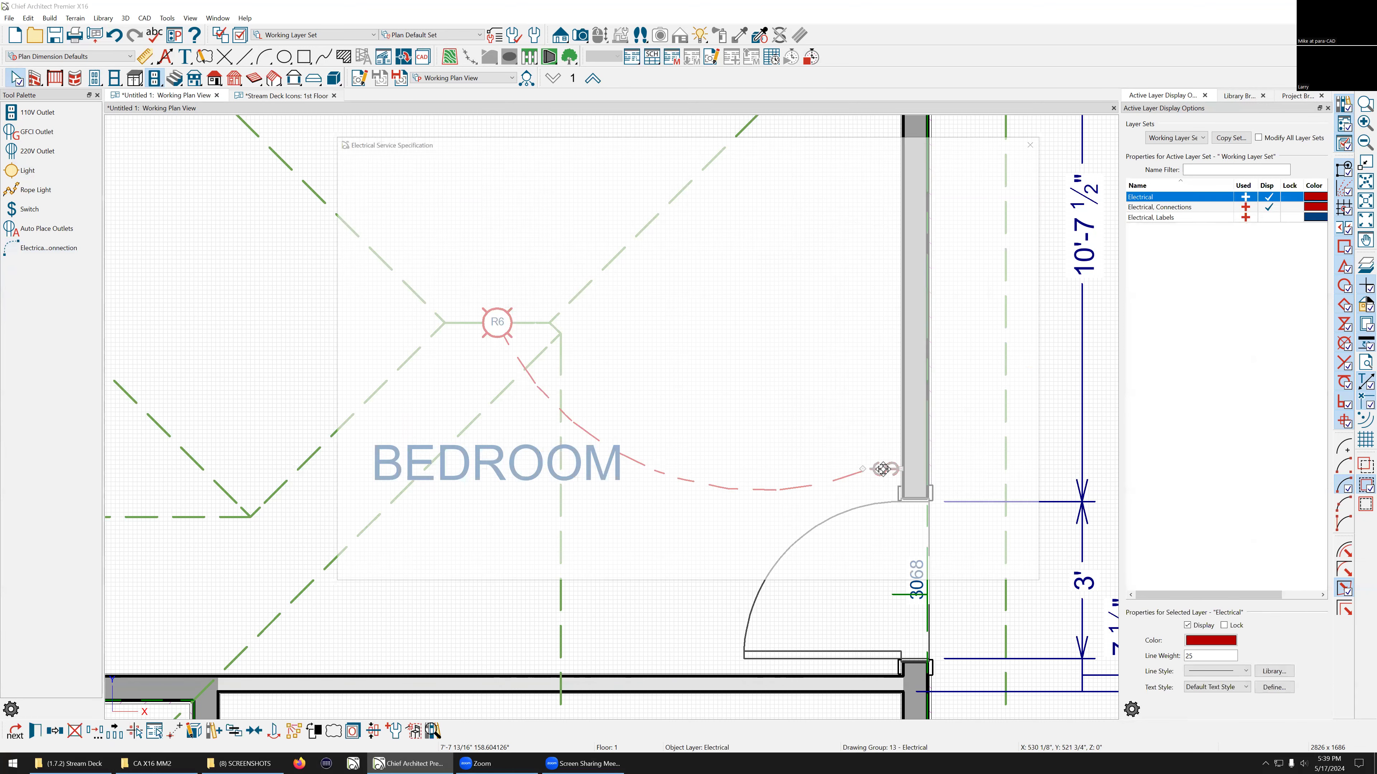
double_click(883, 471)
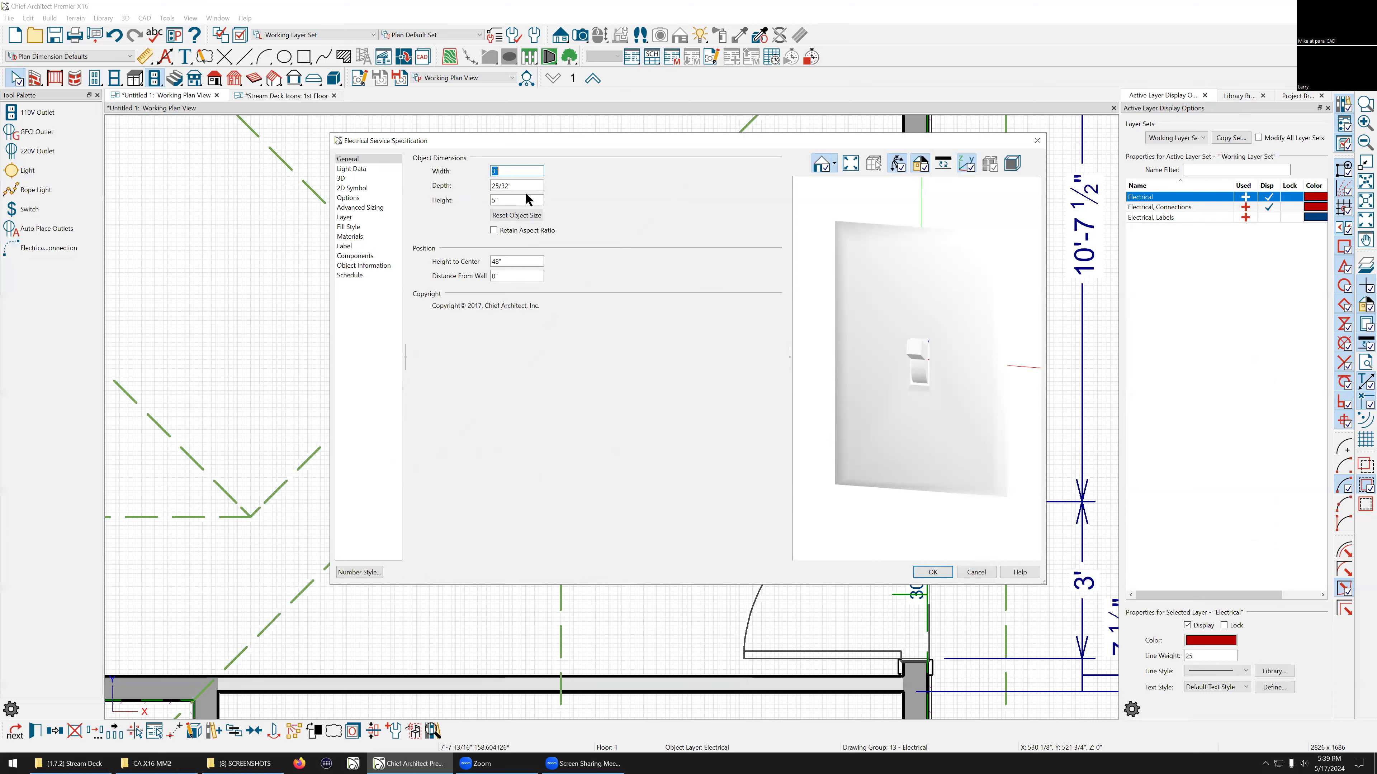
left_click(354, 188)
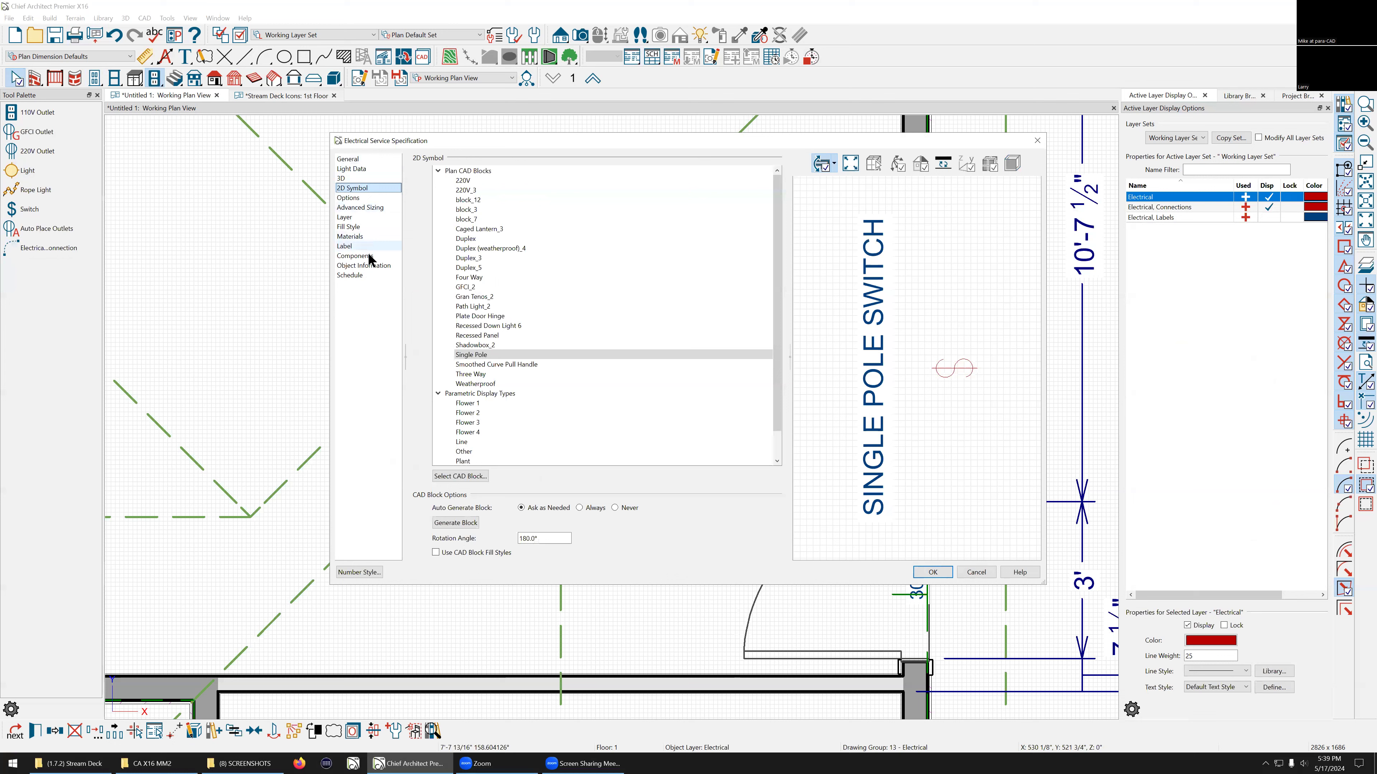
left_click(354, 250)
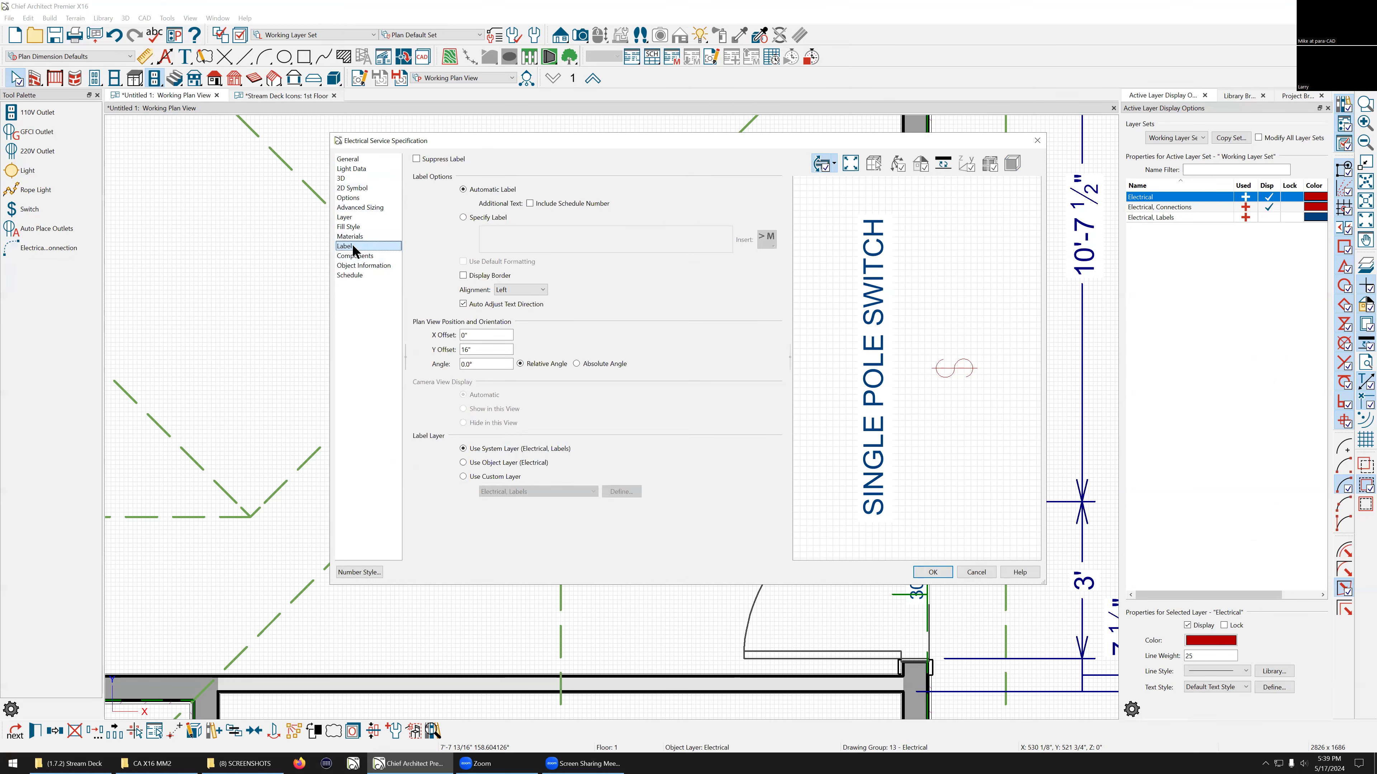
left_click(463, 218)
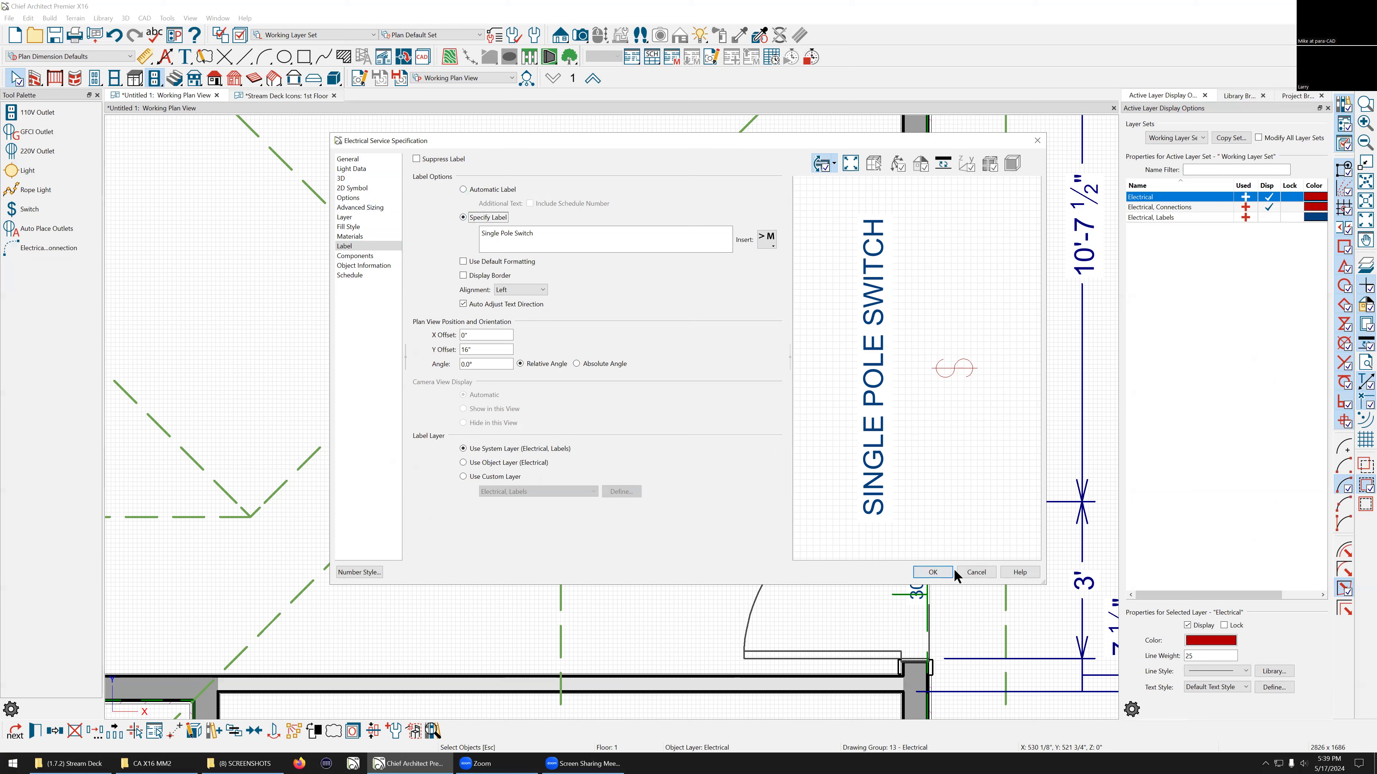
left_click(982, 574)
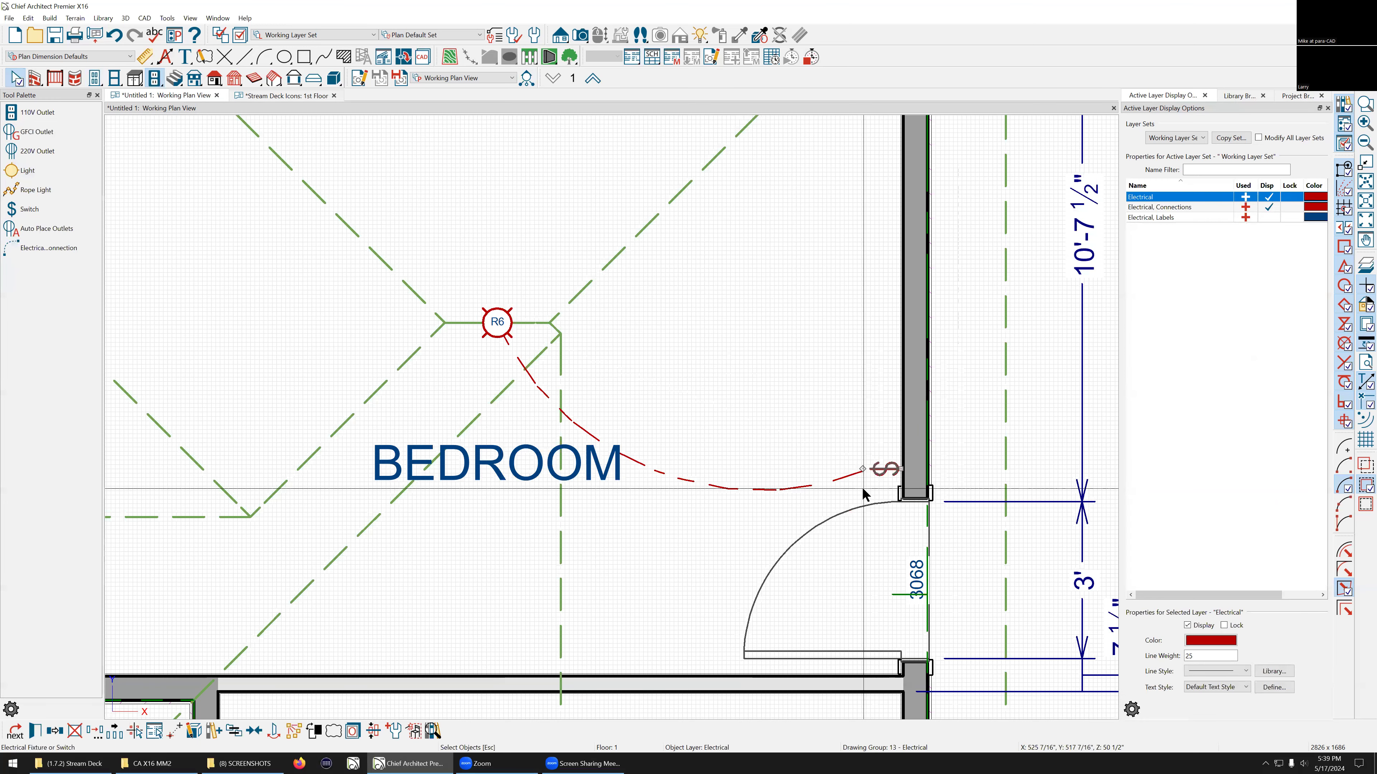
Step: Open the switch's specification and review its placement and option settings
double_click(879, 469)
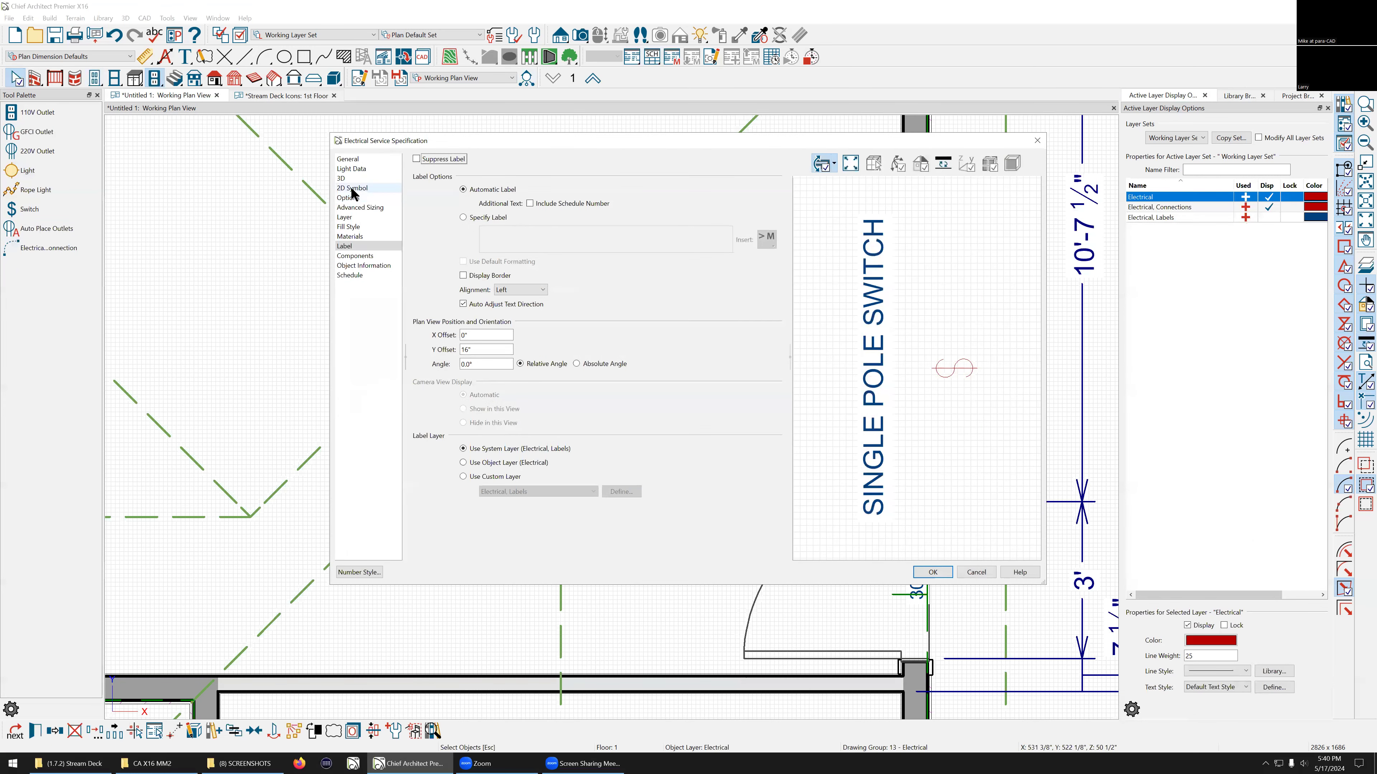
left_click(355, 200)
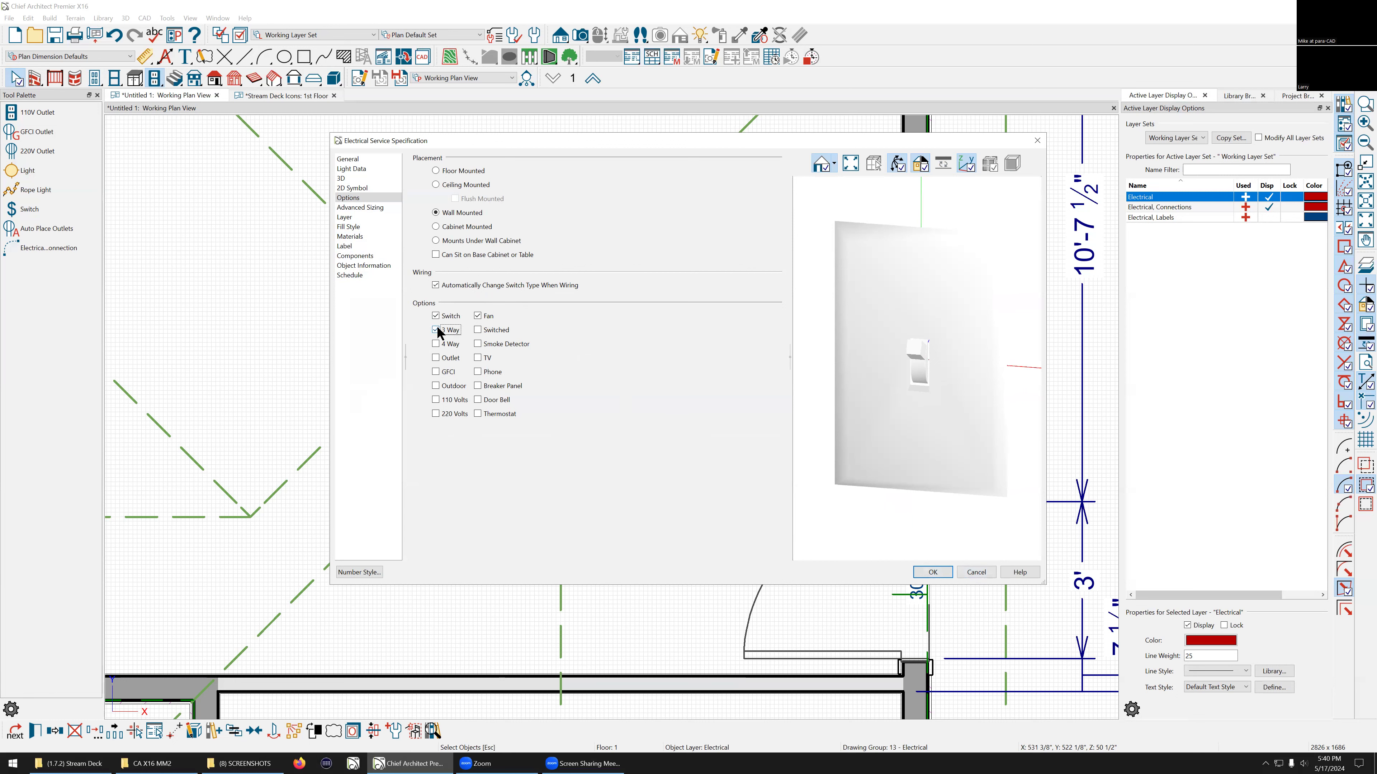
left_click(933, 573)
scroll(546, 324, "down", 3)
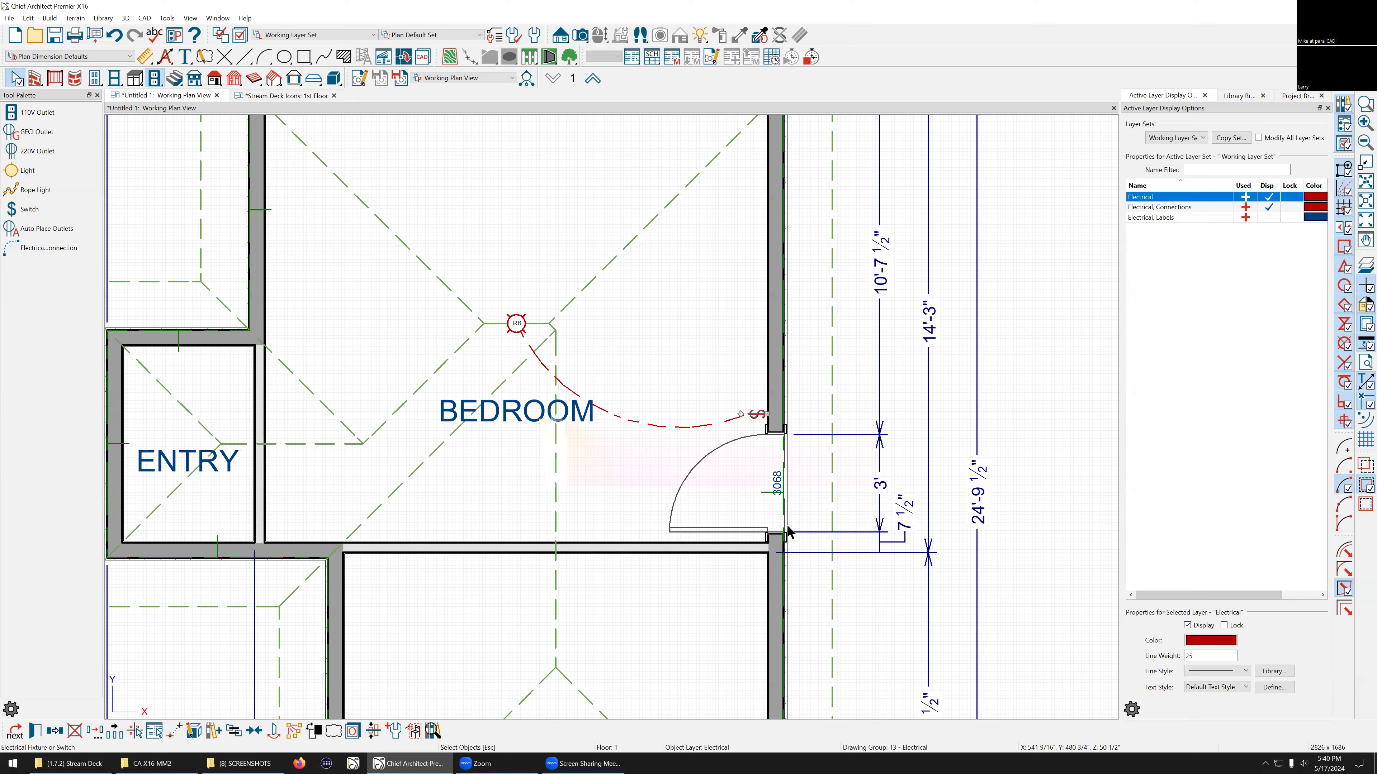
scroll(776, 539, "up", 1)
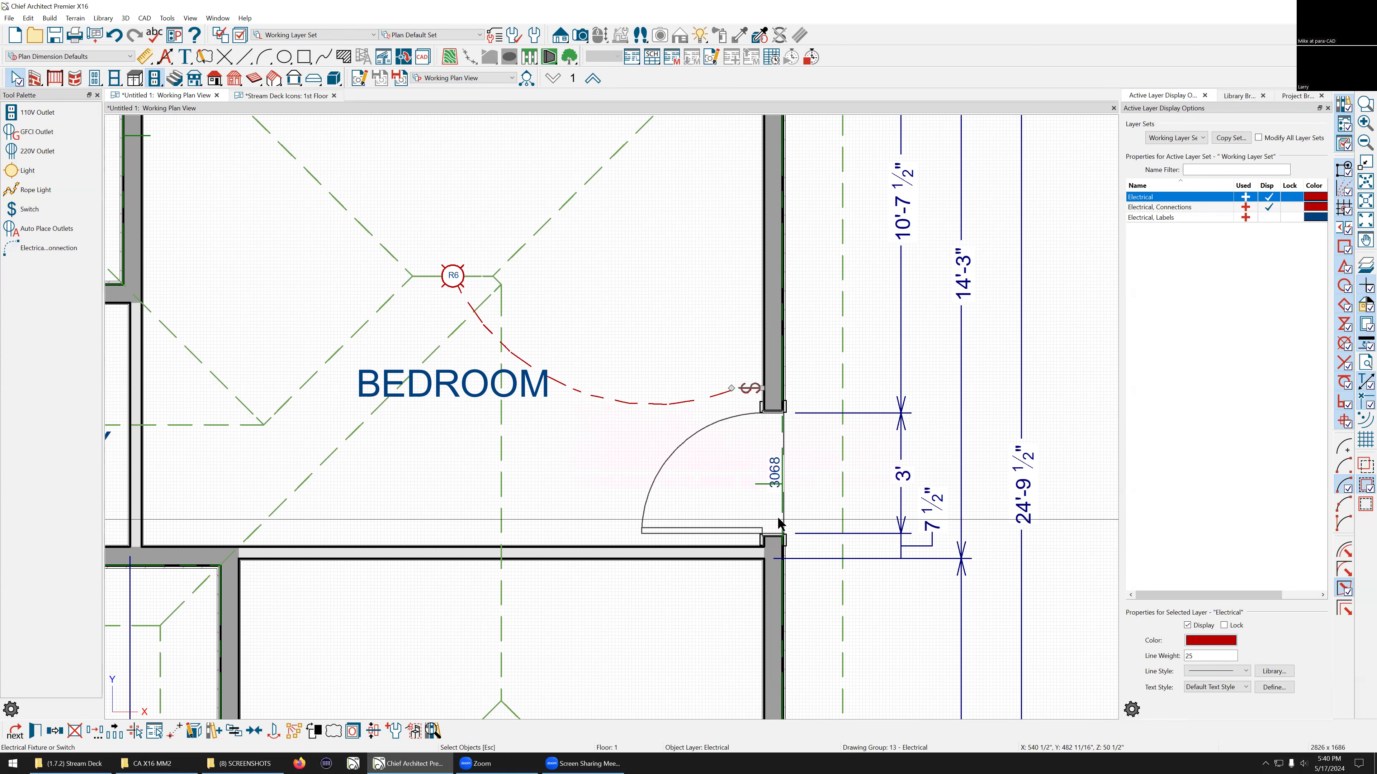
scroll(775, 423, "down", 3)
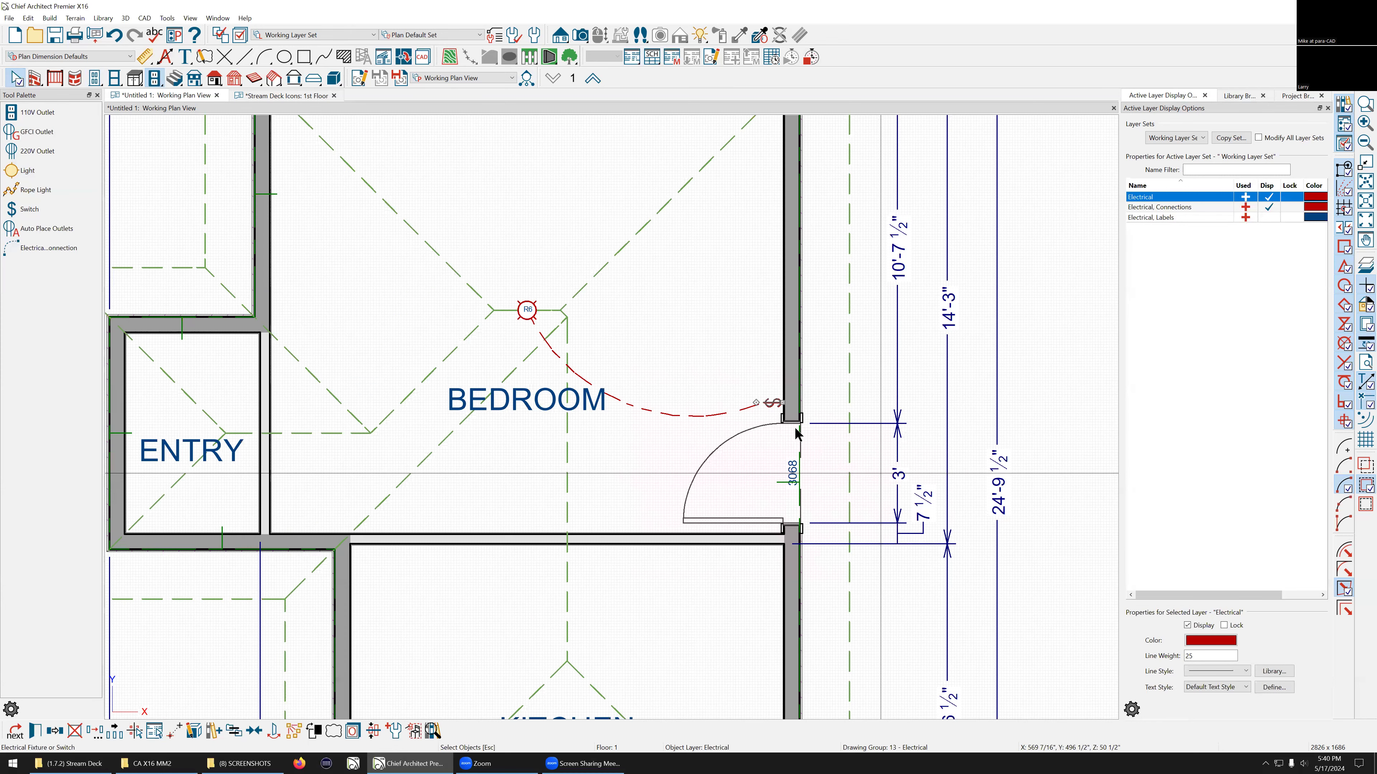
scroll(605, 391, "up", 4)
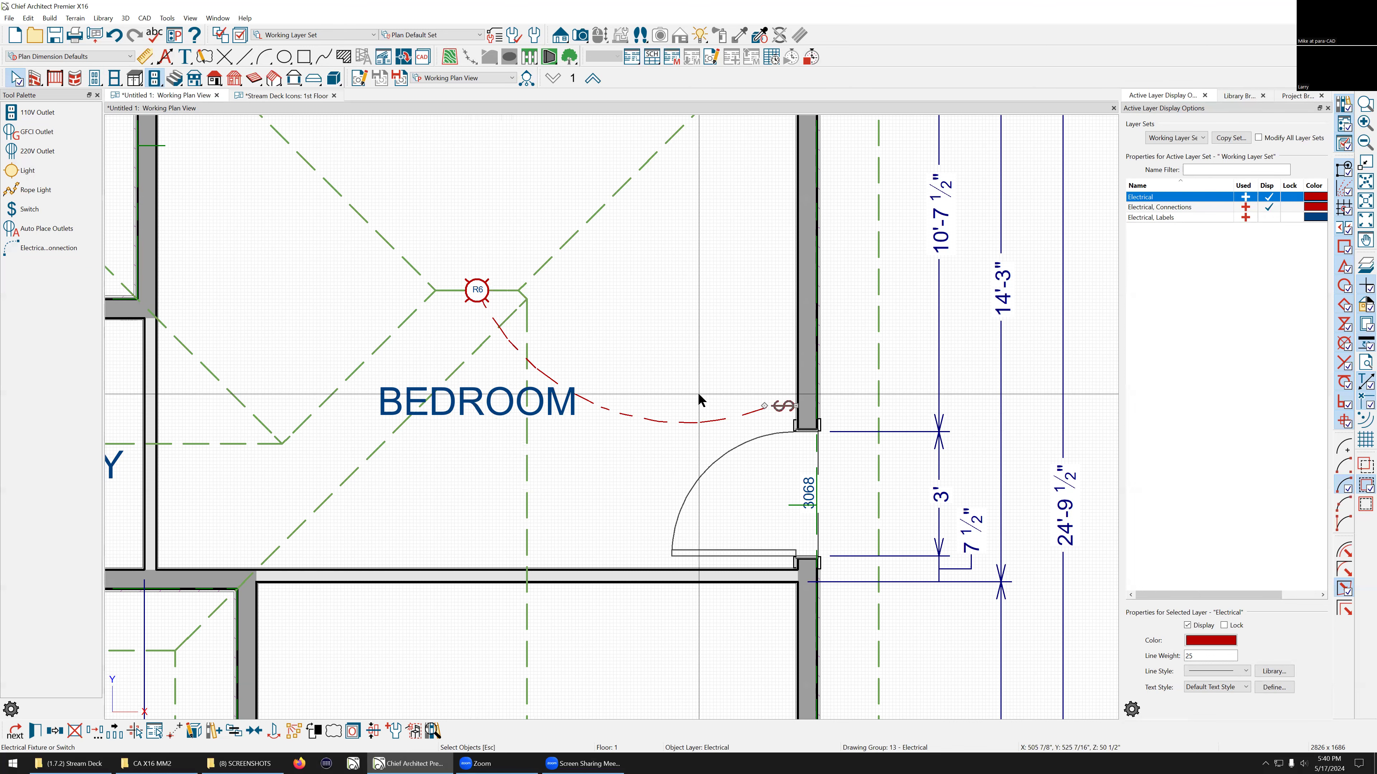
scroll(711, 382, "down", 2)
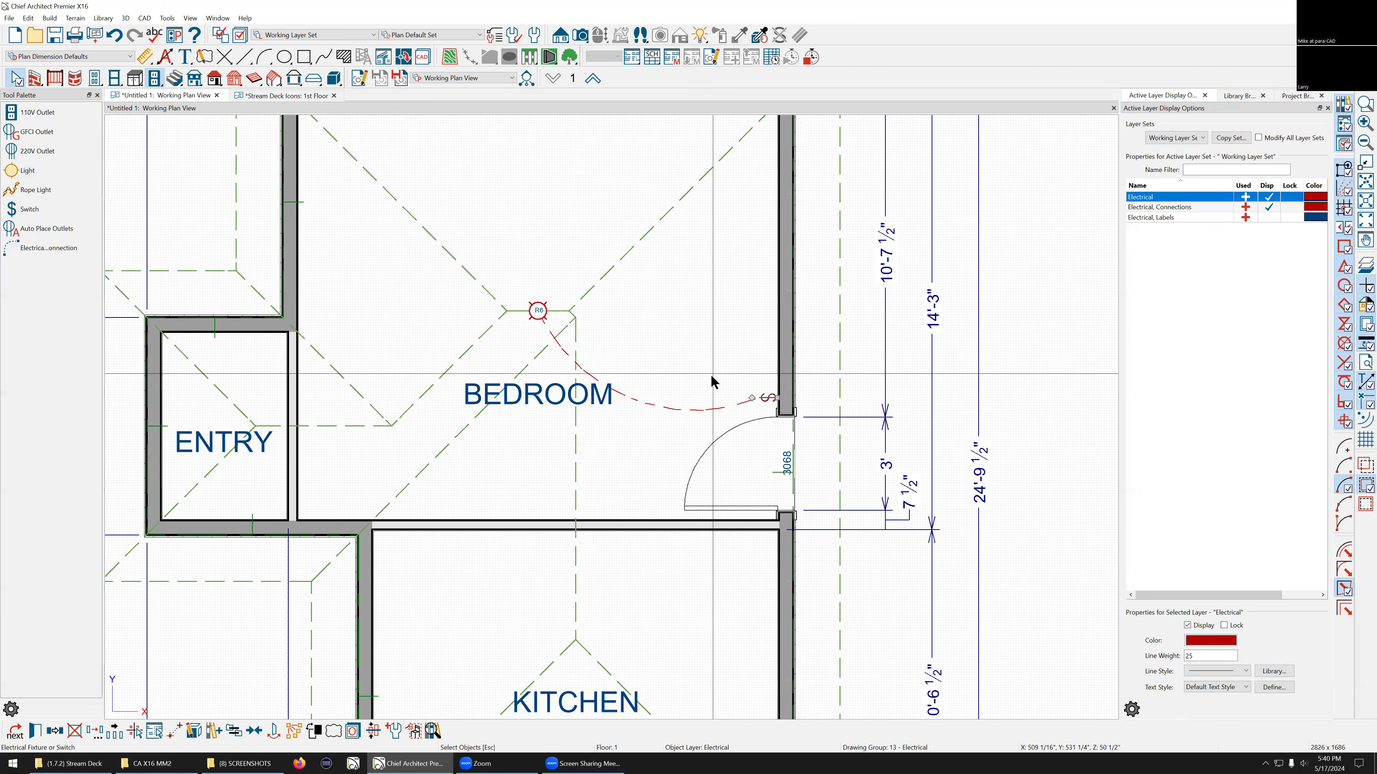
scroll(712, 382, "down", 1)
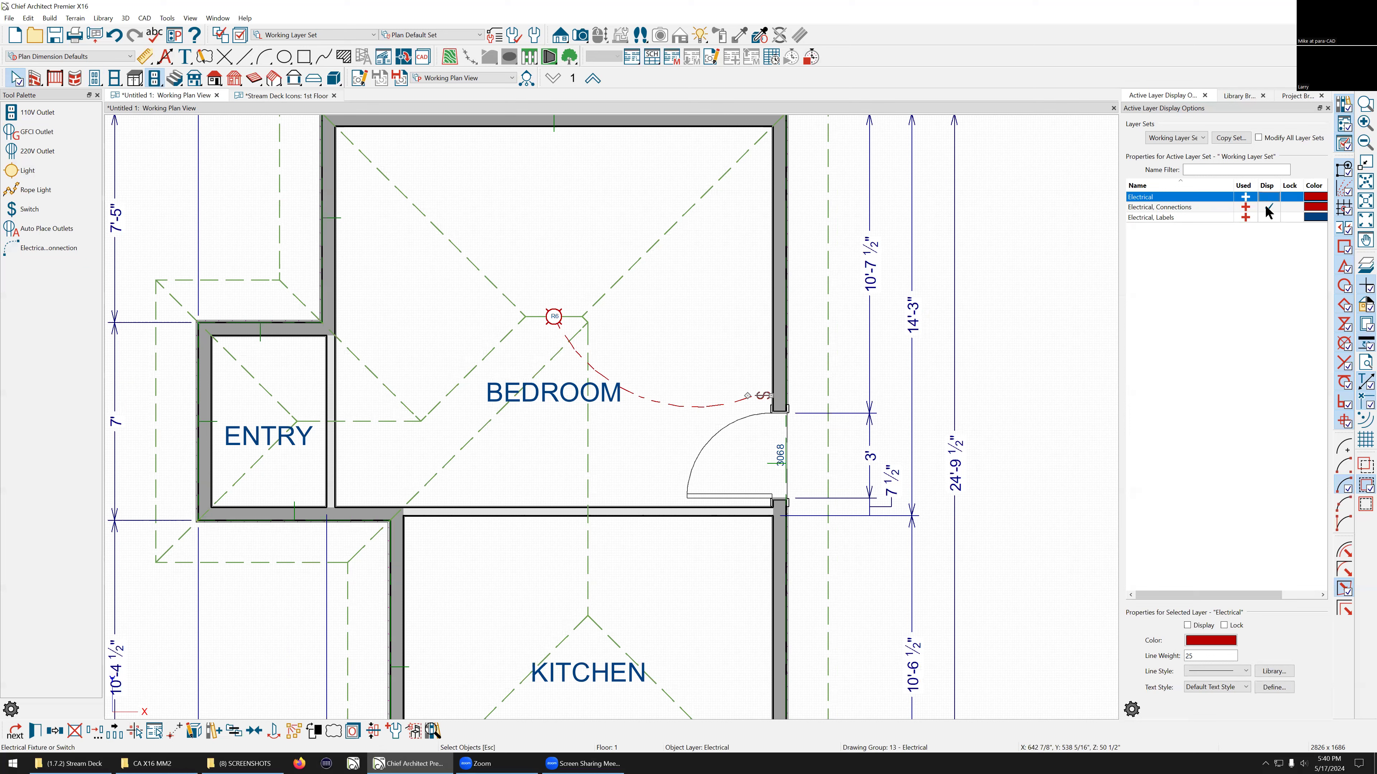
Step: Toggle the display of the Electrical and Electrical, Connections layers off and back on
left_click(1266, 207)
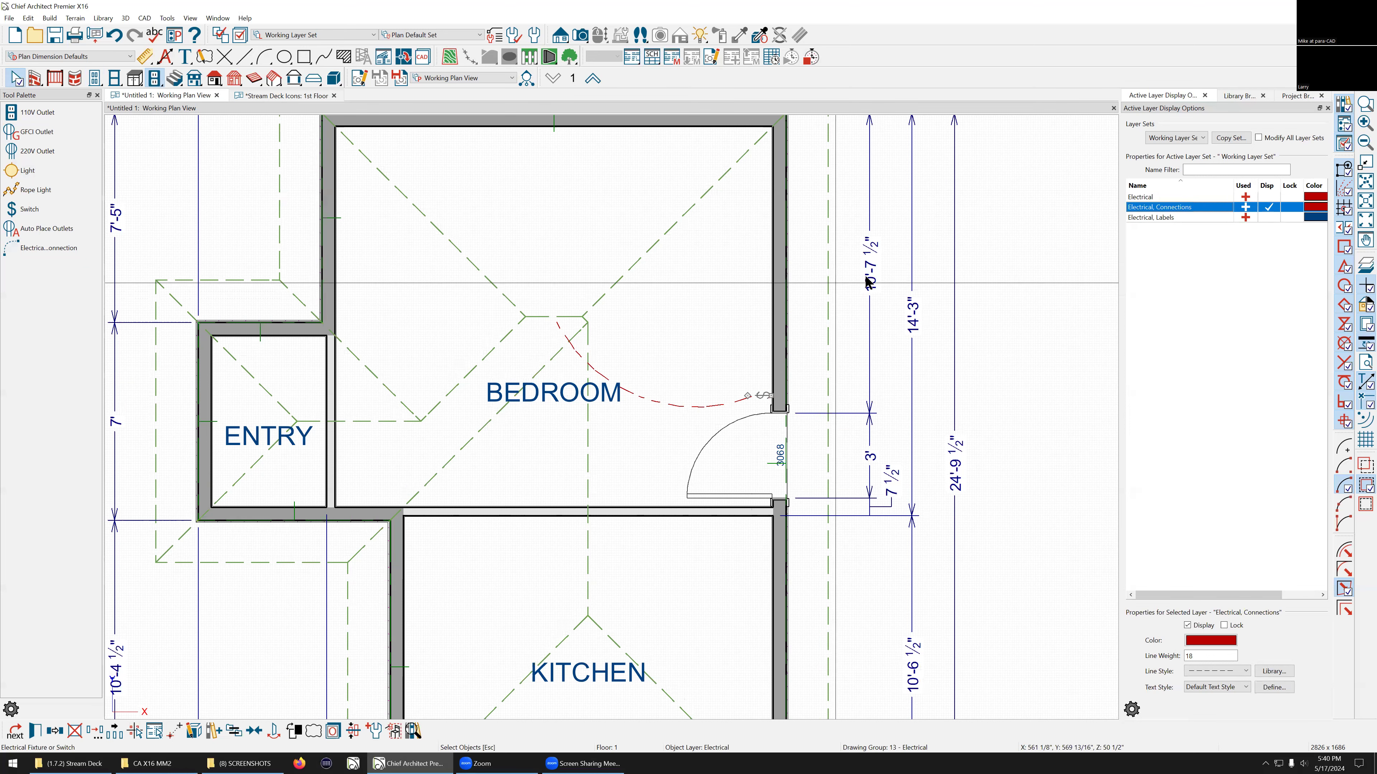
left_click(1268, 205)
left_click(991, 288)
scroll(342, 250, "down", 2)
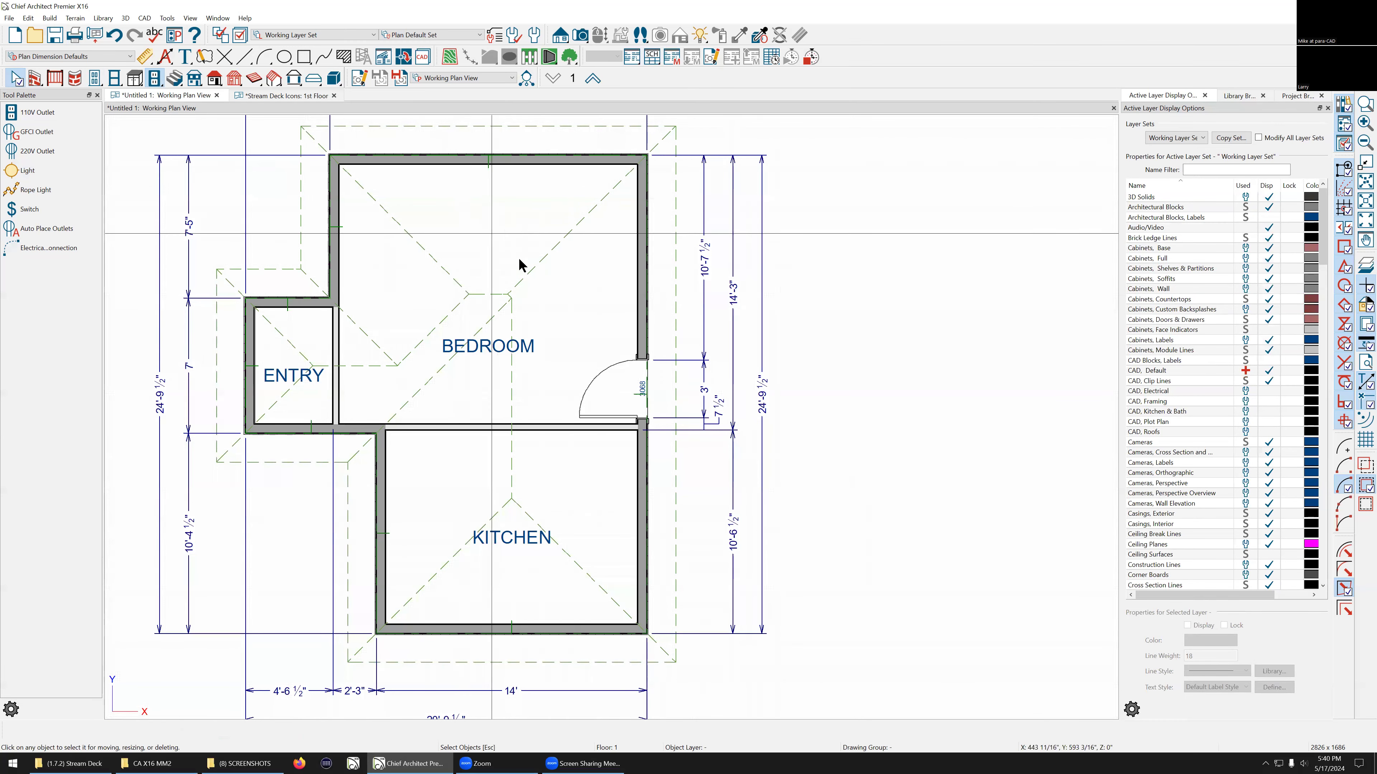
scroll(455, 293, "up", 1)
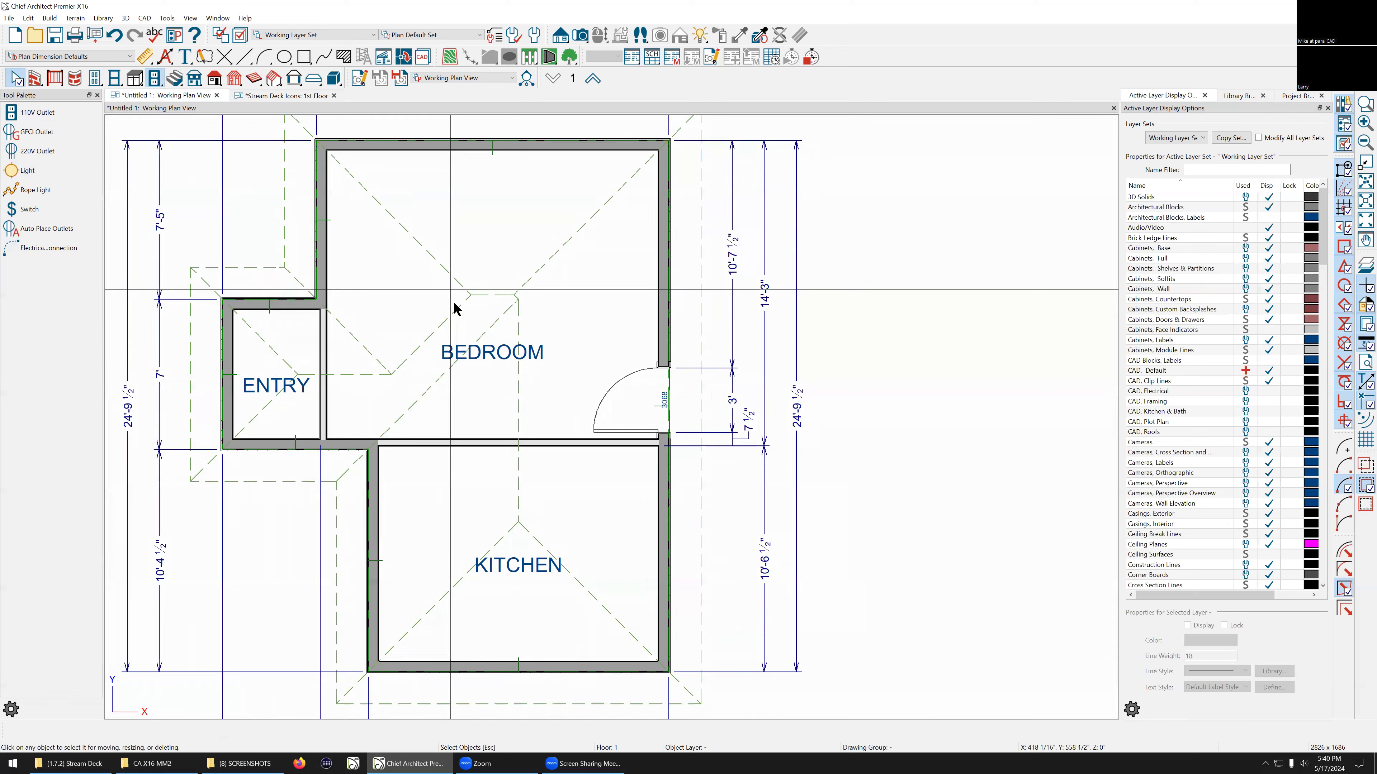
scroll(454, 305, "up", 2)
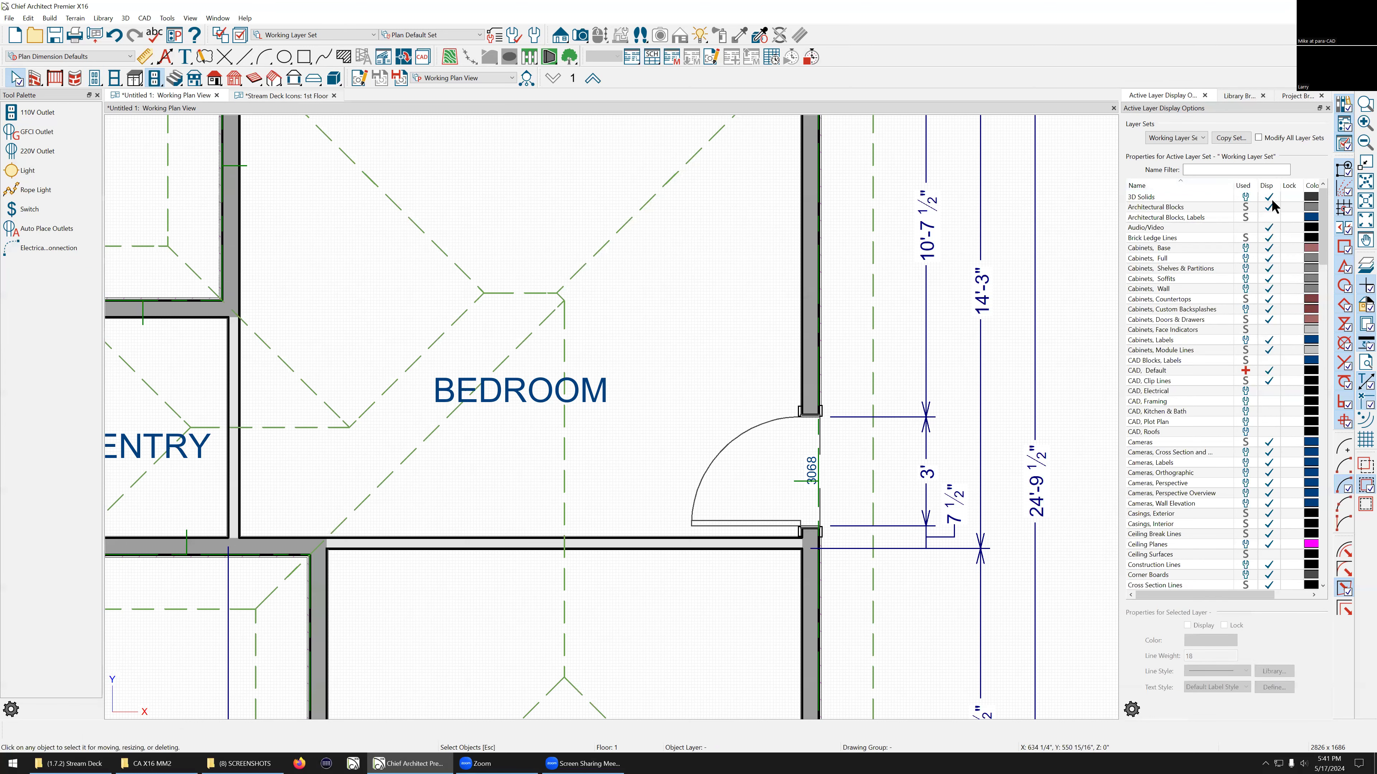
scroll(1223, 359, "down", 5)
scroll(1223, 365, "down", 6)
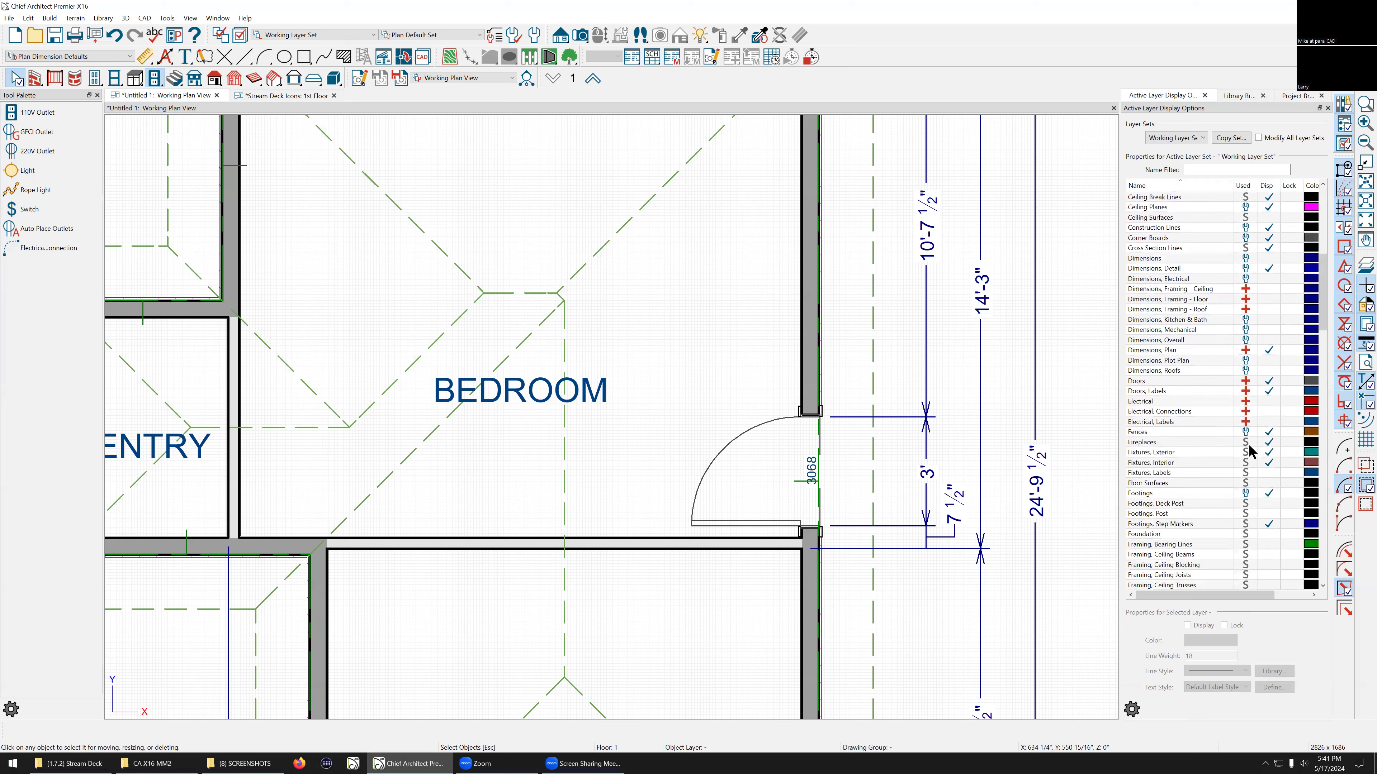
left_click(1269, 413)
left_click(1272, 401)
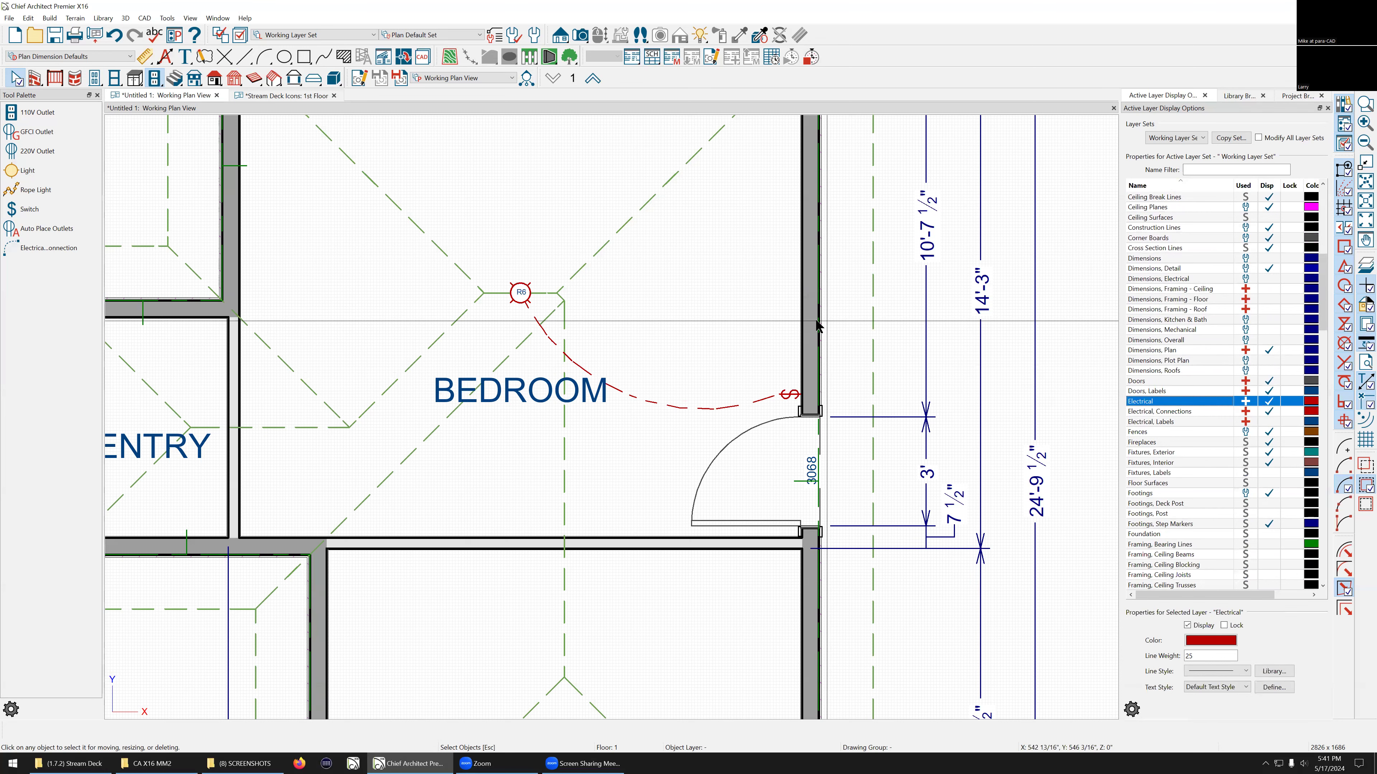
Step: Reshape the curve of the electrical connection between the switch and the ceiling light
scroll(733, 319, "down", 1)
scroll(681, 383, "down", 2)
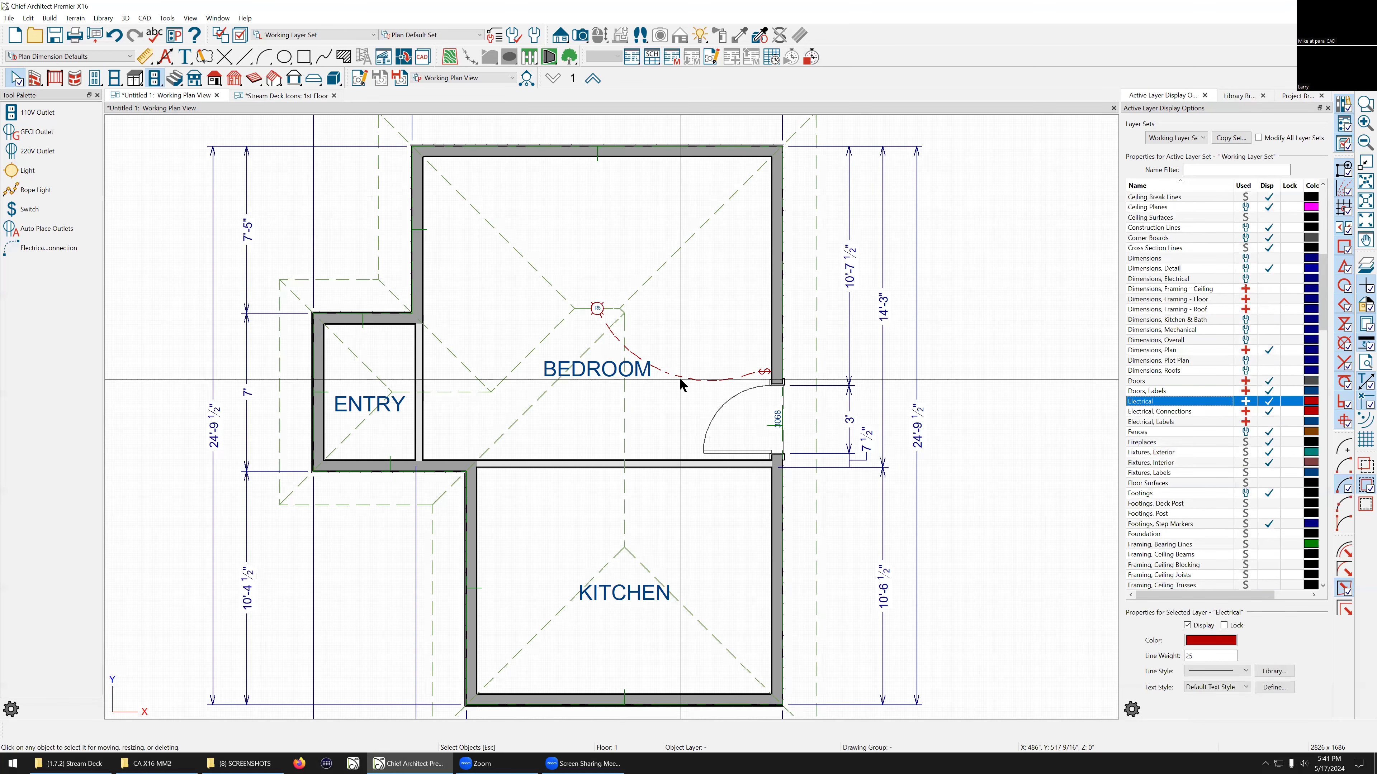
scroll(677, 380, "up", 3)
left_click(661, 370)
left_click_drag(647, 366, 655, 345)
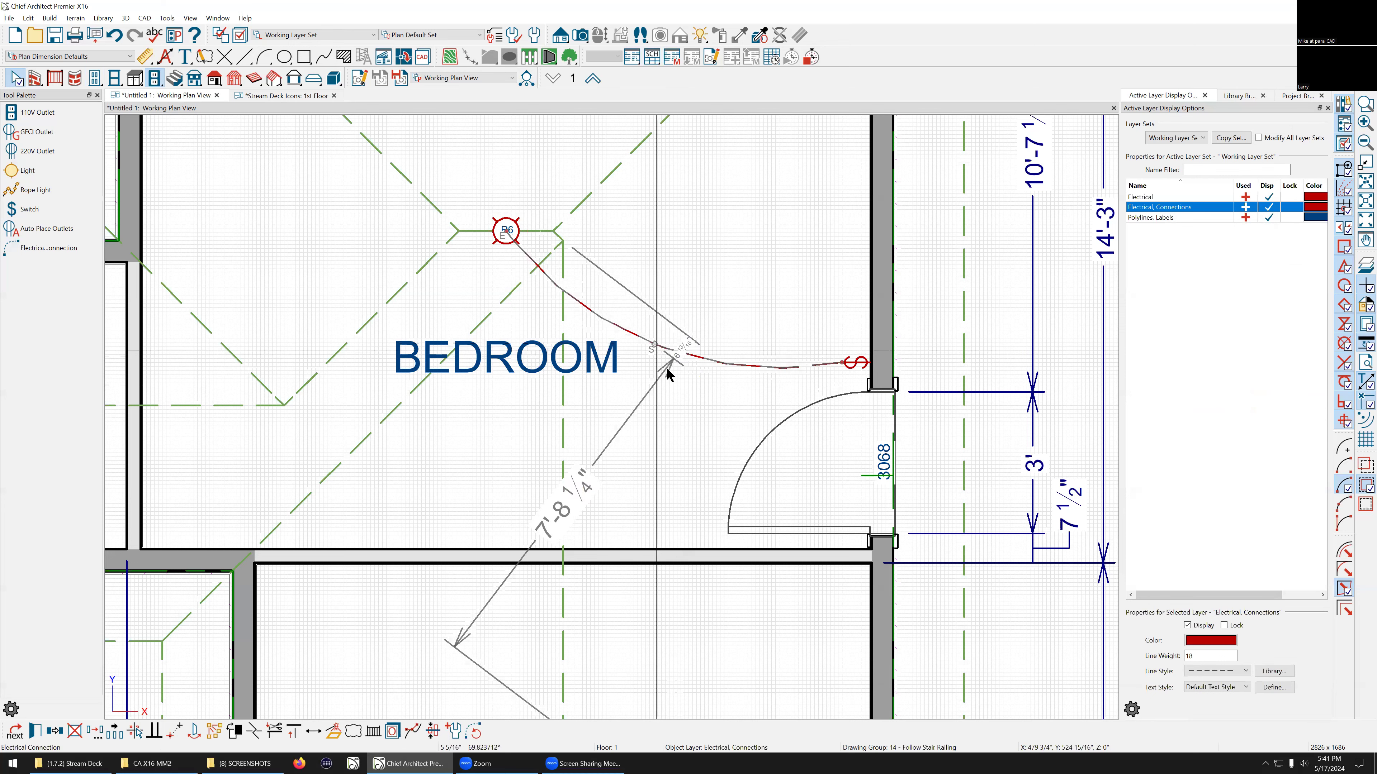
key("Escape")
Step: Move the bedroom room label up near the bedroom's top wall
scroll(901, 422, "down", 2)
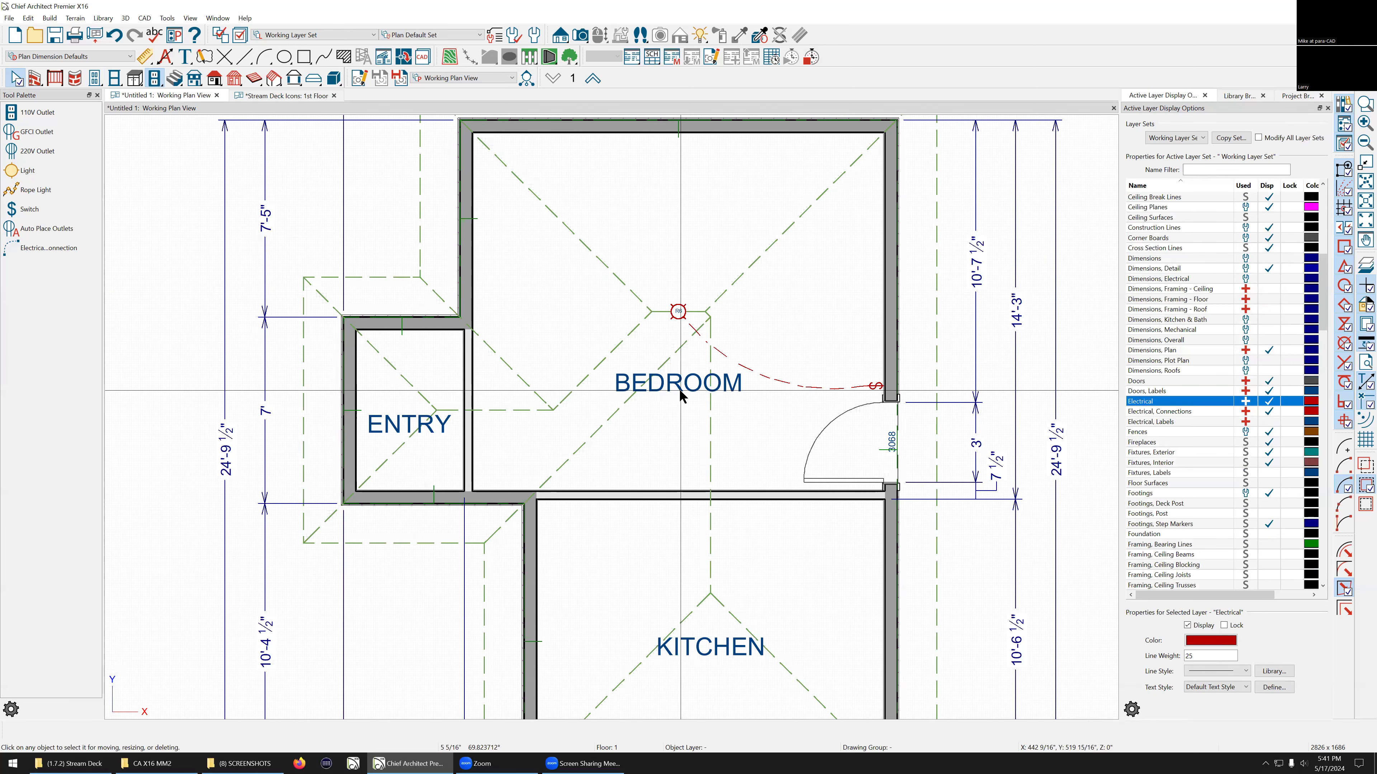
left_click(668, 388)
left_click_drag(678, 305, 678, 206)
key("Escape")
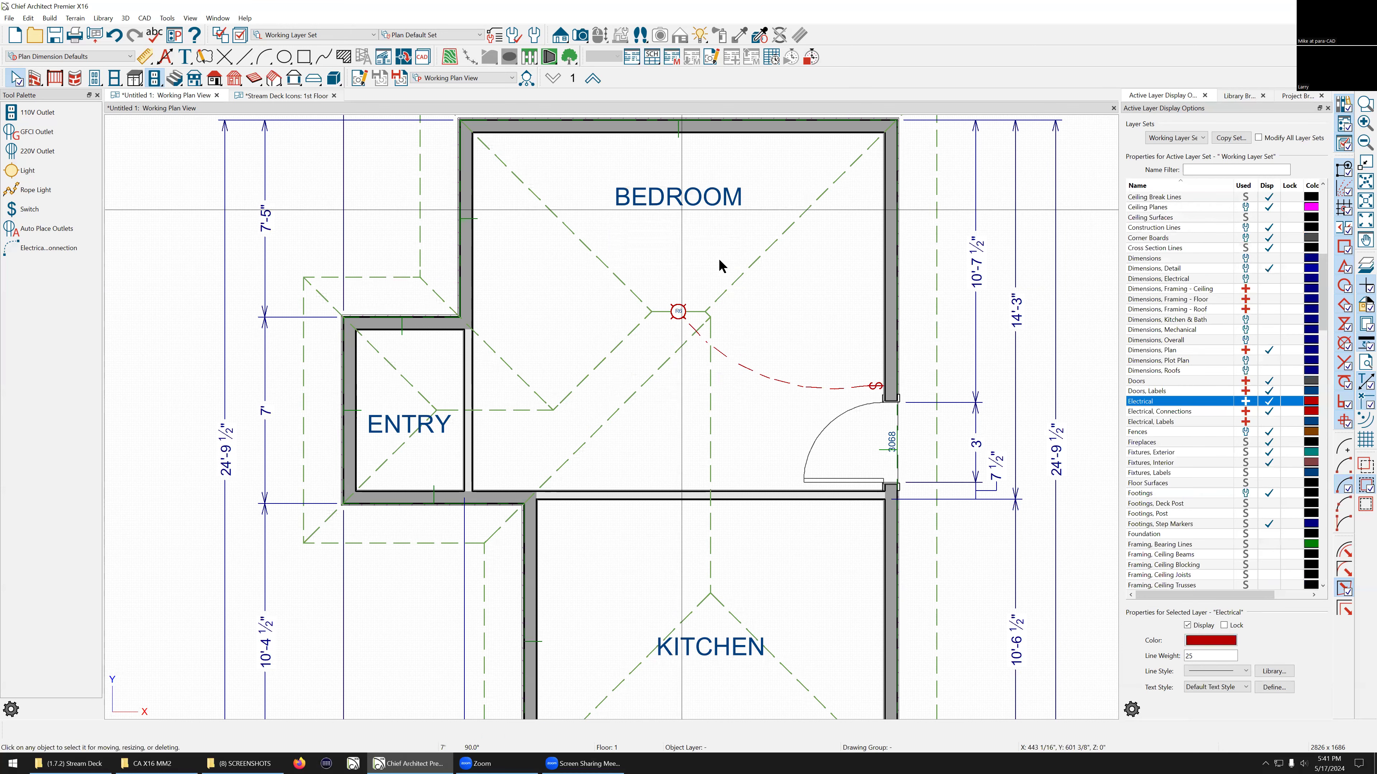
Step: Hide the Roof Planes layer by selecting a roof plane and turning off its display, then deselect
scroll(724, 266, "down", 2)
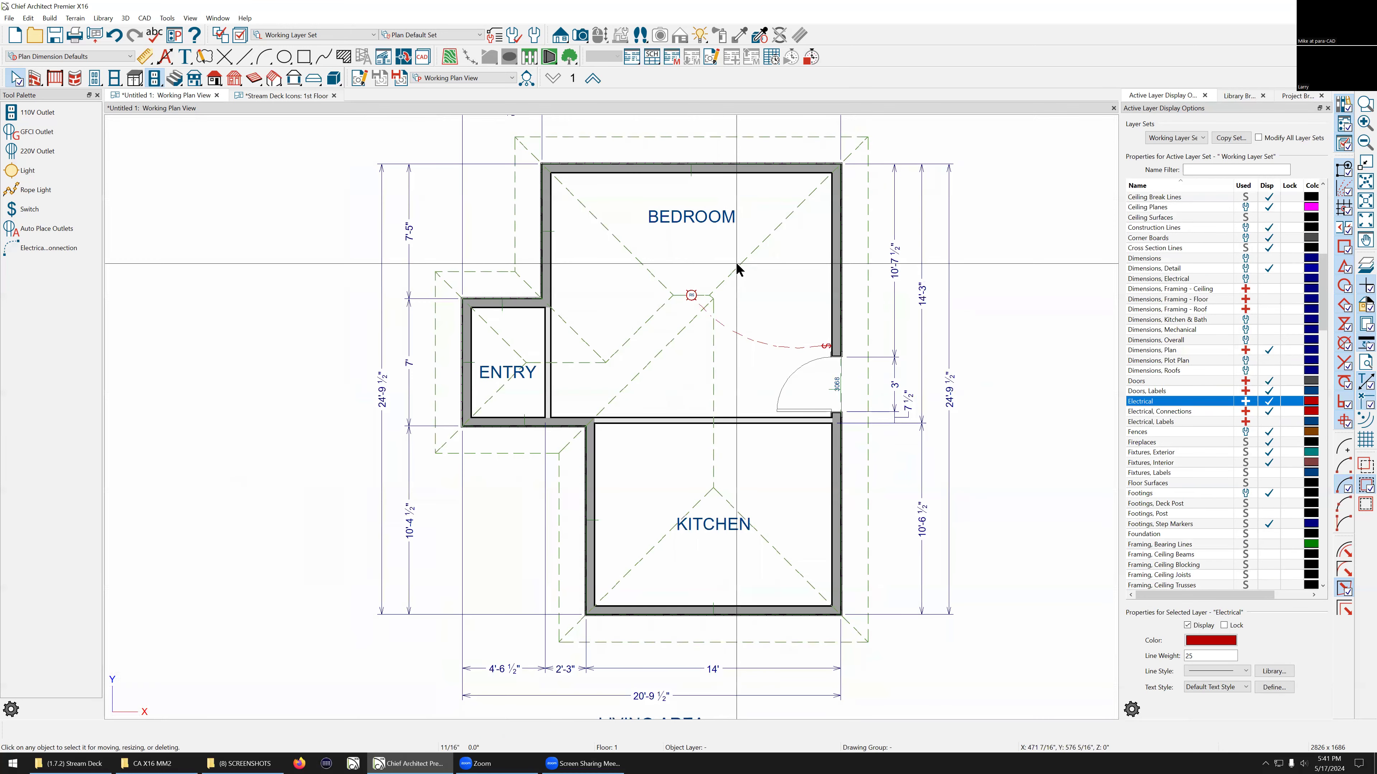
left_click(738, 268)
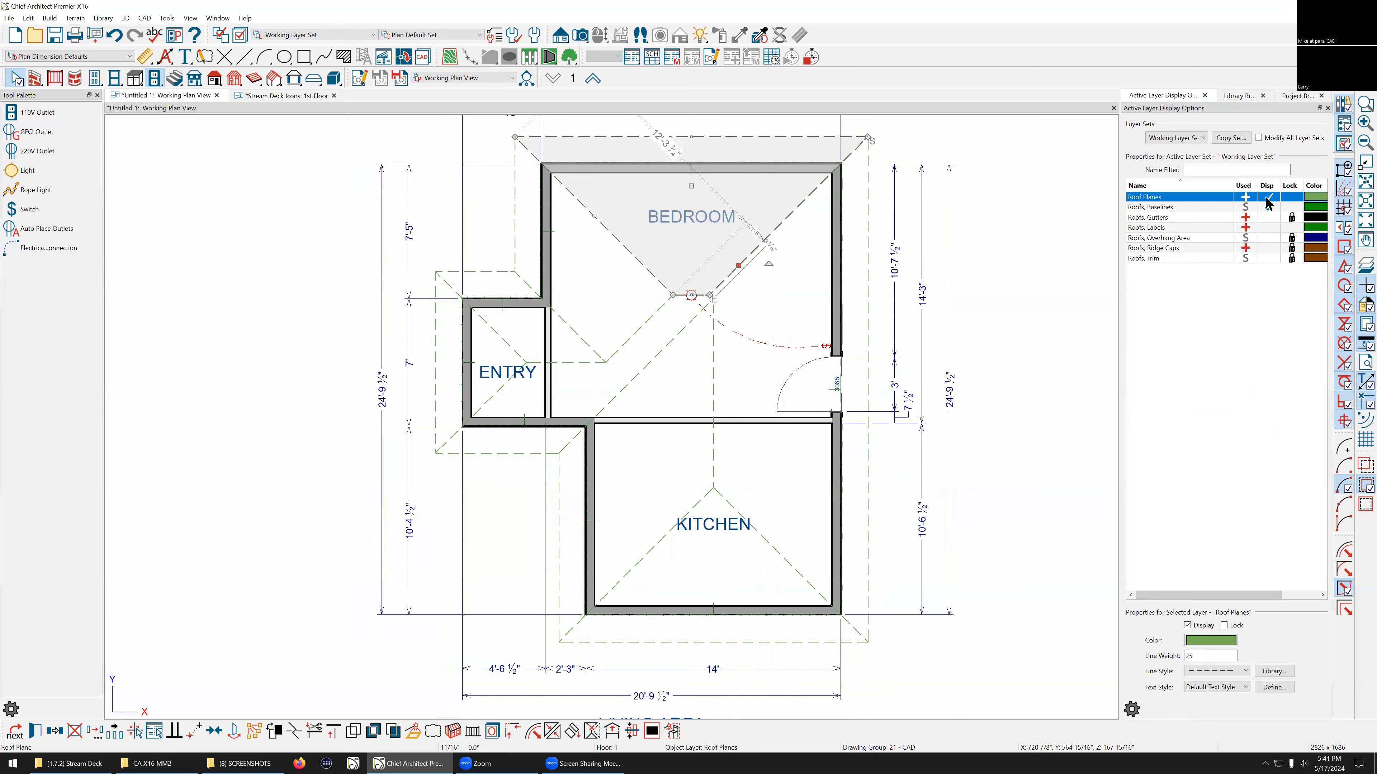
left_click(1269, 207)
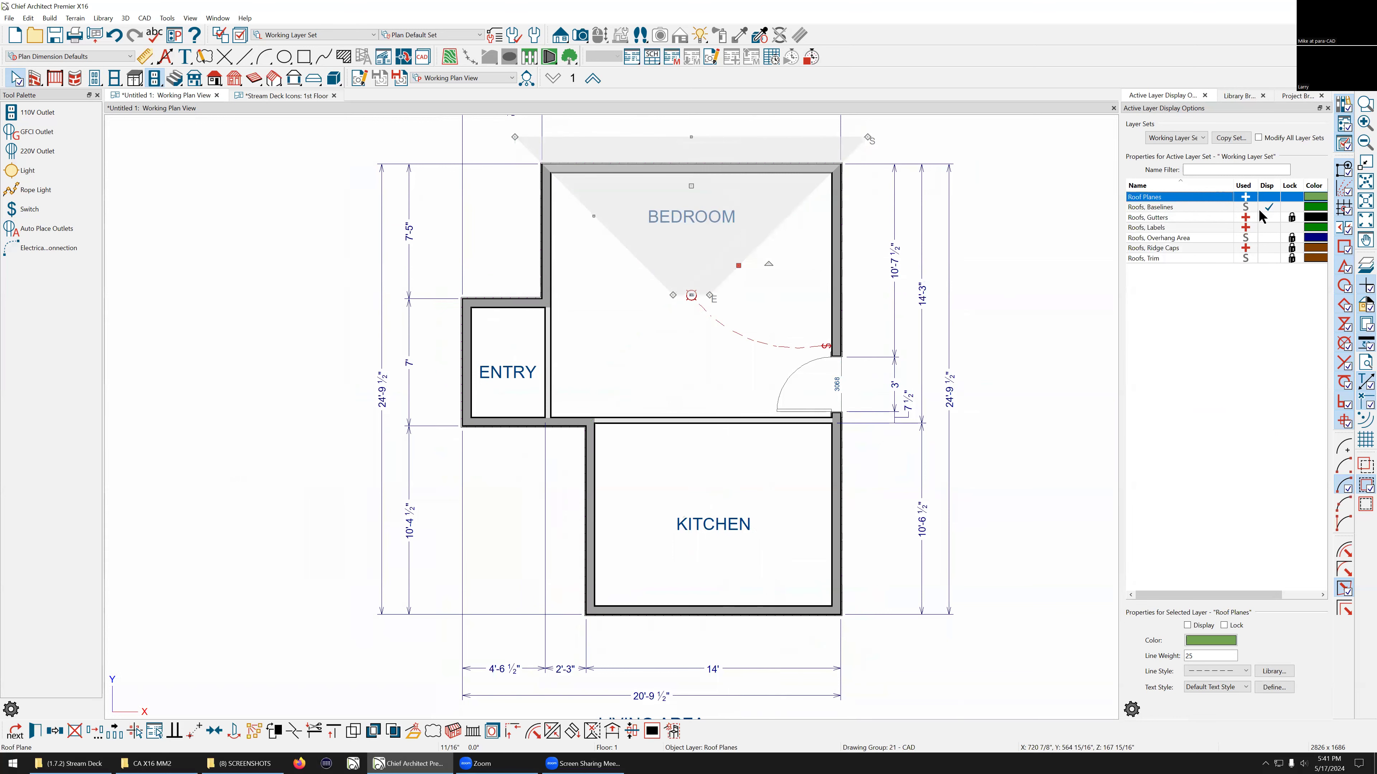
left_click(304, 197)
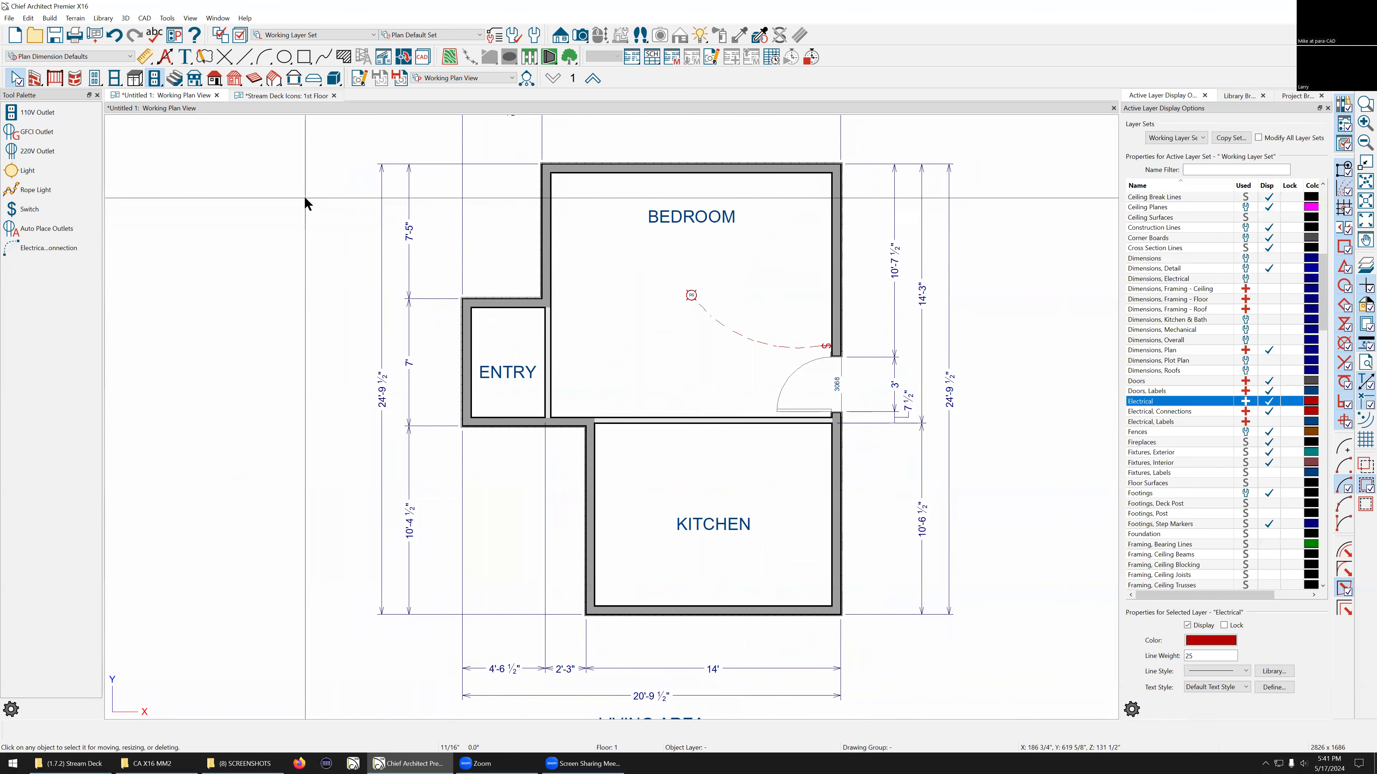
Step: Change the kitchen room's type to Garage
scroll(706, 597, "down", 3)
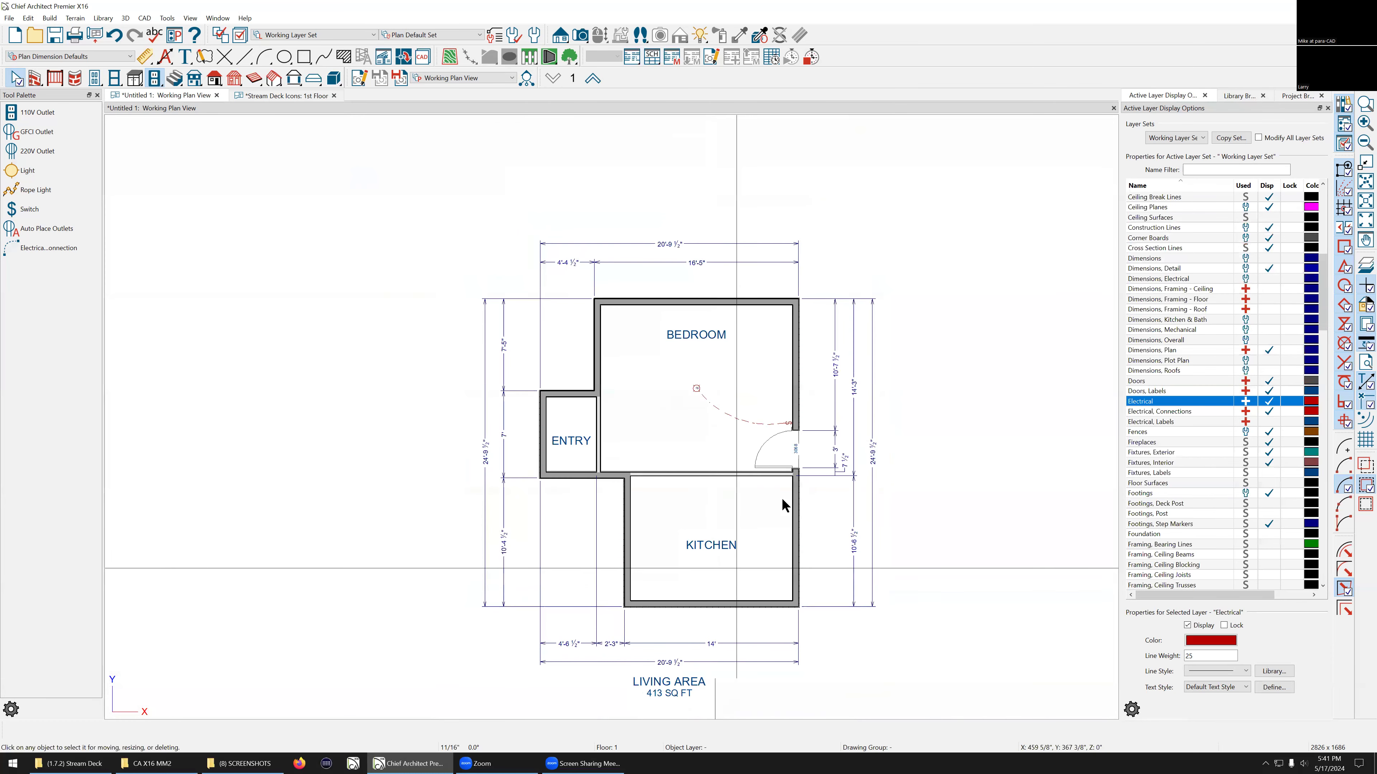
scroll(732, 438, "up", 2)
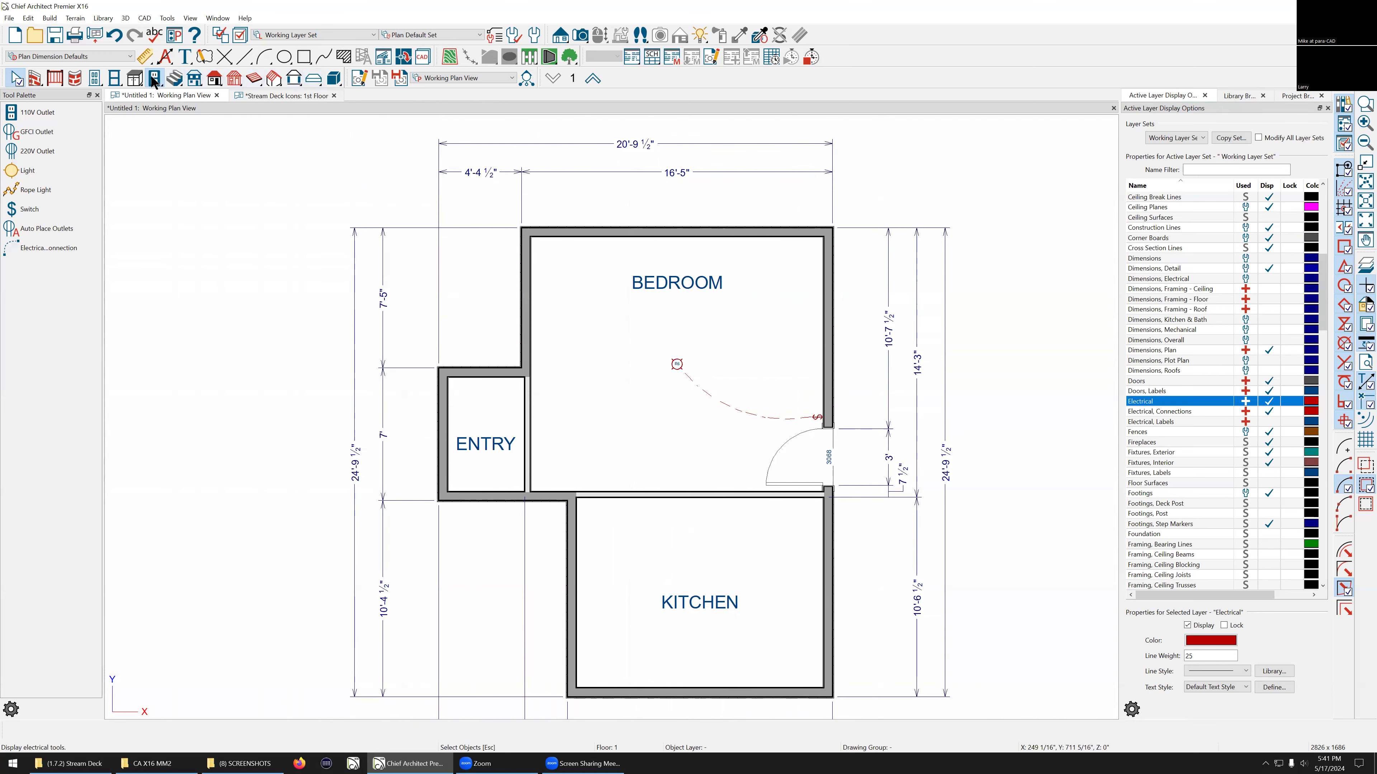
left_click(95, 78)
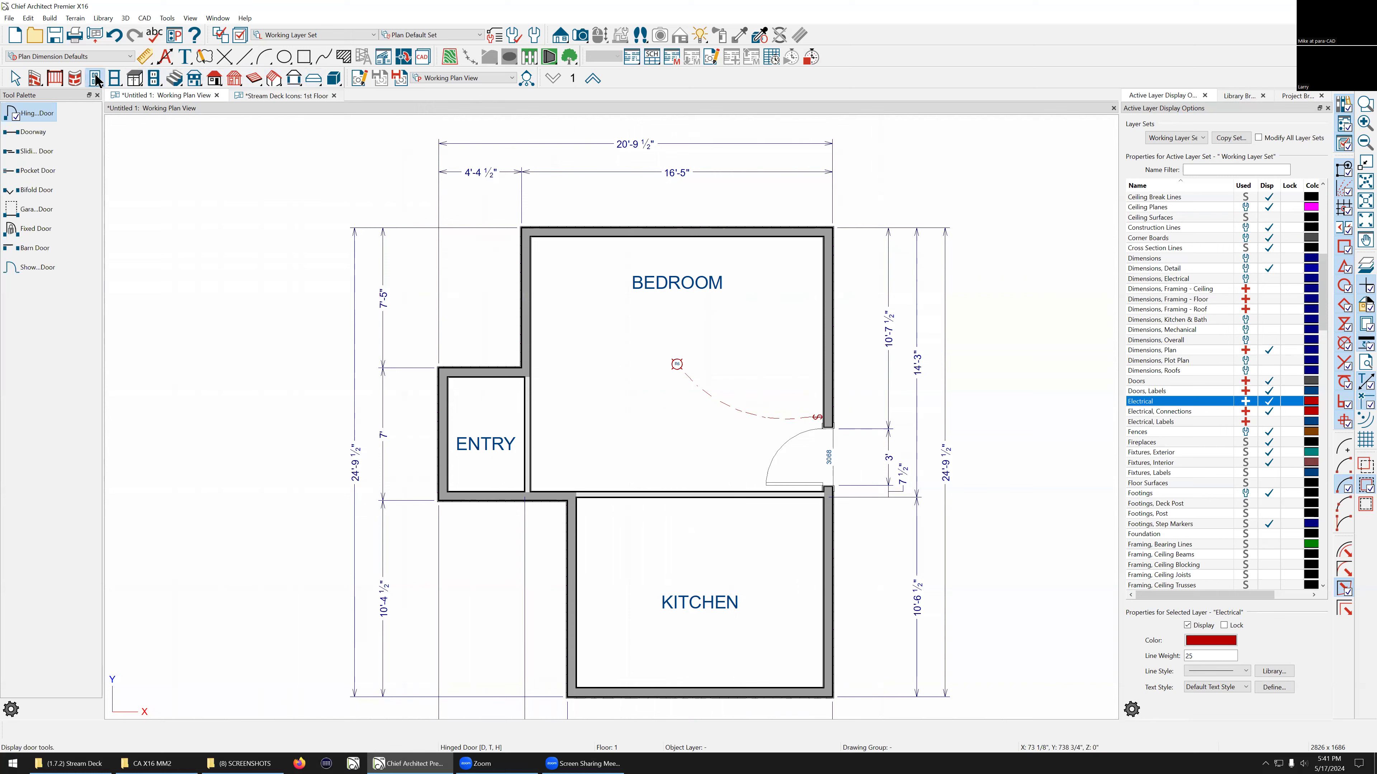
key("Escape")
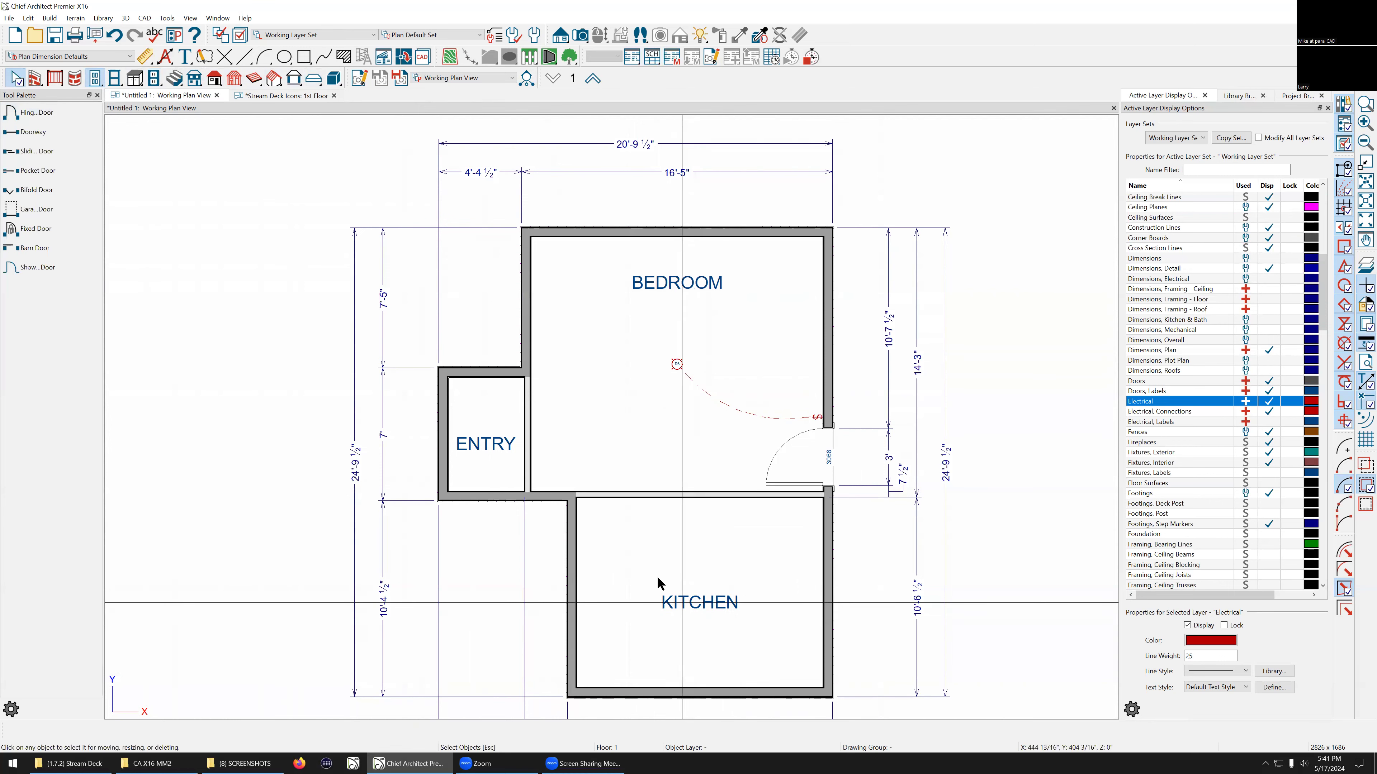
left_click(653, 568)
key("ctrl+e")
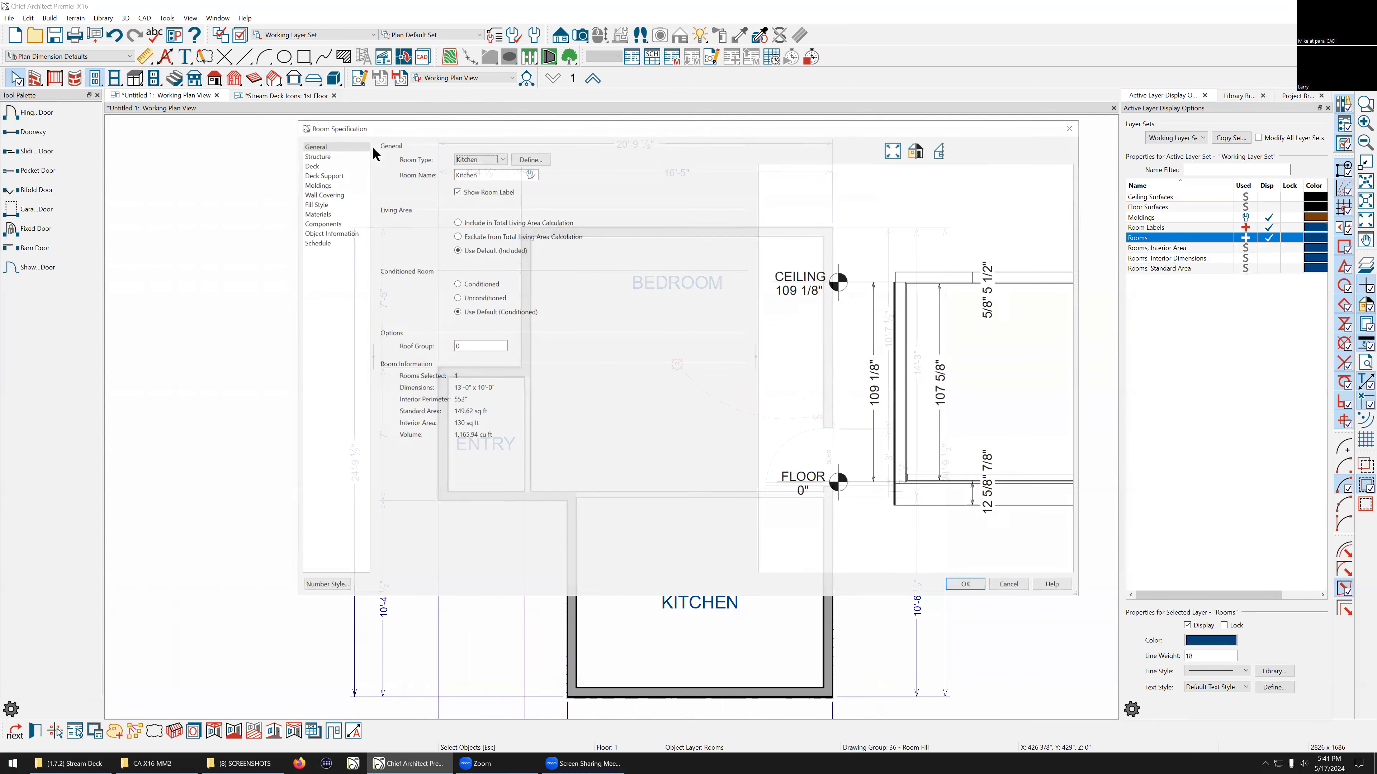
left_click(479, 155)
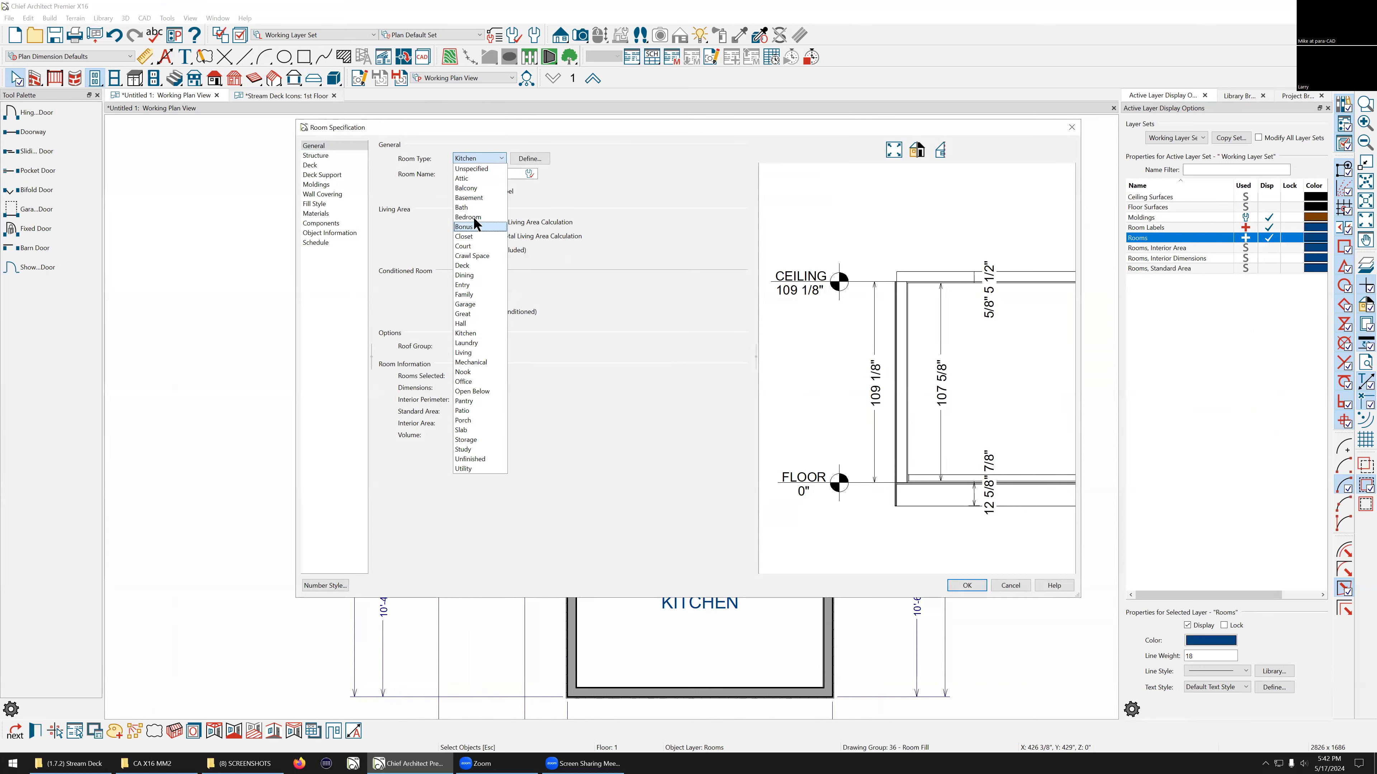
left_click(466, 304)
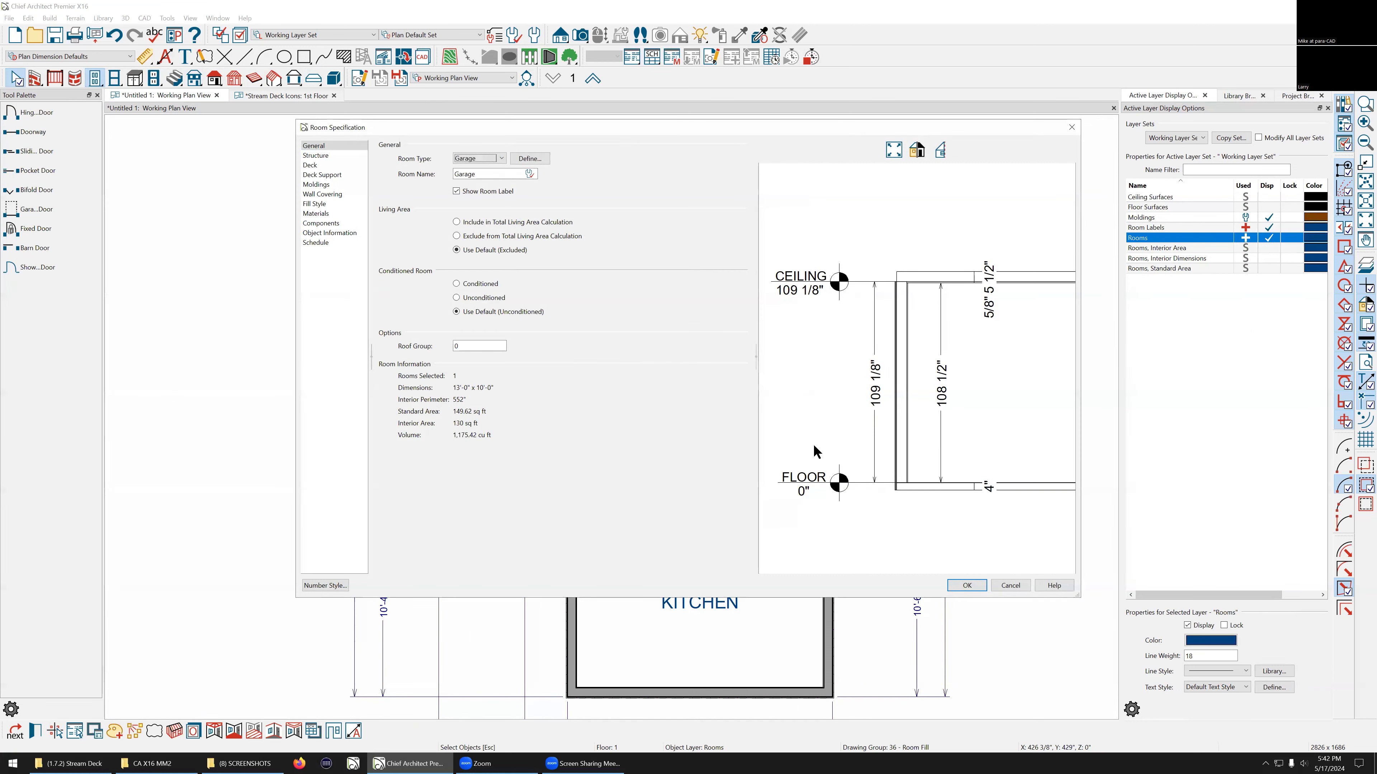
left_click(966, 586)
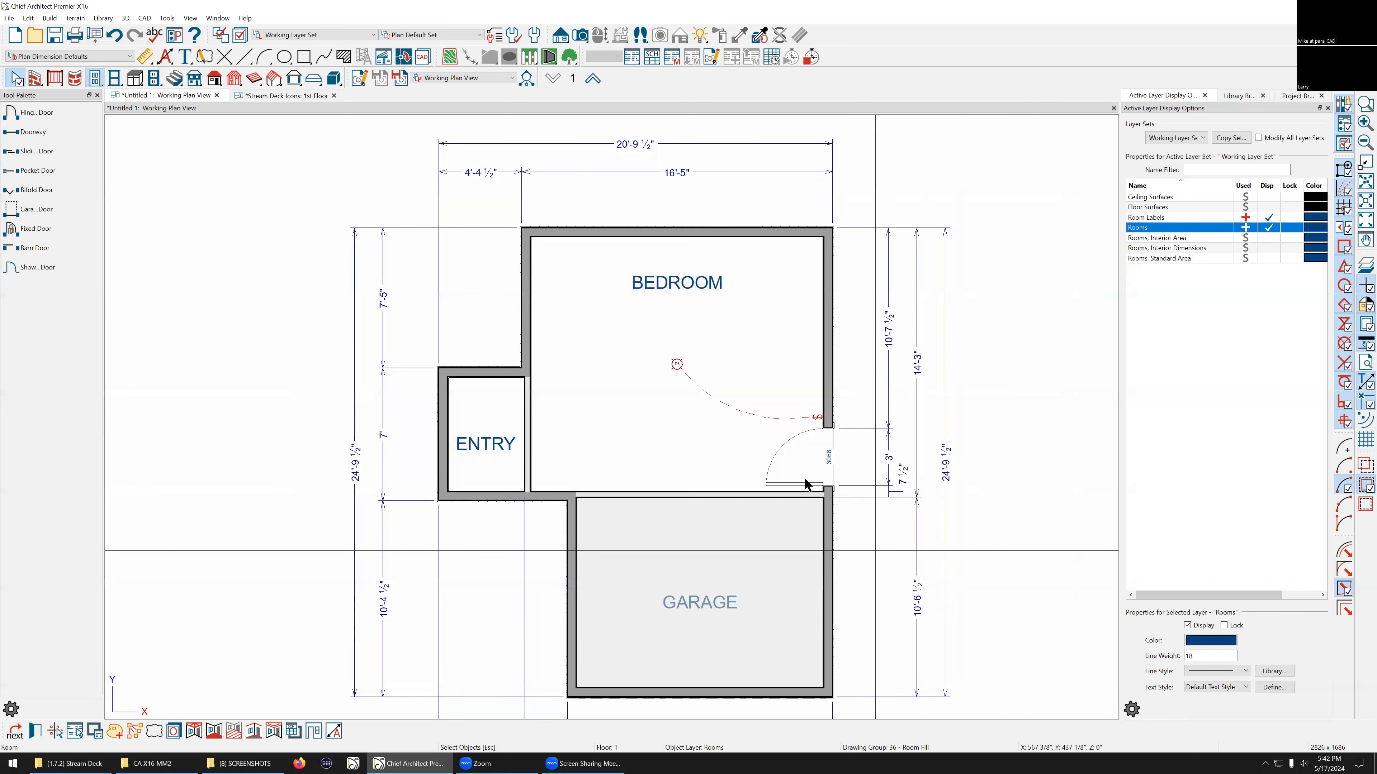
Step: Place a hinged door in the wall between the bedroom and the garage
scroll(841, 438, "up", 3)
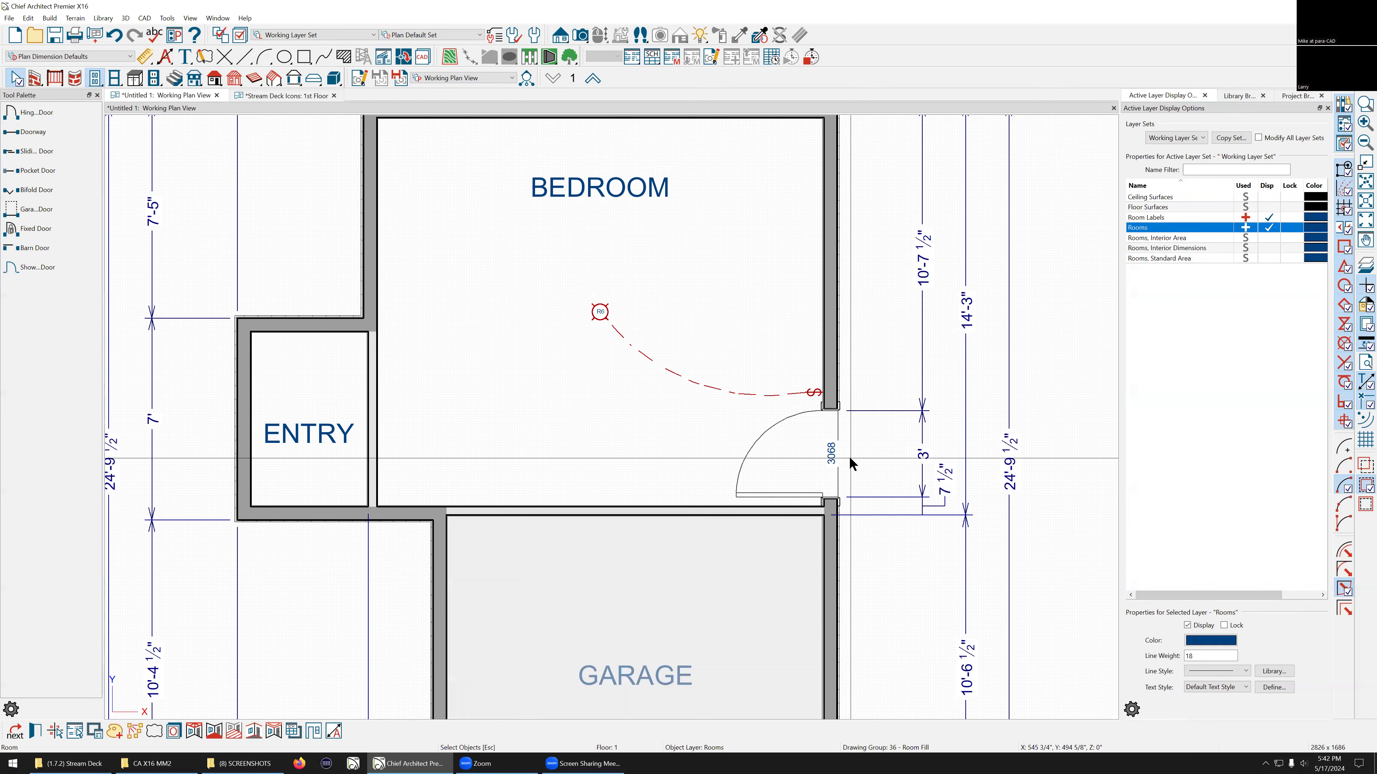
left_click(14, 116)
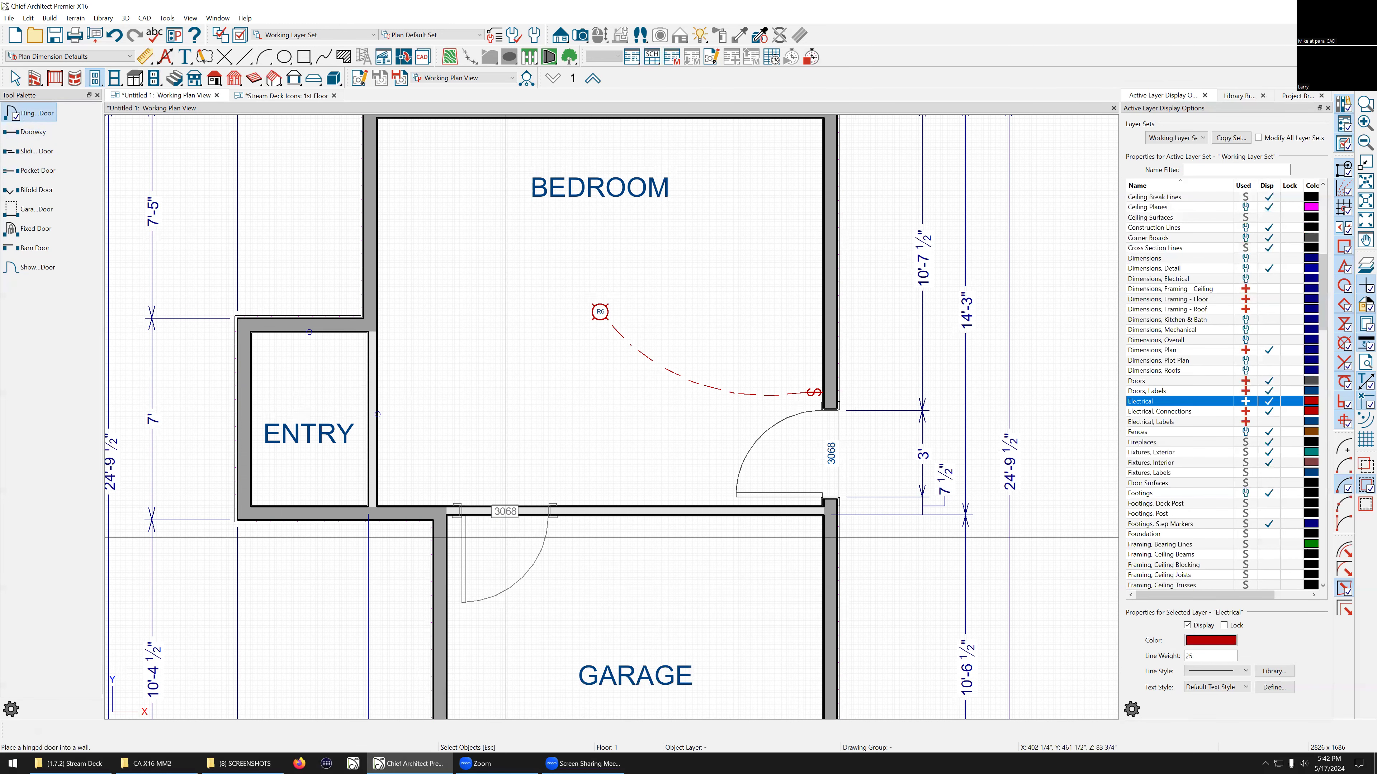
left_click(512, 532)
key("Escape")
scroll(640, 528, "down", 3)
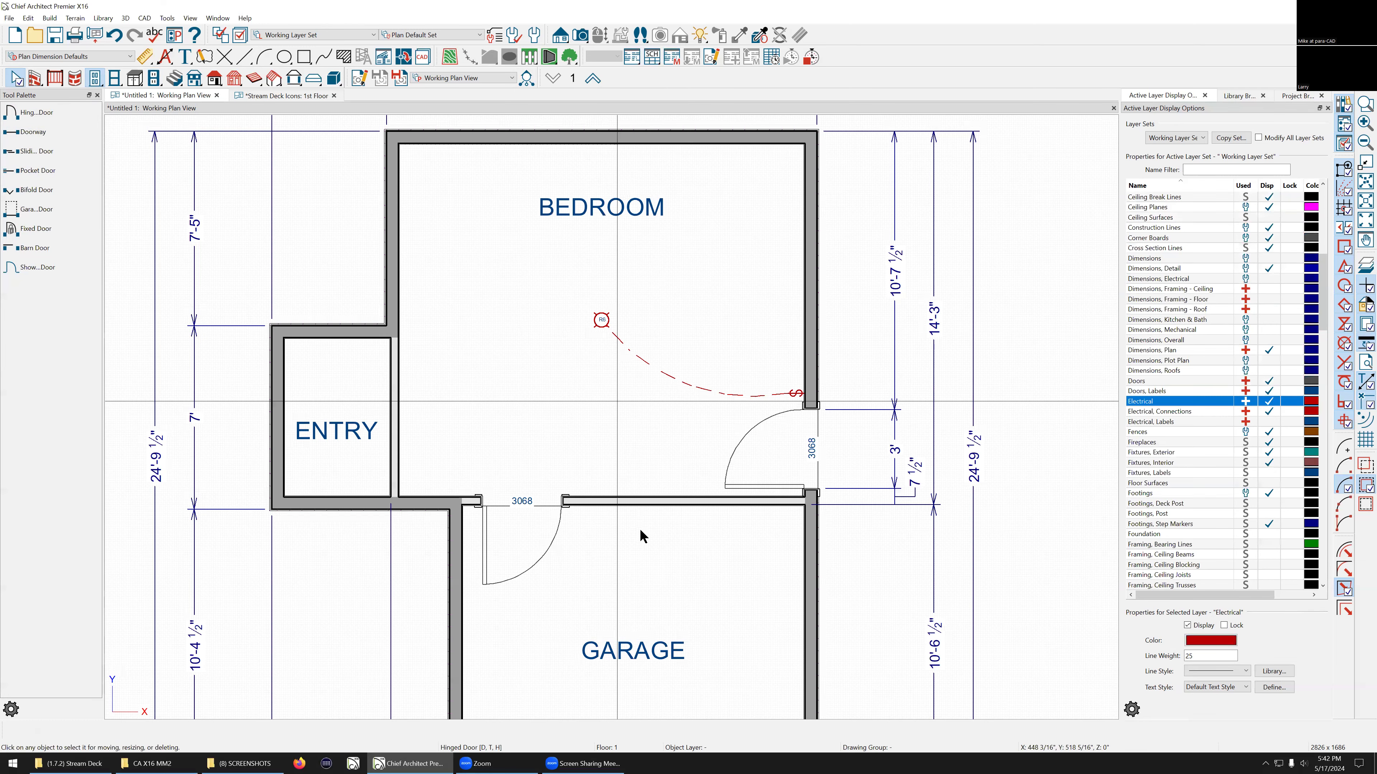
scroll(446, 400, "up", 3)
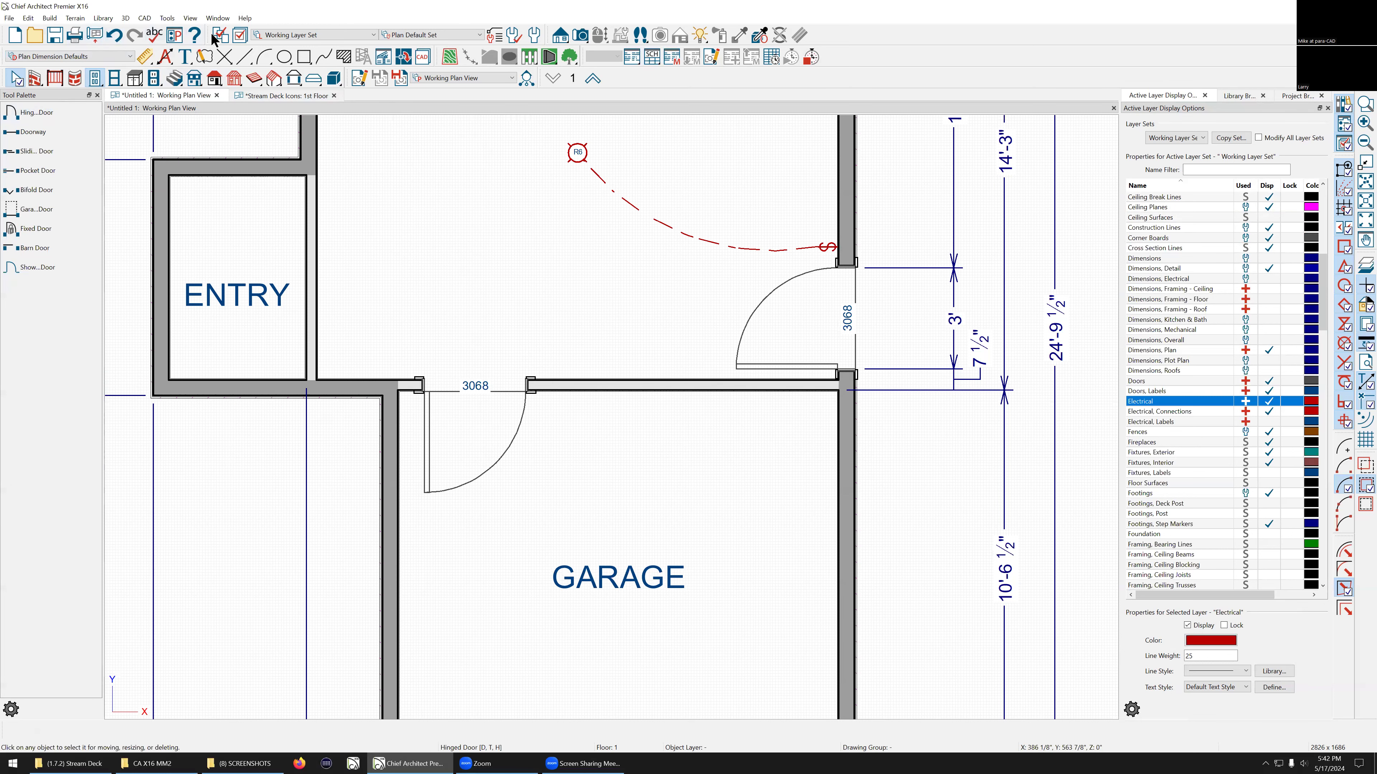
Step: Create a perspective floor overview camera to view the new door in 3D, then close the 3D view
left_click(580, 36)
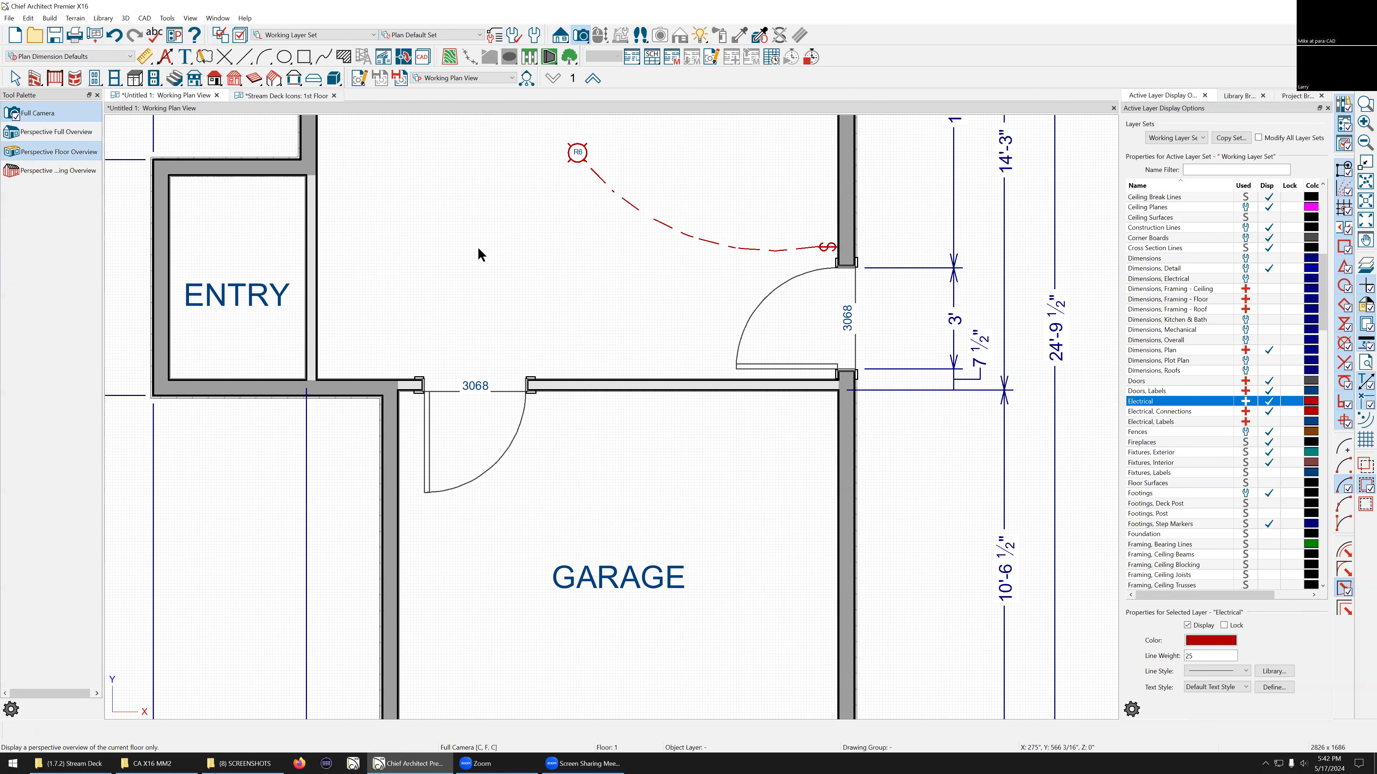
left_click_drag(671, 391, 703, 413)
scroll(579, 394, "up", 5)
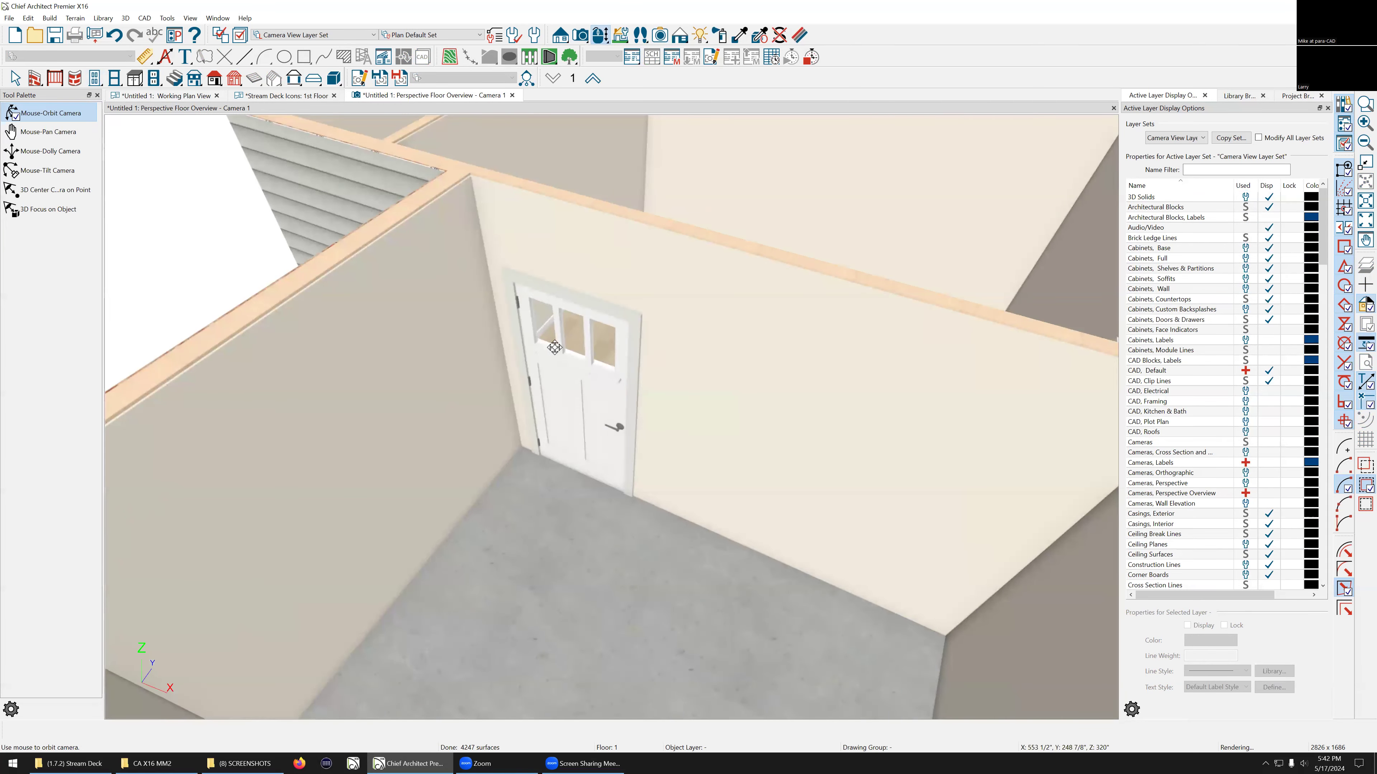
scroll(586, 333, "down", 5)
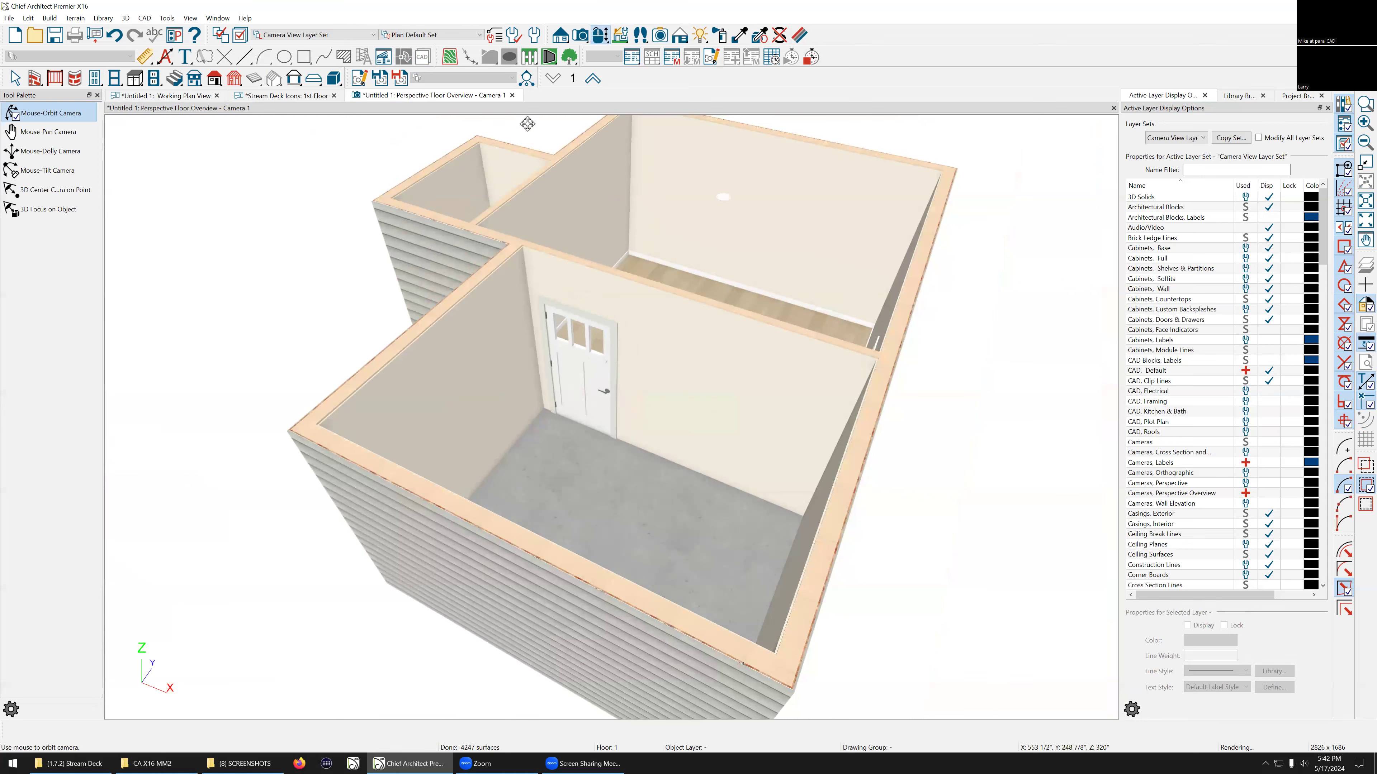
left_click(511, 93)
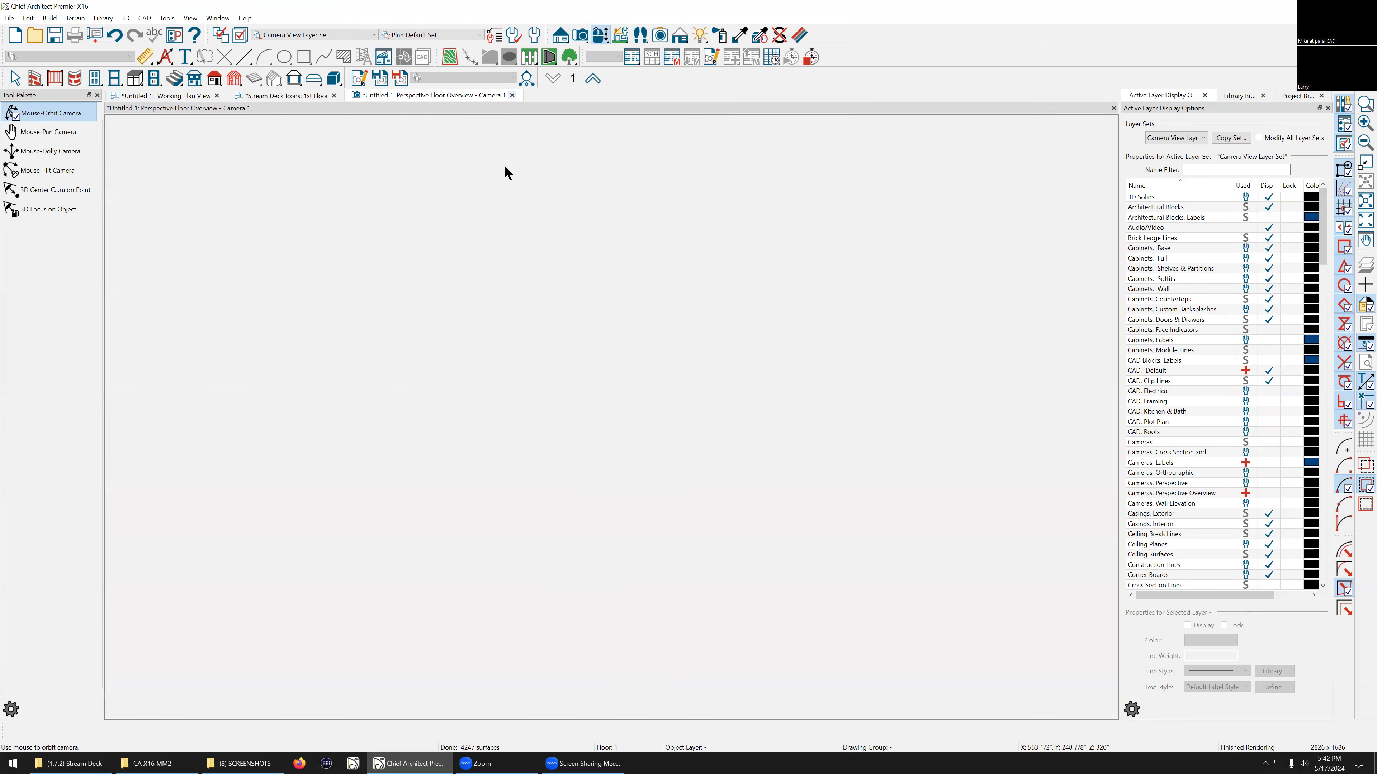
scroll(415, 284, "down", 2)
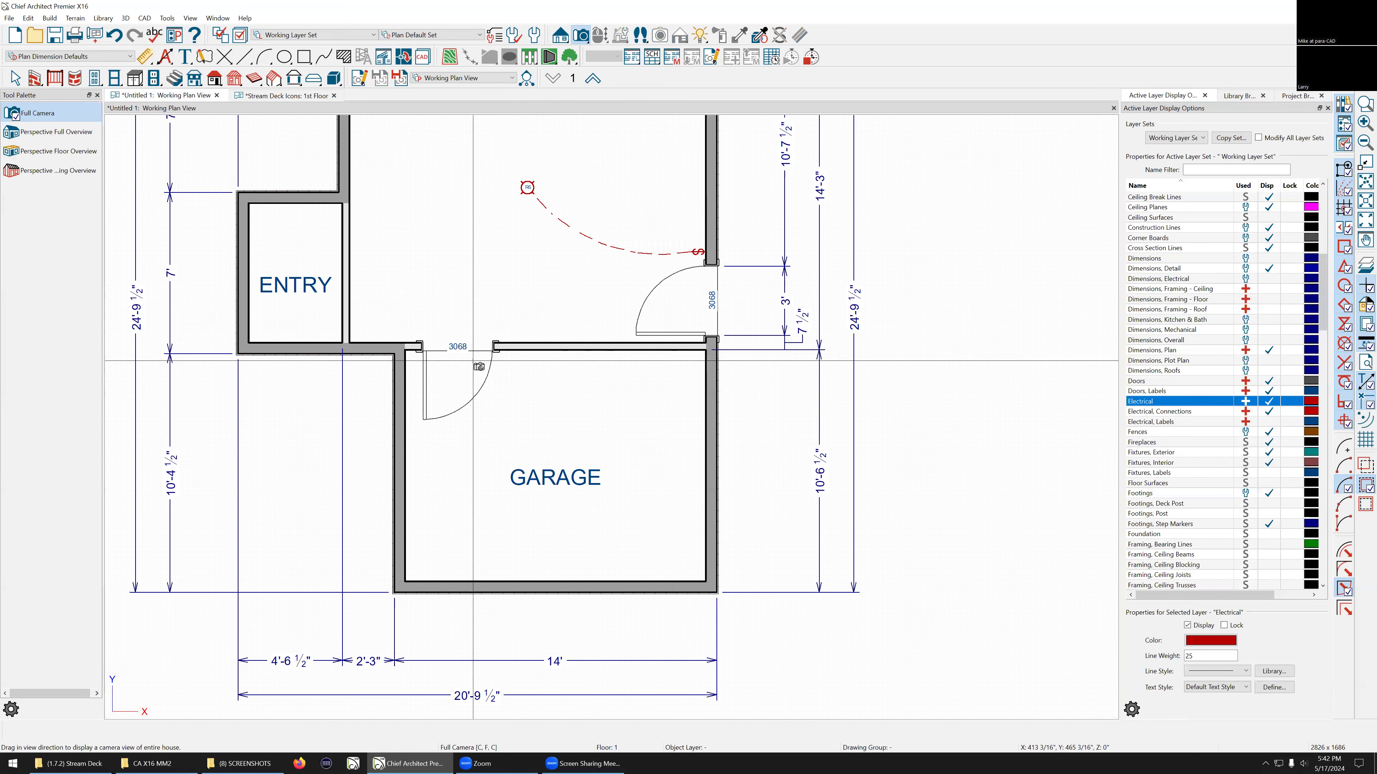
scroll(466, 345, "up", 3)
key("Escape")
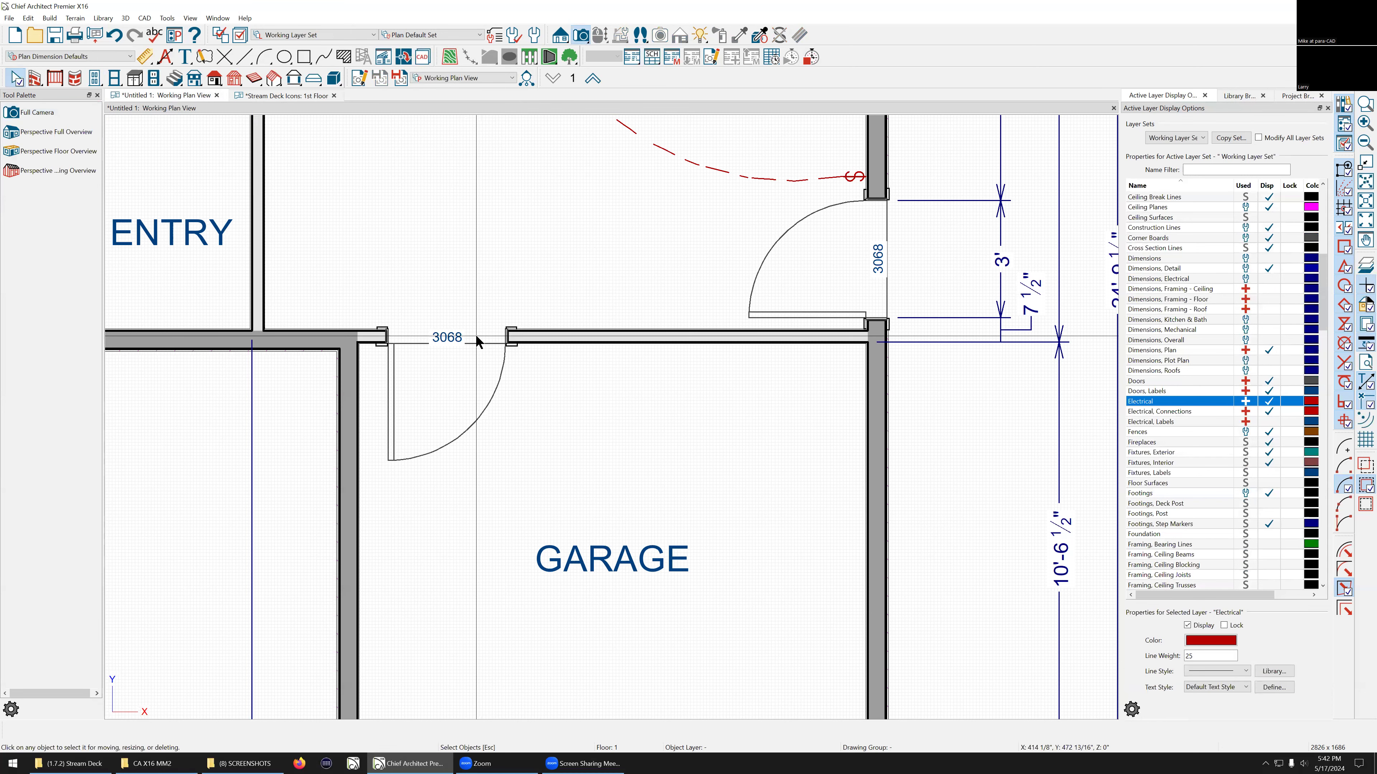
Step: Place a window in the bedroom's right exterior wall
scroll(584, 375, "down", 2)
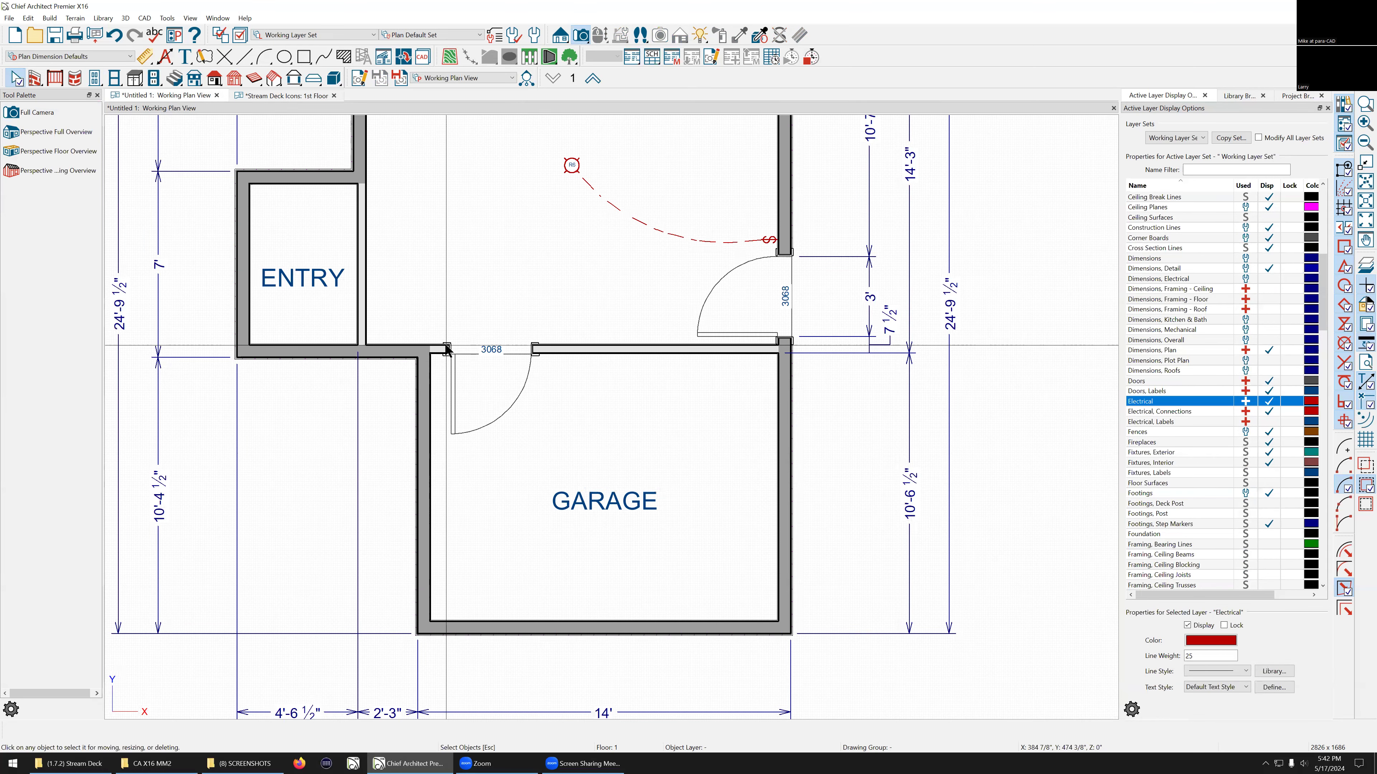
scroll(409, 455, "down", 2)
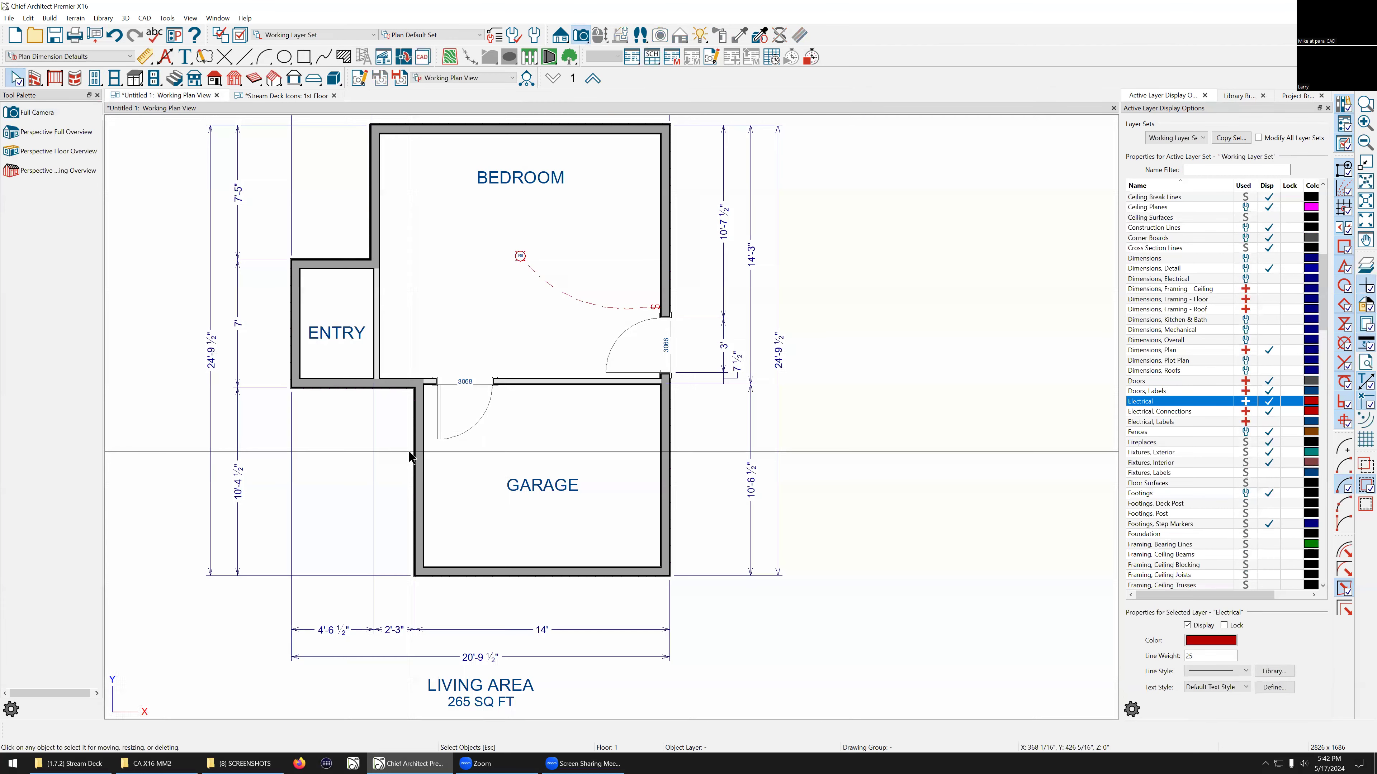
left_click(115, 80)
left_click(650, 202)
key("Escape")
Step: Open the exterior wall defaults and choose the Fire-4 wall type
scroll(528, 502, "up", 1)
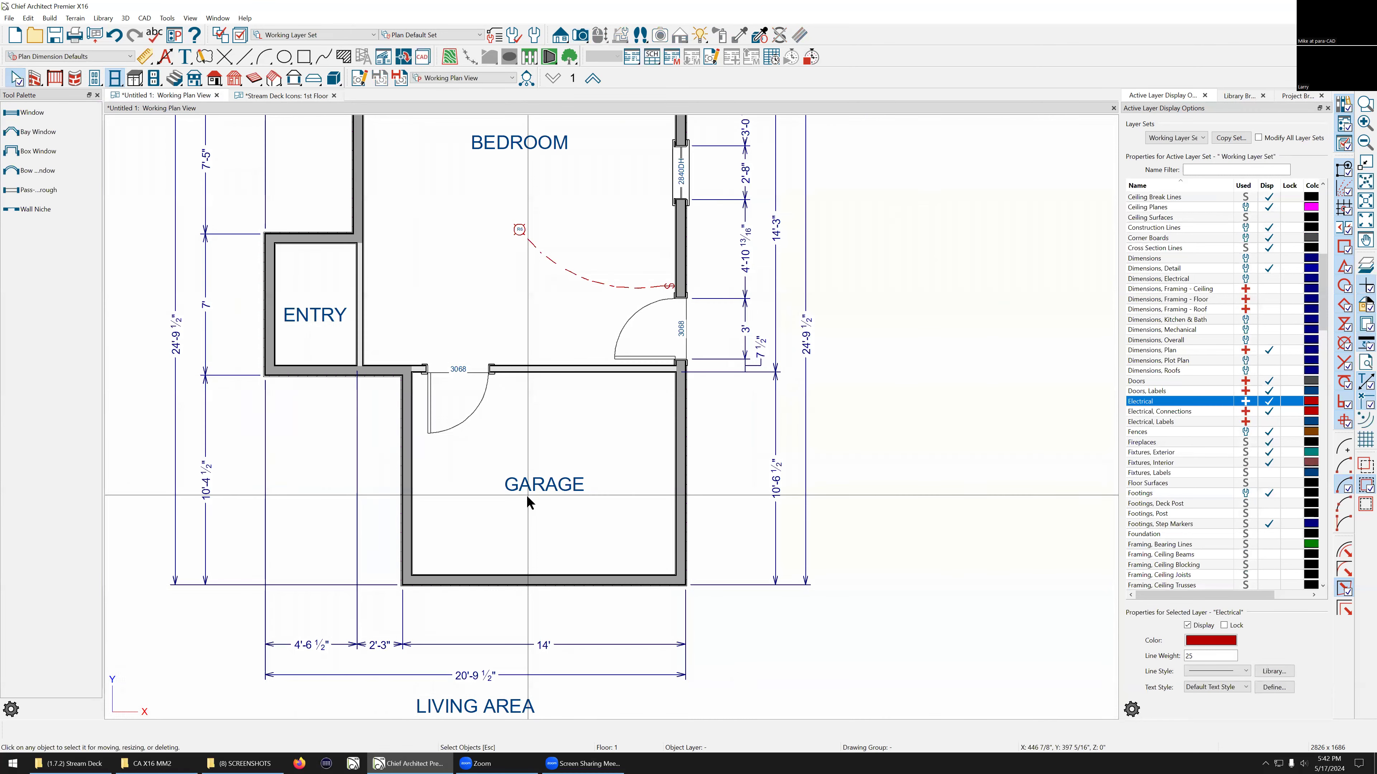
scroll(529, 501, "up", 2)
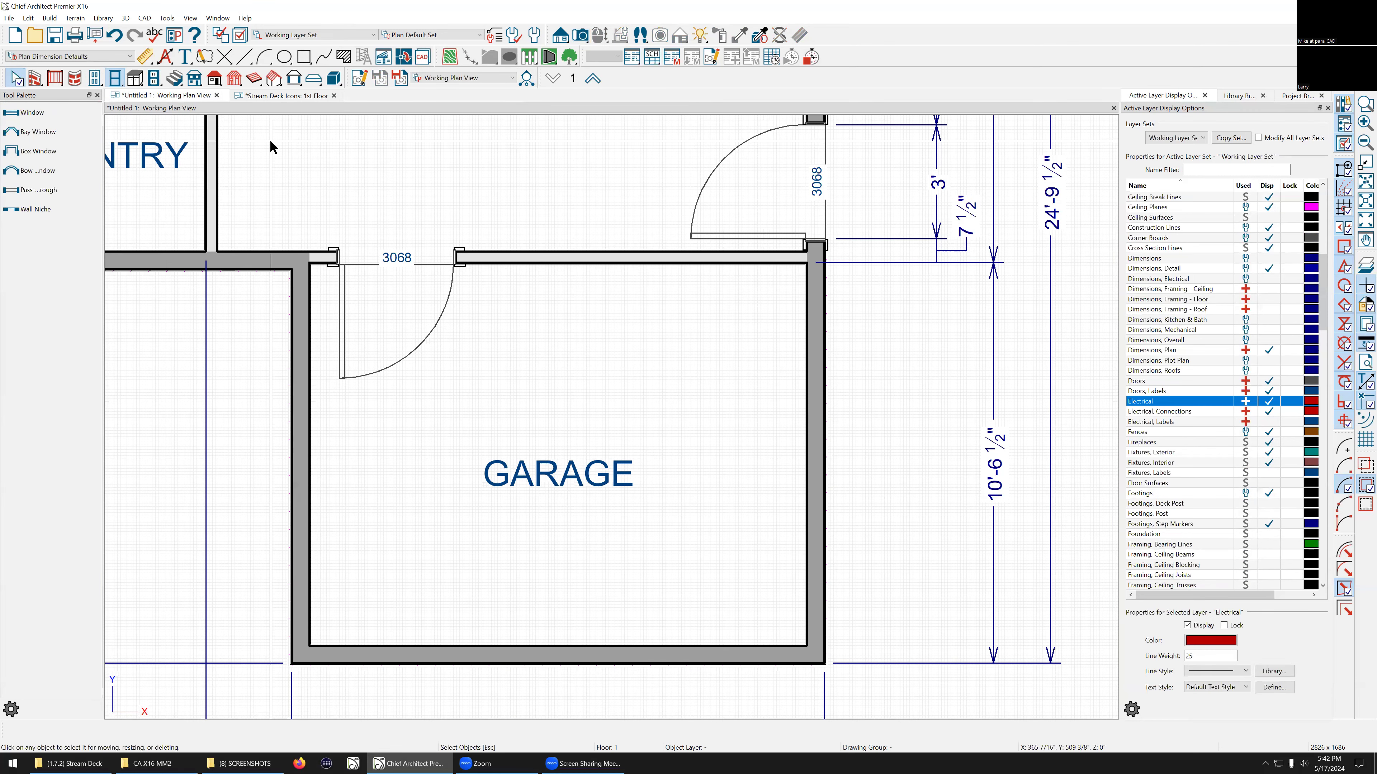
left_click(37, 80)
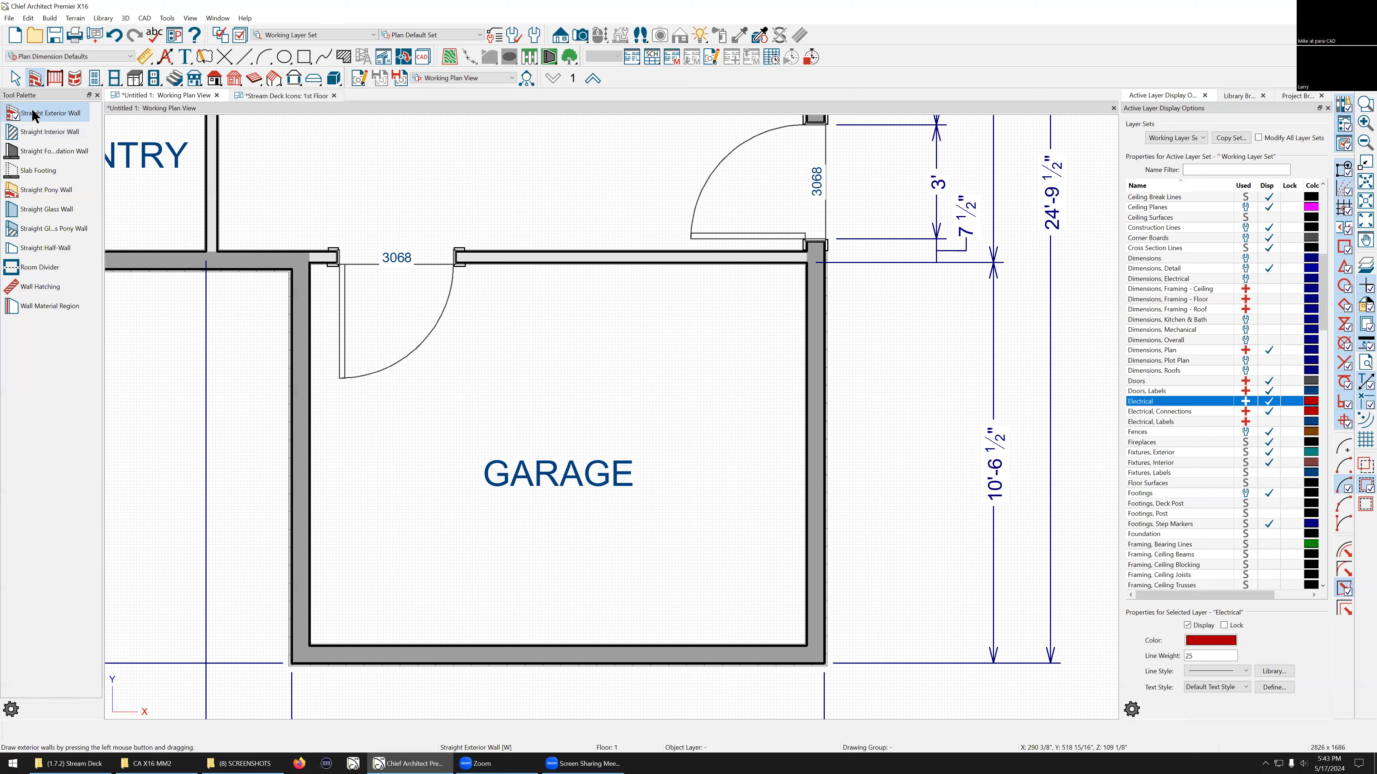
double_click(33, 114)
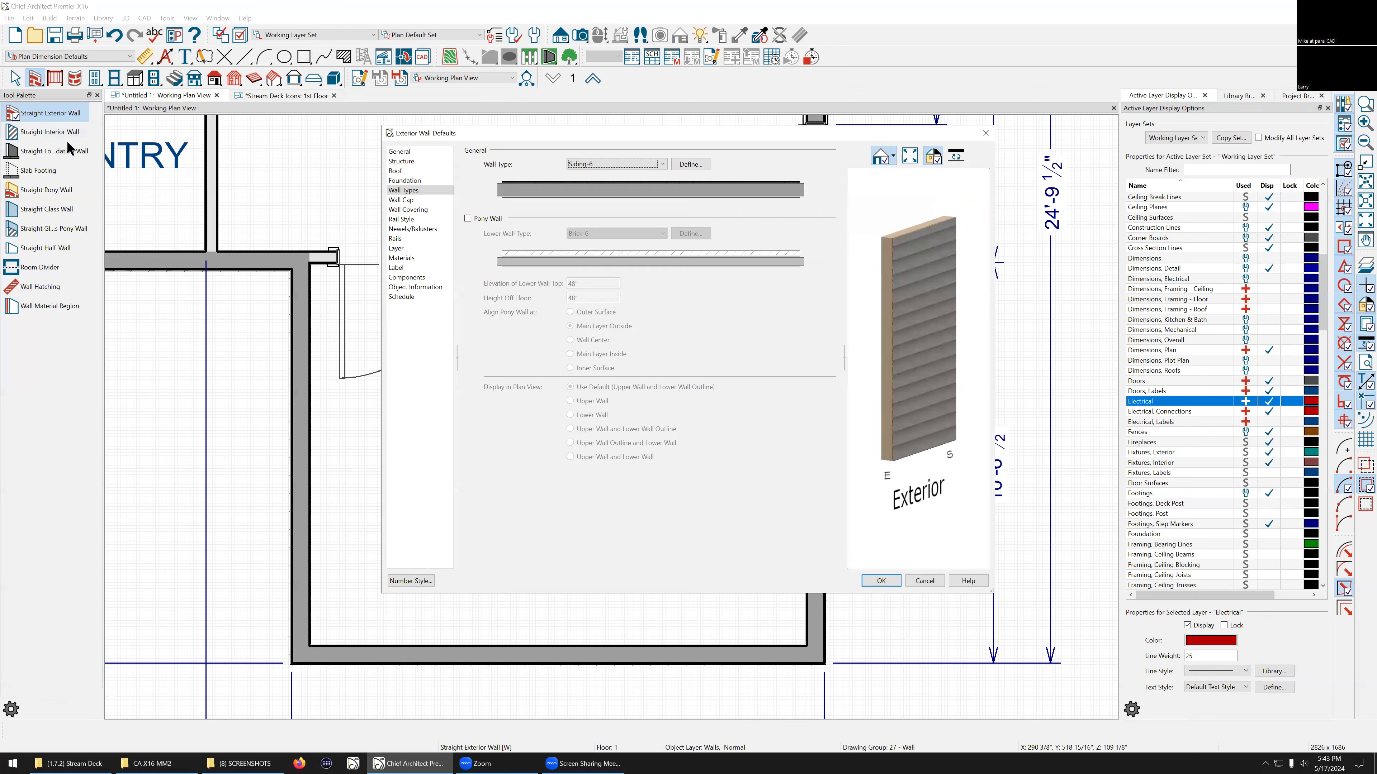
left_click(661, 165)
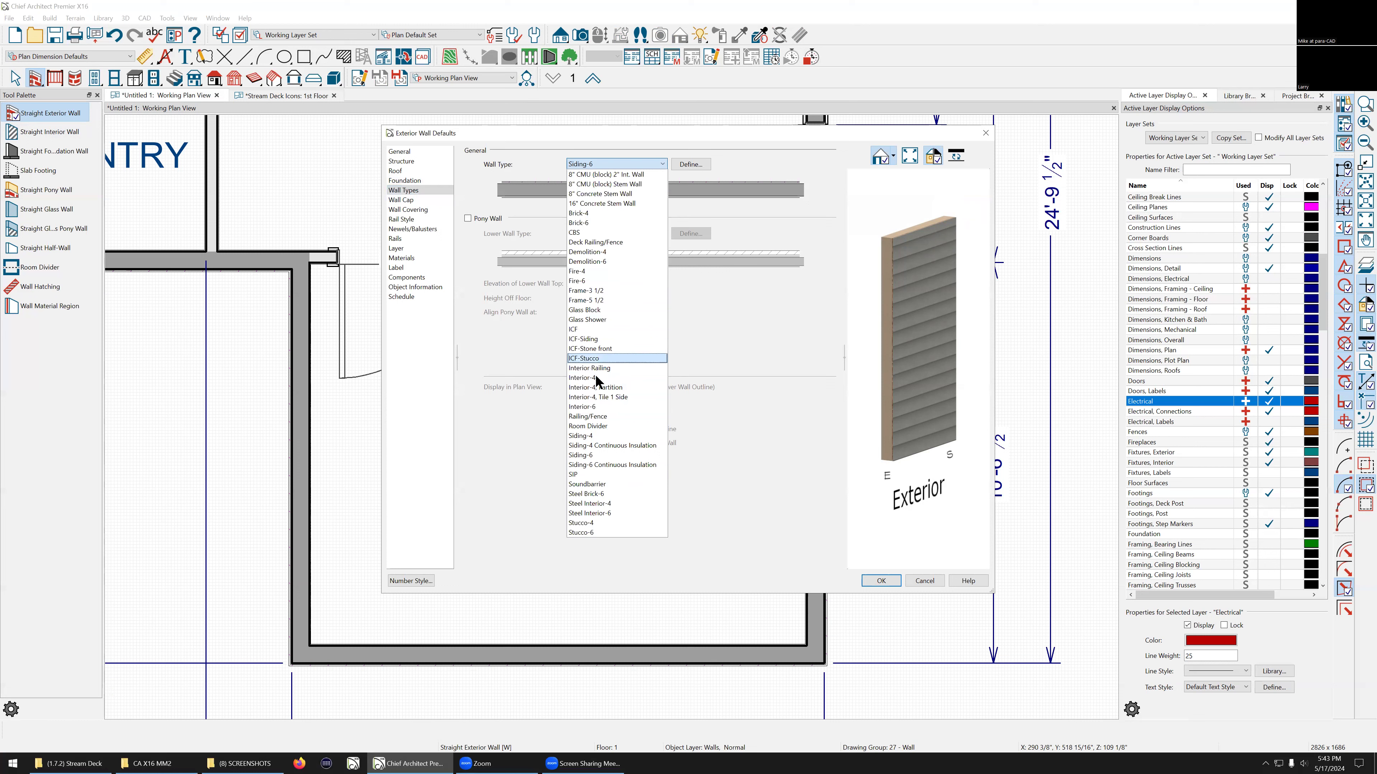
left_click(582, 269)
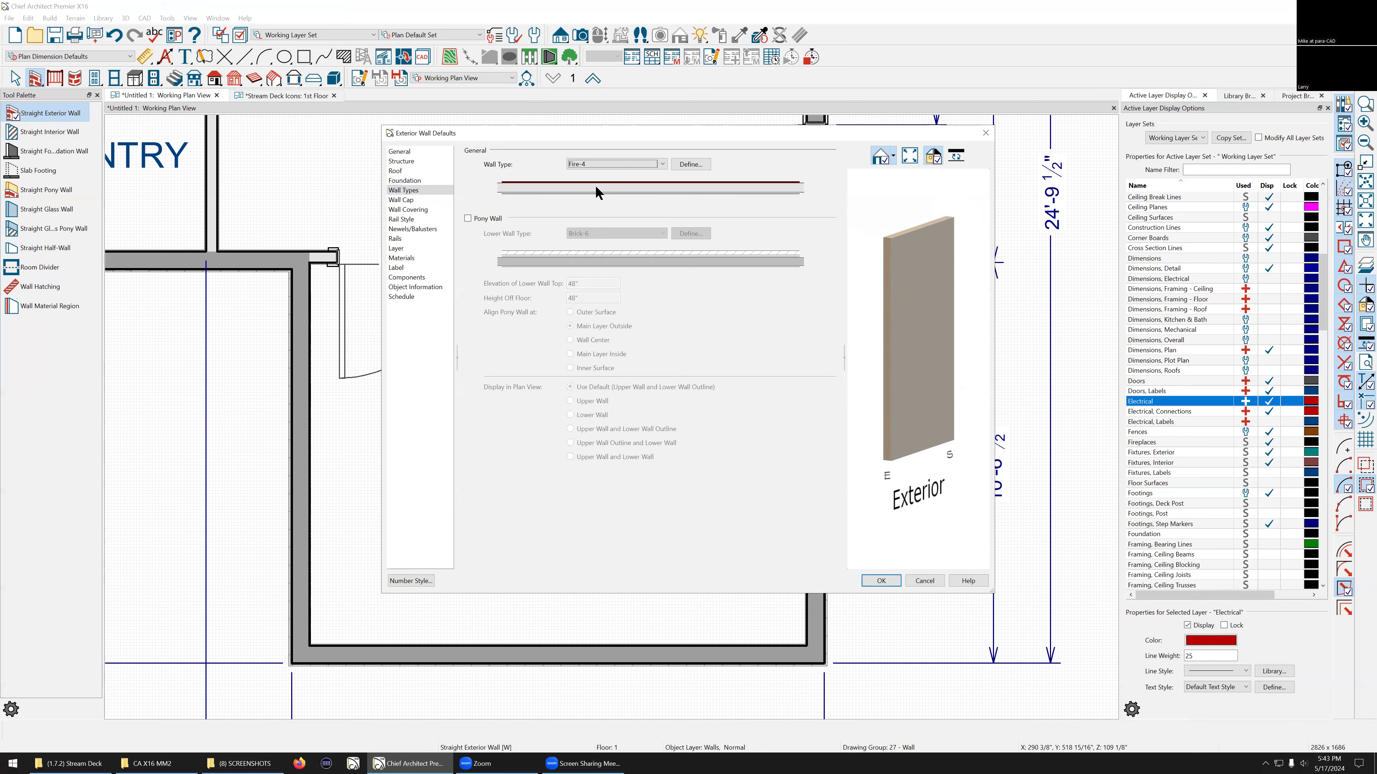
Step: Inspect the Fire-4 wall type's layer definitions, then cancel the exterior wall defaults
left_click(691, 164)
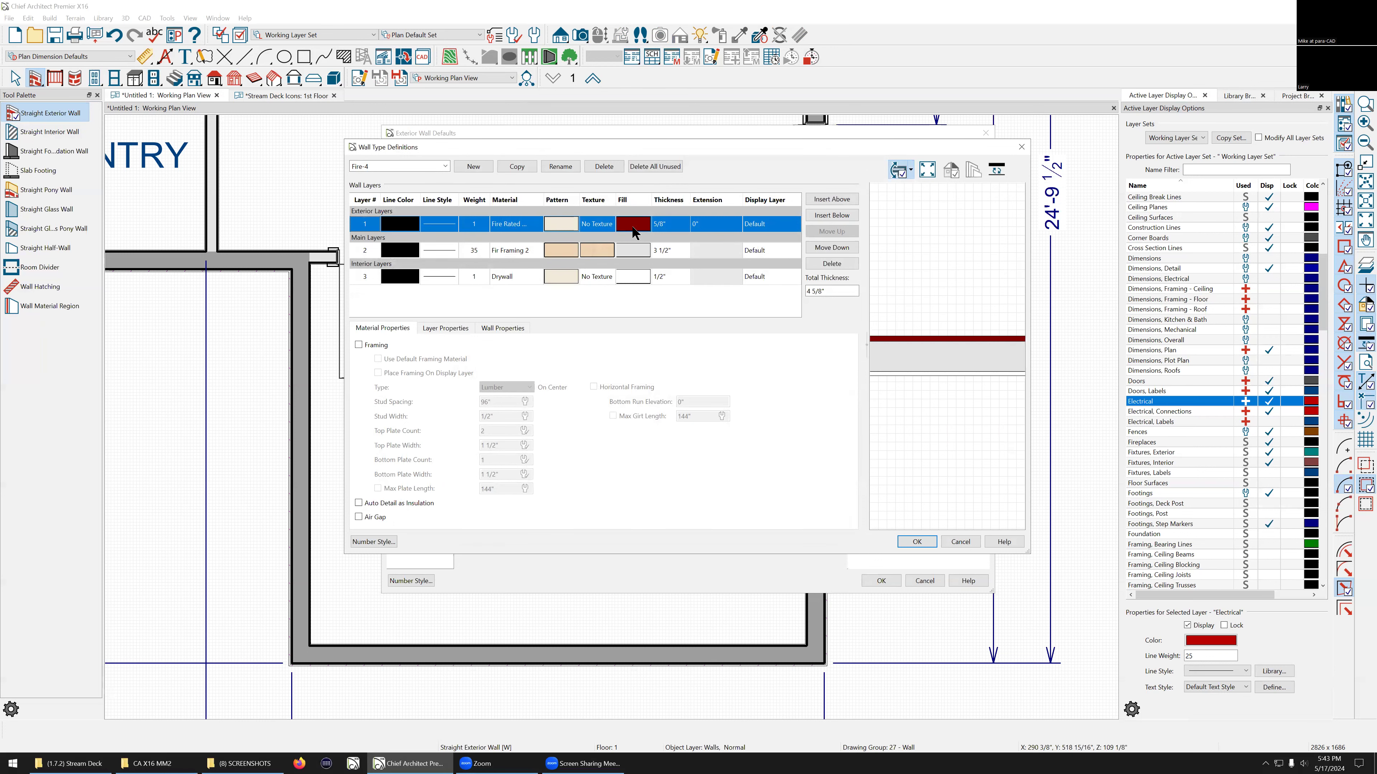
left_click(961, 542)
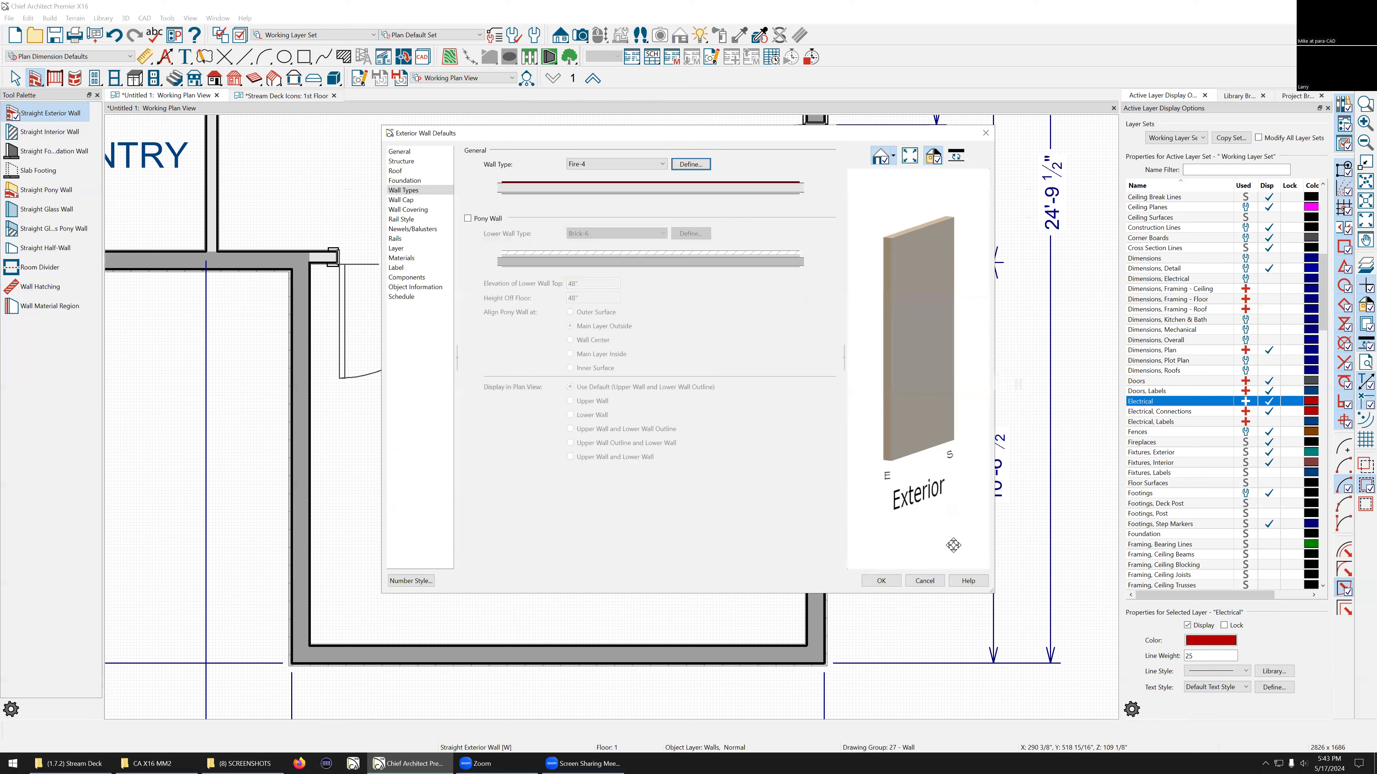
left_click(923, 581)
Step: Change the wall between the bedroom and the garage to the Fire-4 wall type
scroll(664, 524, "up", 3)
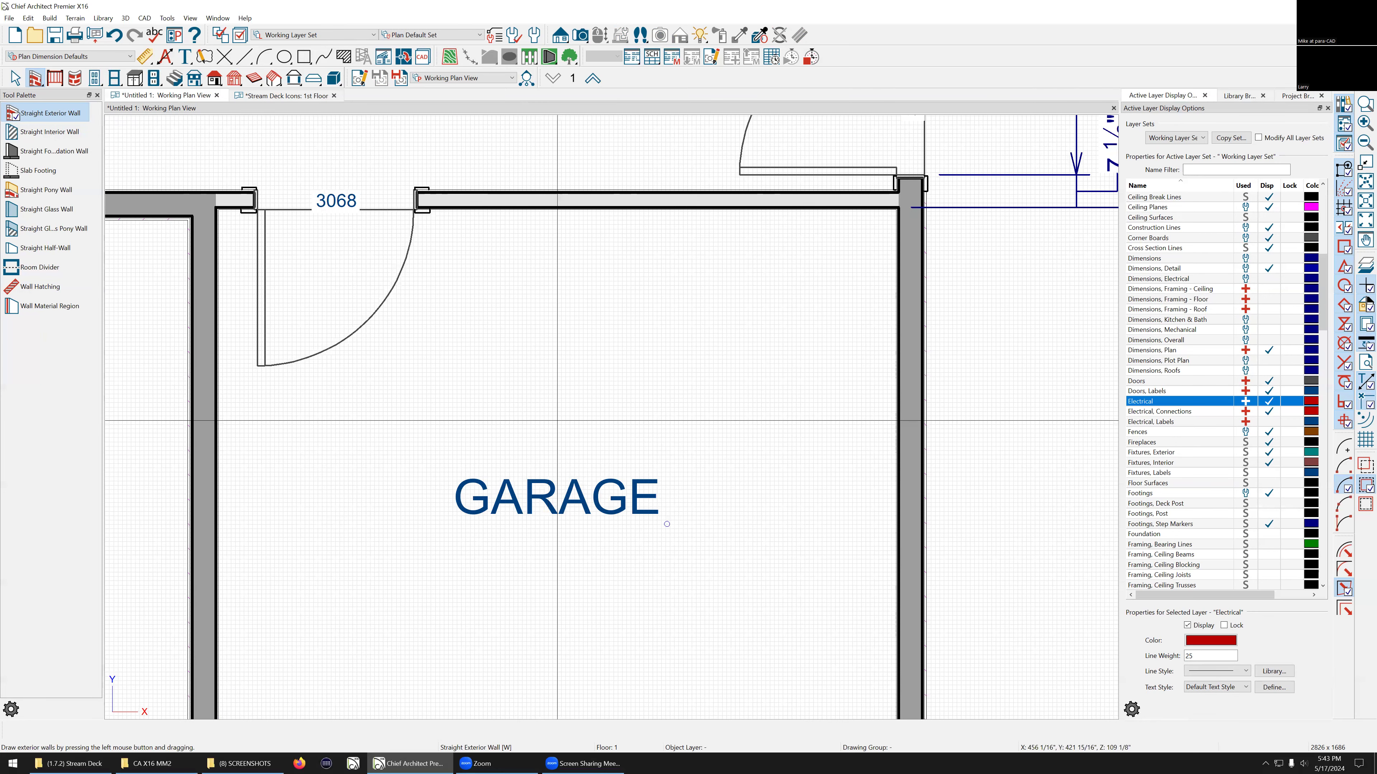
key("space")
left_click(524, 203)
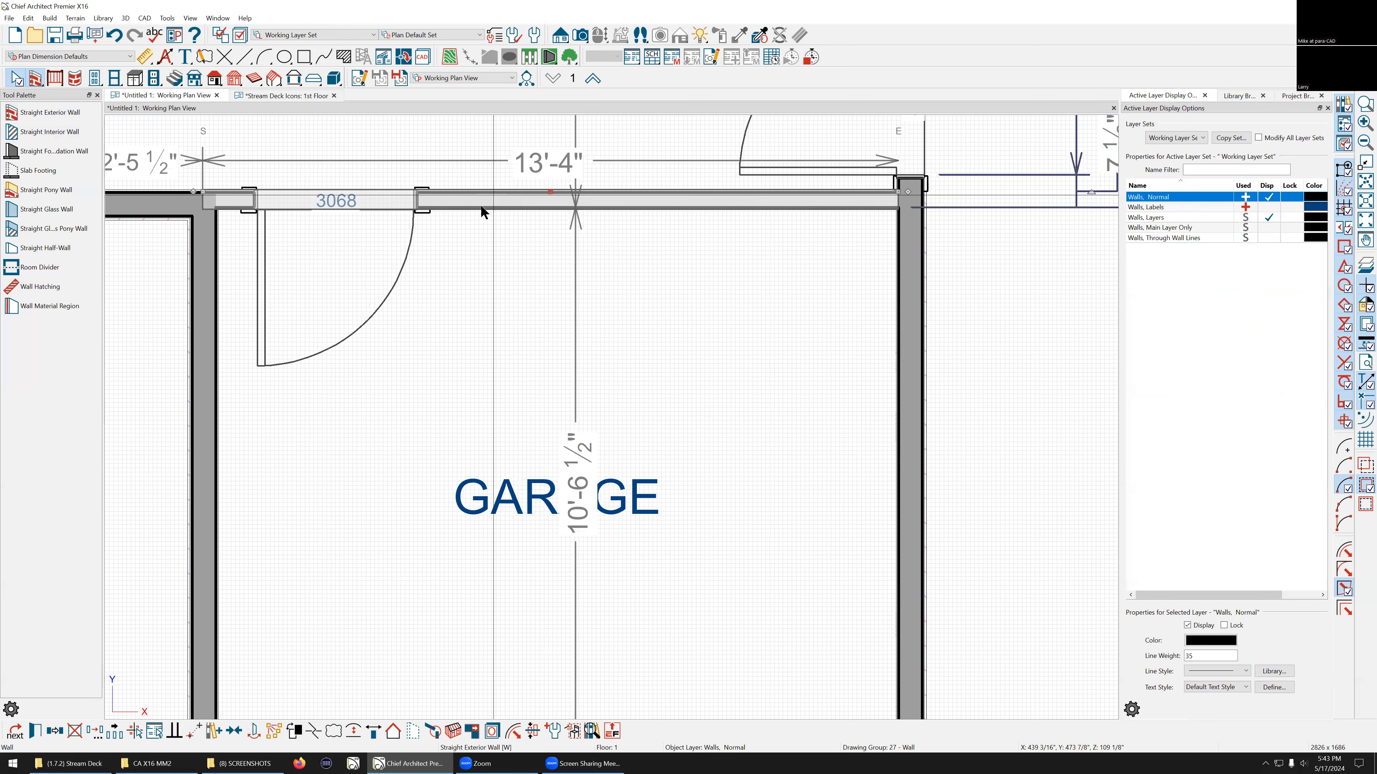
left_click(501, 199)
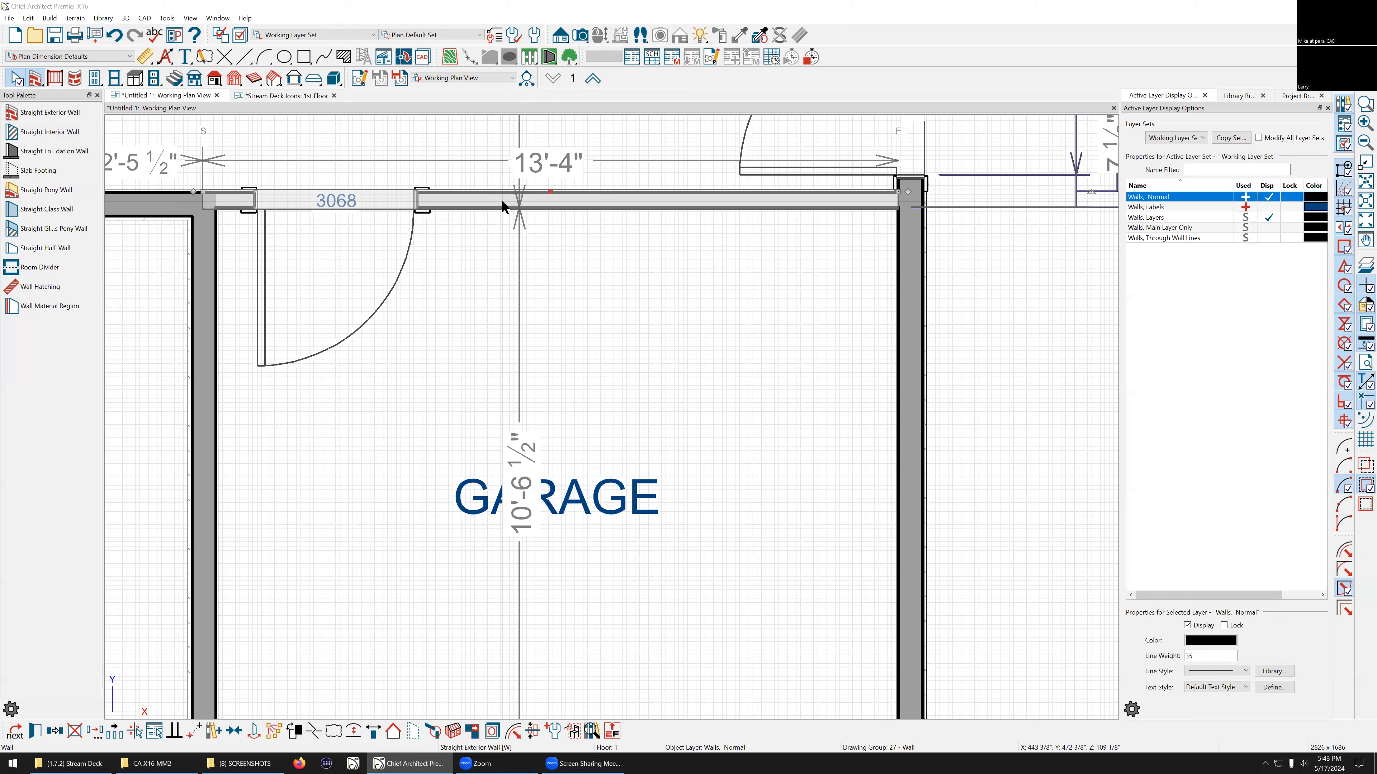
double_click(501, 199)
left_click(661, 161)
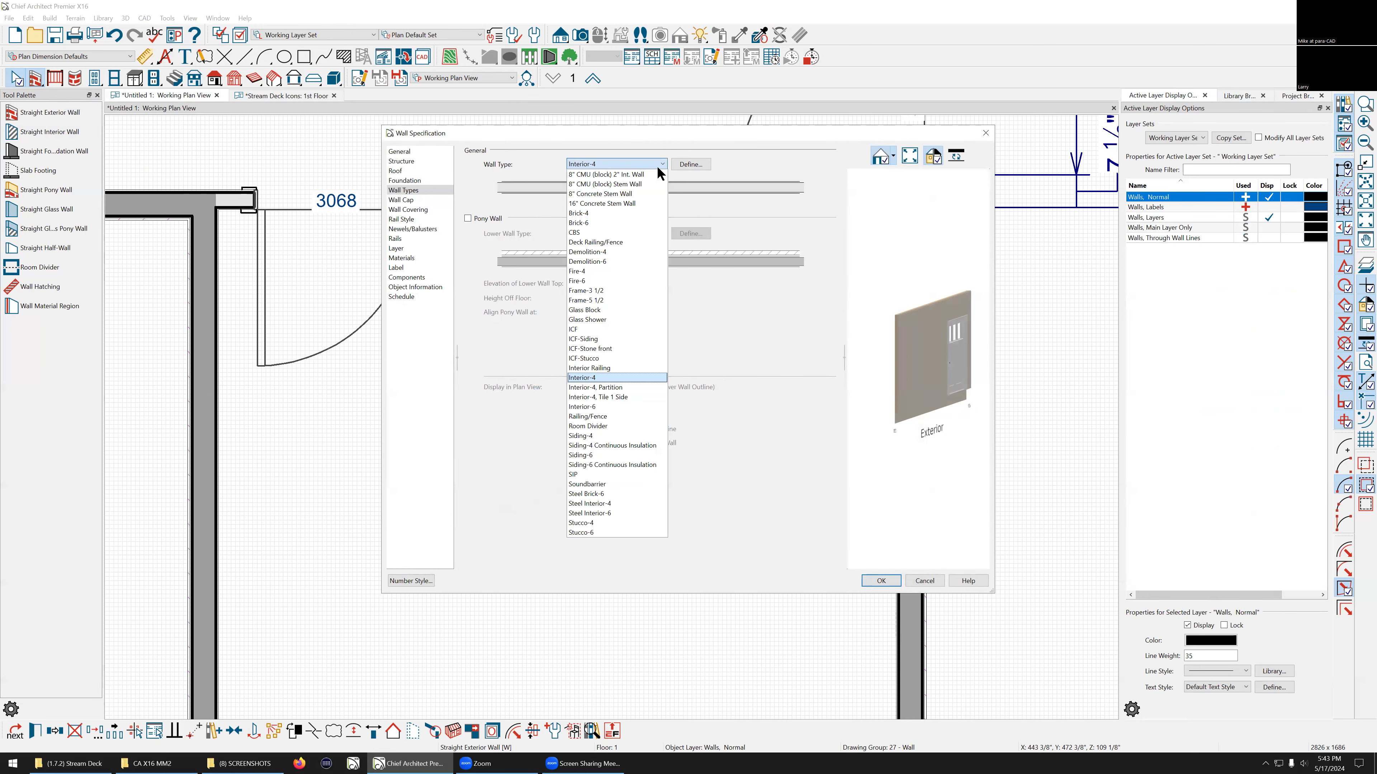
left_click(624, 269)
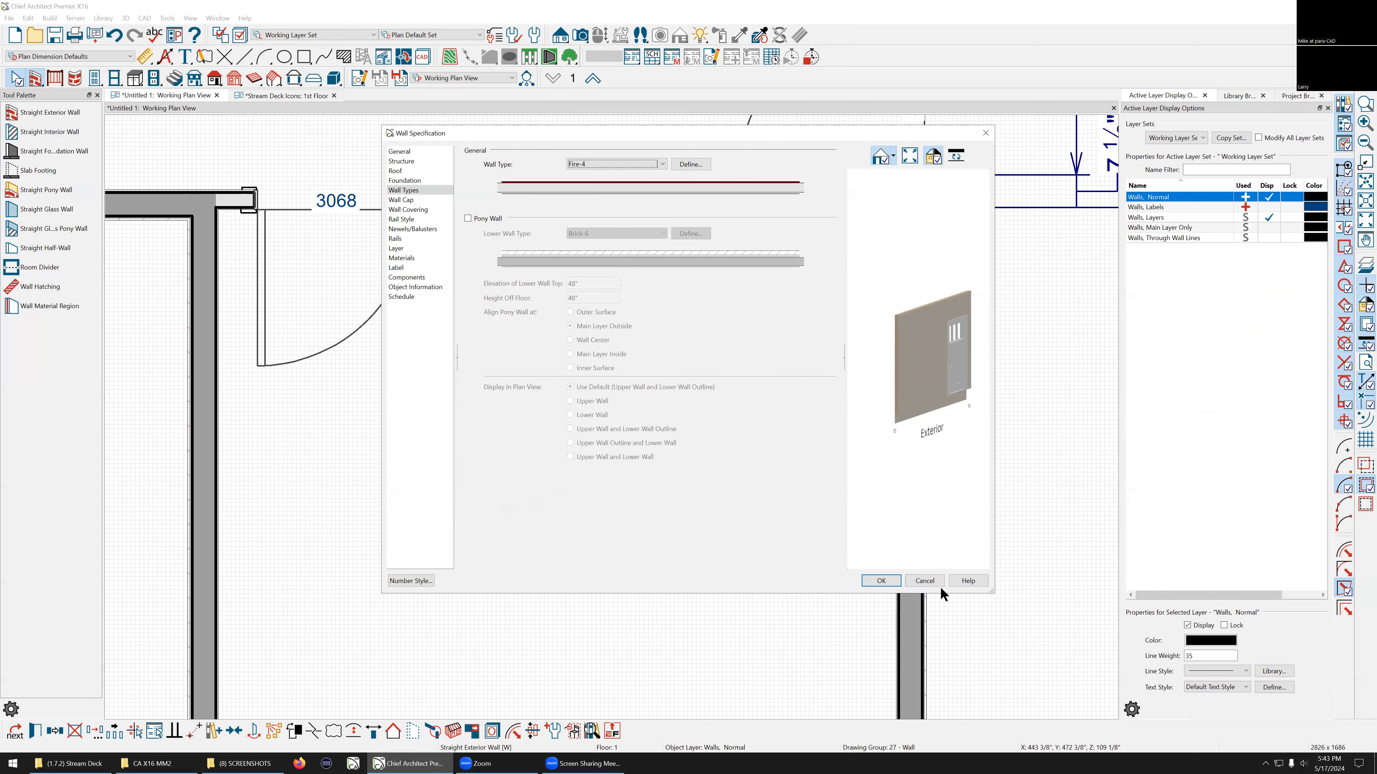
left_click(881, 580)
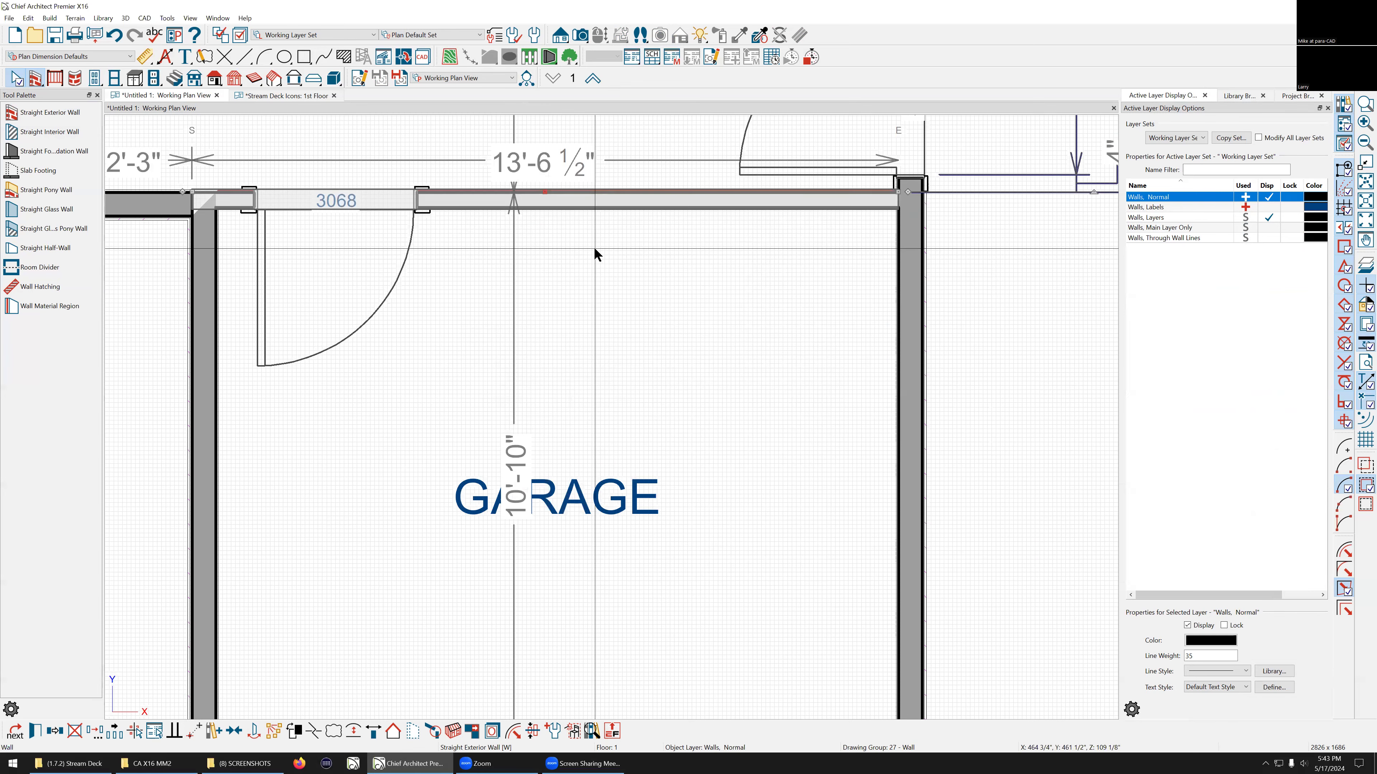
scroll(521, 165, "up", 1)
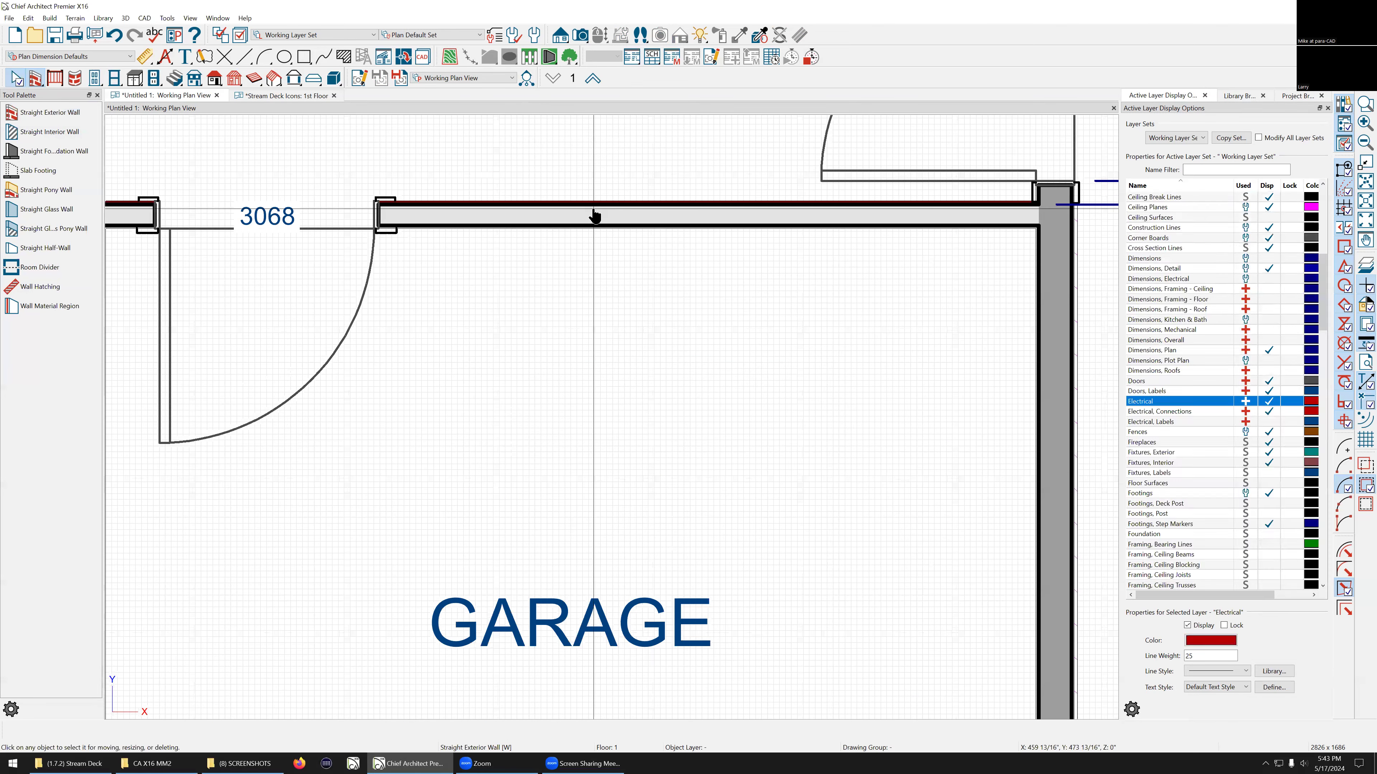
Step: Reverse the layers of the wall between the garage and the bedroom
left_click(593, 215)
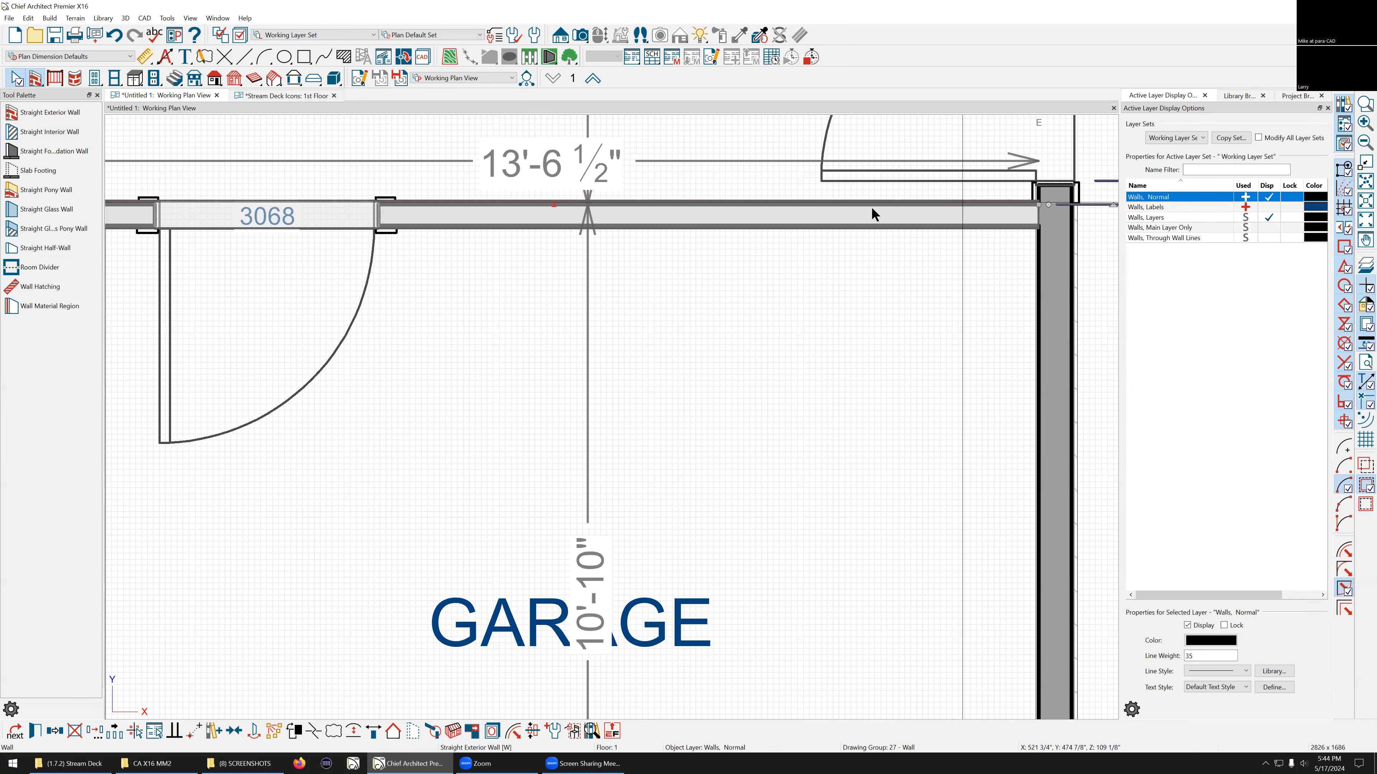
scroll(895, 244, "down", 1)
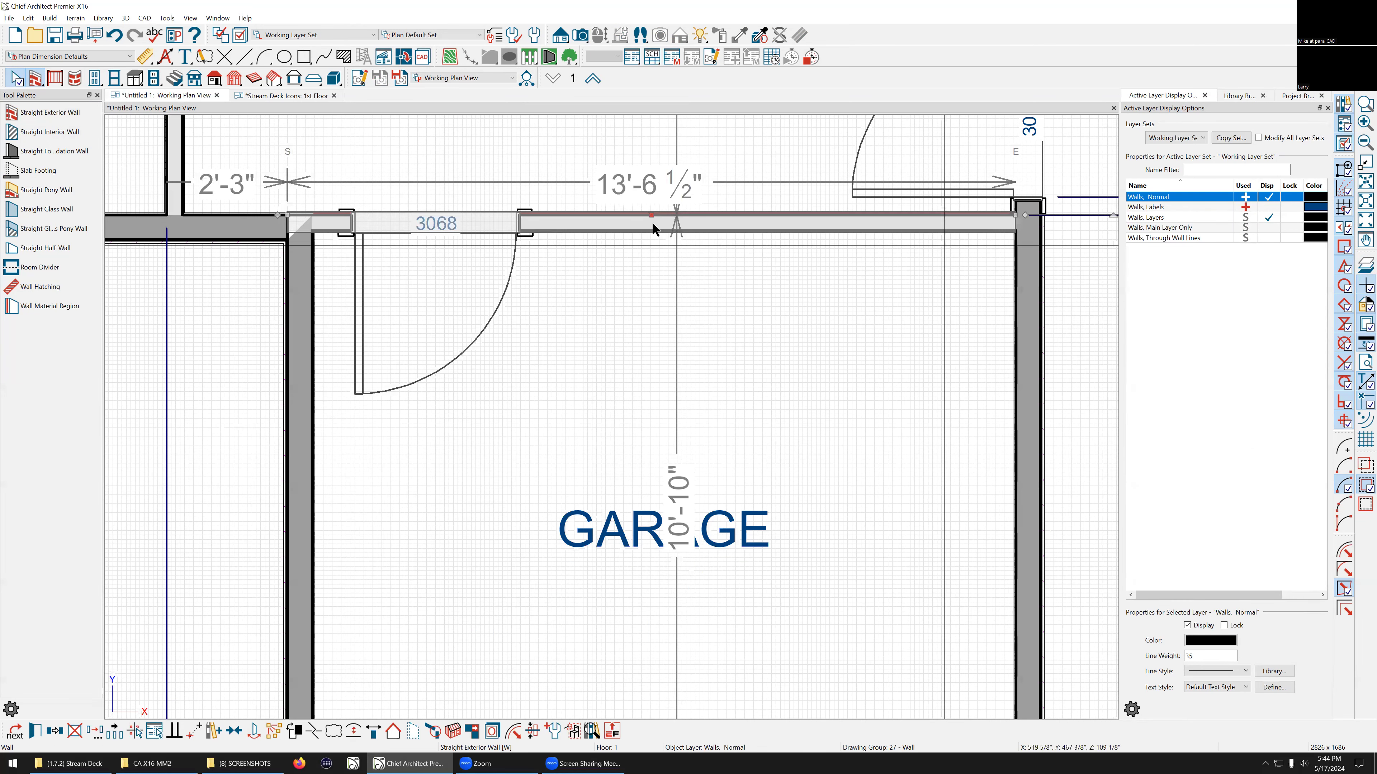
right_click(619, 221)
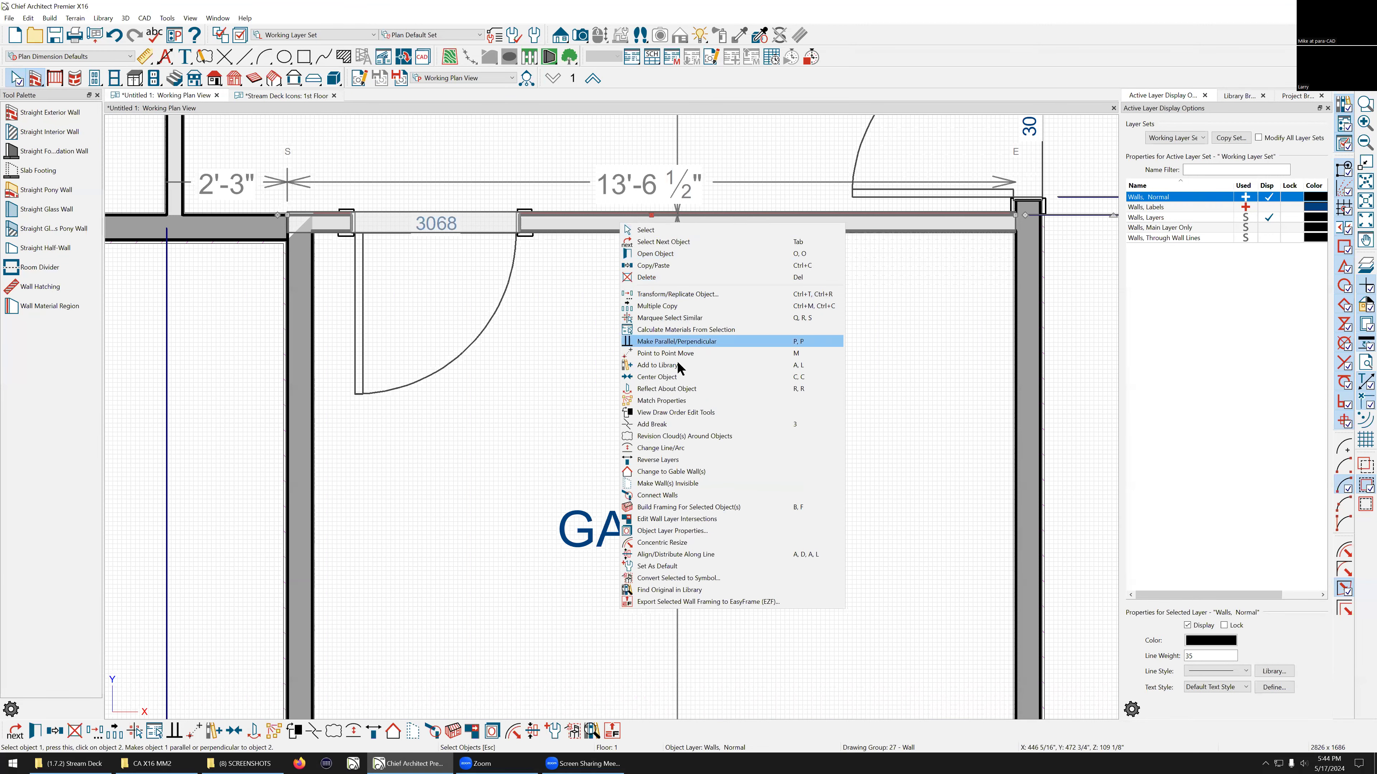
left_click(665, 459)
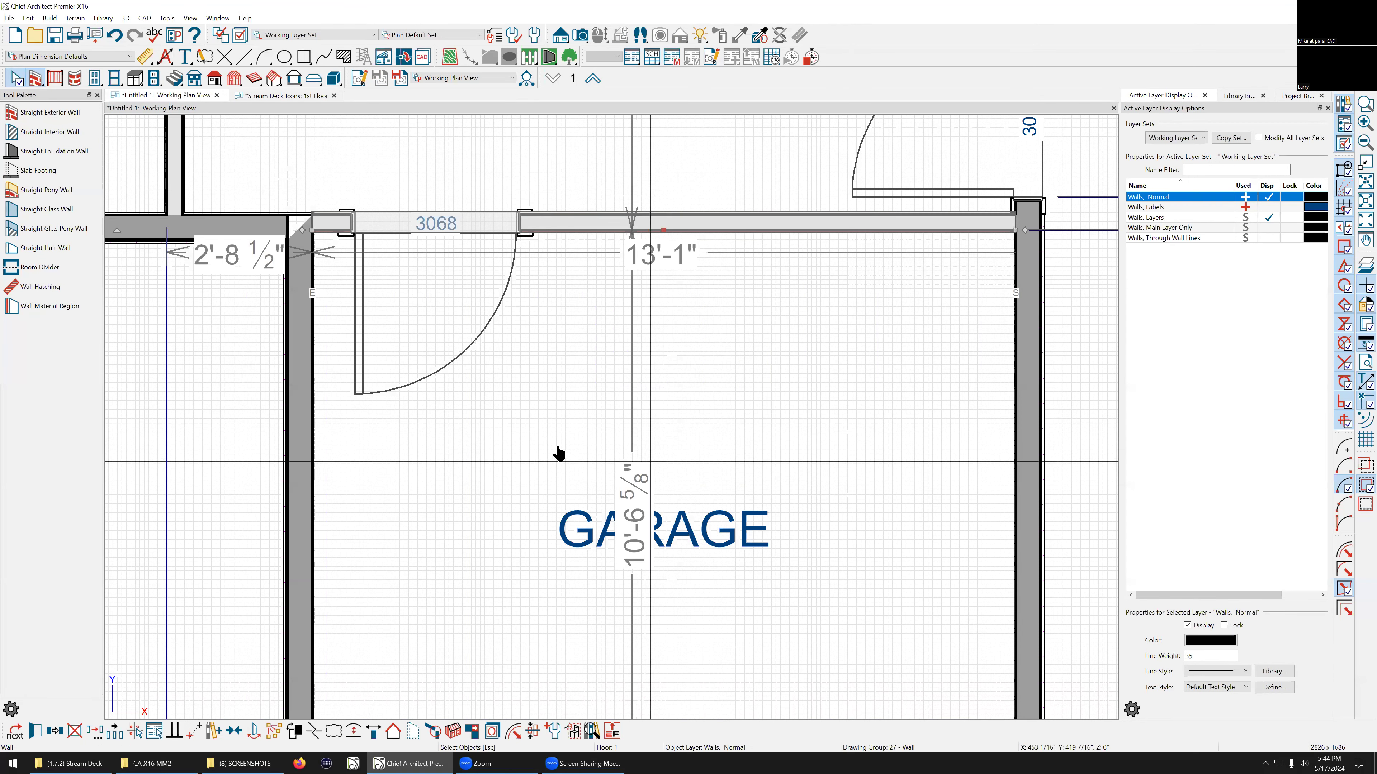
Step: Reverse the layers of the same garage wall again
left_click(476, 405)
left_click(477, 412)
scroll(298, 226, "up", 2)
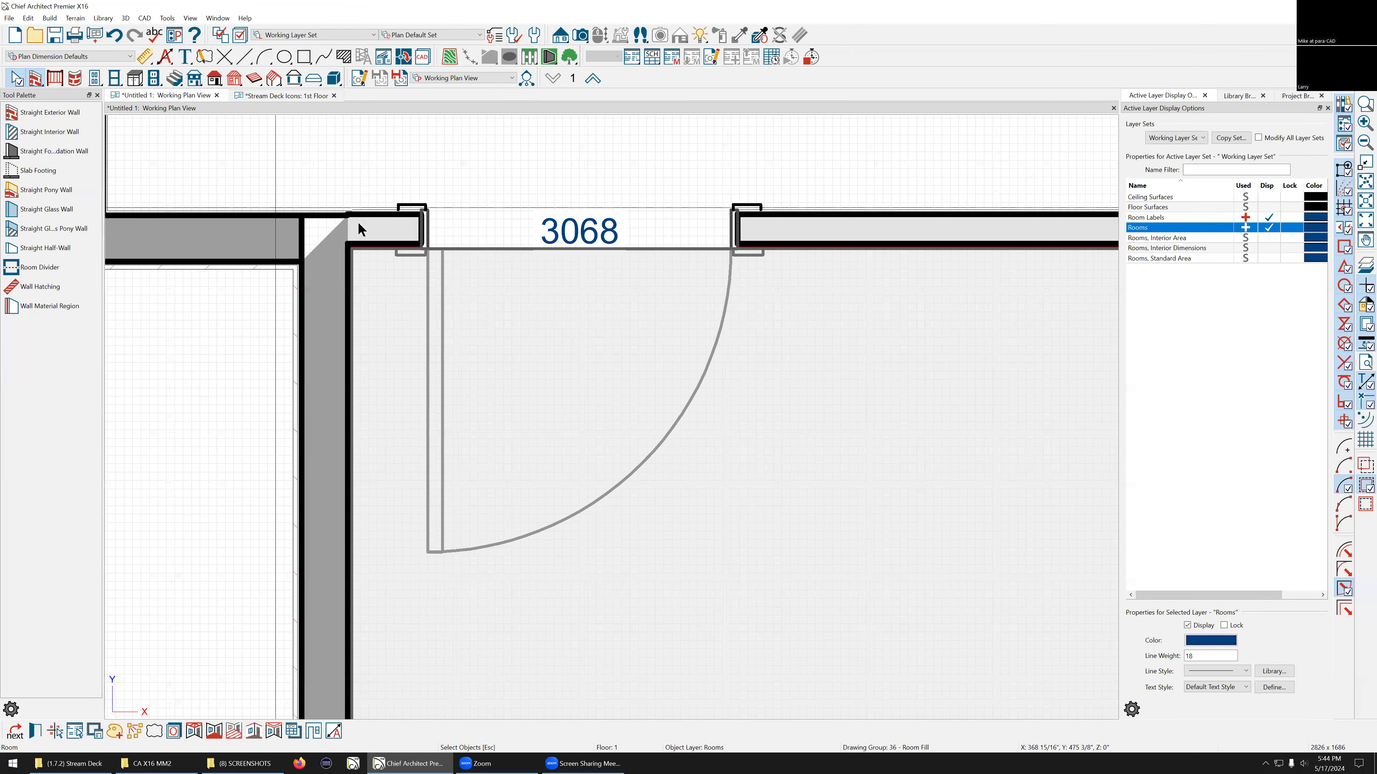
right_click(807, 230)
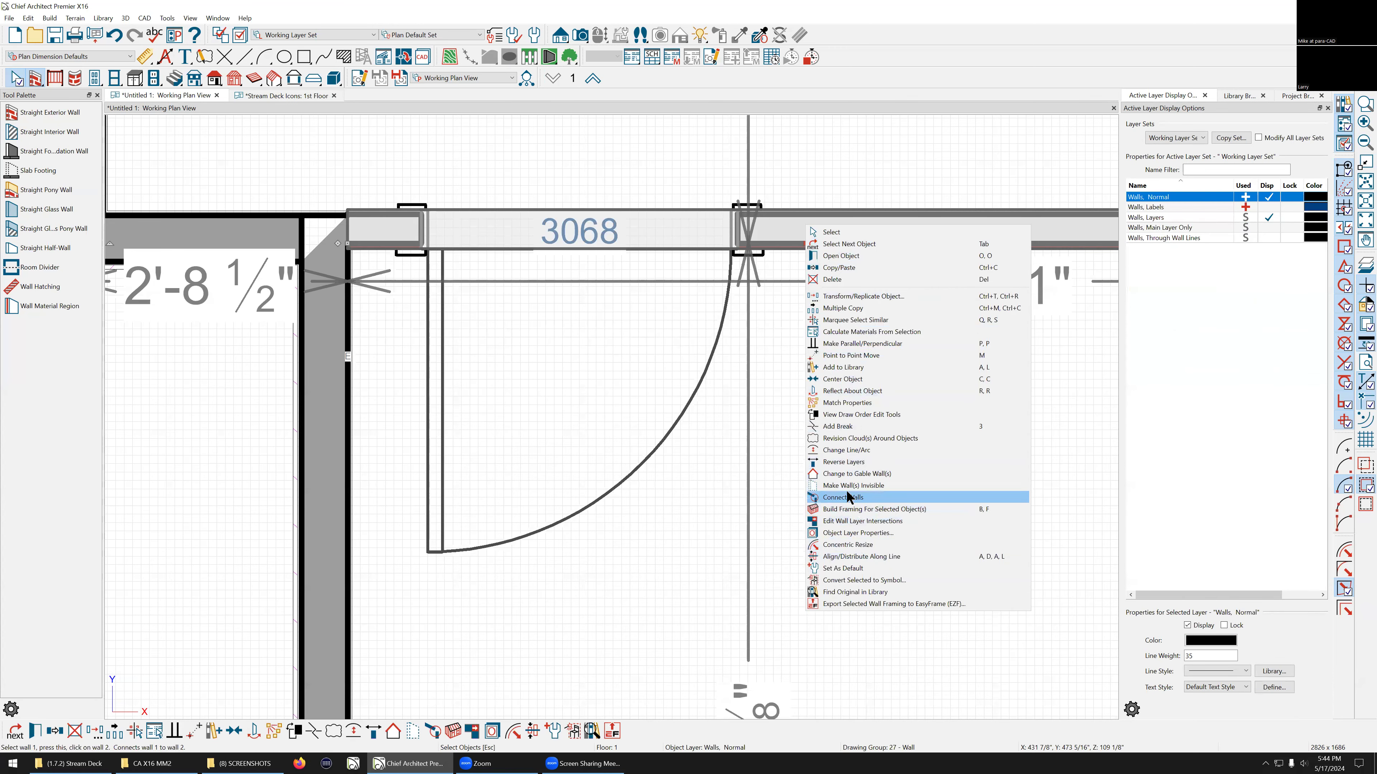
left_click(859, 462)
Step: Draw a straight interior wall about 56 1/2" long extending east from the entry's right wall, above the garage
scroll(492, 400, "down", 2)
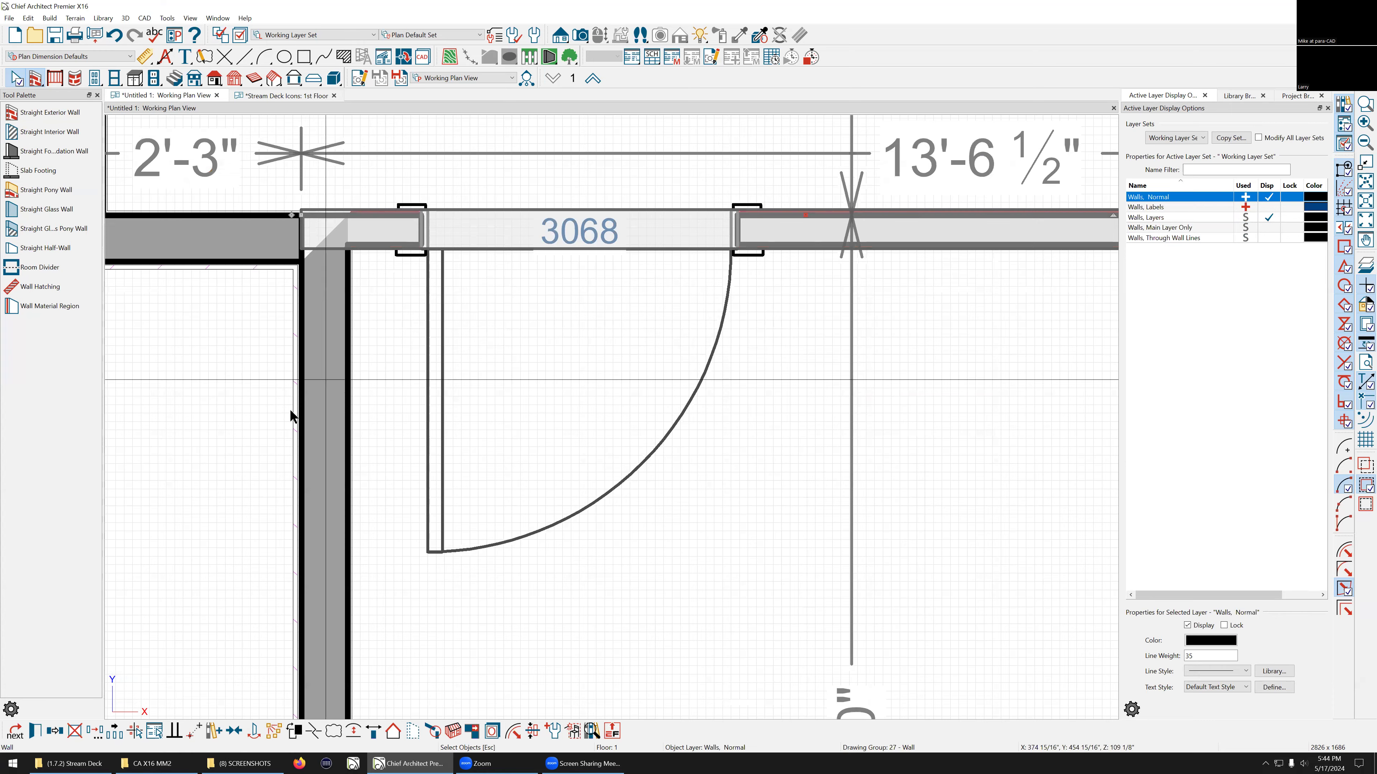
scroll(210, 381, "down", 2)
key("Escape")
scroll(267, 307, "up", 5)
scroll(435, 293, "down", 8)
scroll(369, 276, "down", 3)
scroll(347, 265, "up", 4)
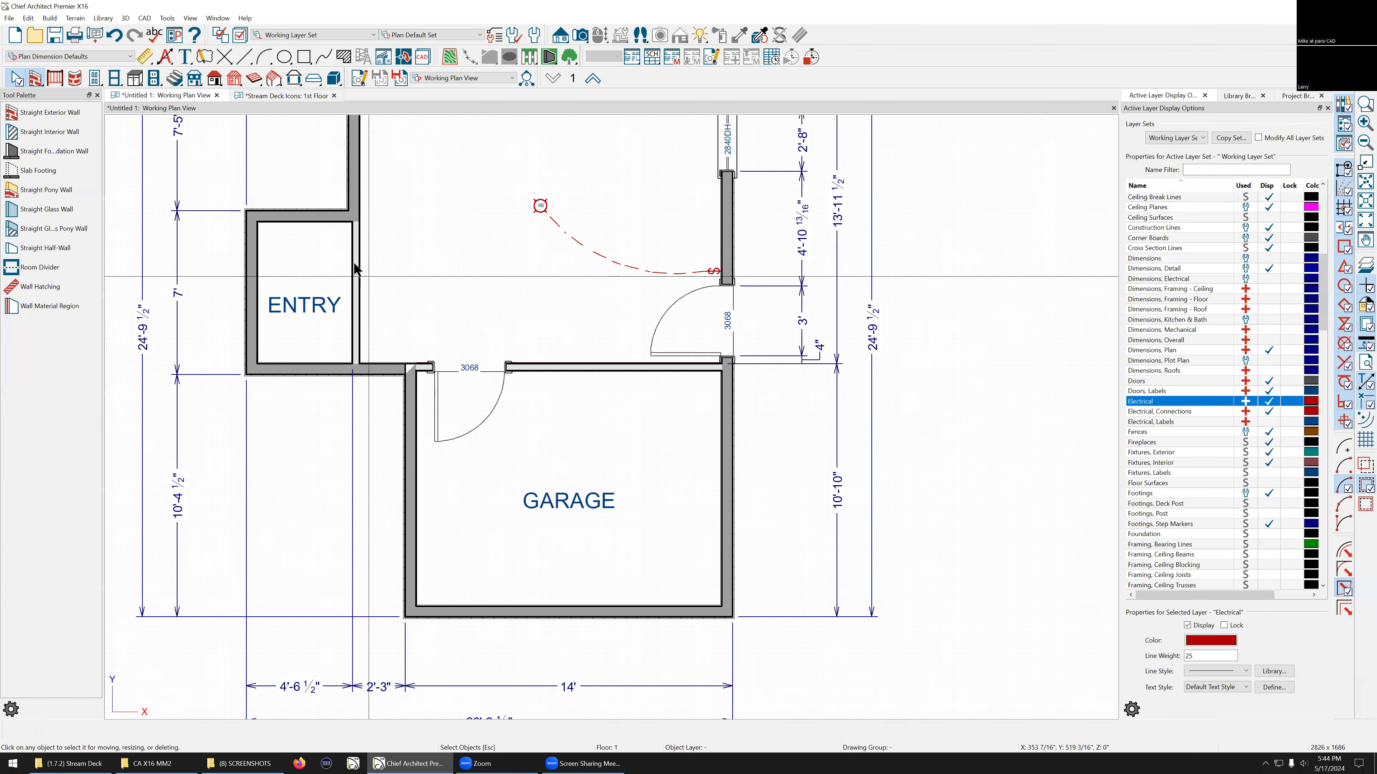
left_click(348, 265)
scroll(348, 266, "up", 2)
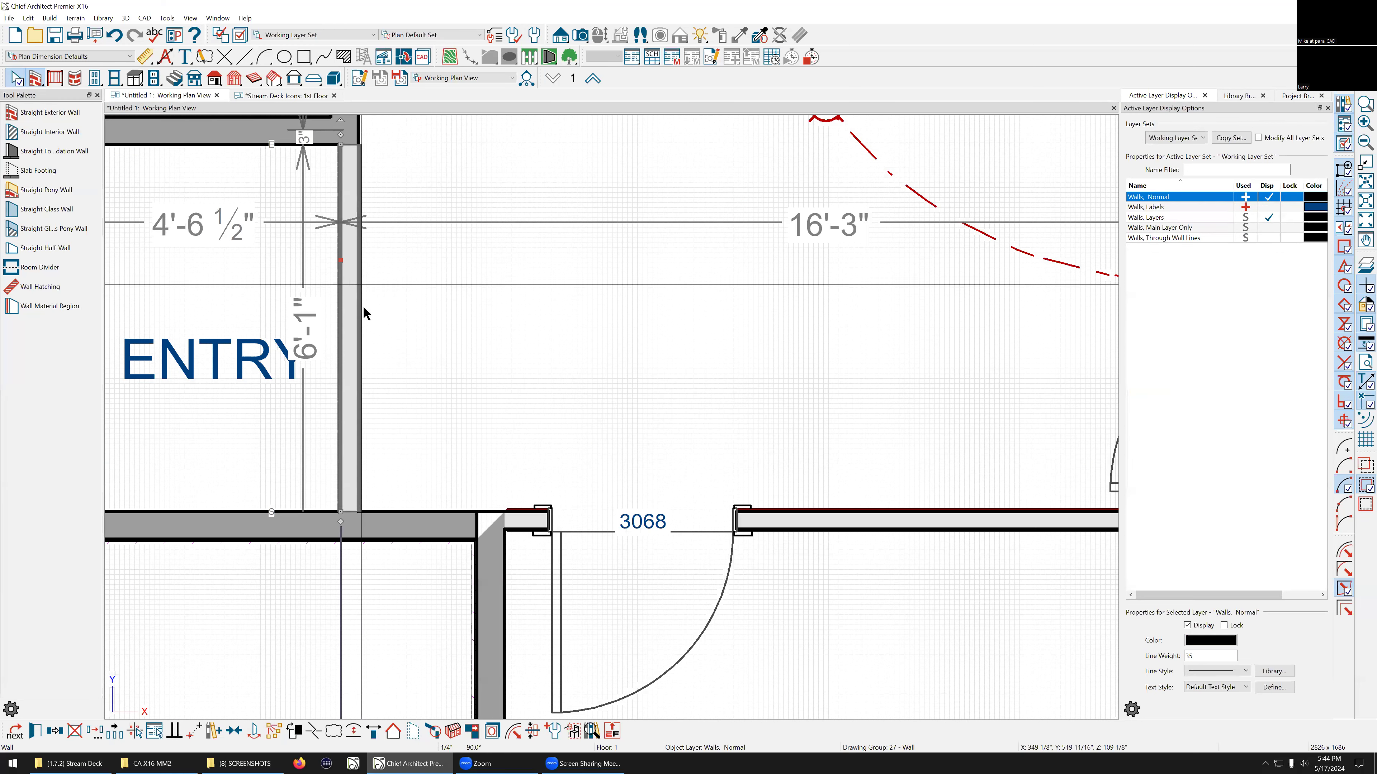
scroll(361, 326, "down", 3)
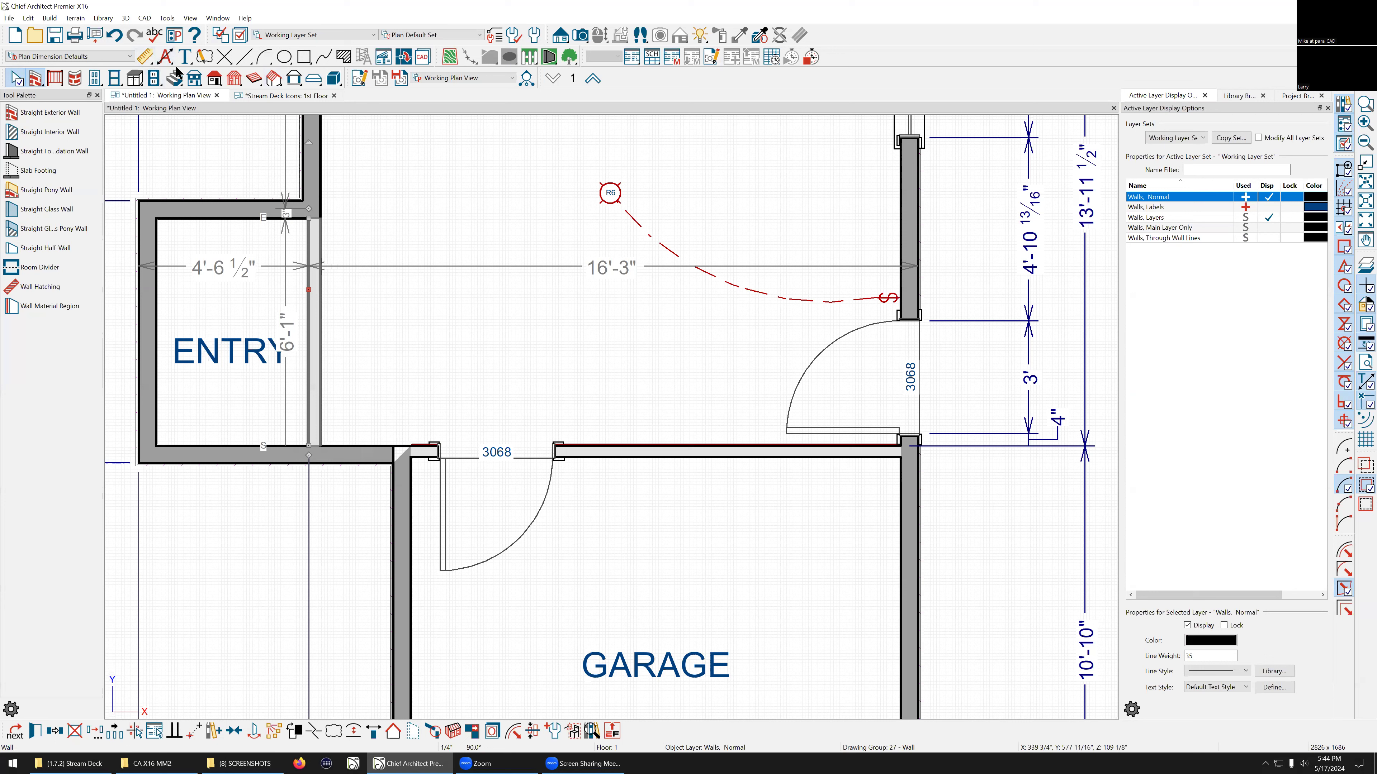
left_click(35, 80)
left_click(49, 132)
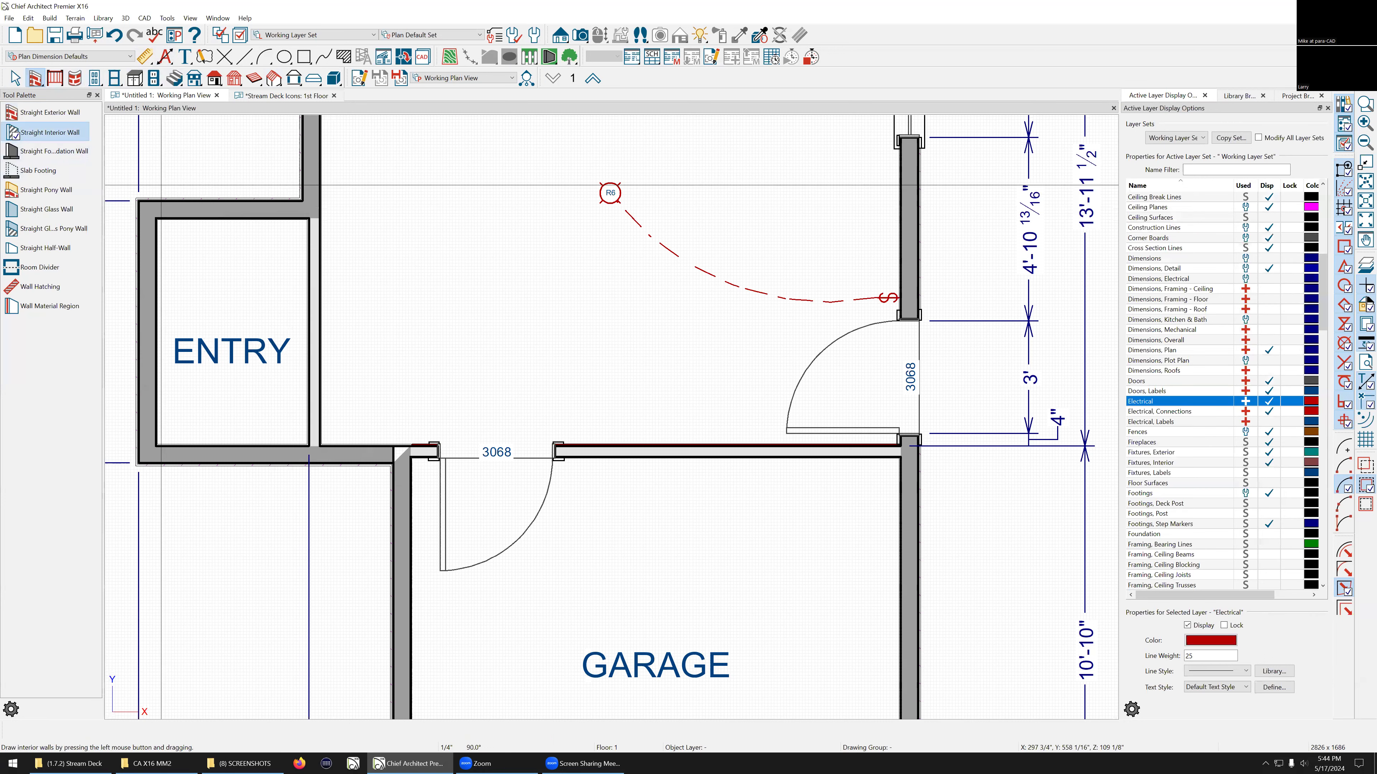
mouse_move(309, 317)
left_mouse_down()
mouse_move(486, 319)
mouse_move(494, 336)
left_mouse_up()
scroll(493, 337, "up", 1)
scroll(292, 308, "up", 4)
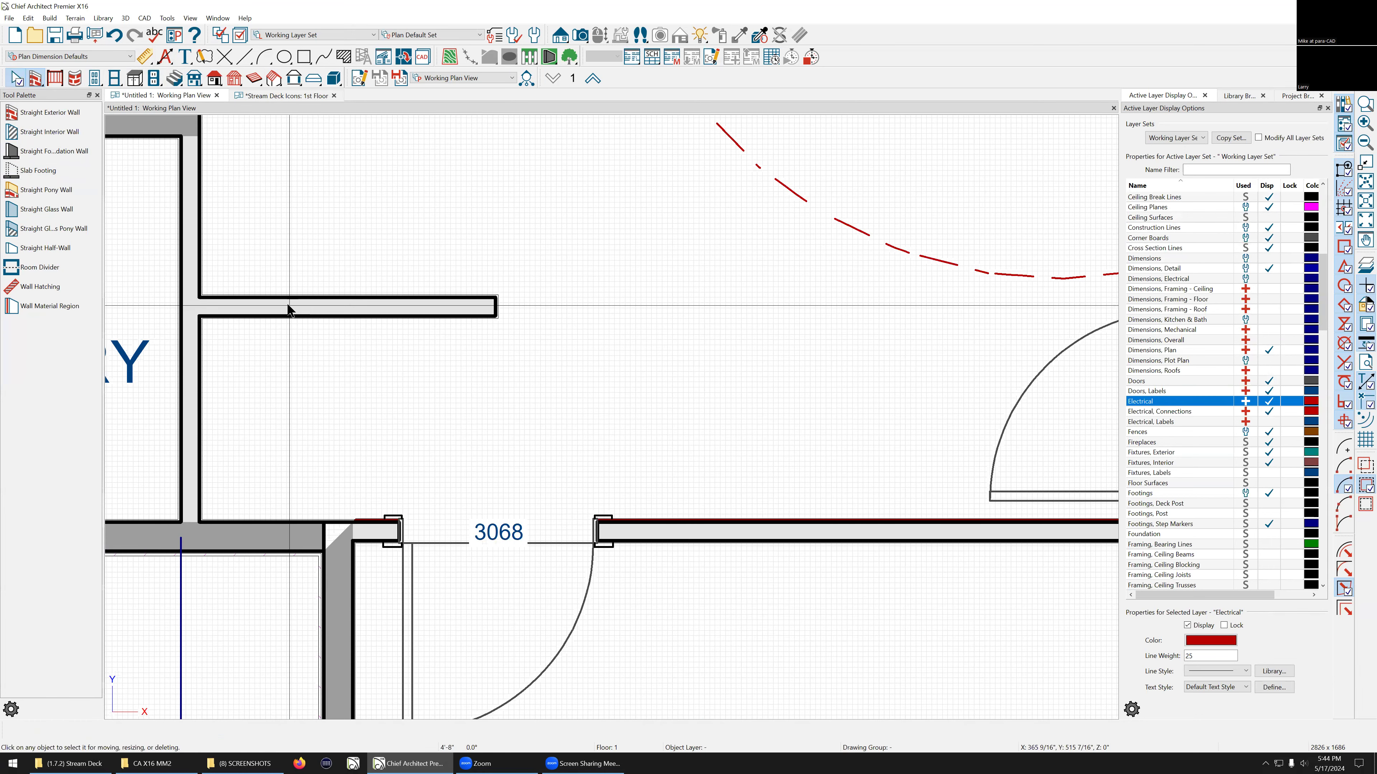
Step: Change the new interior wall's type to Interior-6 in its wall specification
left_click(348, 316)
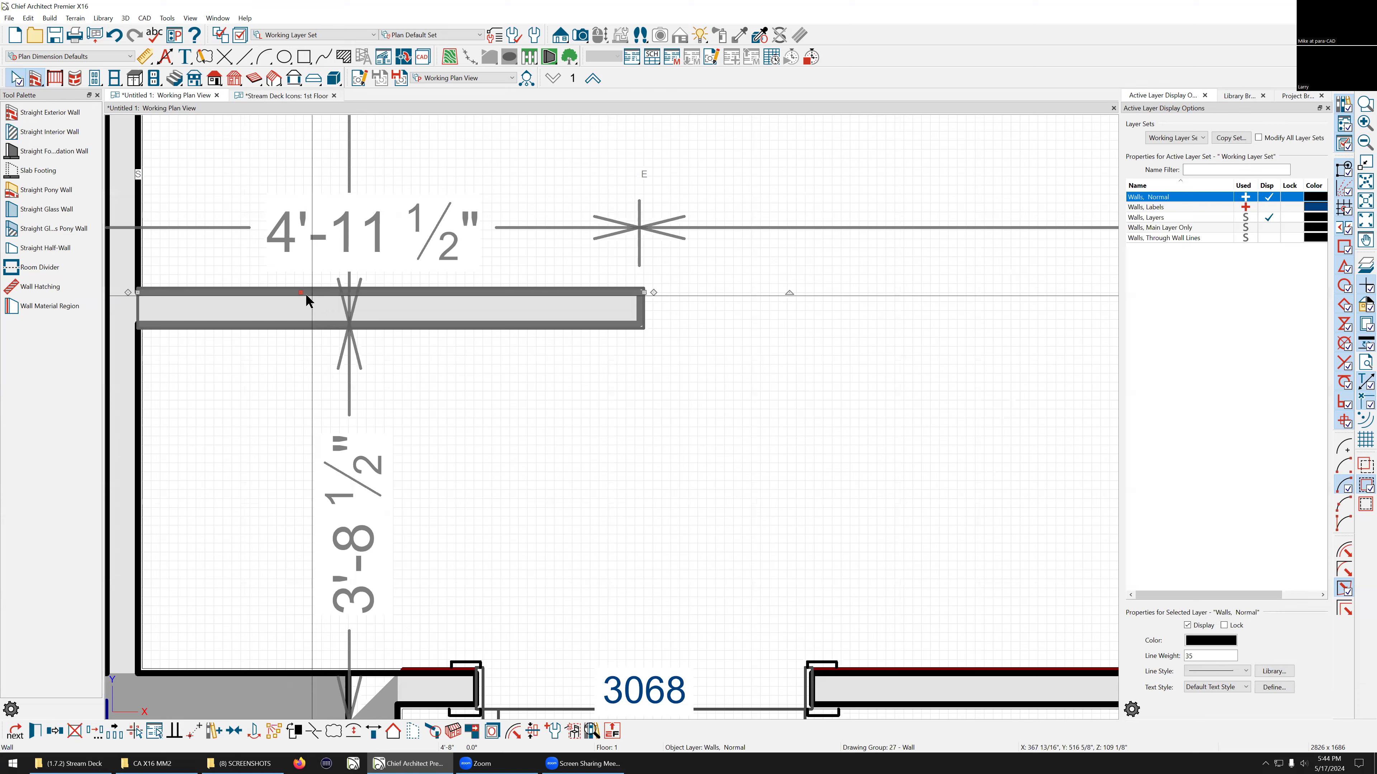
left_click(1364, 344)
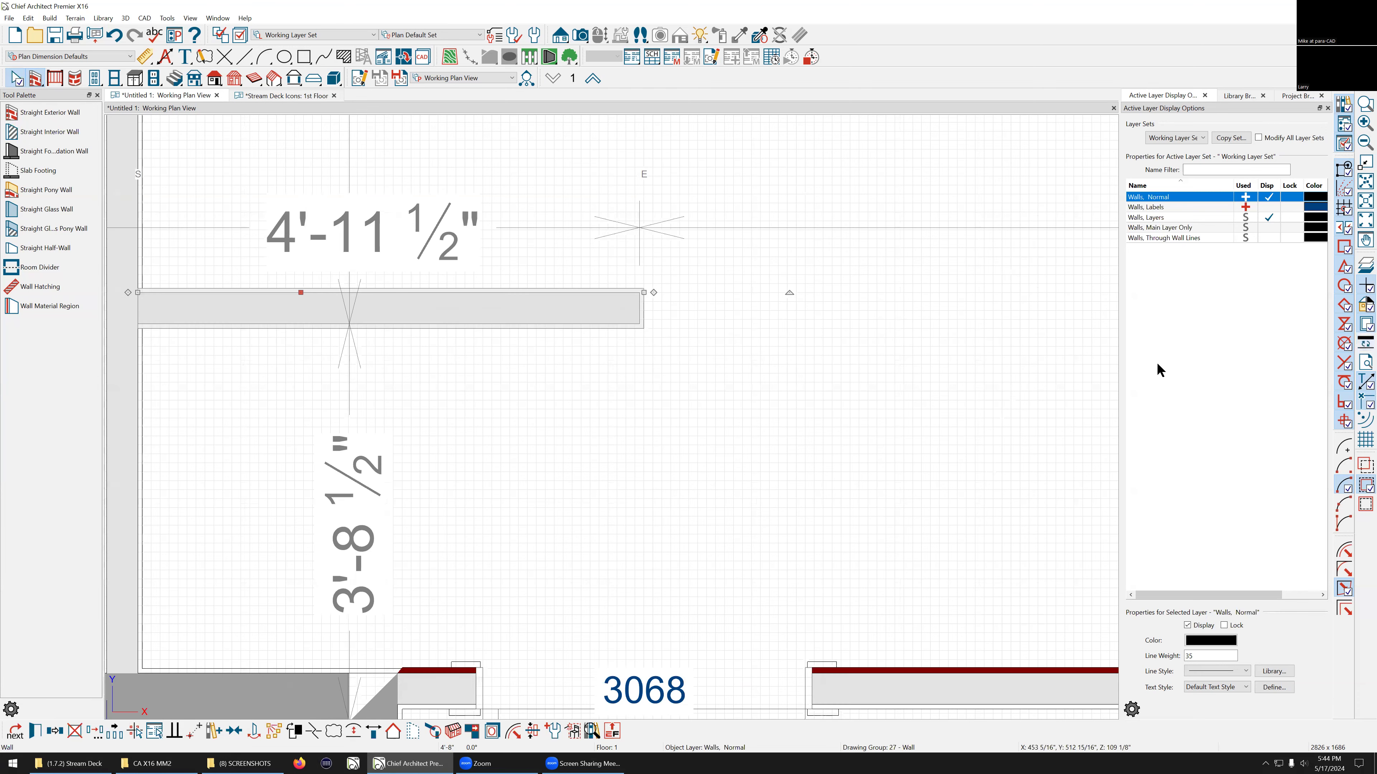
scroll(322, 301, "up", 3)
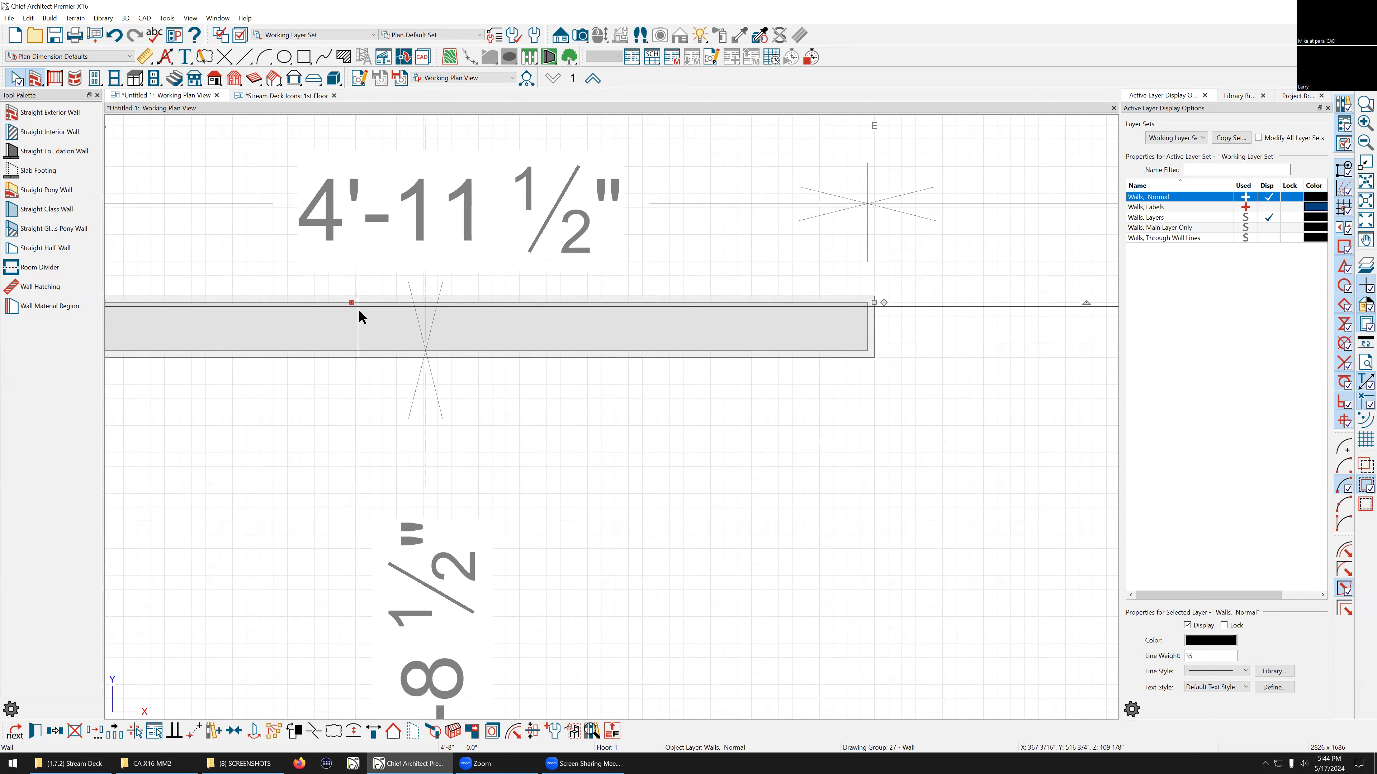
scroll(355, 308, "down", 3)
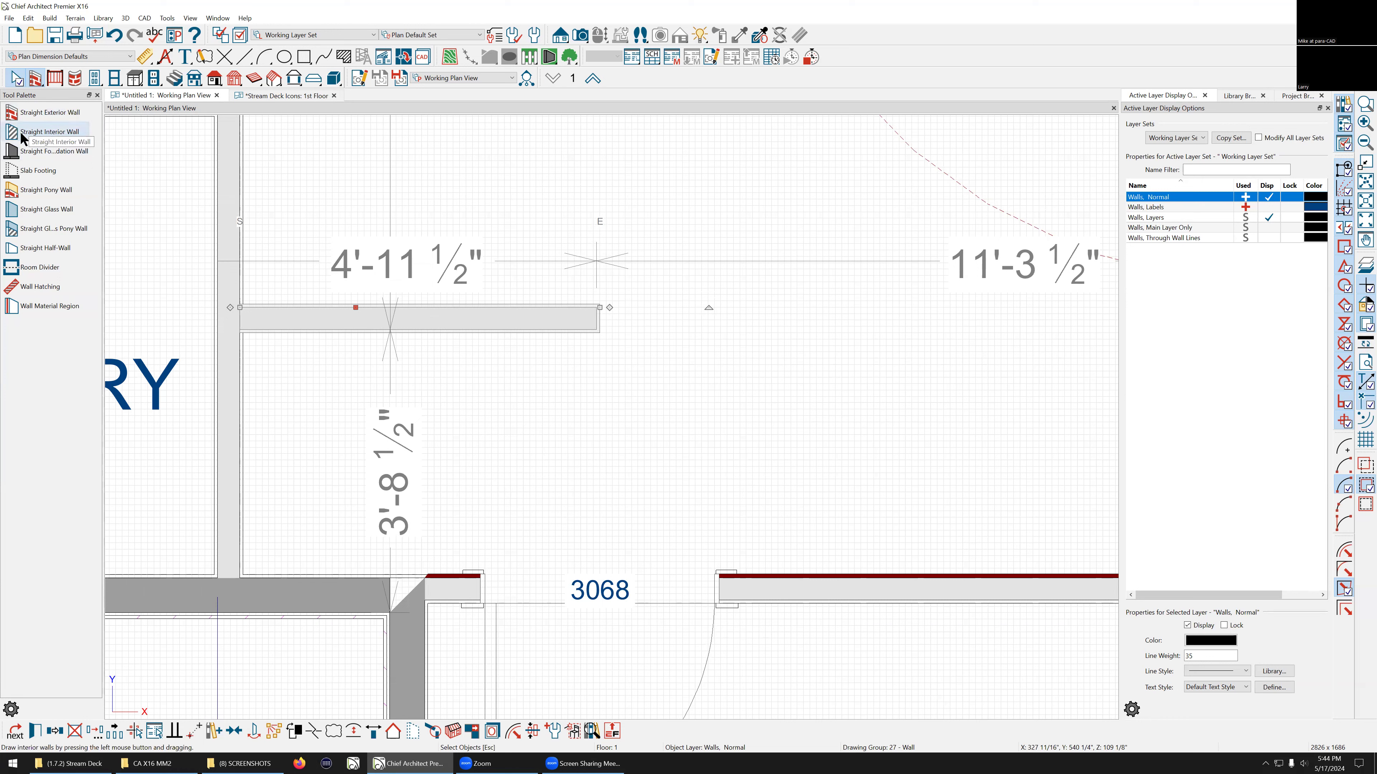
double_click(312, 325)
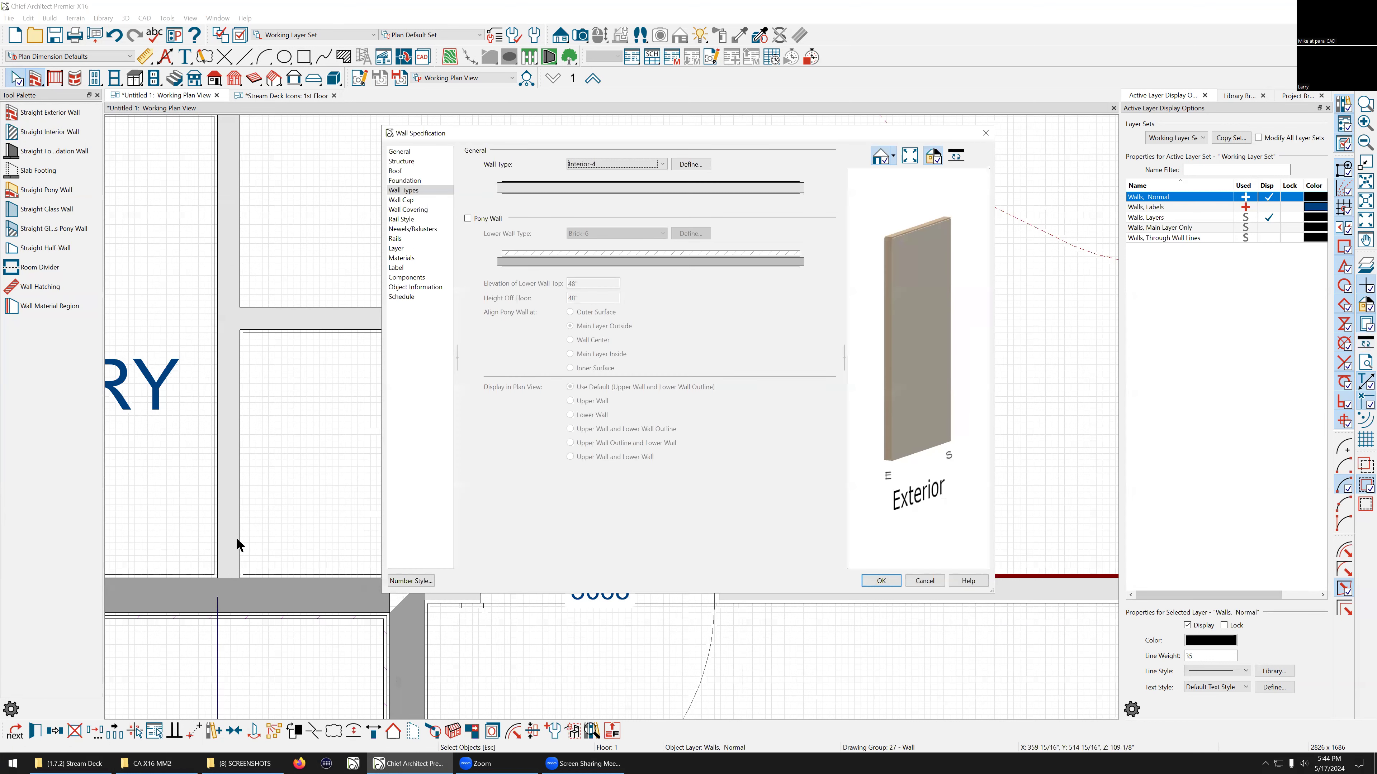
left_click(625, 168)
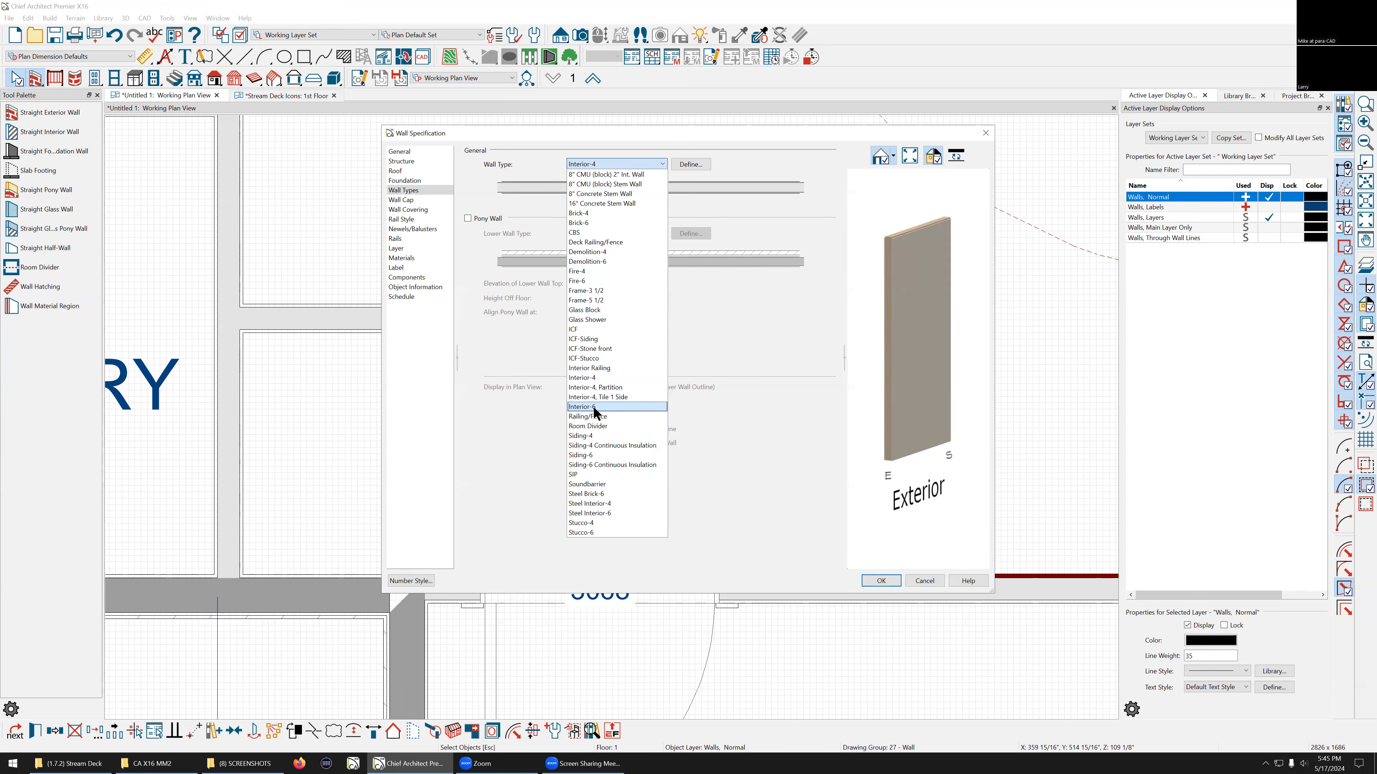
left_click(594, 407)
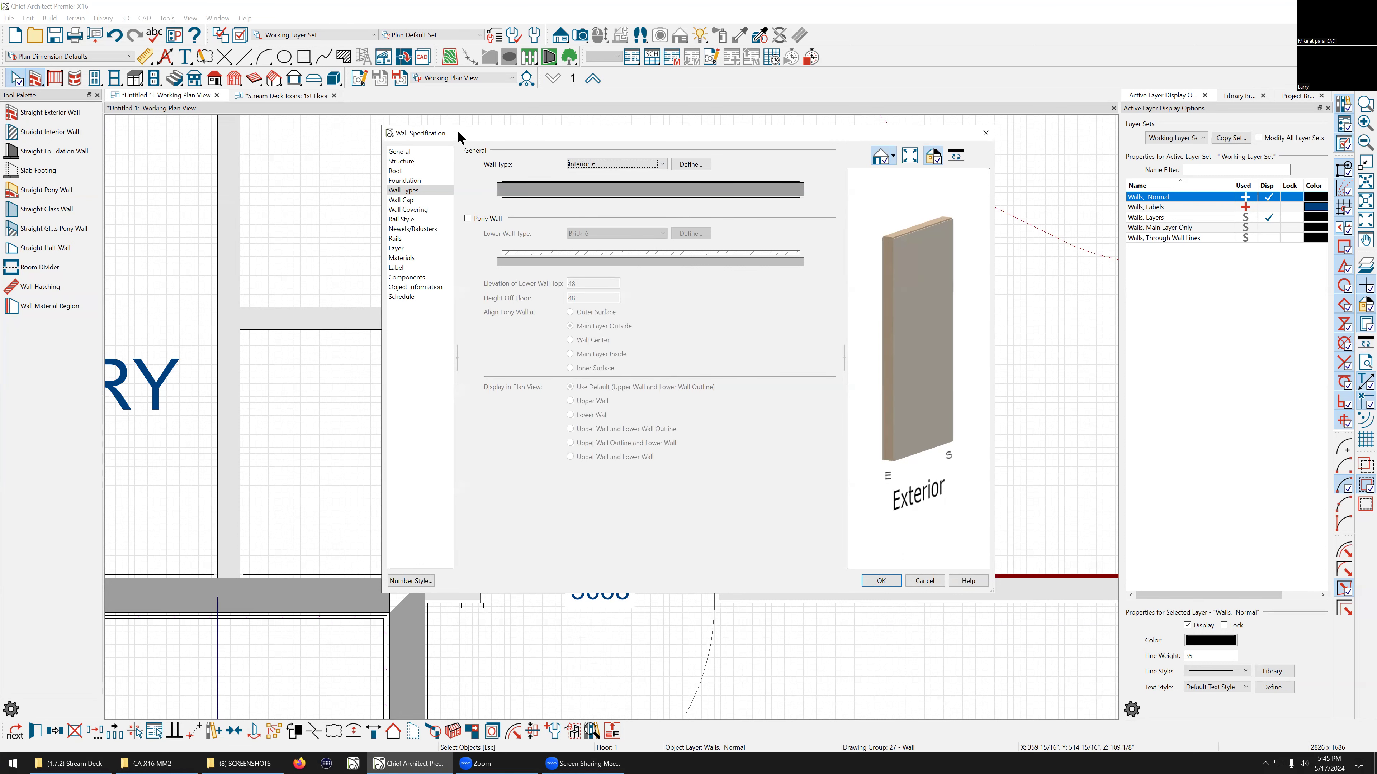
left_click_drag(470, 137, 731, 124)
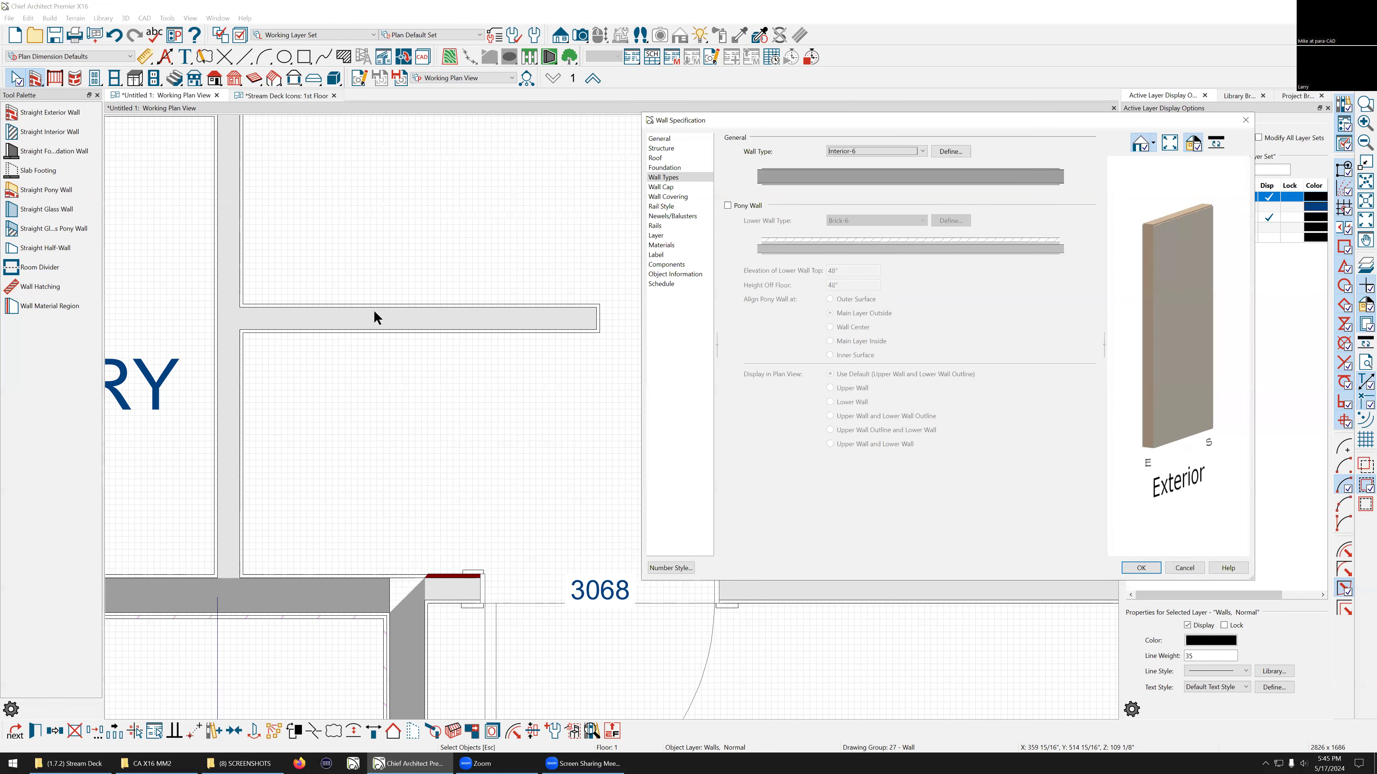
left_click(1141, 568)
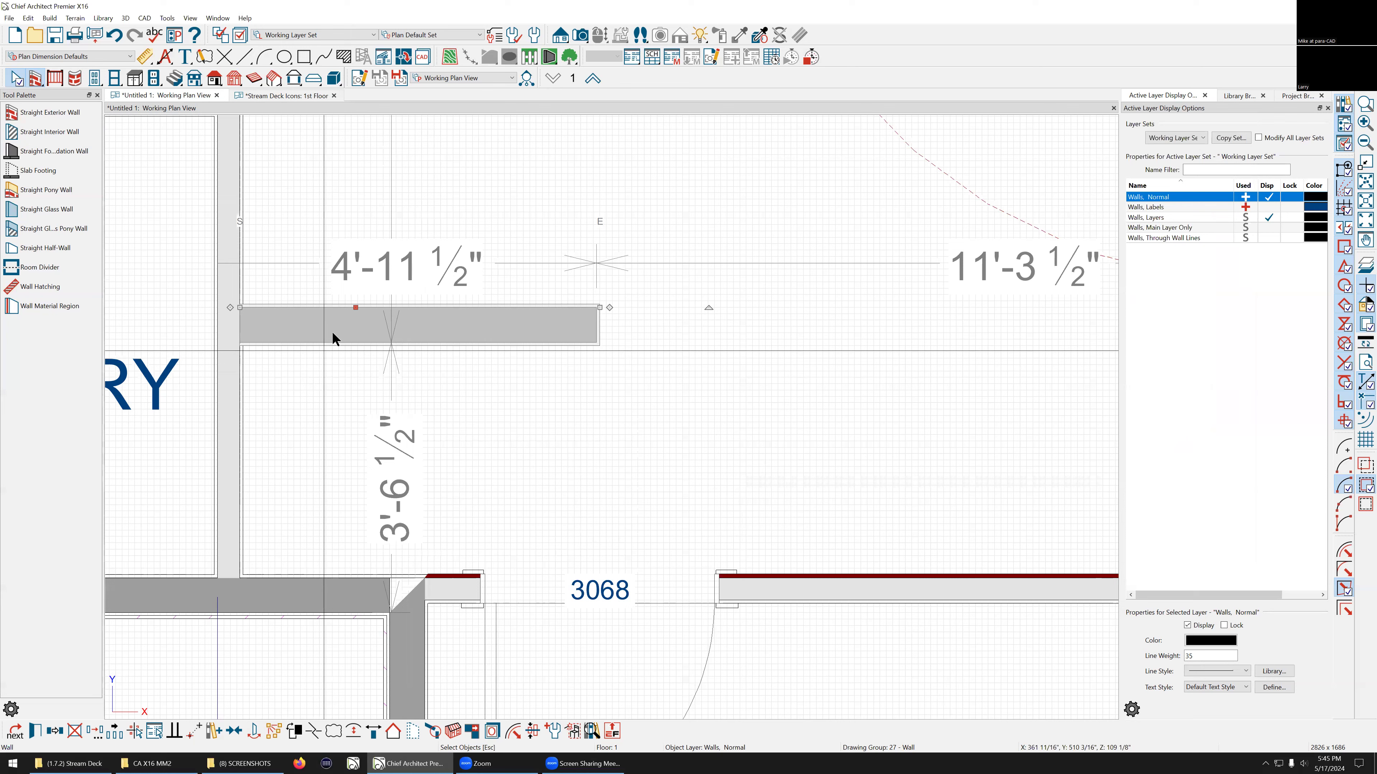
Step: Change the new interior wall's type back to Interior-4
key("Escape")
left_click(345, 342)
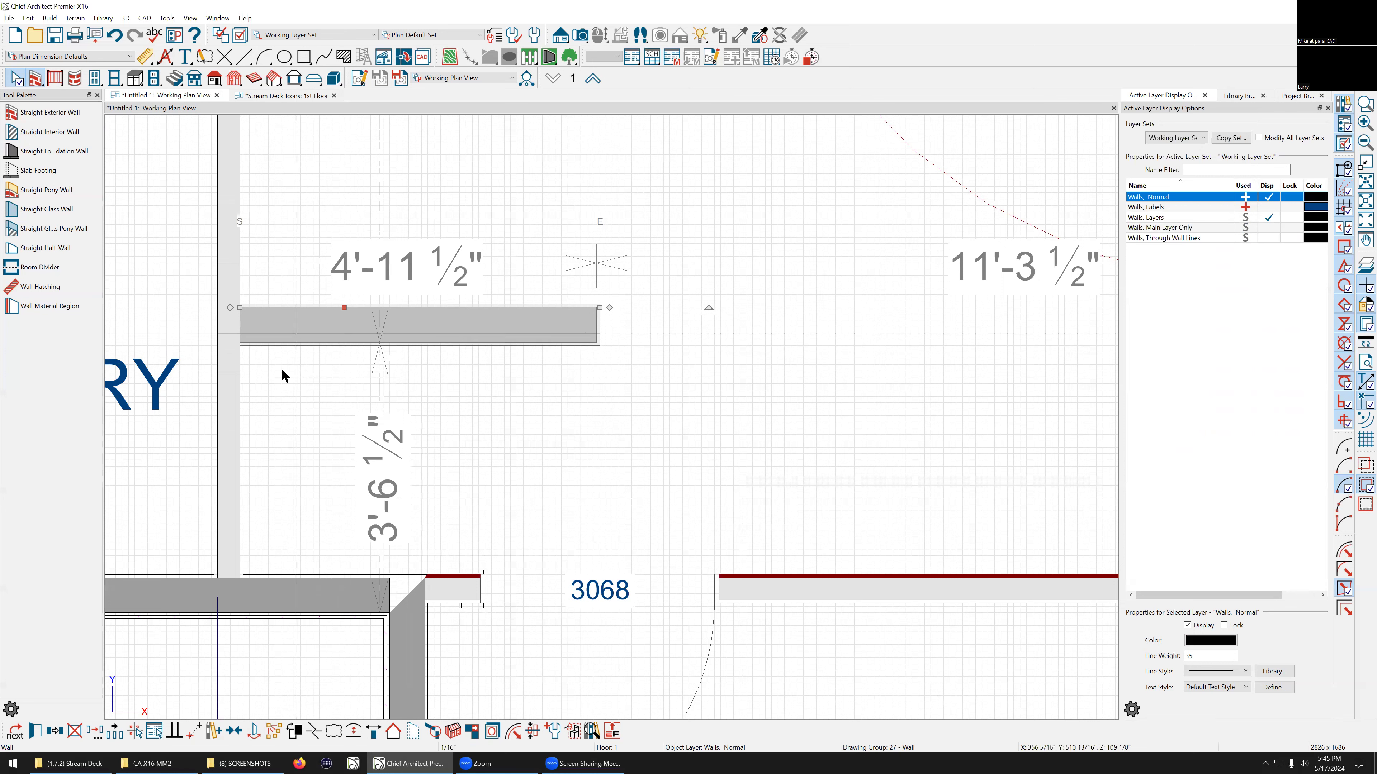
left_click(285, 330)
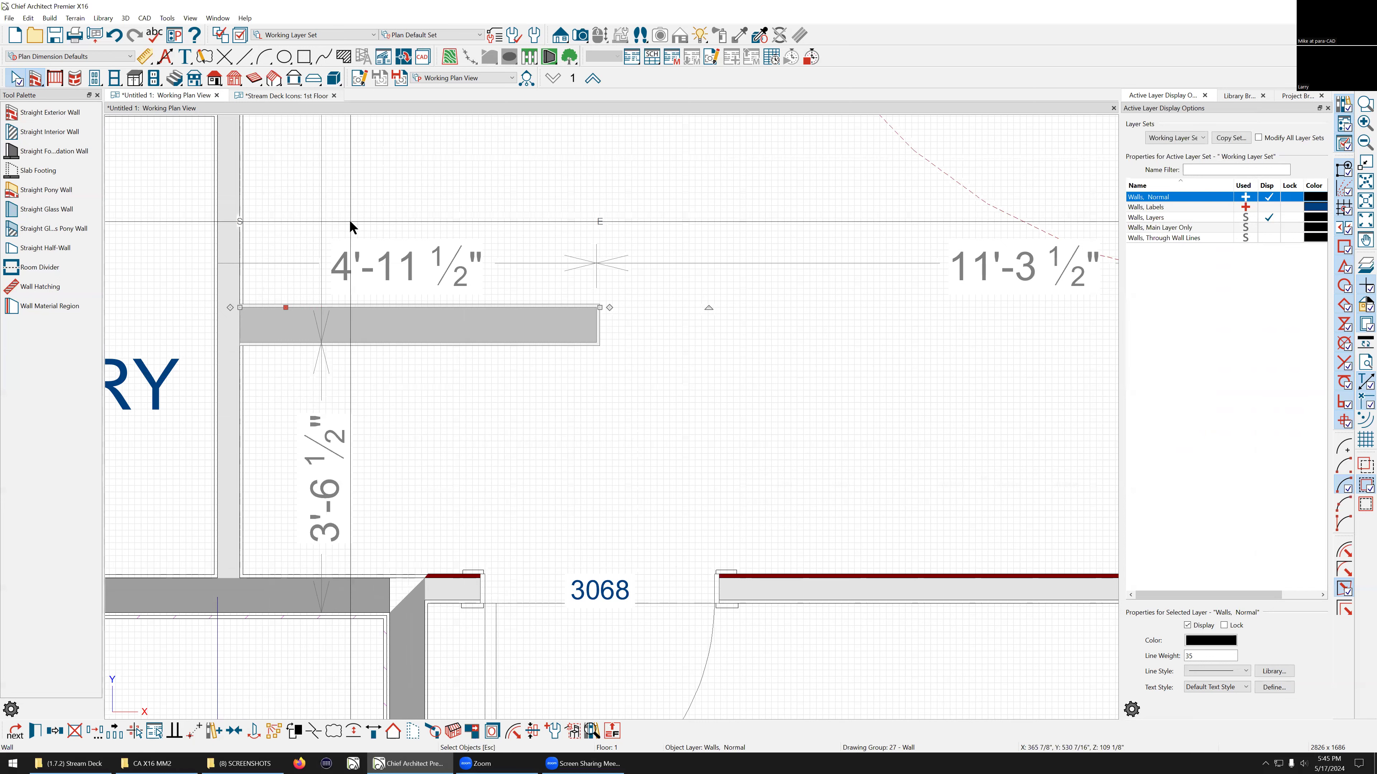
scroll(409, 308, "up", 2)
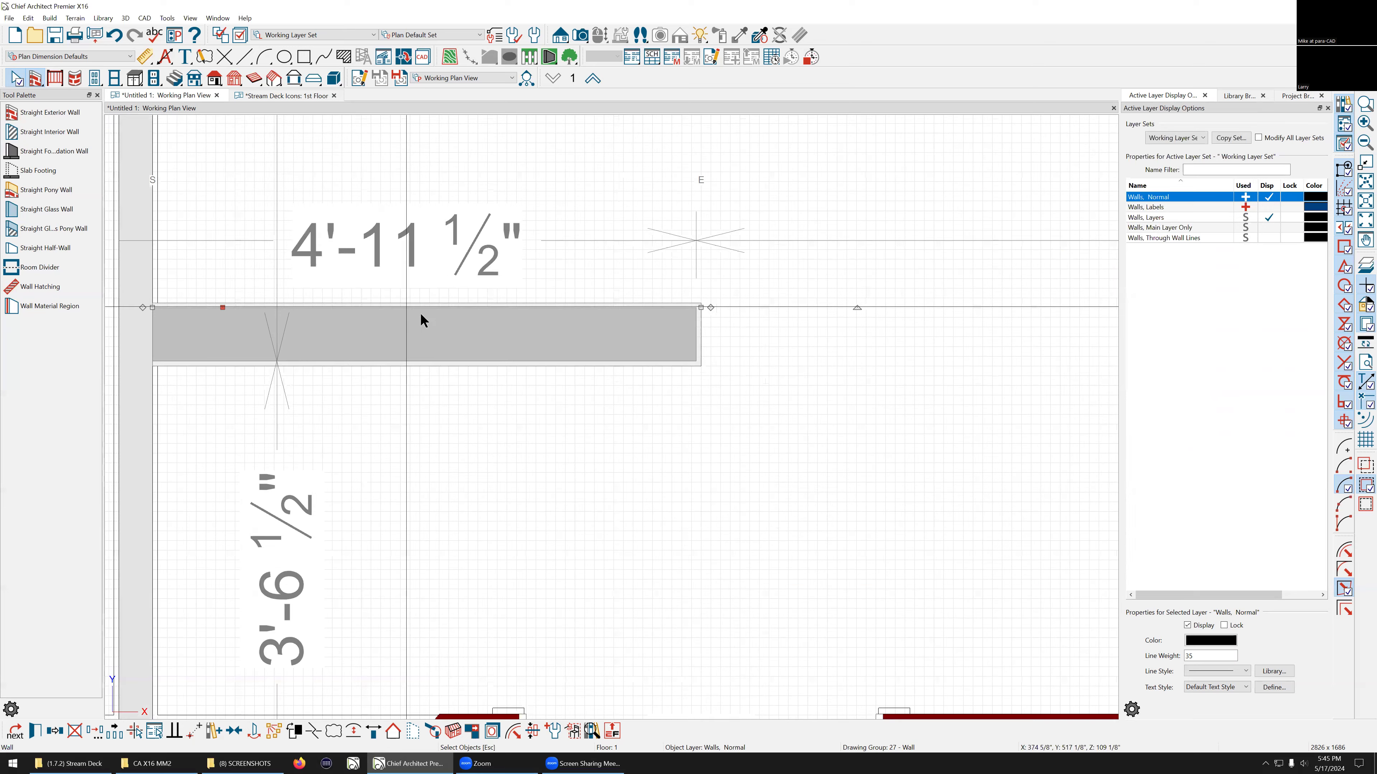
double_click(469, 336)
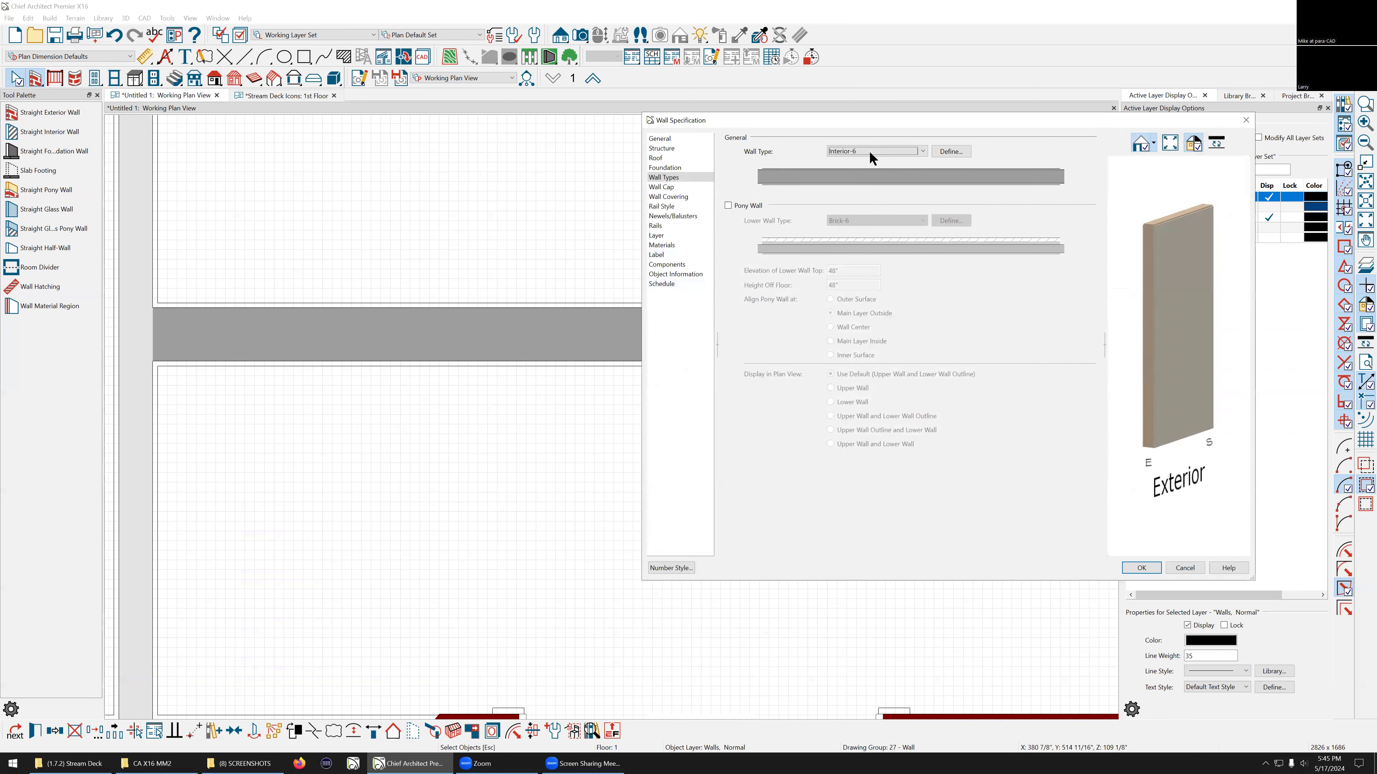
left_click(874, 152)
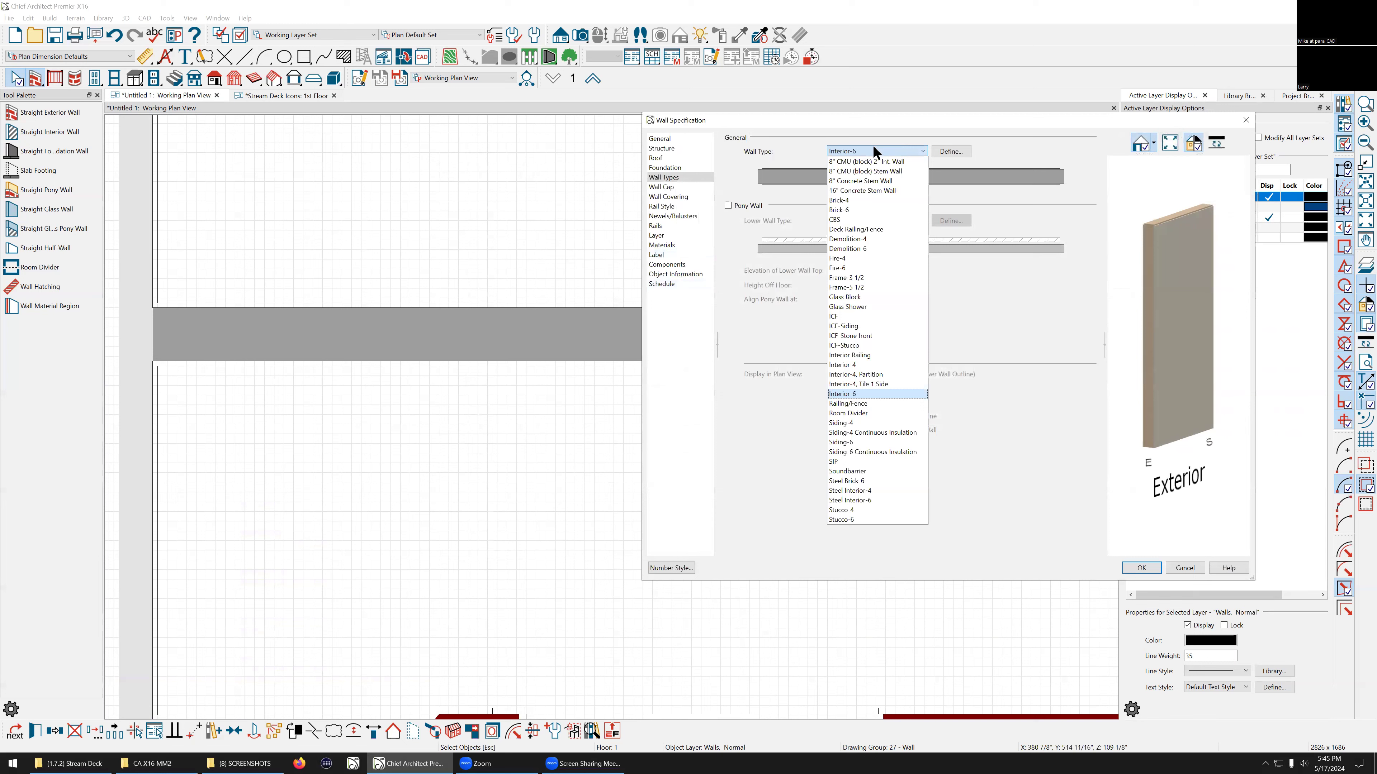
left_click(858, 366)
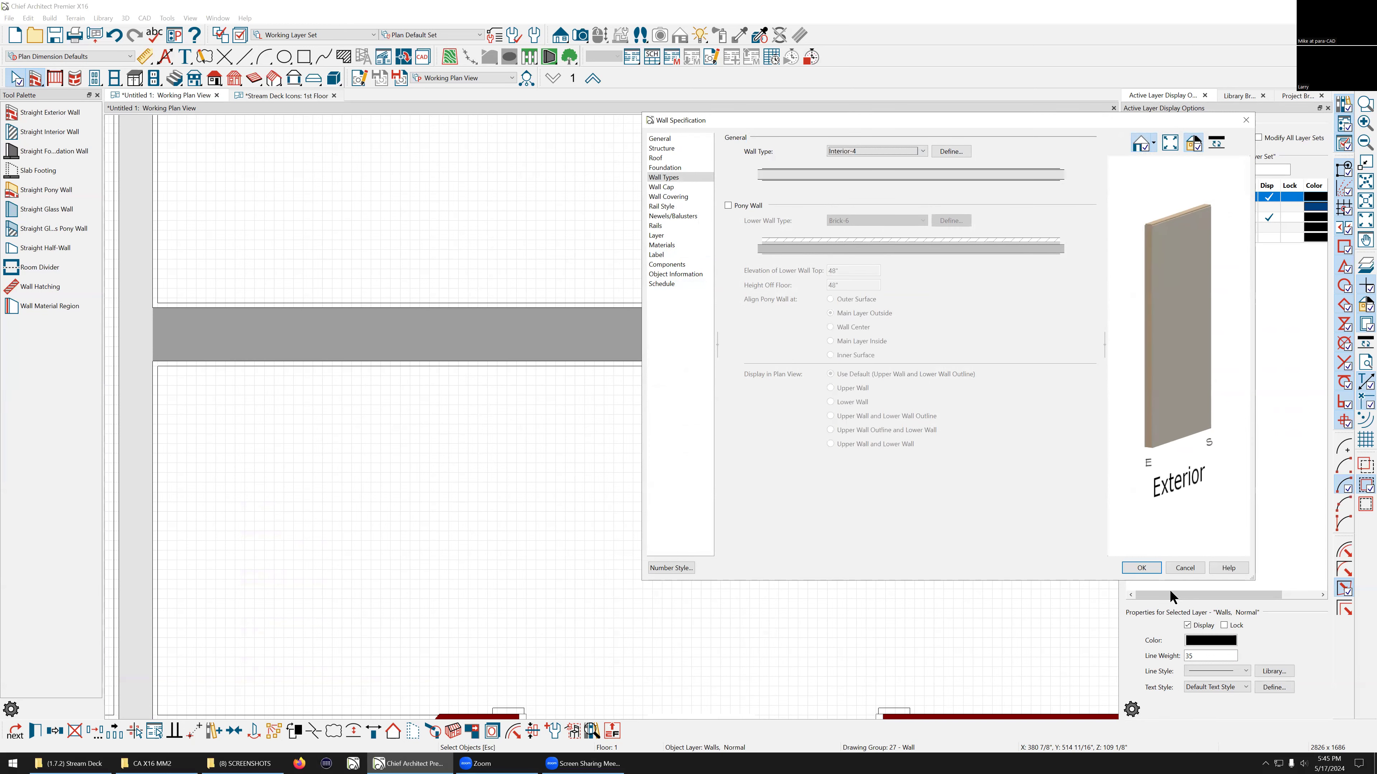
left_click(1141, 567)
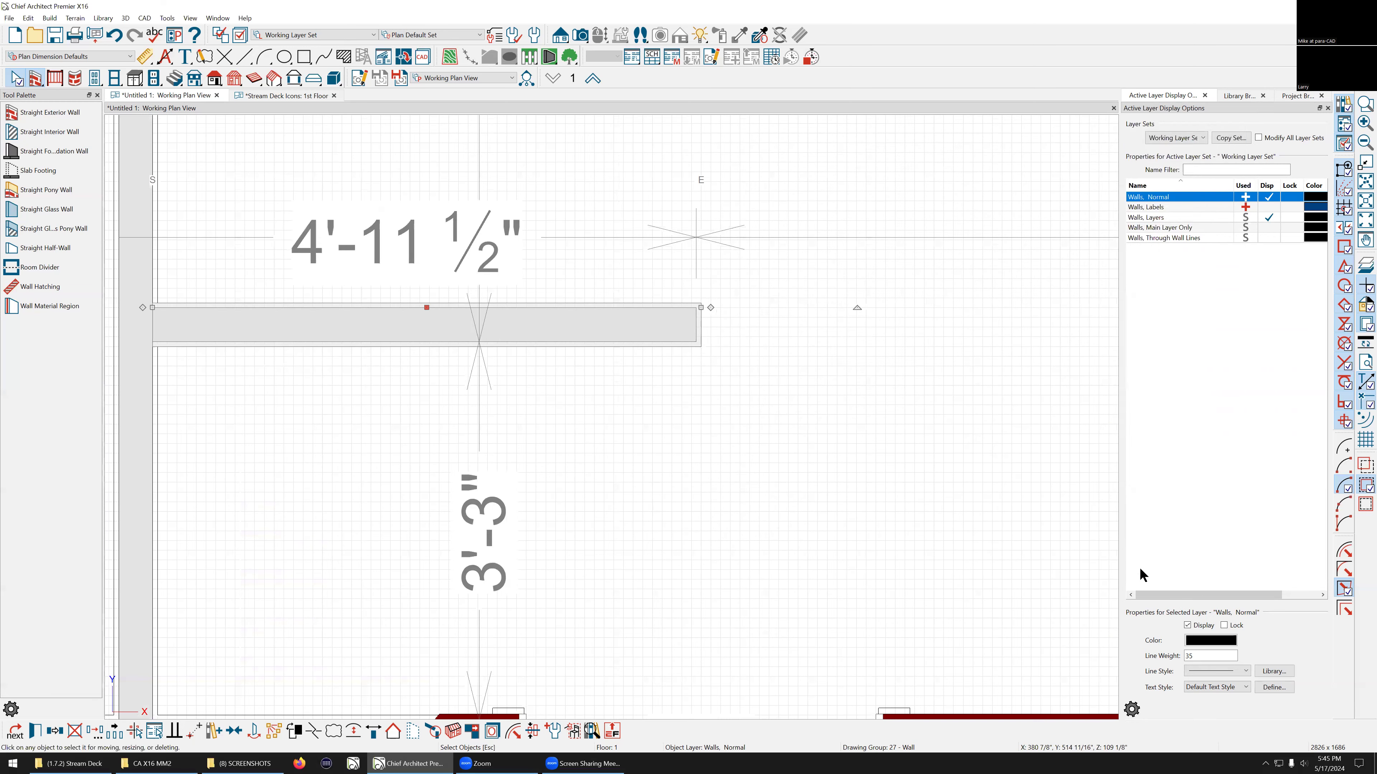
Step: Open the new wall's specification and add 2" to its thickness
left_click(653, 407)
scroll(245, 296, "down", 8)
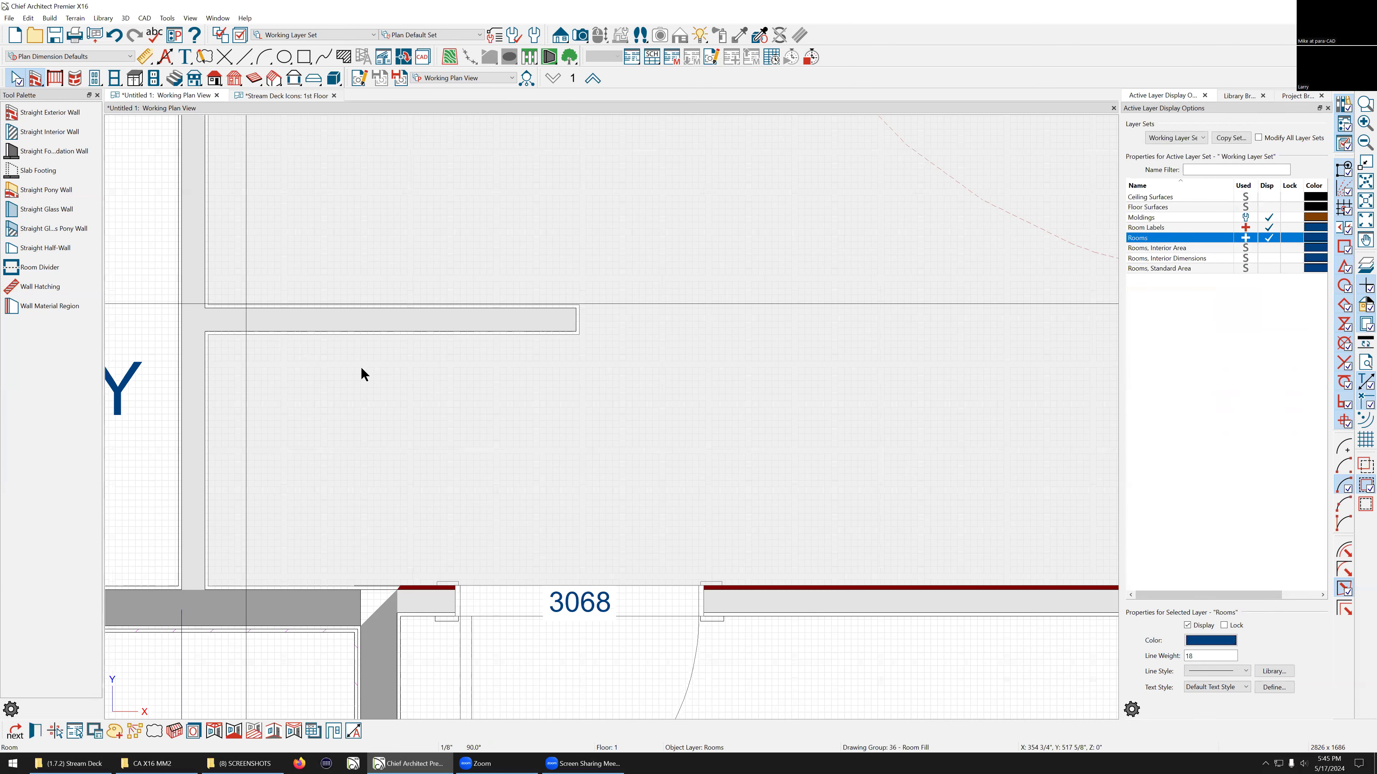
left_click(363, 325)
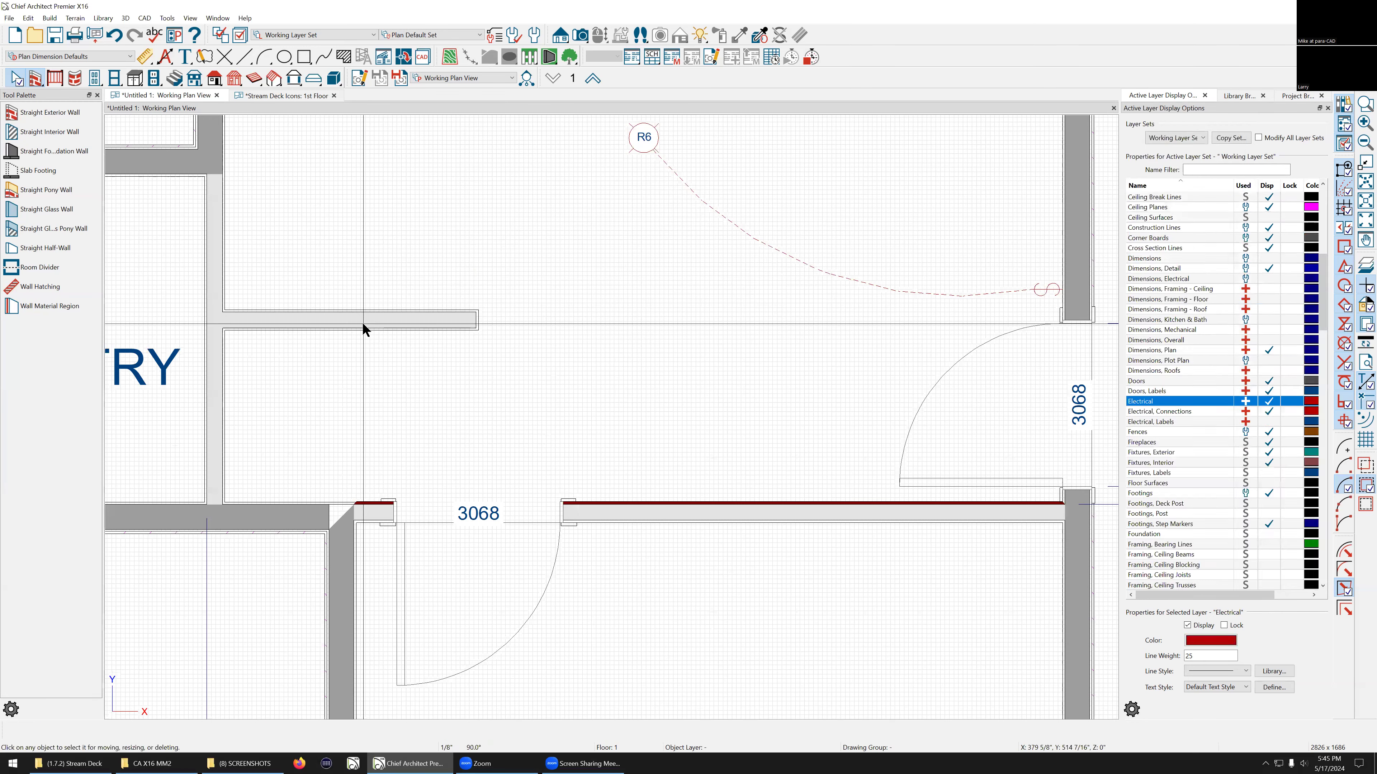
double_click(362, 325)
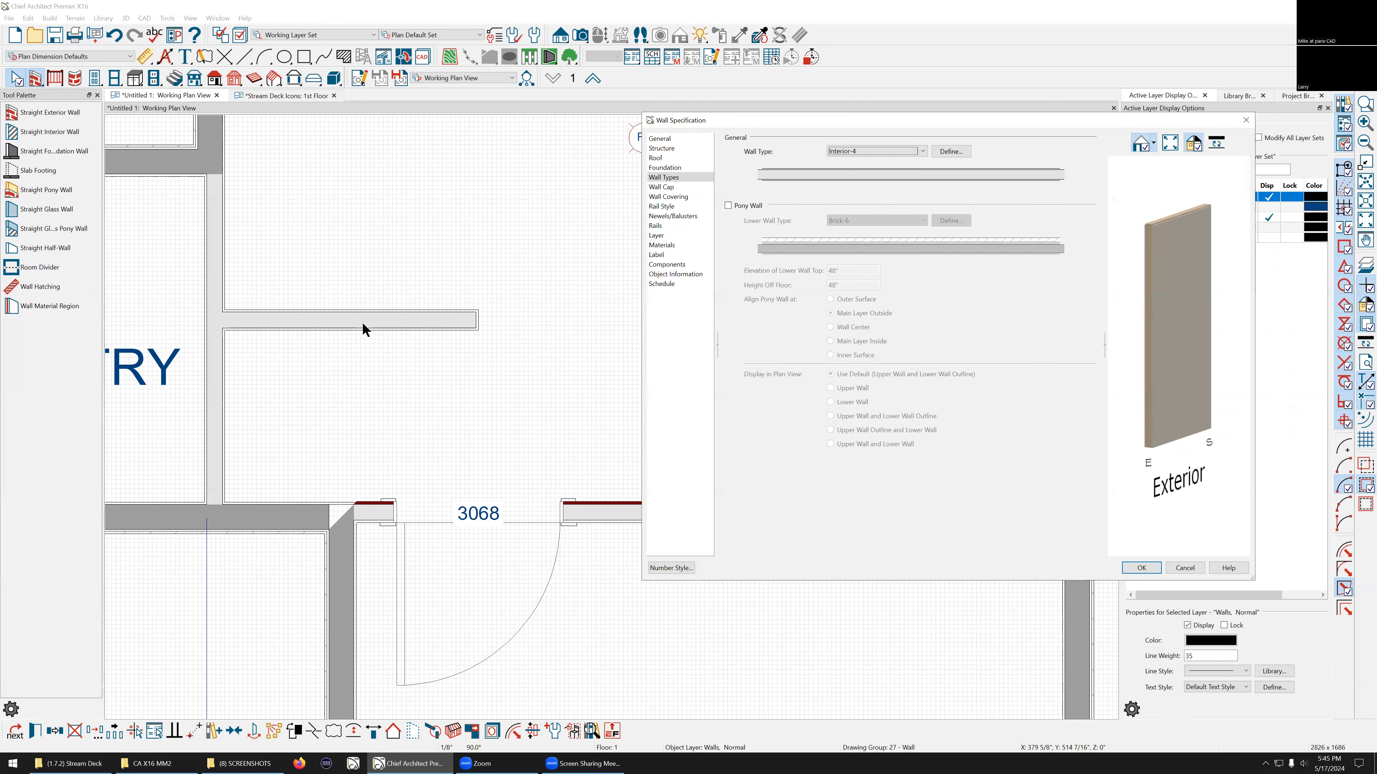
left_click(667, 150)
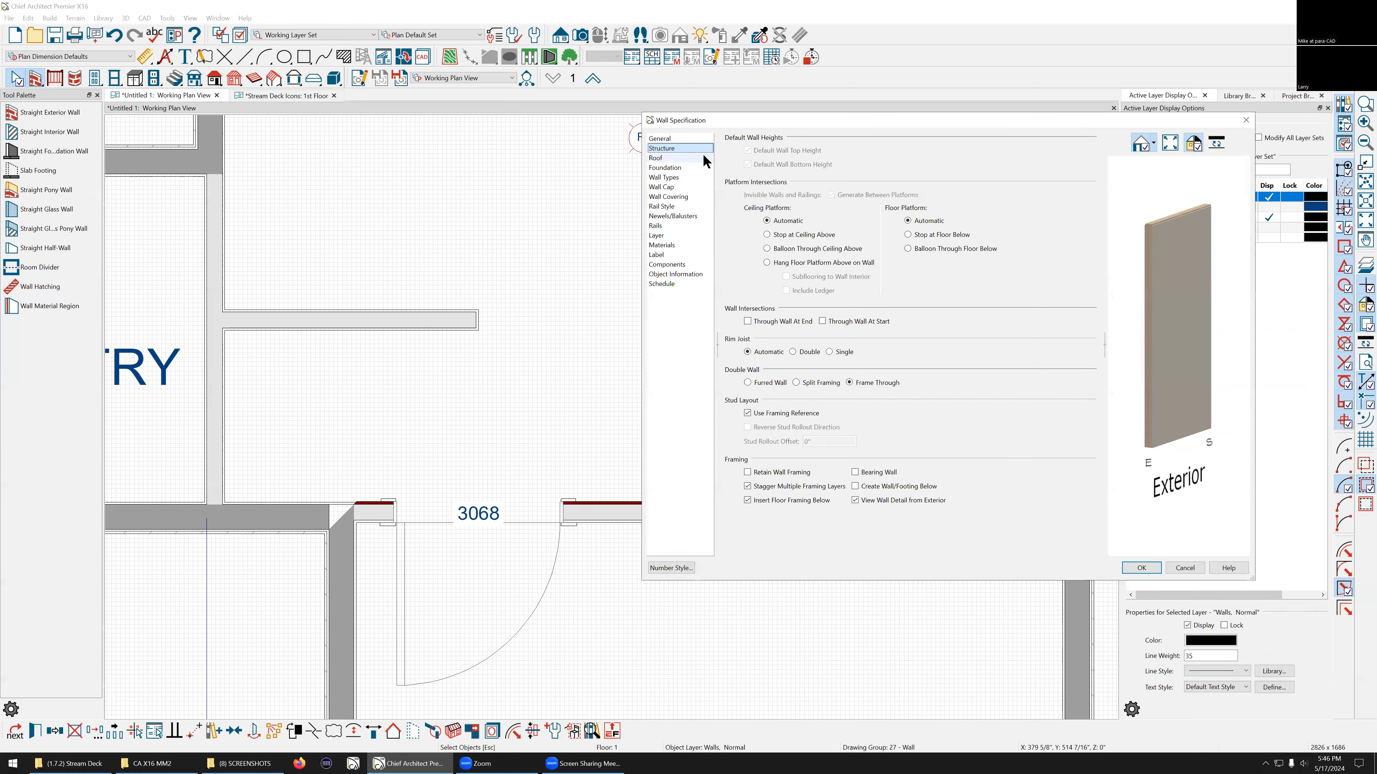
left_click(671, 178)
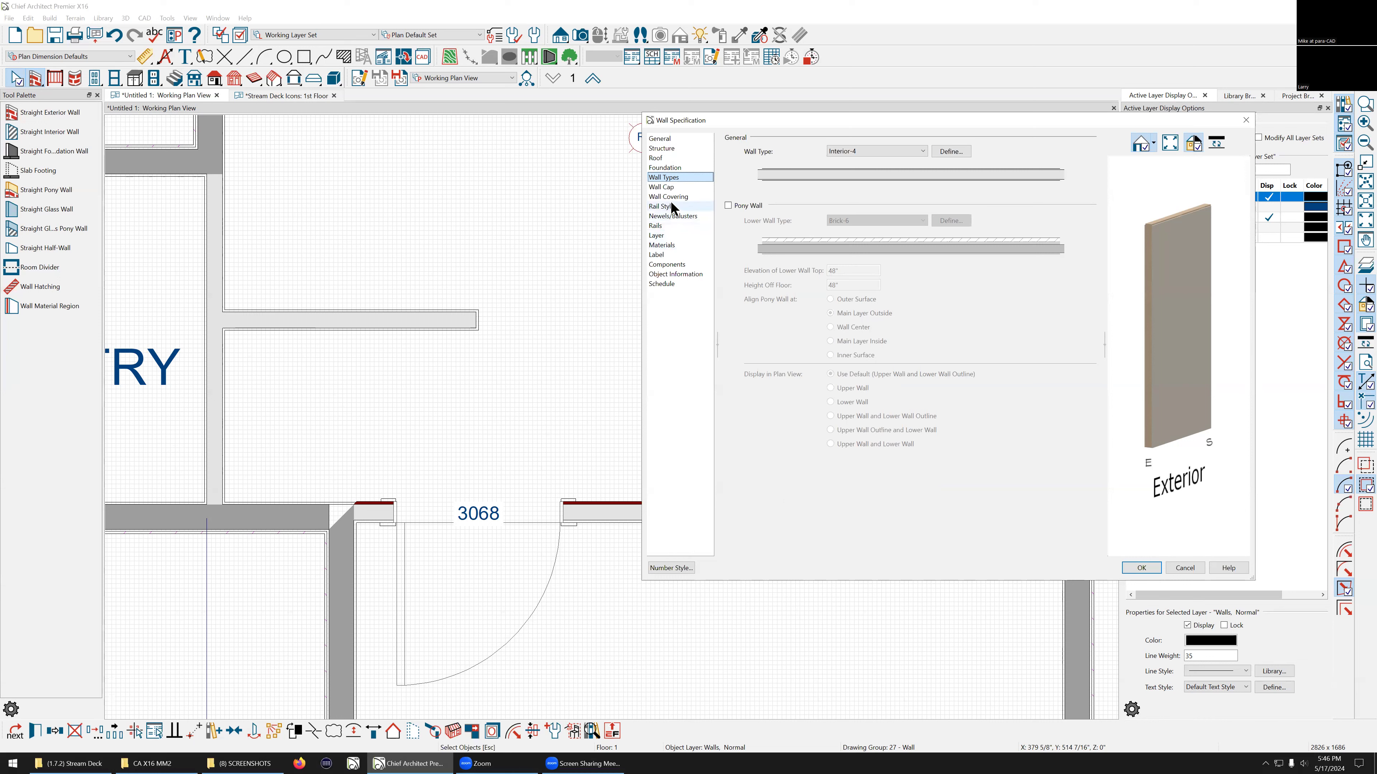
left_click(663, 141)
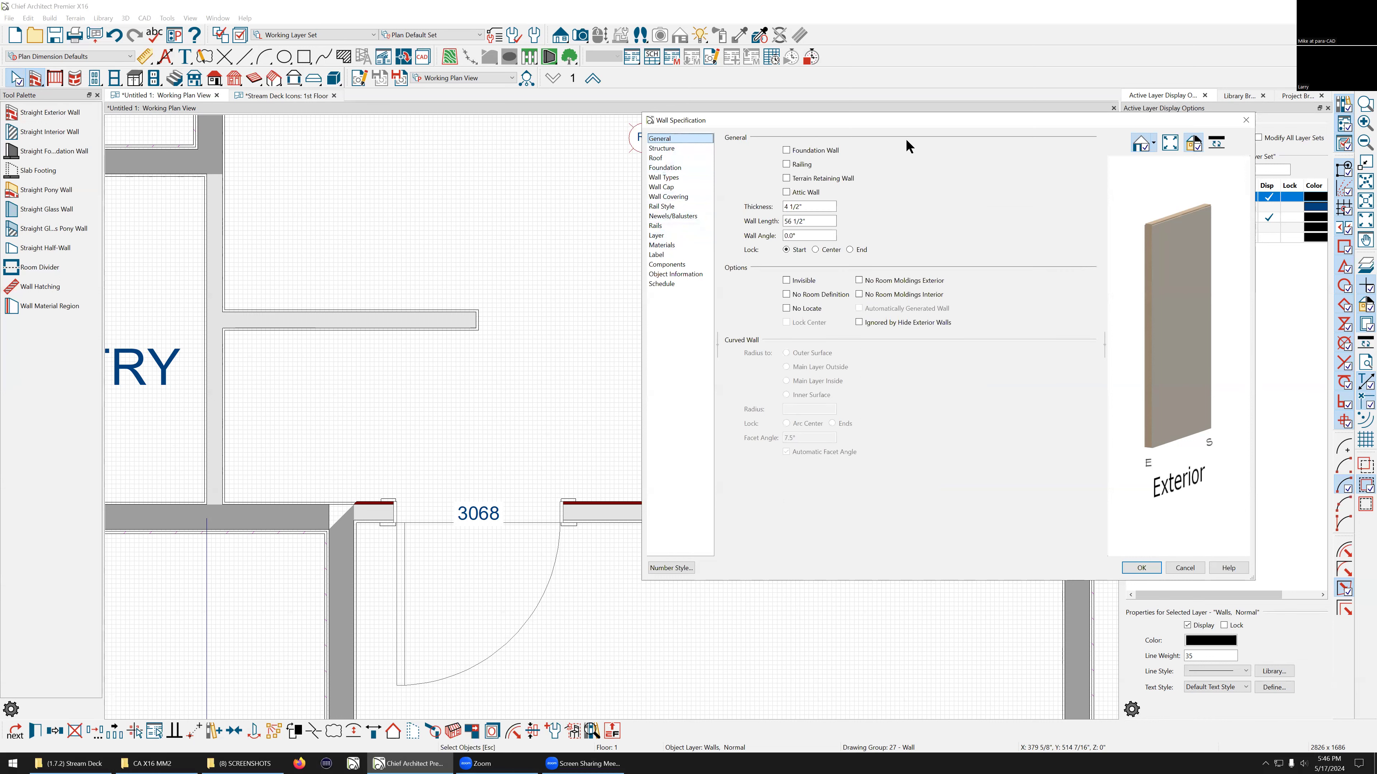
left_click(785, 206)
left_click_drag(787, 208, 776, 212)
type("+2")
key("Return")
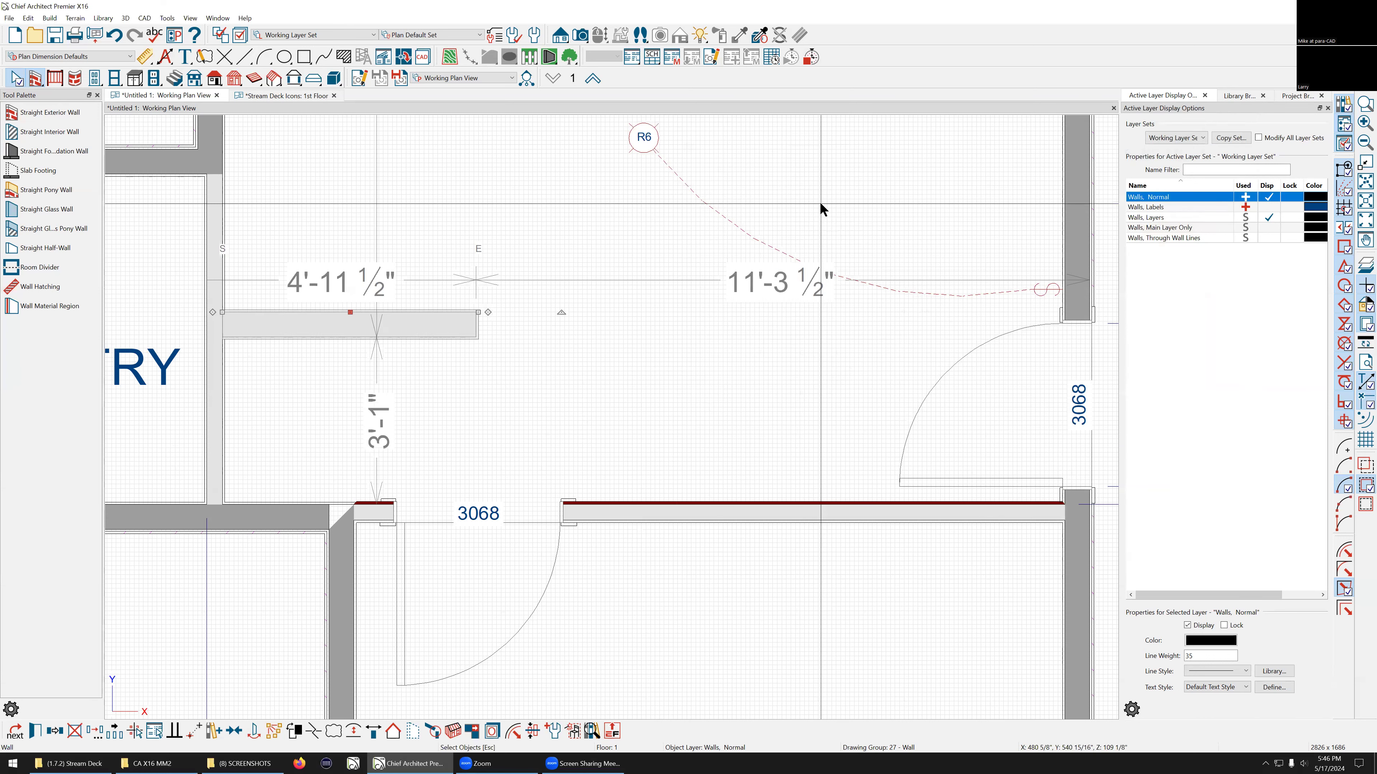
Step: Open the new interior wall's specification and review its wall type without making changes
scroll(246, 337, "up", 2)
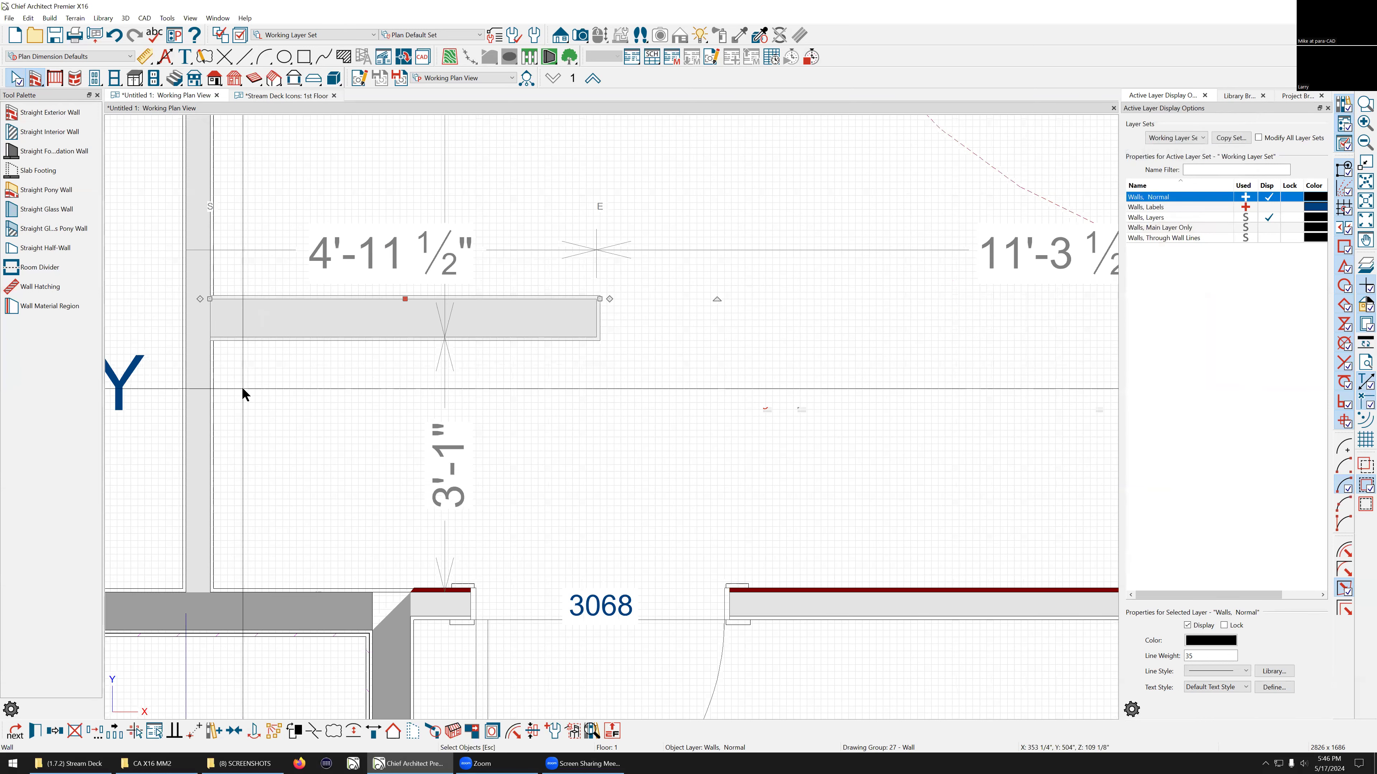
left_click(351, 313)
double_click(381, 314)
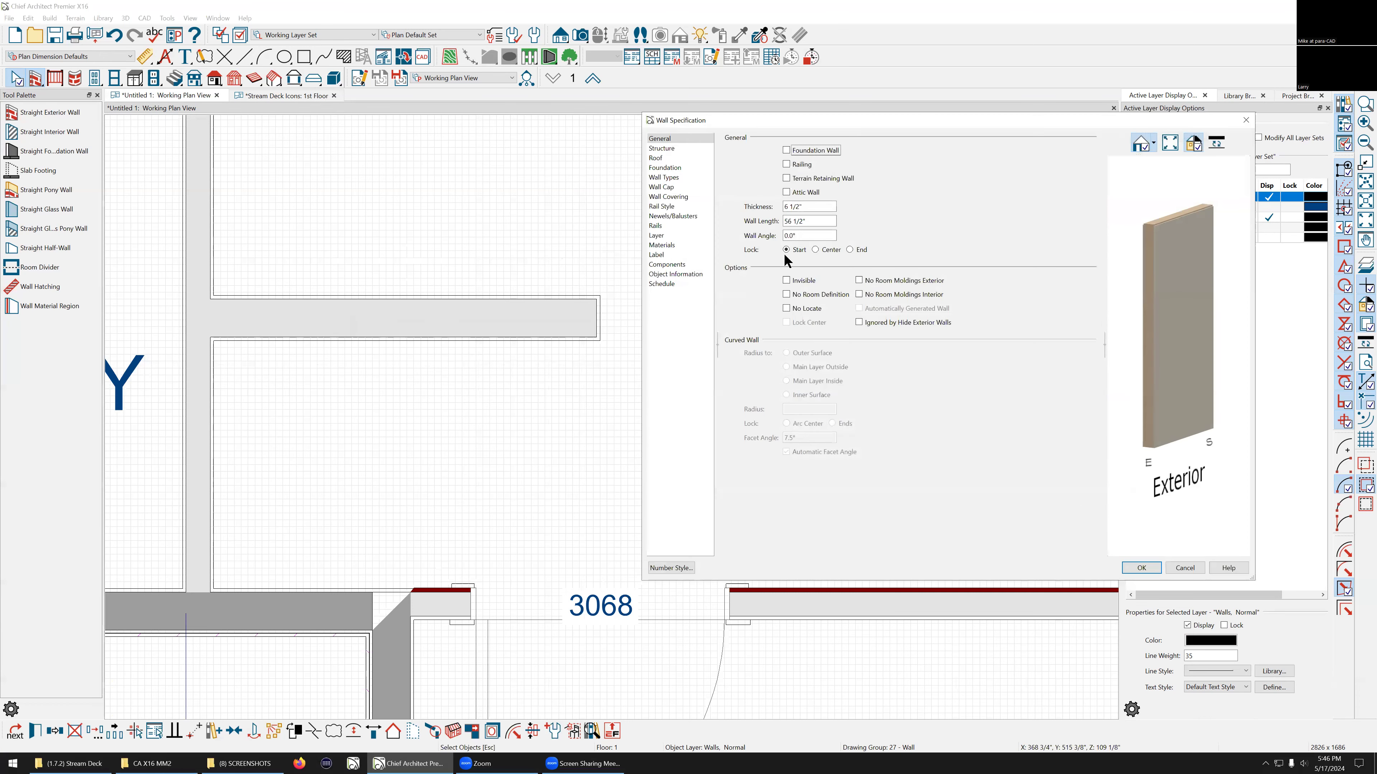
left_click(663, 179)
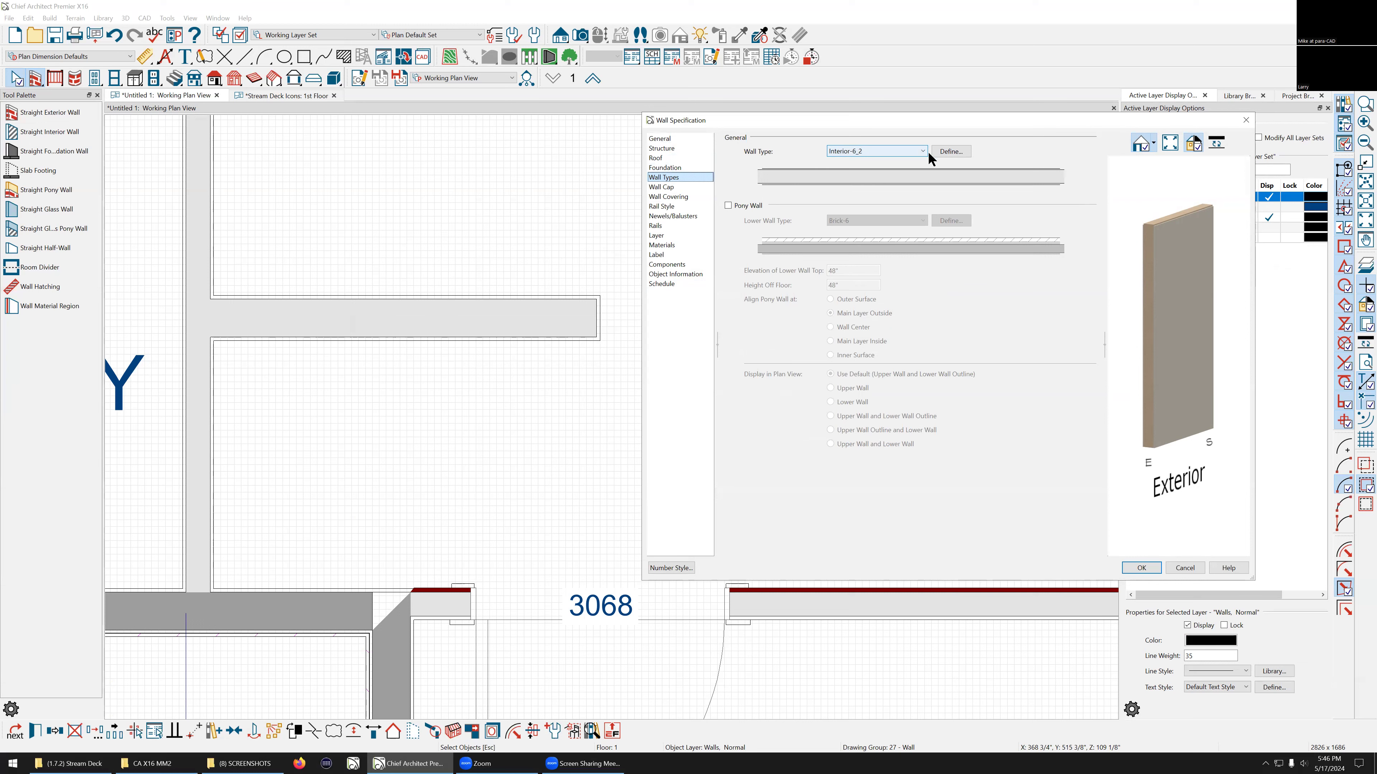
left_click(1186, 569)
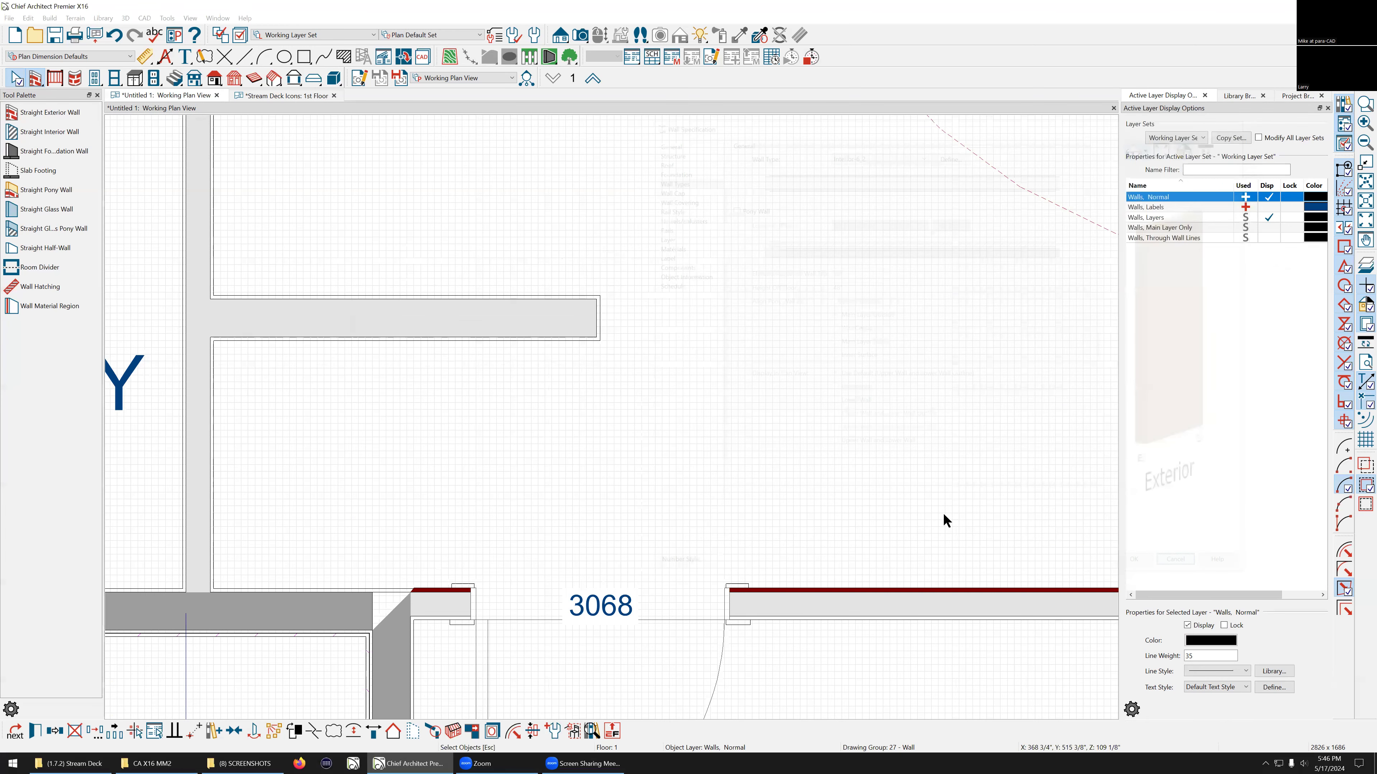
left_click(452, 325)
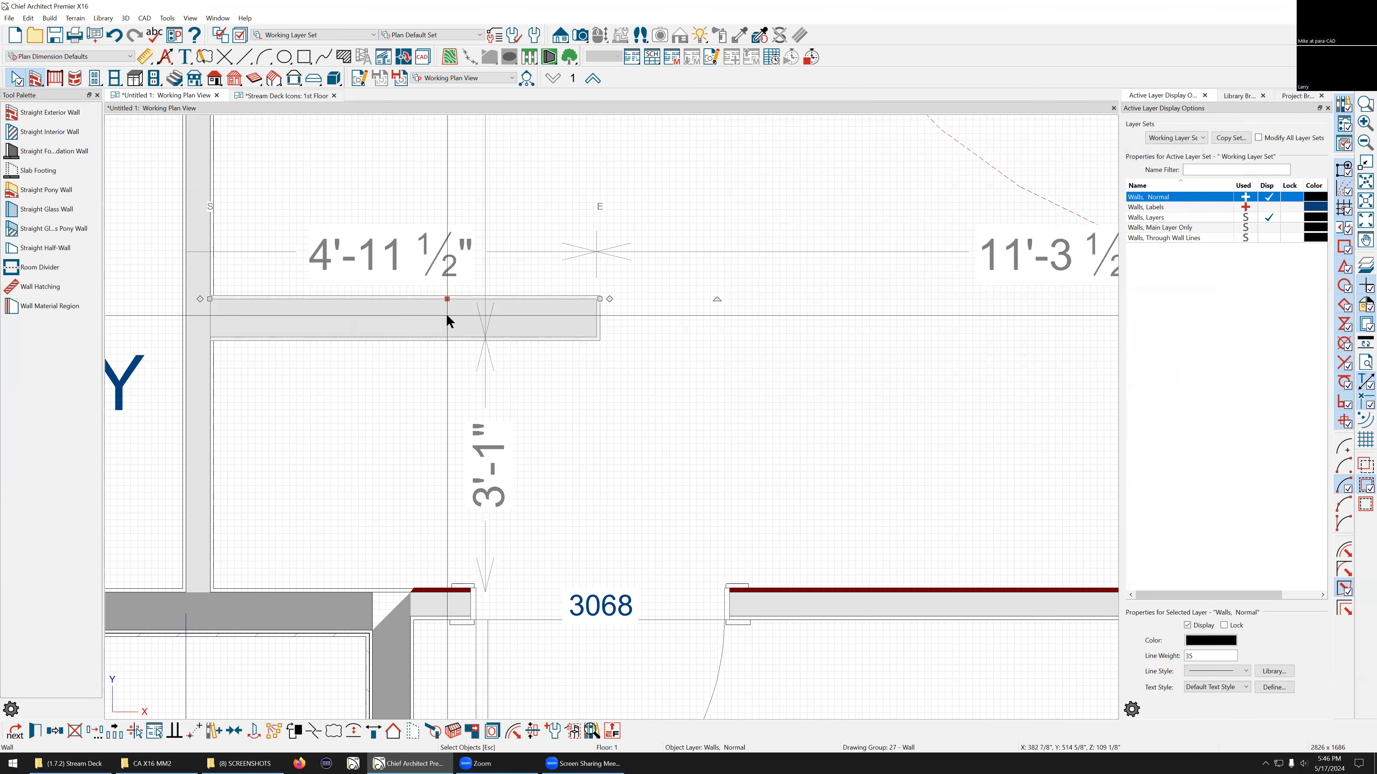
key("Escape")
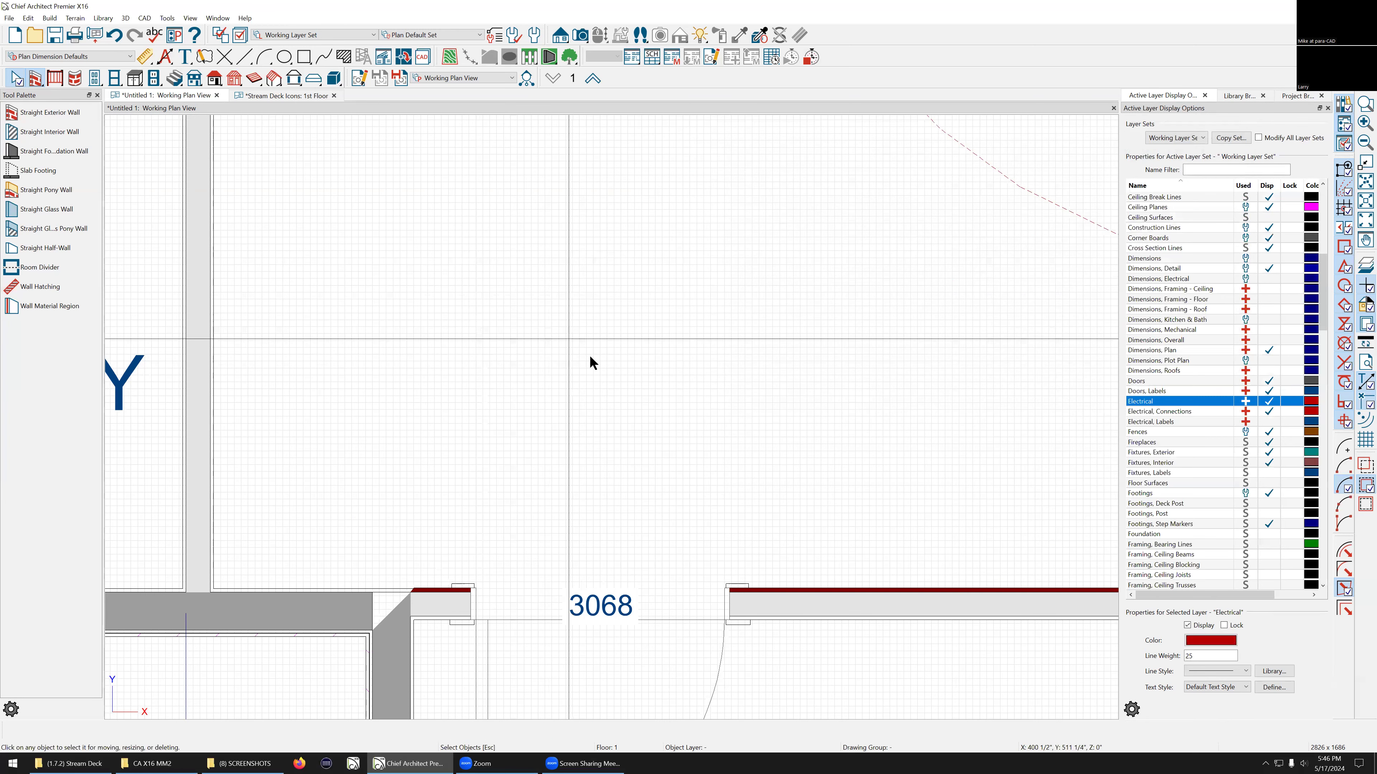
scroll(589, 355, "down", 1)
scroll(358, 370, "down", 2)
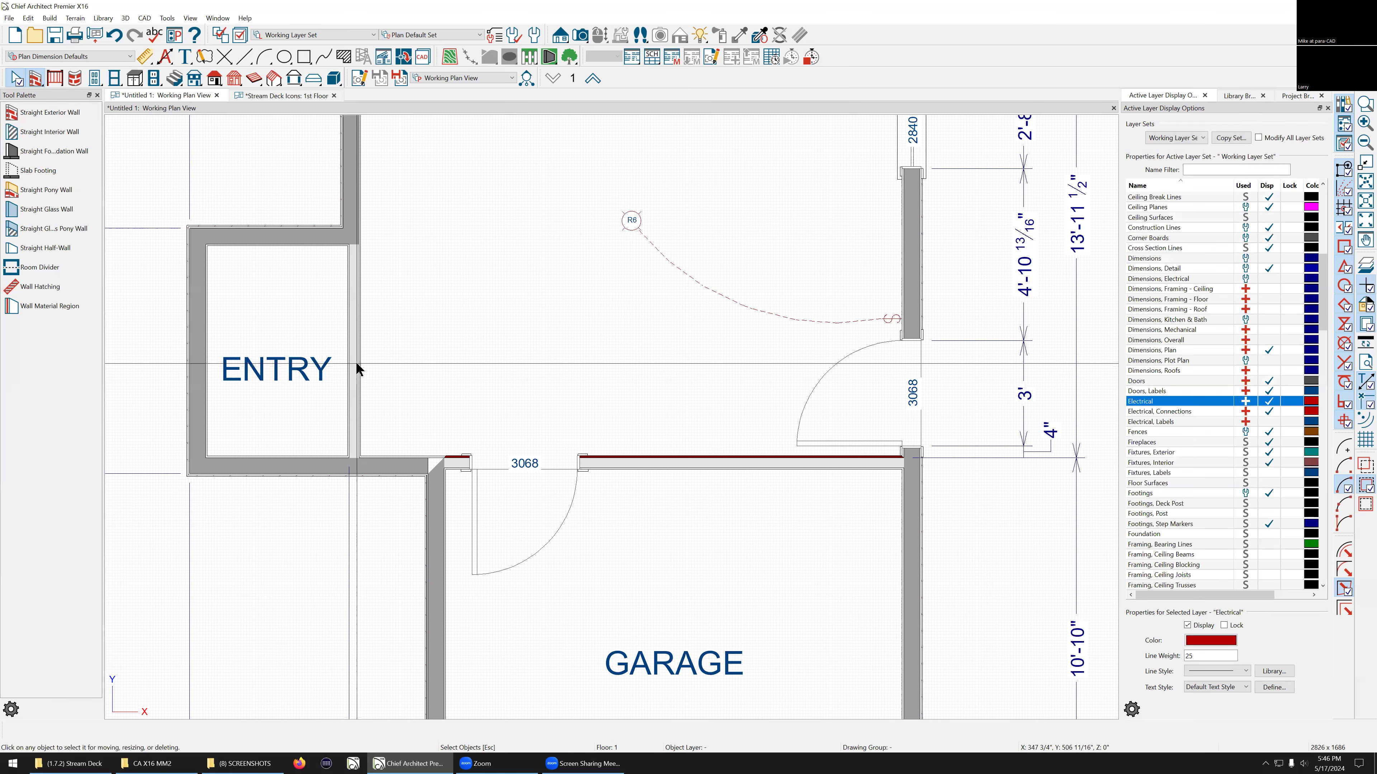
scroll(338, 390, "down", 1)
scroll(433, 371, "down", 1)
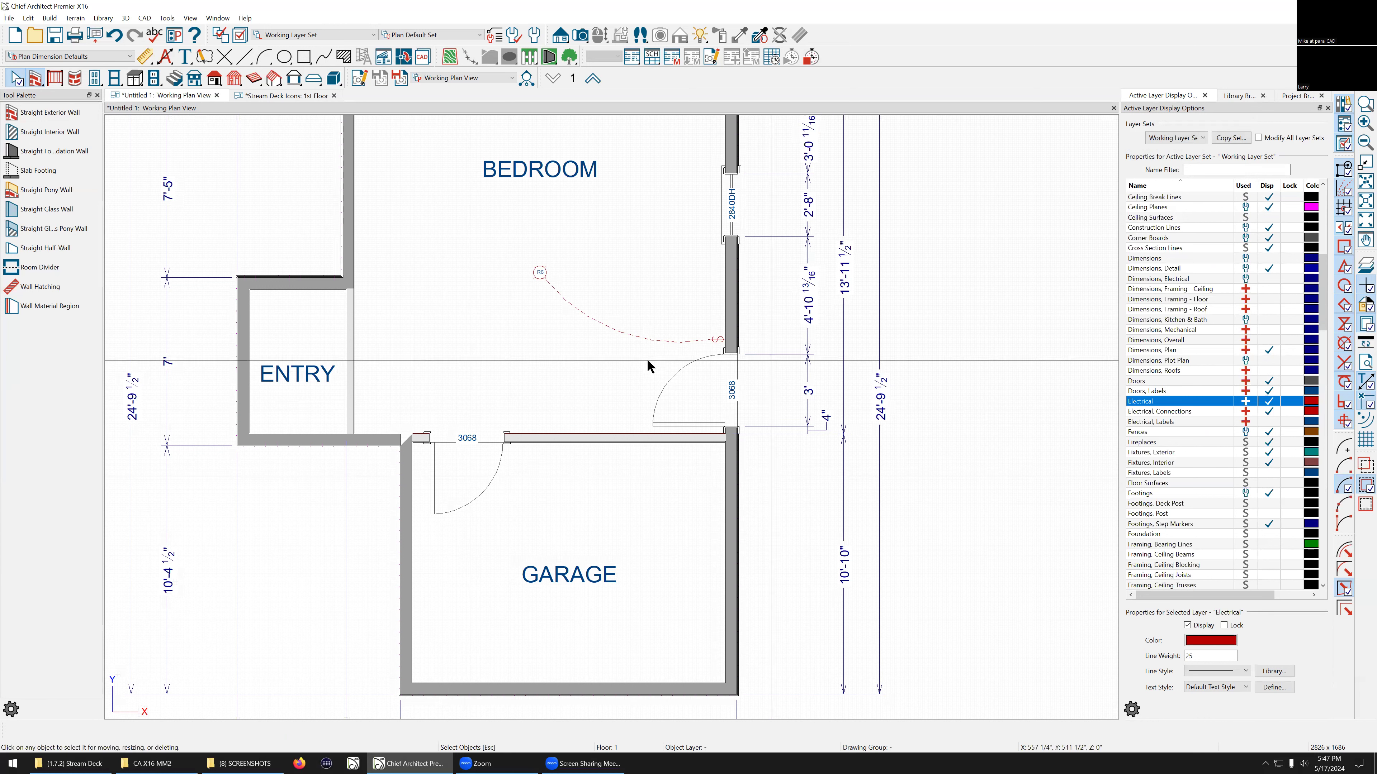
scroll(648, 361, "down", 1)
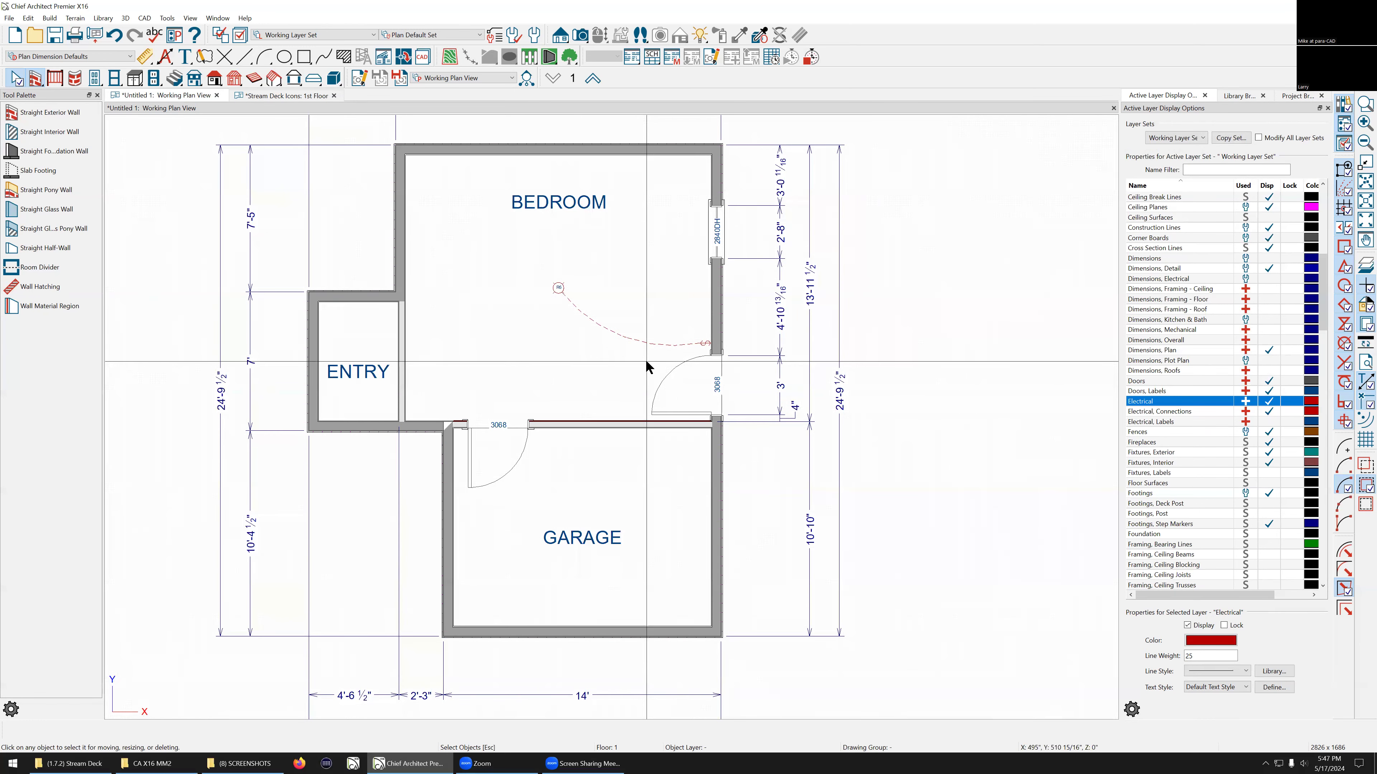